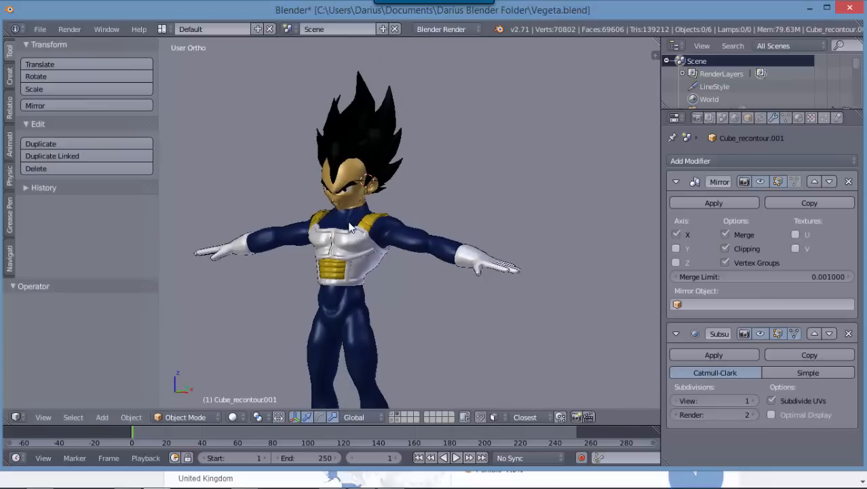
- Examine the character's face, shoulders, chest armour and legs from the front
{"action": "scroll", "coordinate": [380, 237], "scroll_direction": "up", "scroll_amount": 3}
{"action": "middle_click_drag", "start_coordinate": [402, 239], "coordinate": [396, 211]}
{"action": "scroll", "coordinate": [393, 248], "scroll_direction": "up", "scroll_amount": 1}
{"action": "scroll", "coordinate": [397, 219], "scroll_direction": "down", "scroll_amount": 5}
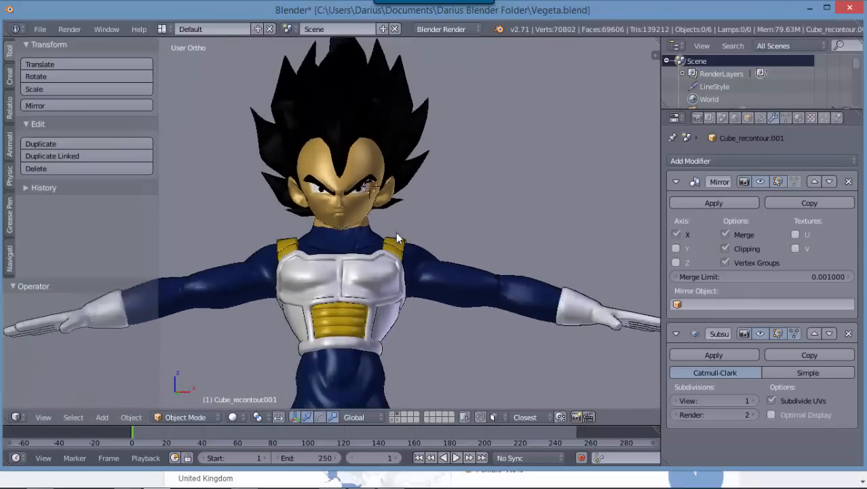
{"action": "middle_click_drag", "start_coordinate": [442, 256], "coordinate": [469, 170], "text": "shift"}
{"action": "middle_click_drag", "start_coordinate": [429, 292], "coordinate": [405, 249], "text": "shift"}
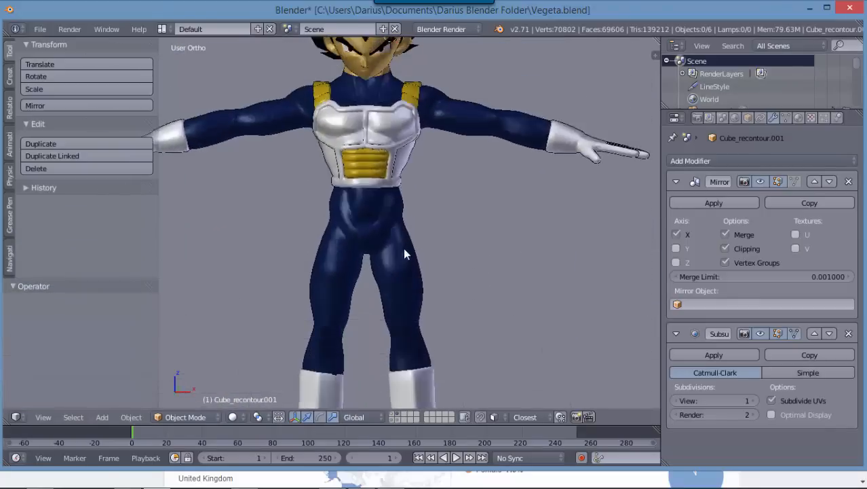
{"action": "scroll", "coordinate": [407, 251], "scroll_direction": "up", "scroll_amount": 4}
{"action": "middle_click_drag", "start_coordinate": [437, 121], "coordinate": [429, 253], "text": "shift"}
{"action": "scroll", "coordinate": [430, 254], "scroll_direction": "up", "scroll_amount": 3}
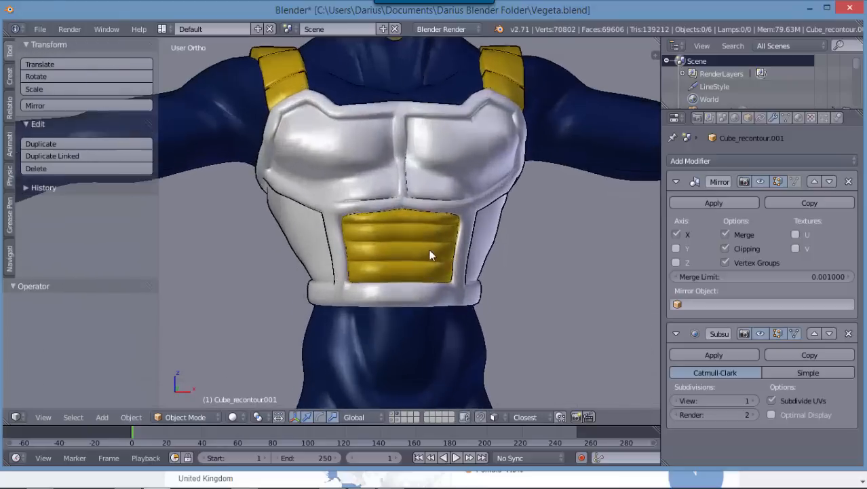
{"action": "middle_click_drag", "start_coordinate": [407, 194], "coordinate": [406, 260], "text": "shift"}
{"action": "scroll", "coordinate": [405, 259], "scroll_direction": "down", "scroll_amount": 2}
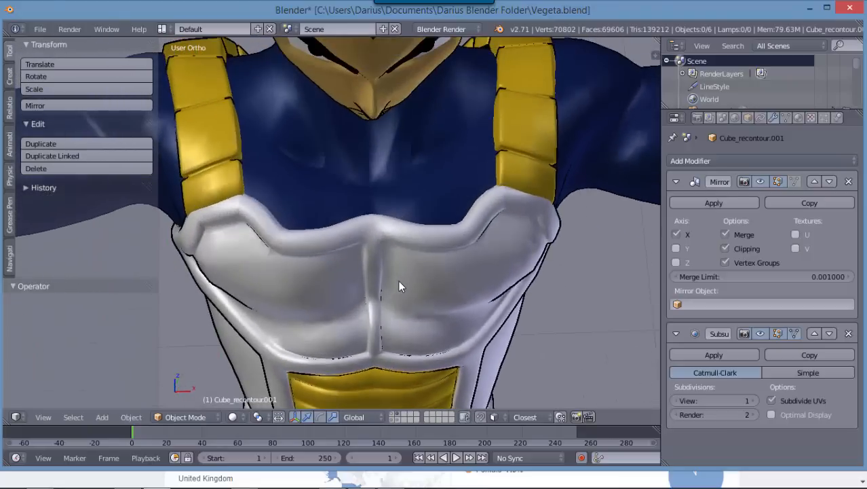
{"action": "middle_click_drag", "start_coordinate": [388, 304], "coordinate": [361, 258], "text": "shift"}
{"action": "scroll", "coordinate": [421, 326], "scroll_direction": "up", "scroll_amount": 2}
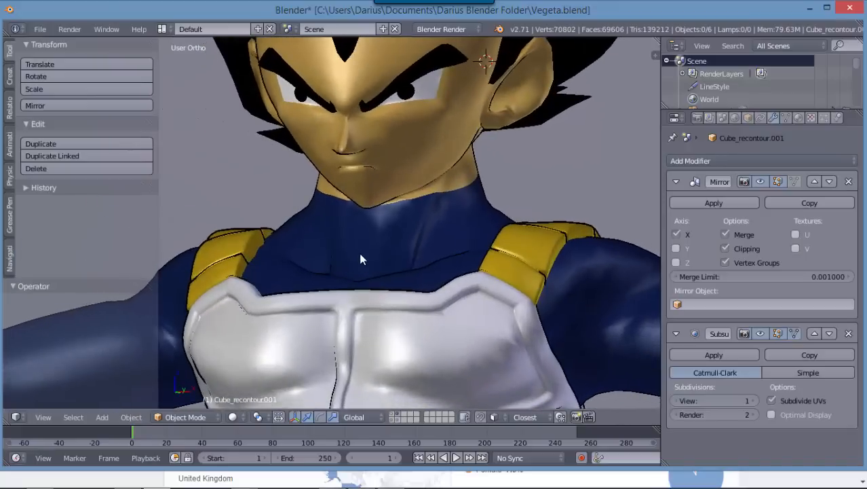
- Show only the first scene layer, leaving the separate head above the body's open collar
{"action": "left_click", "coordinate": [392, 413]}
{"action": "scroll", "coordinate": [383, 285], "scroll_direction": "down", "scroll_amount": 3}
{"action": "middle_click_drag", "start_coordinate": [371, 221], "coordinate": [427, 256], "text": "shift"}
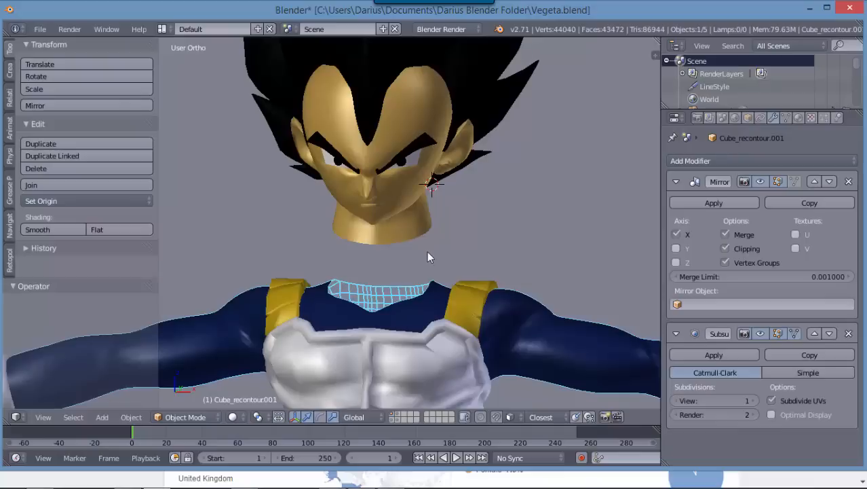
- Select the head and hair together and lower them along the Z axis towards the body's neck opening
{"action": "right_click", "coordinate": [431, 233]}
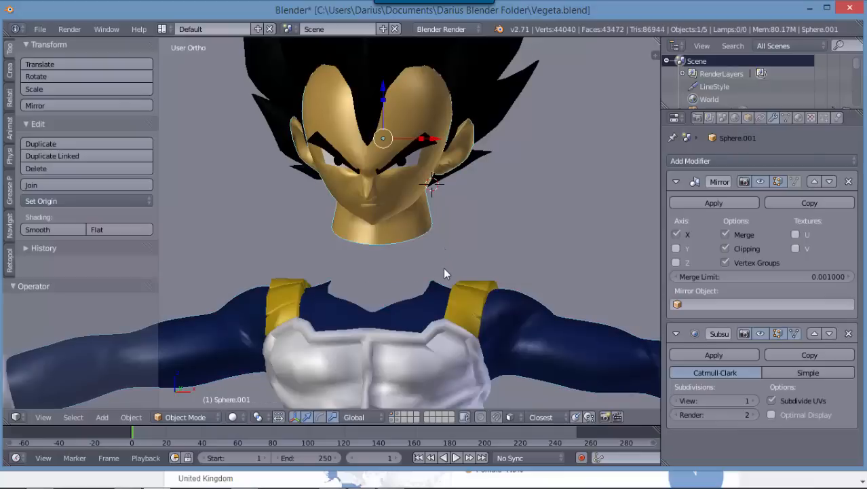
{"action": "key", "text": "KP_1"}
{"action": "scroll", "coordinate": [417, 260], "scroll_direction": "down", "scroll_amount": 2}
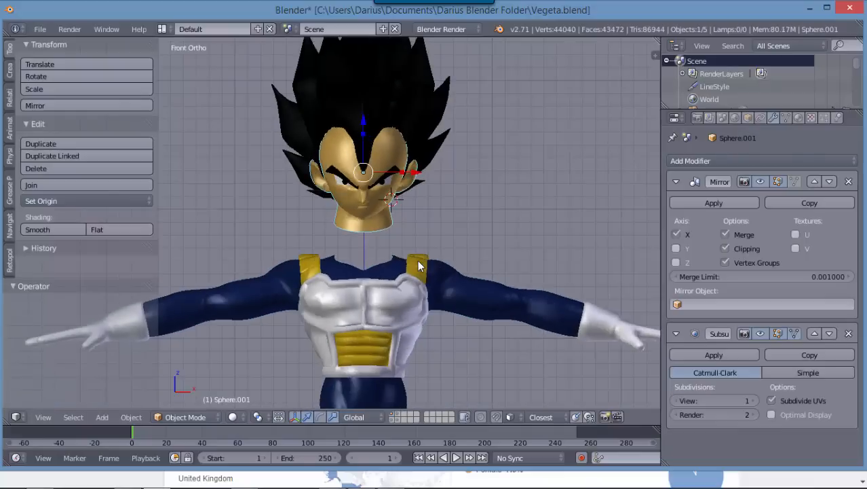
{"action": "scroll", "coordinate": [417, 260], "scroll_direction": "up", "scroll_amount": 4}
{"action": "scroll", "coordinate": [434, 177], "scroll_direction": "down", "scroll_amount": 4}
{"action": "middle_click_drag", "start_coordinate": [433, 183], "coordinate": [441, 239], "text": "shift"}
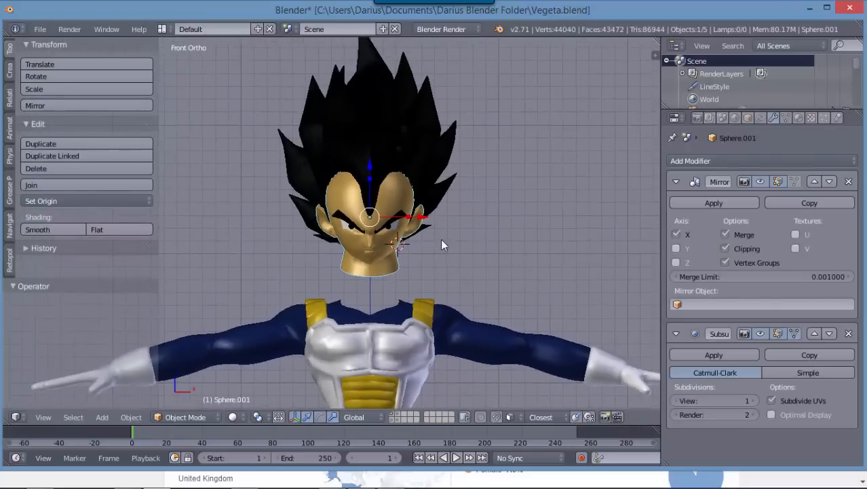
{"action": "right_click", "coordinate": [438, 195], "text": "shift"}
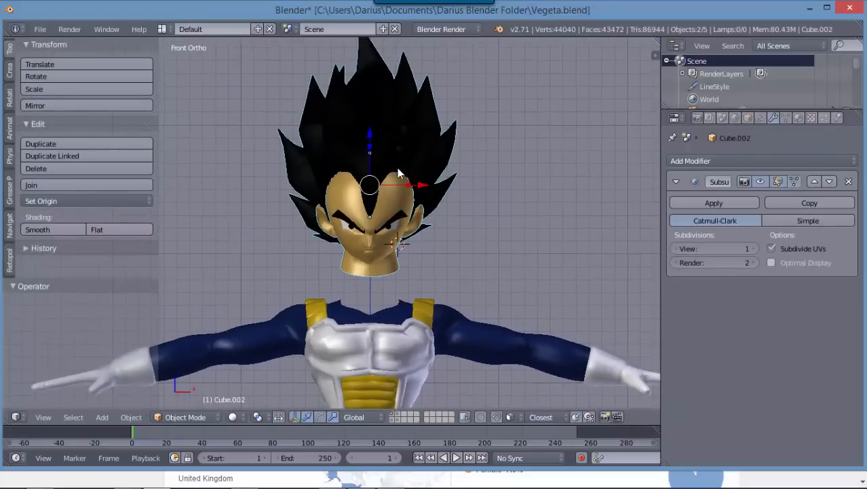
{"action": "key", "text": "z"}
{"action": "mouse_move", "coordinate": [402, 209]}
{"action": "middle_mouse_down"}
{"action": "mouse_move", "coordinate": [402, 218]}
{"action": "mouse_move", "coordinate": [382, 205]}
{"action": "middle_mouse_up"}
{"action": "key", "text": "KP_1"}
{"action": "key", "text": "z"}
{"action": "left_click_drag", "start_coordinate": [376, 136], "coordinate": [372, 159]}
{"action": "scroll", "coordinate": [387, 193], "scroll_direction": "up", "scroll_amount": 3}
- Join the head with the body suit, keeping the body as the active object
{"action": "right_click", "coordinate": [438, 331]}
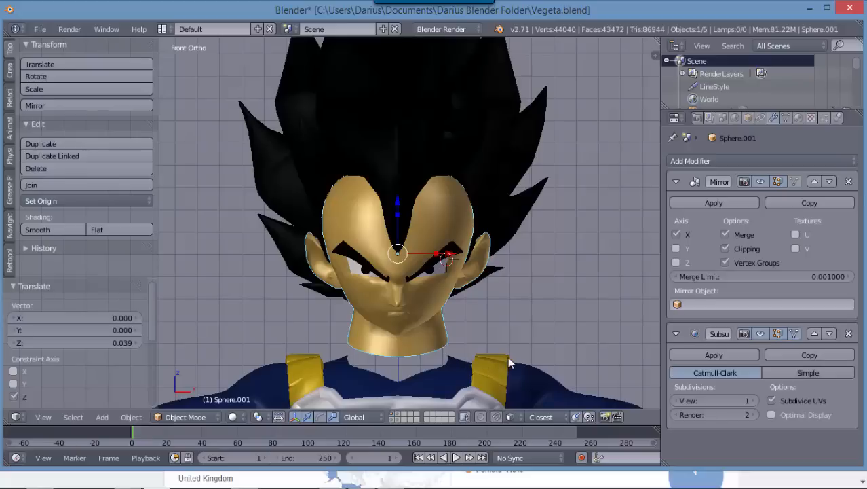
{"action": "right_click", "coordinate": [546, 395]}
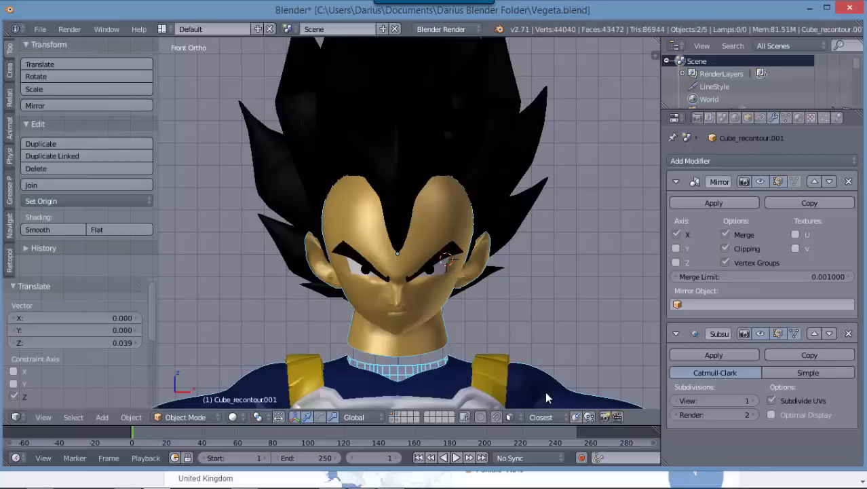
{"action": "key", "text": "ctrl+j"}
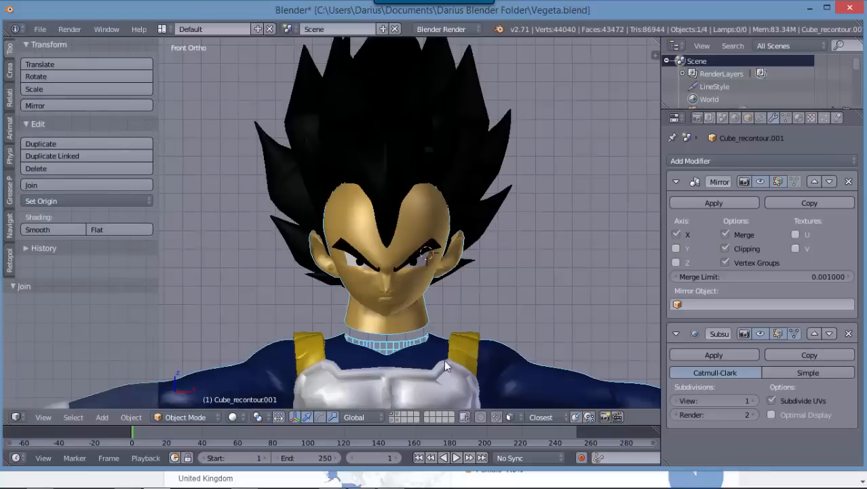
- Enter Edit Mode on the joined mesh, reveal its hidden geometry and deselect everything
{"action": "key", "text": "Tab"}
{"action": "middle_click_drag", "start_coordinate": [439, 315], "coordinate": [405, 320]}
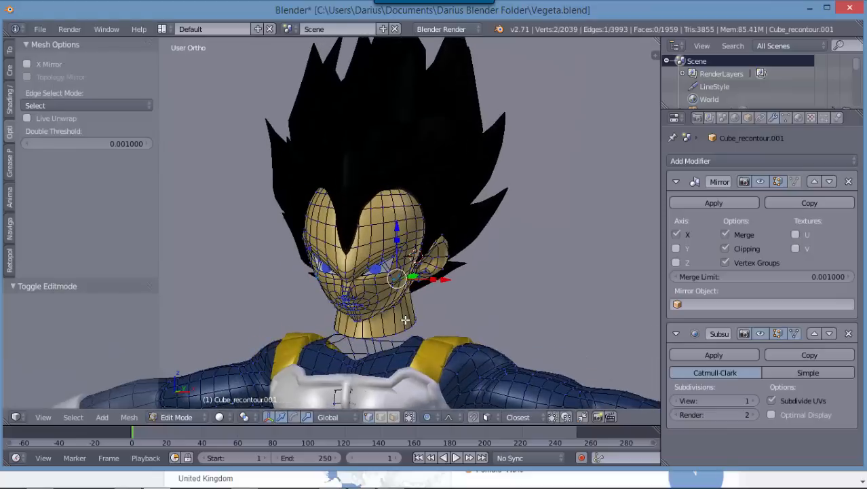
{"action": "key", "text": "KP_1"}
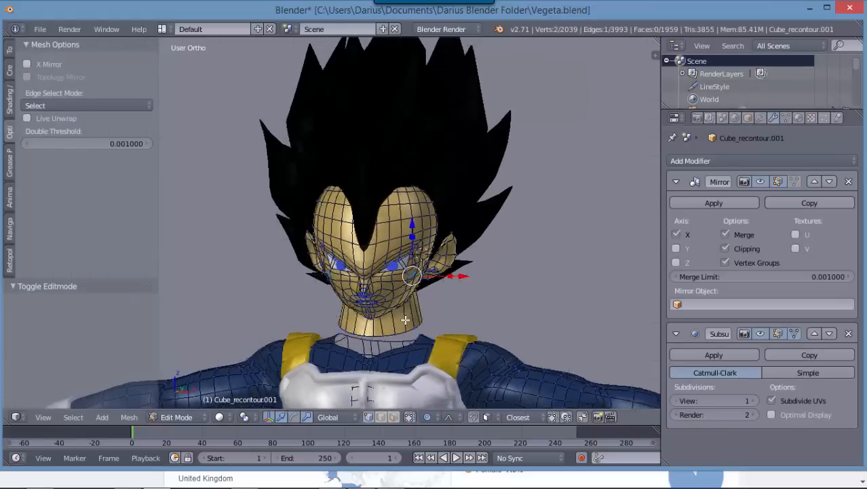
{"action": "scroll", "coordinate": [457, 336], "scroll_direction": "up", "scroll_amount": 8}
{"action": "middle_click_drag", "start_coordinate": [453, 347], "coordinate": [338, 158], "text": "shift"}
{"action": "key", "text": "alt+h"}
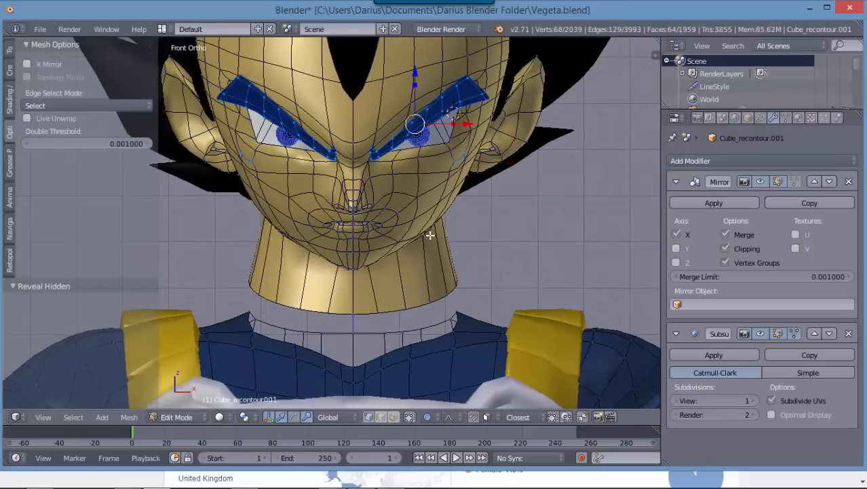
{"action": "key", "text": "a"}
{"action": "scroll", "coordinate": [397, 299], "scroll_direction": "down", "scroll_amount": 3}
{"action": "scroll", "coordinate": [394, 302], "scroll_direction": "up", "scroll_amount": 3}
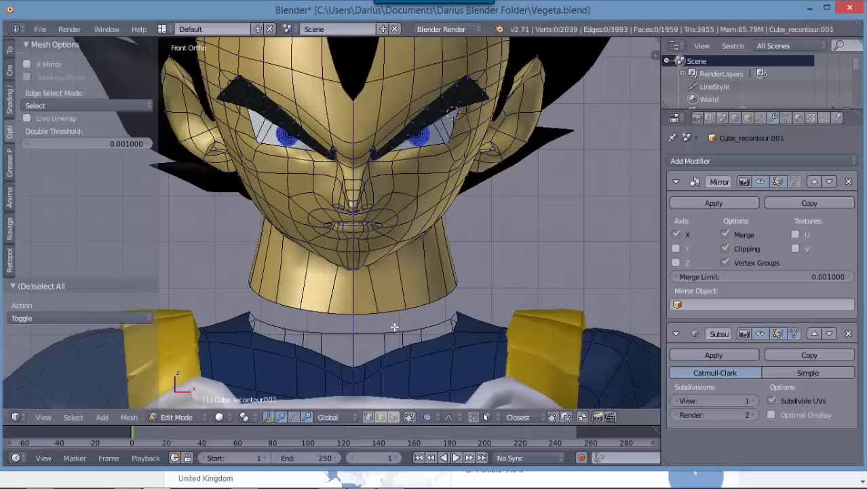
{"action": "middle_click_drag", "start_coordinate": [395, 327], "coordinate": [415, 256], "text": "shift"}
{"action": "middle_click_drag", "start_coordinate": [403, 219], "coordinate": [429, 275], "text": "shift"}
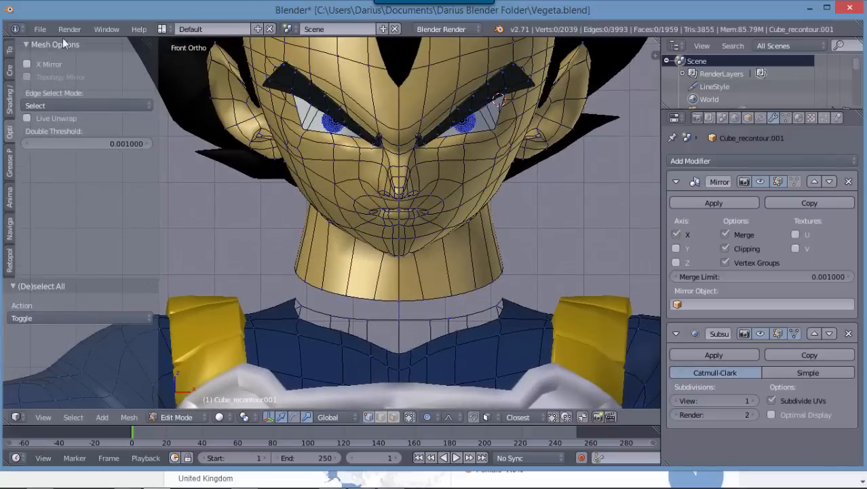
- Switch the interface theme to the Elsyiun preset in the user preferences
{"action": "left_click", "coordinate": [40, 29]}
{"action": "left_click", "coordinate": [130, 171]}
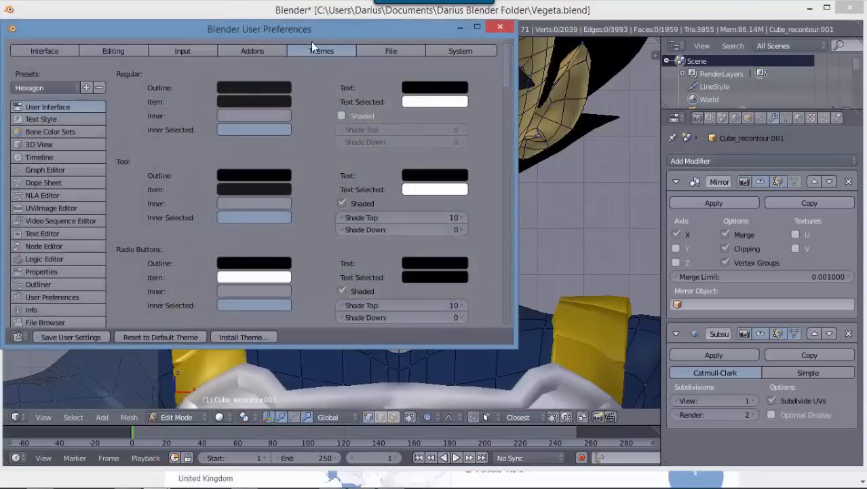
{"action": "left_click", "coordinate": [63, 86]}
{"action": "left_click", "coordinate": [64, 128]}
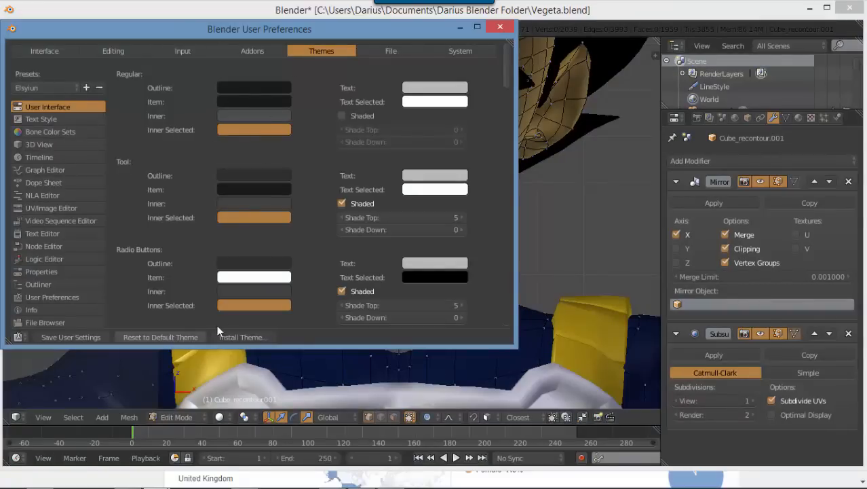
{"action": "left_click", "coordinate": [178, 337]}
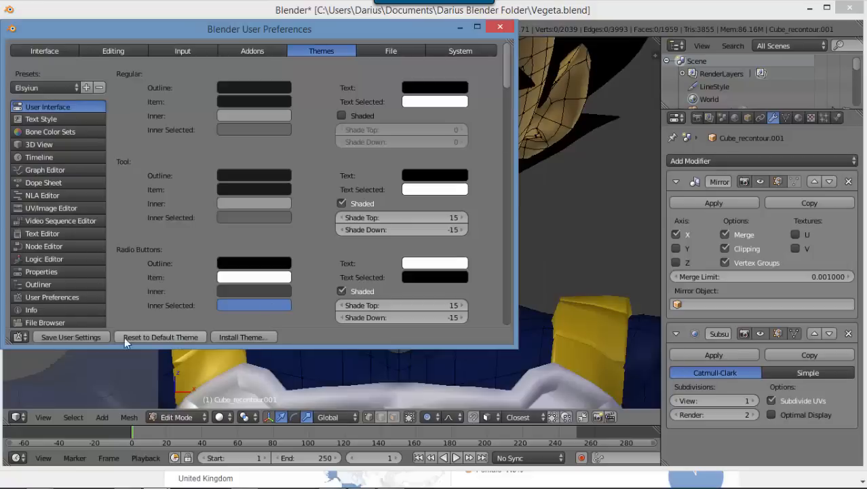
{"action": "left_click", "coordinate": [48, 89]}
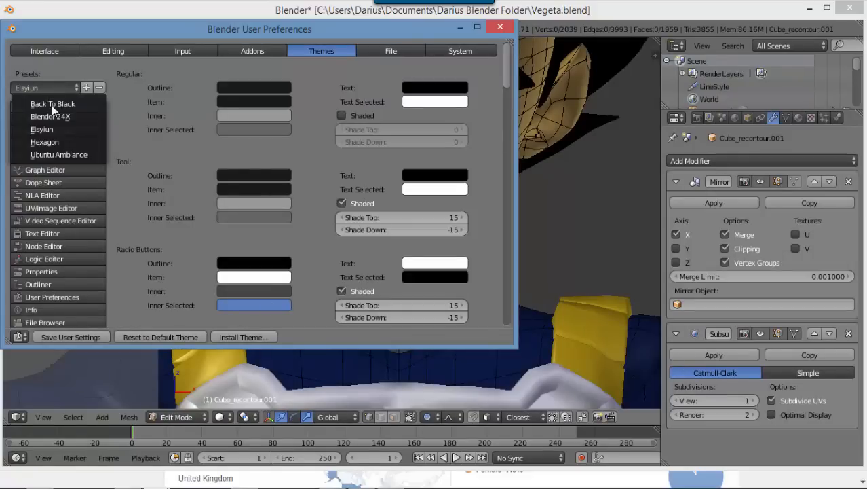
{"action": "left_click", "coordinate": [53, 131]}
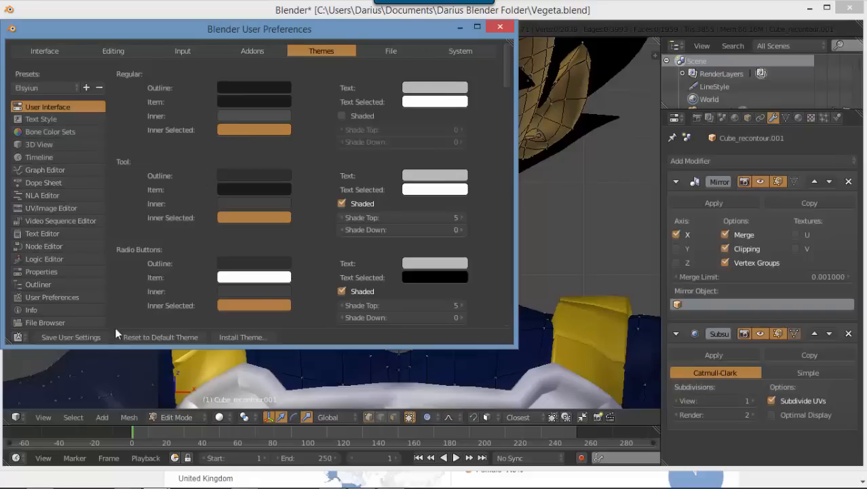
{"action": "left_click", "coordinate": [500, 27]}
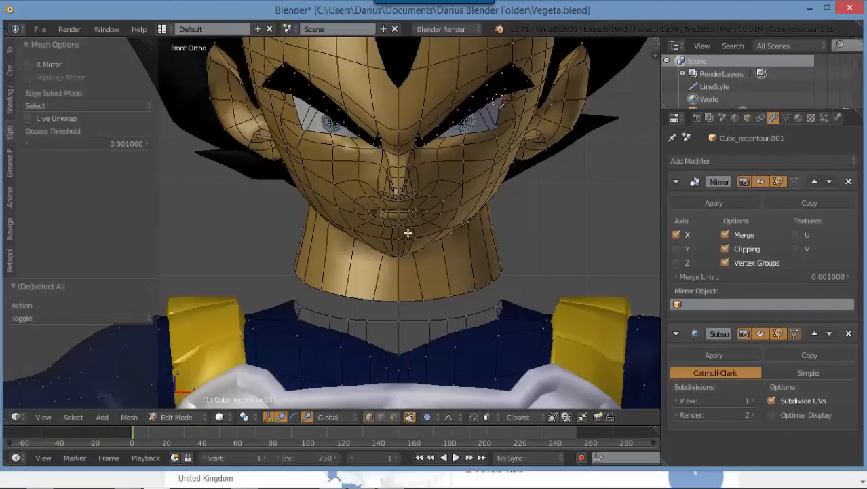
- Move the neck's bottom-edge vertex beside the centre line inwards by about 0.034 along X
{"action": "middle_click_drag", "start_coordinate": [433, 234], "coordinate": [398, 217], "text": "shift"}
{"action": "scroll", "coordinate": [397, 290], "scroll_direction": "up", "scroll_amount": 3}
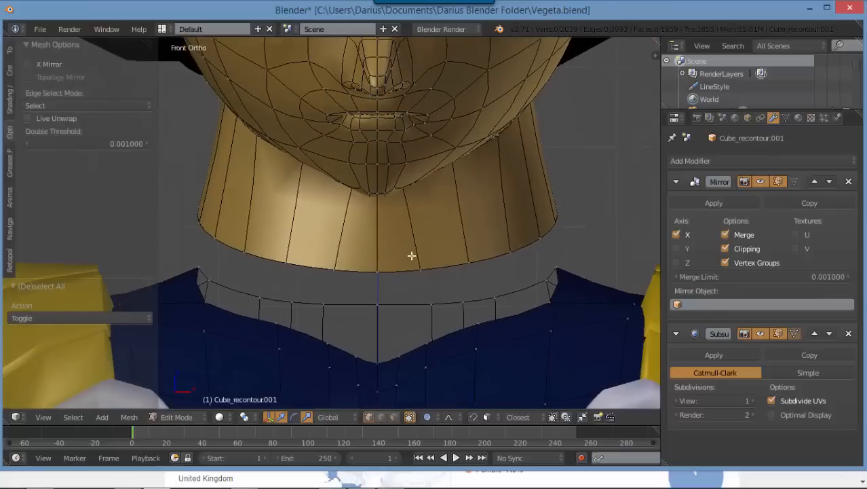
{"action": "right_click", "coordinate": [415, 268]}
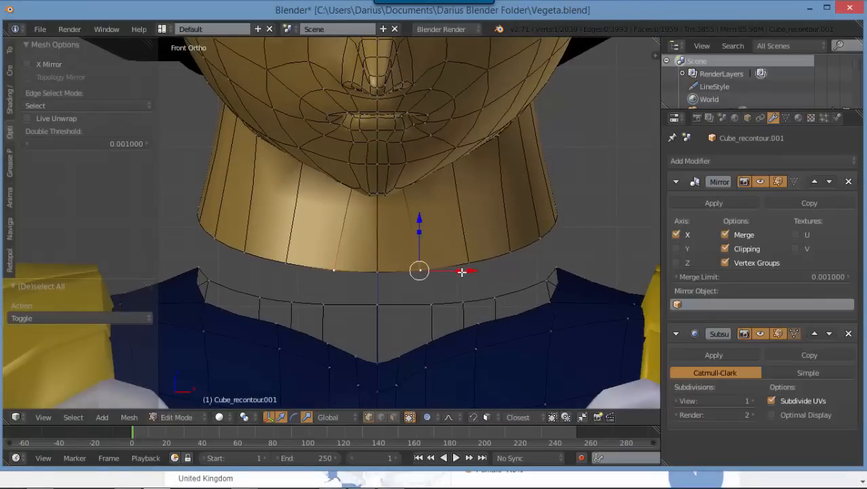
{"action": "key", "text": "g"}
{"action": "left_click", "coordinate": [434, 273]}
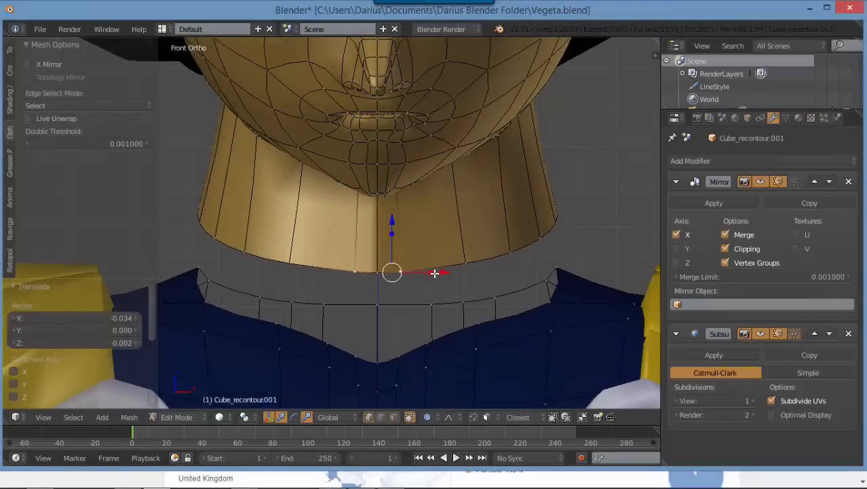
- Hide the tool shelf and start the Screencast Keys display
{"action": "key", "text": "t"}
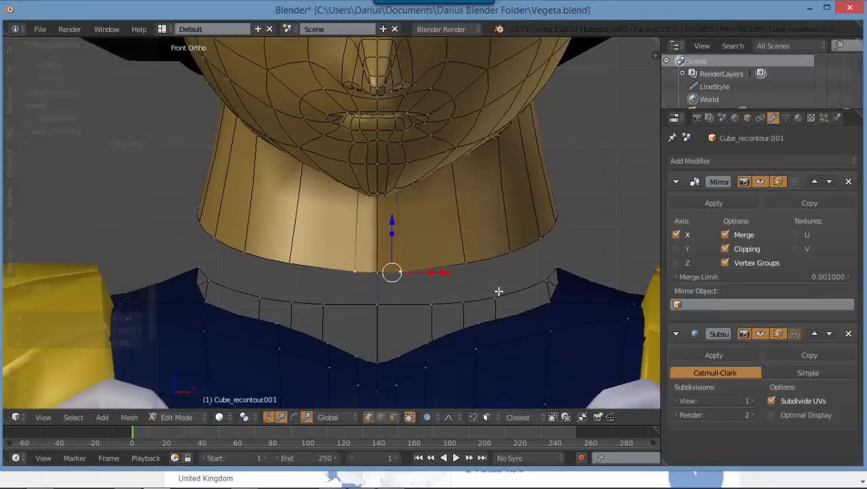
{"action": "key", "text": "n"}
{"action": "left_click", "coordinate": [555, 272]}
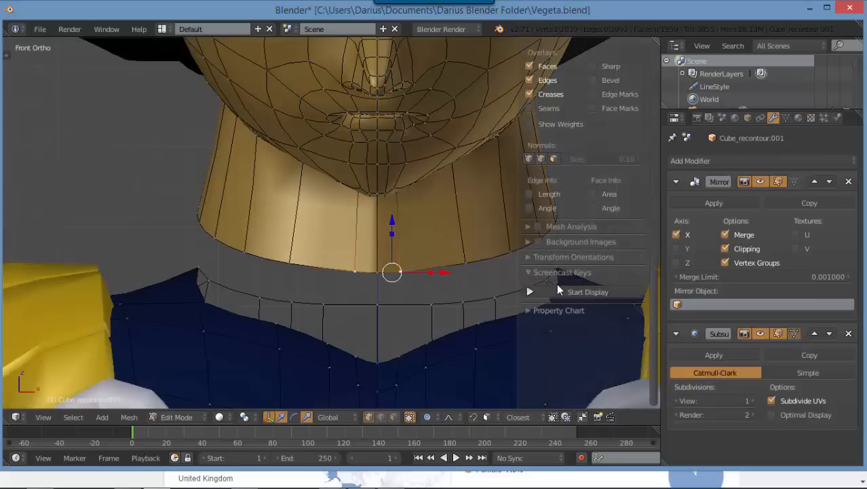
{"action": "left_click", "coordinate": [556, 290]}
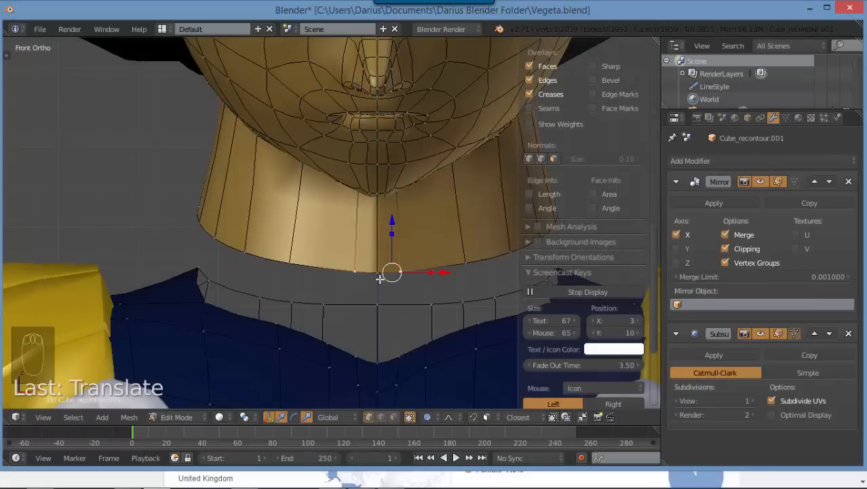
- Fill faces between the neck's bottom edge and the body's collar, working outwards from the front centre line
{"action": "right_click", "coordinate": [377, 363], "text": "shift"}
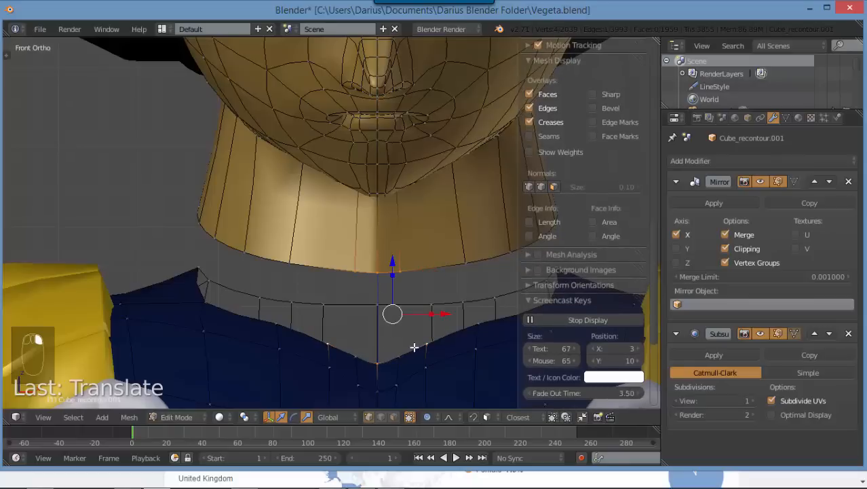
{"action": "key", "text": "ctrl+z"}
{"action": "key", "text": "f"}
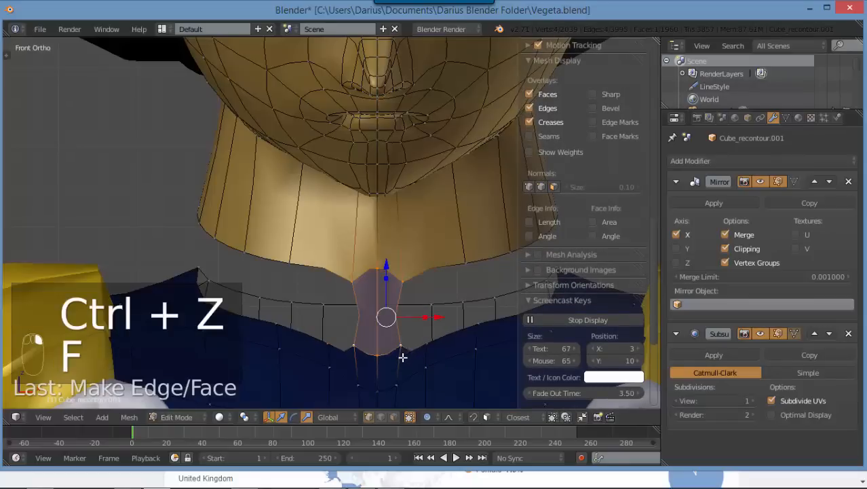
{"action": "right_click", "coordinate": [402, 286]}
{"action": "right_click", "coordinate": [401, 348], "text": "shift"}
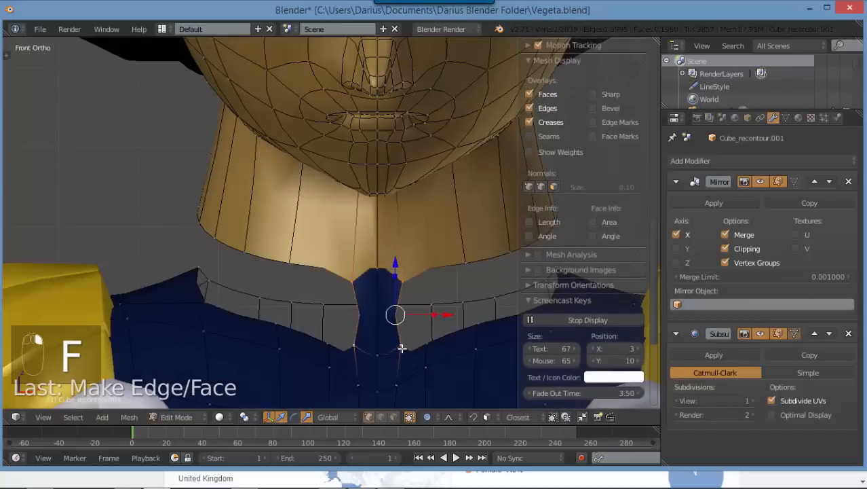
{"action": "key", "text": "f"}
{"action": "key", "text": "f"}
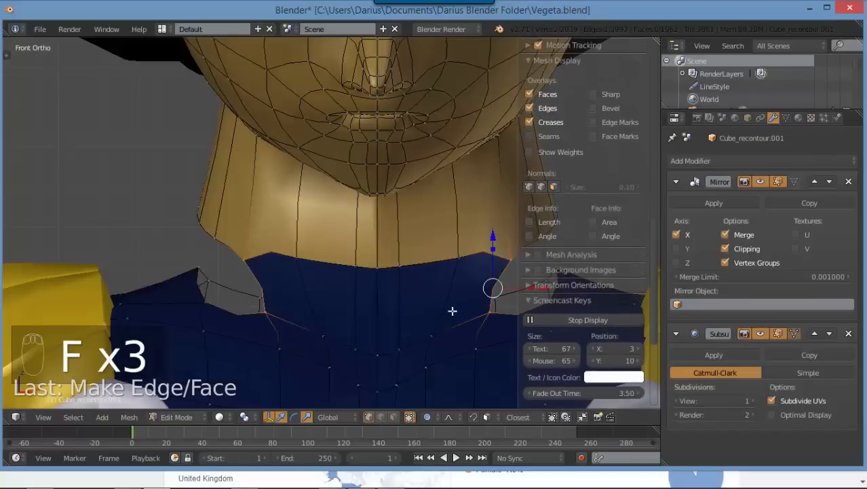
- Continue filling faces between the neck's bottom edge and the collar, around the side towards the back
{"action": "middle_click_drag", "start_coordinate": [451, 310], "coordinate": [202, 323]}
{"action": "key", "text": "f"}
{"action": "key", "text": "f"}
{"action": "key", "text": "f"}
{"action": "key", "text": "f"}
{"action": "key", "text": "f"}
{"action": "key", "text": "f"}
{"action": "key", "text": "f"}
{"action": "scroll", "coordinate": [208, 324], "scroll_direction": "down", "scroll_amount": 4}
{"action": "scroll", "coordinate": [208, 326], "scroll_direction": "up", "scroll_amount": 2}
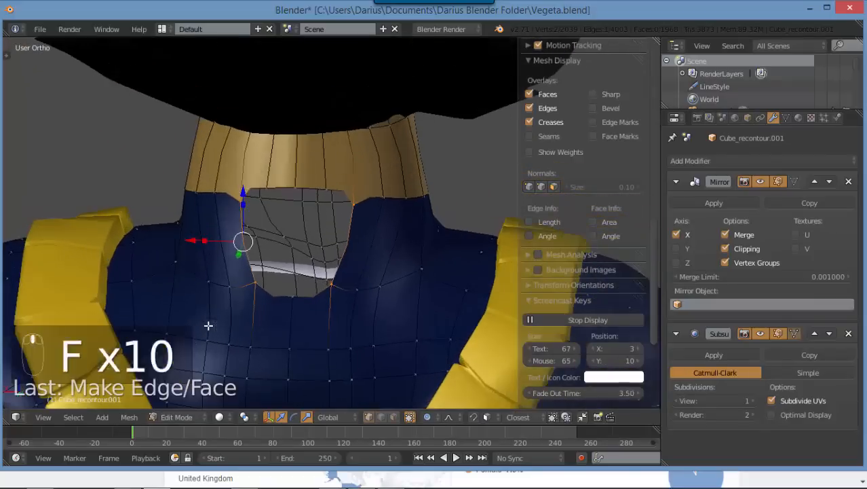
- Select the surplus vertical edge loops running up the back of the neck and head, and delete them as edge loops
{"action": "right_click", "coordinate": [269, 161]}
{"action": "key", "text": "z"}
{"action": "scroll", "coordinate": [278, 177], "scroll_direction": "down", "scroll_amount": 5}
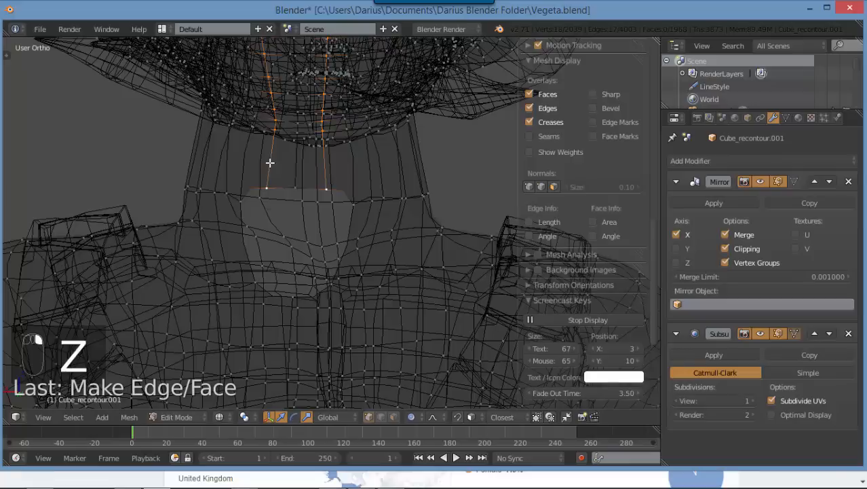
{"action": "middle_click_drag", "start_coordinate": [297, 166], "coordinate": [470, 151]}
{"action": "middle_click_drag", "start_coordinate": [373, 144], "coordinate": [417, 170]}
{"action": "scroll", "coordinate": [344, 122], "scroll_direction": "up", "scroll_amount": 4}
{"action": "middle_click_drag", "start_coordinate": [342, 120], "coordinate": [387, 221], "text": "shift"}
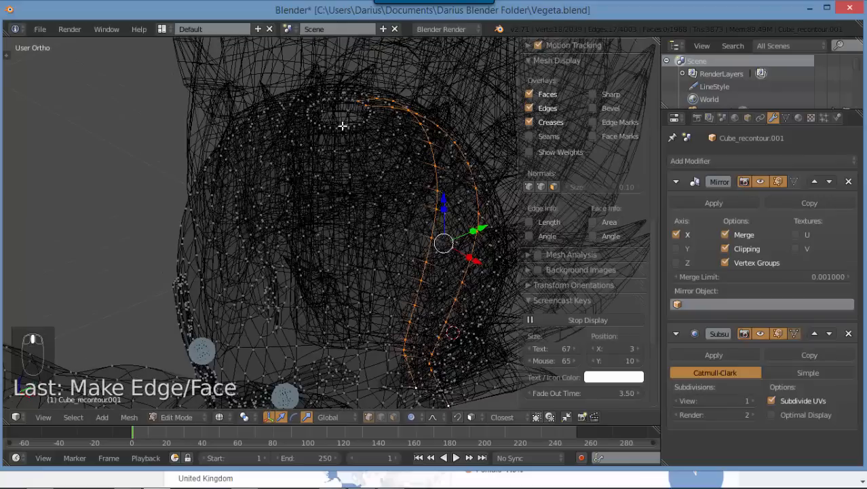
{"action": "middle_click_drag", "start_coordinate": [331, 130], "coordinate": [425, 102]}
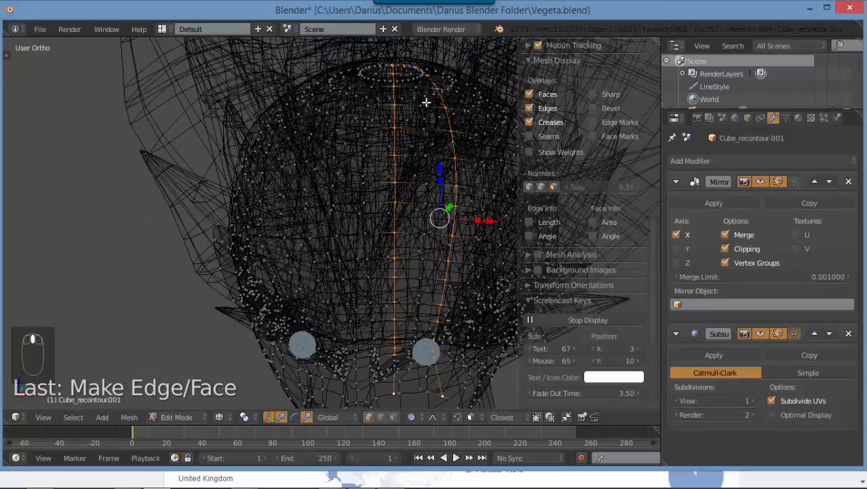
{"action": "middle_click_drag", "start_coordinate": [385, 215], "coordinate": [244, 256]}
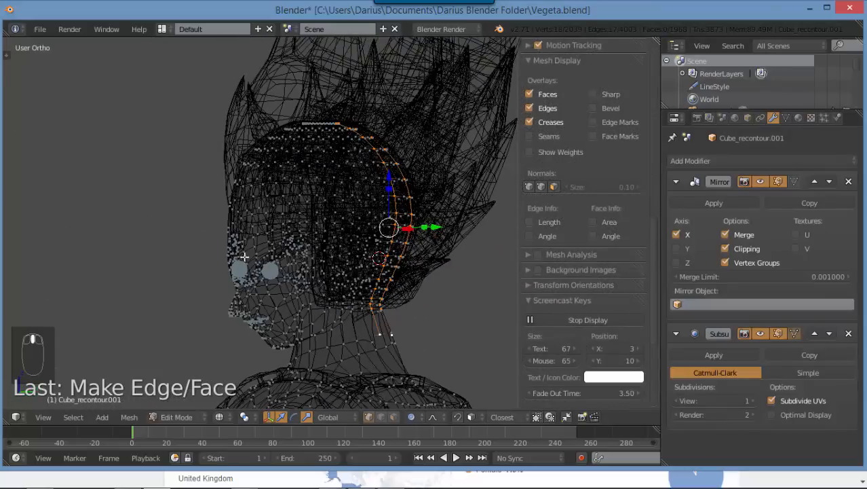
{"action": "middle_click_drag", "start_coordinate": [309, 223], "coordinate": [349, 213]}
{"action": "key", "text": "x"}
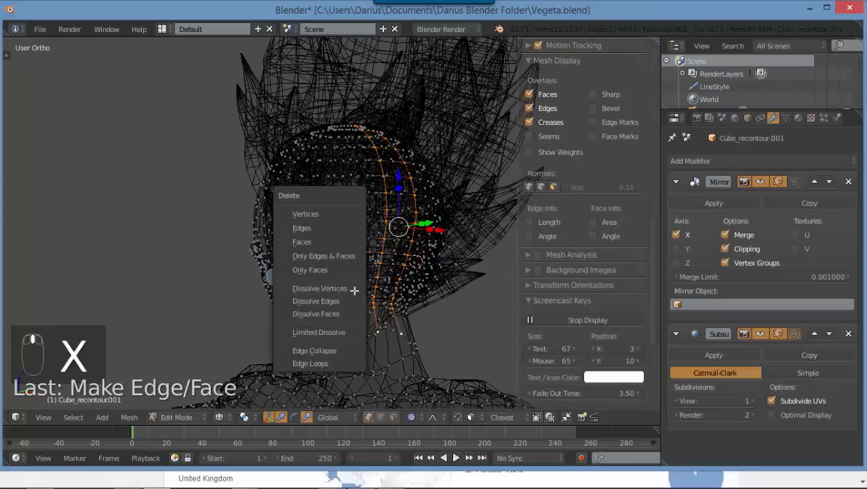
{"action": "left_click", "coordinate": [348, 359]}
- Fill the remaining gap at the back between the neck's bottom edge and the collar with a face
{"action": "middle_click_drag", "start_coordinate": [348, 359], "coordinate": [281, 348]}
{"action": "key", "text": "z"}
{"action": "scroll", "coordinate": [281, 347], "scroll_direction": "up", "scroll_amount": 6}
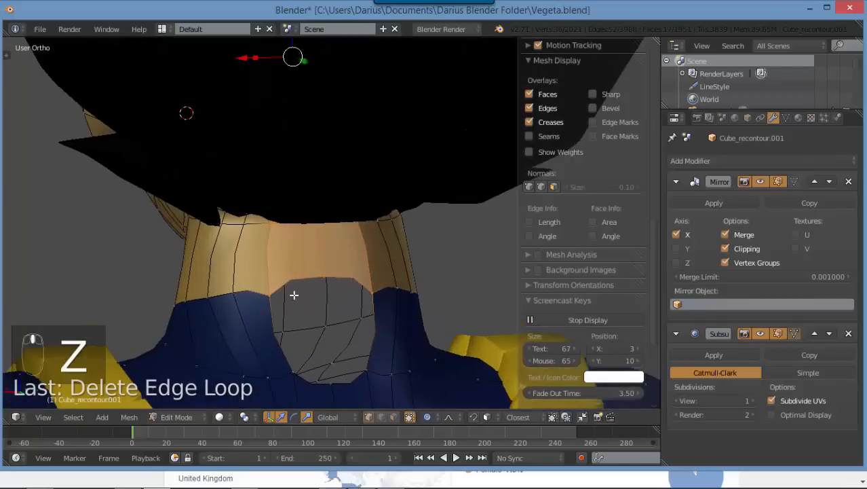
{"action": "right_click_drag", "start_coordinate": [267, 294], "coordinate": [300, 376]}
{"action": "right_click", "coordinate": [299, 376]}
{"action": "right_click", "coordinate": [294, 372], "text": "shift"}
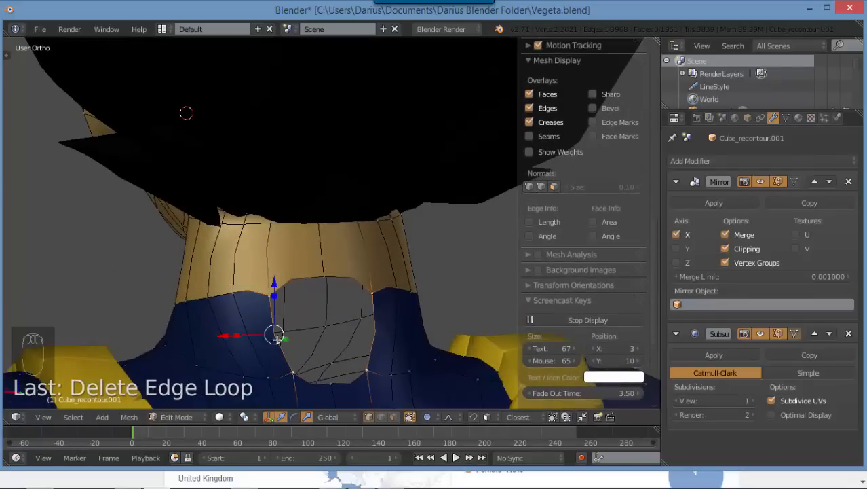
{"action": "key", "text": "f"}
{"action": "middle_click_drag", "start_coordinate": [279, 344], "coordinate": [403, 296]}
- Leave mesh editing and compare the joined model in front view with the version on the neighbouring layer
{"action": "key", "text": "KP_1"}
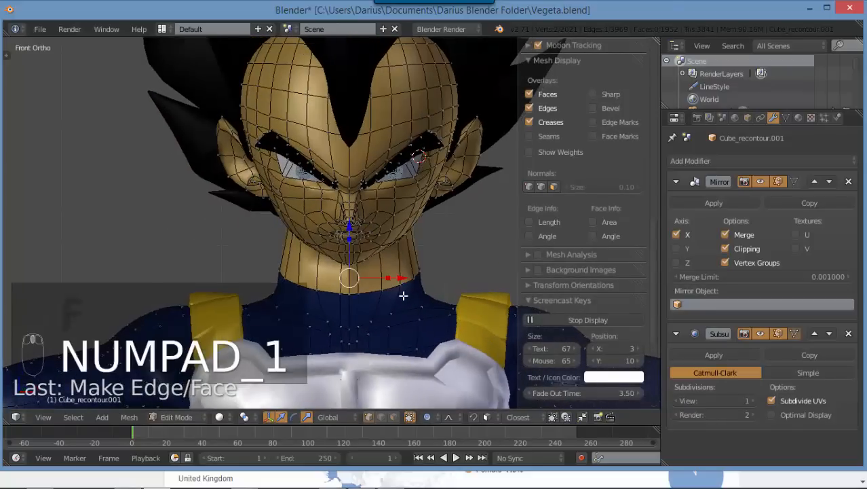
{"action": "key", "text": "Tab"}
{"action": "scroll", "coordinate": [400, 224], "scroll_direction": "down", "scroll_amount": 5}
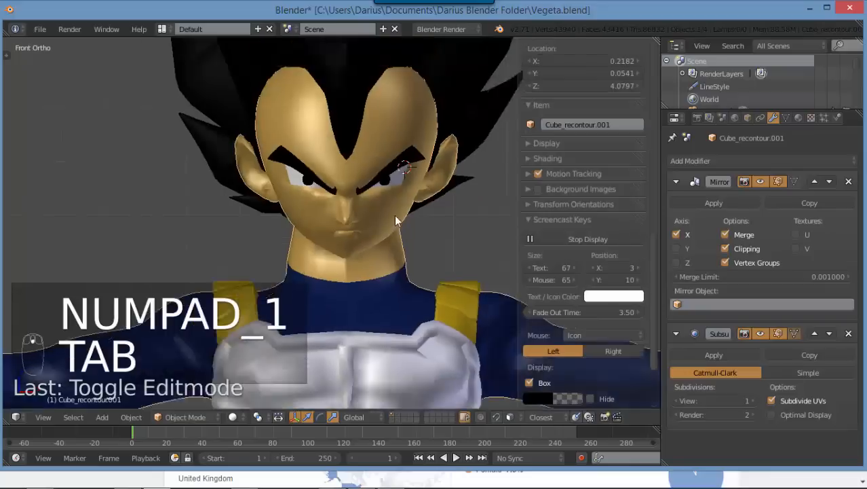
{"action": "scroll", "coordinate": [359, 219], "scroll_direction": "up", "scroll_amount": 3}
{"action": "scroll", "coordinate": [366, 269], "scroll_direction": "up", "scroll_amount": 2}
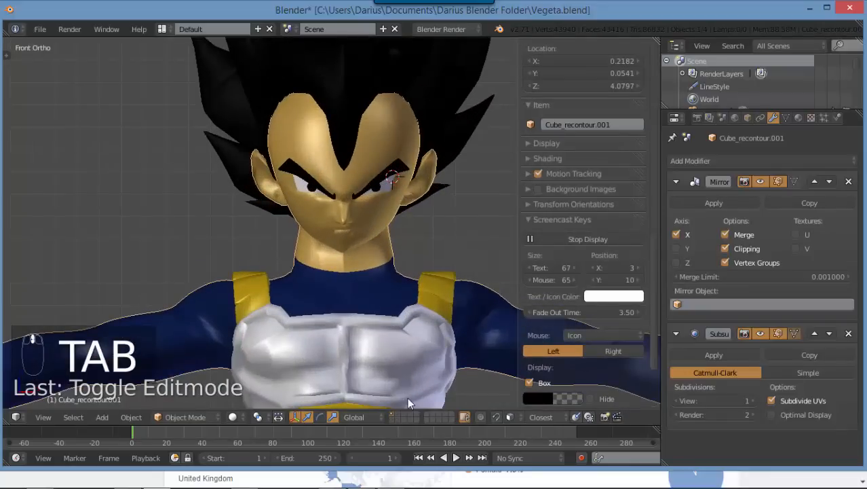
{"action": "left_click", "coordinate": [400, 413]}
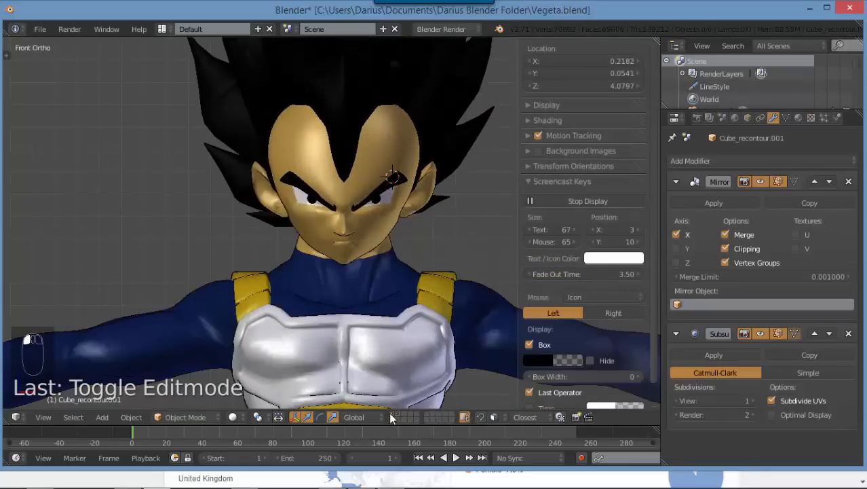
{"action": "left_click", "coordinate": [392, 414]}
{"action": "left_click", "coordinate": [395, 413]}
{"action": "left_click", "coordinate": [382, 416]}
{"action": "left_click", "coordinate": [392, 415]}
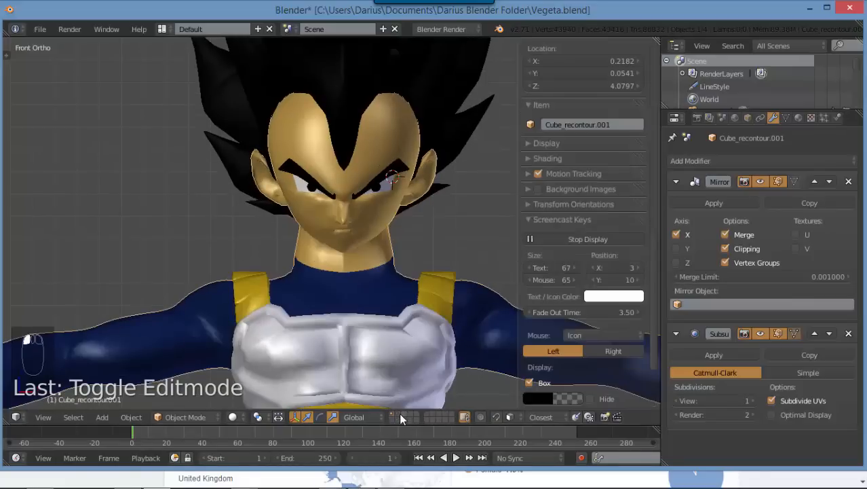
{"action": "left_click", "coordinate": [397, 412]}
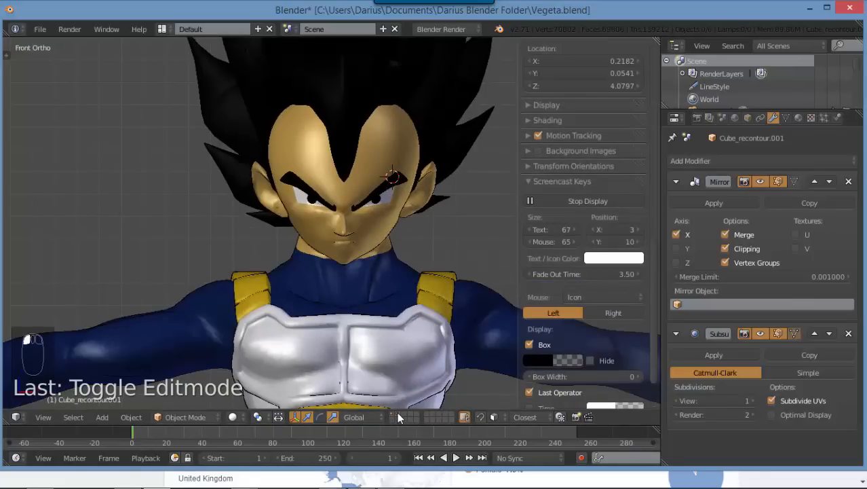
{"action": "left_click", "coordinate": [391, 411]}
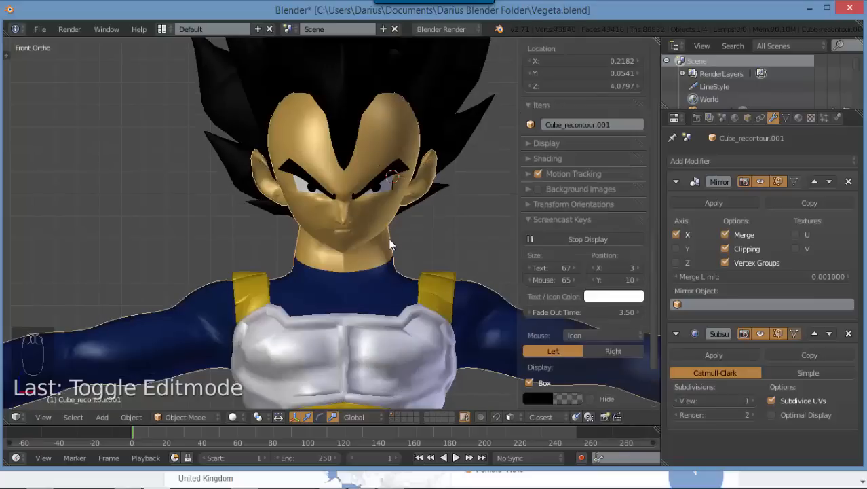
- Edit the body mesh and pull the outer vertex at the side of the neck's base outwards and up with proportional editing
{"action": "key", "text": "Tab"}
{"action": "scroll", "coordinate": [447, 306], "scroll_direction": "up", "scroll_amount": 4}
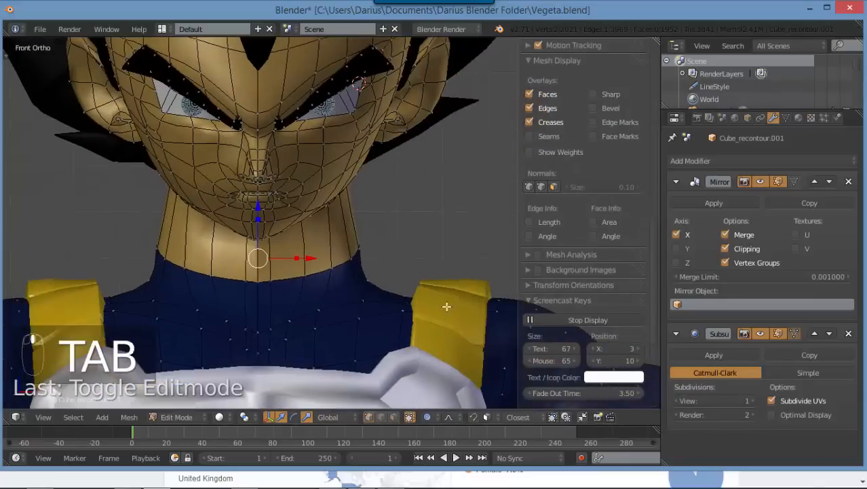
{"action": "middle_click_drag", "start_coordinate": [447, 307], "coordinate": [416, 282], "text": "shift"}
{"action": "right_click", "coordinate": [340, 257]}
{"action": "key", "text": "g"}
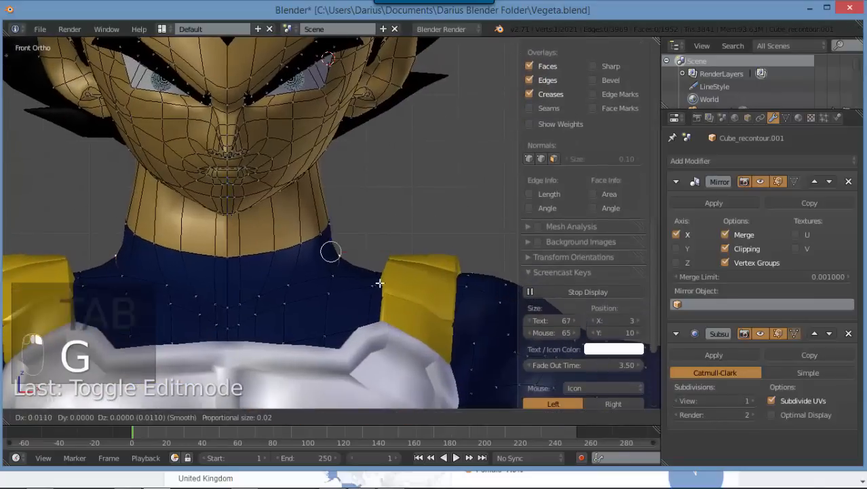
{"action": "scroll", "coordinate": [386, 278], "scroll_direction": "down", "scroll_amount": 2}
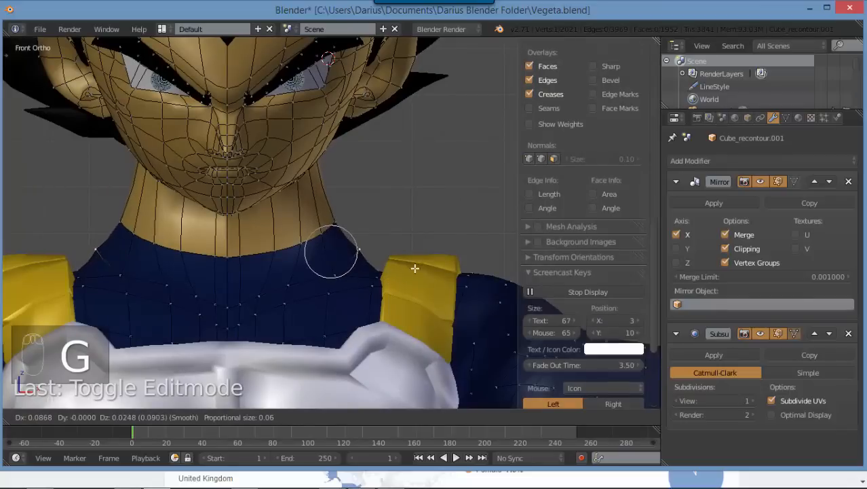
{"action": "scroll", "coordinate": [407, 265], "scroll_direction": "down", "scroll_amount": 4}
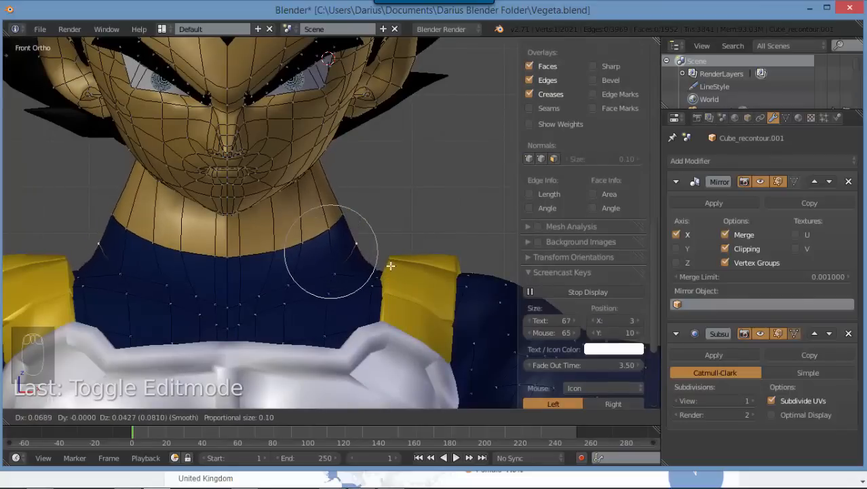
{"action": "left_click", "coordinate": [382, 266]}
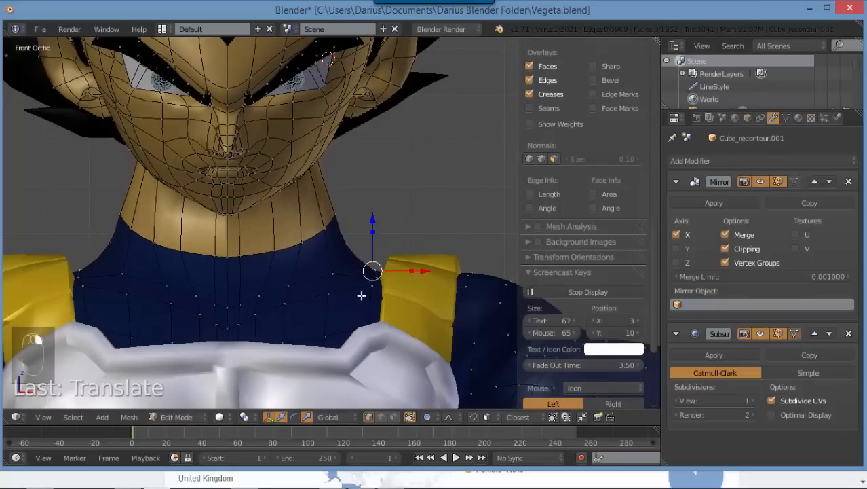
- Raise the vertex beside the shoulder strap, and move the one beside the neck about 0.026 along X and 0.028 along Z
{"action": "key", "text": "g"}
{"action": "left_click", "coordinate": [361, 267]}
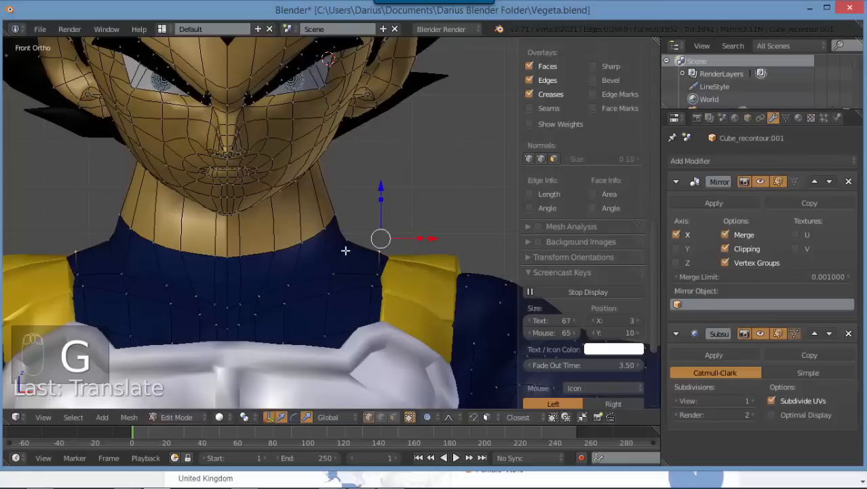
{"action": "key", "text": "g"}
{"action": "scroll", "coordinate": [360, 235], "scroll_direction": "up", "scroll_amount": 5}
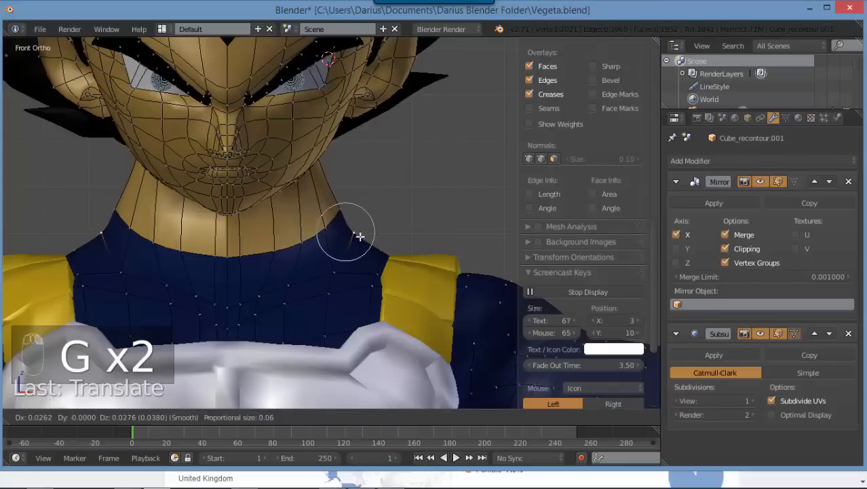
{"action": "left_click", "coordinate": [360, 236]}
{"action": "scroll", "coordinate": [309, 260], "scroll_direction": "down", "scroll_amount": 2}
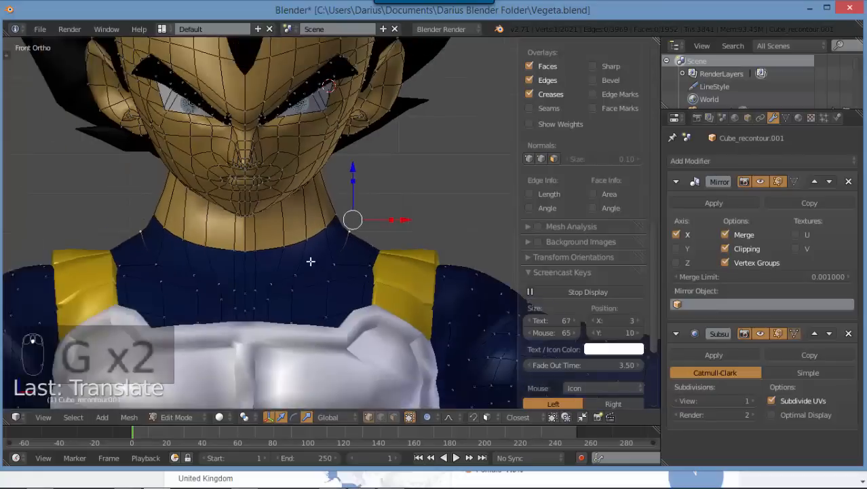
{"action": "scroll", "coordinate": [330, 343], "scroll_direction": "up", "scroll_amount": 2}
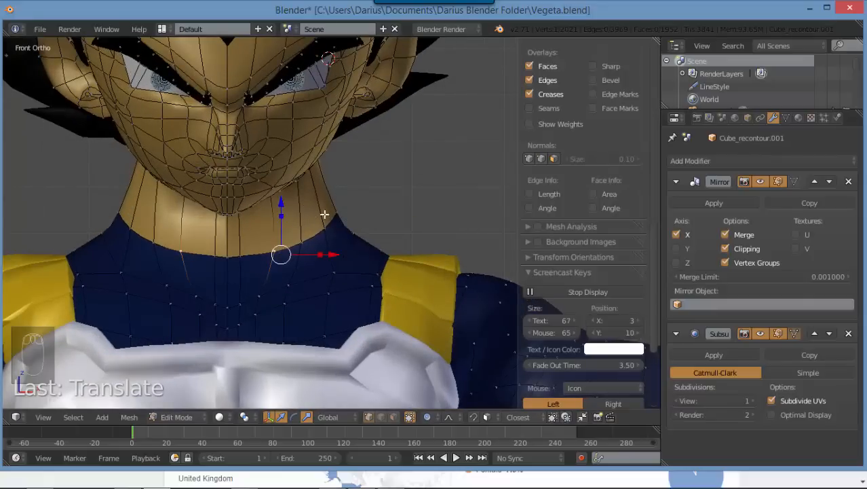
- Box-select the entire head above the neck in the side wireframe view and lower it slightly along Z
{"action": "middle_click_drag", "start_coordinate": [324, 215], "coordinate": [229, 184]}
{"action": "key", "text": "KP_3"}
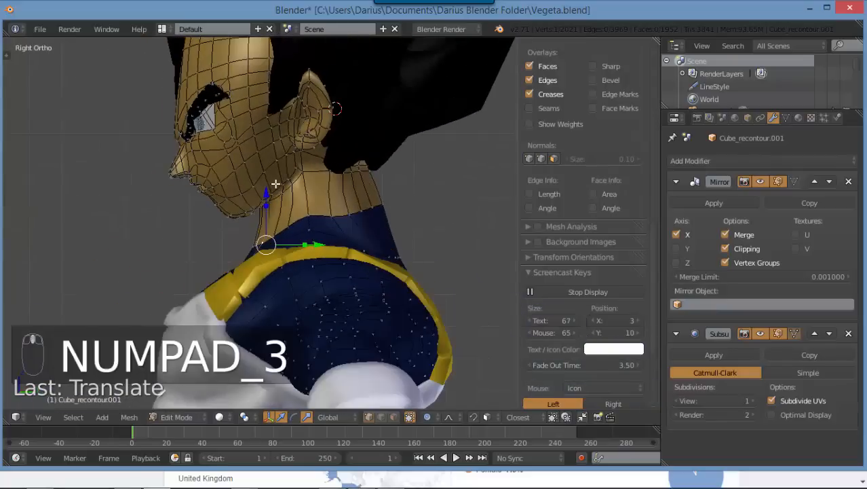
{"action": "key", "text": "z"}
{"action": "middle_click_drag", "start_coordinate": [309, 151], "coordinate": [364, 230], "text": "shift"}
{"action": "key", "text": "a"}
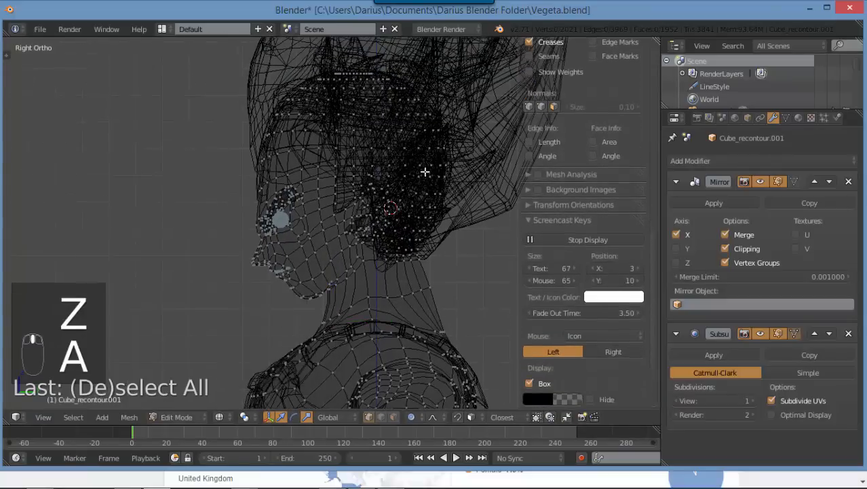
{"action": "key", "text": "b"}
{"action": "left_click_drag", "start_coordinate": [422, 99], "coordinate": [261, 267]}
{"action": "key", "text": "b"}
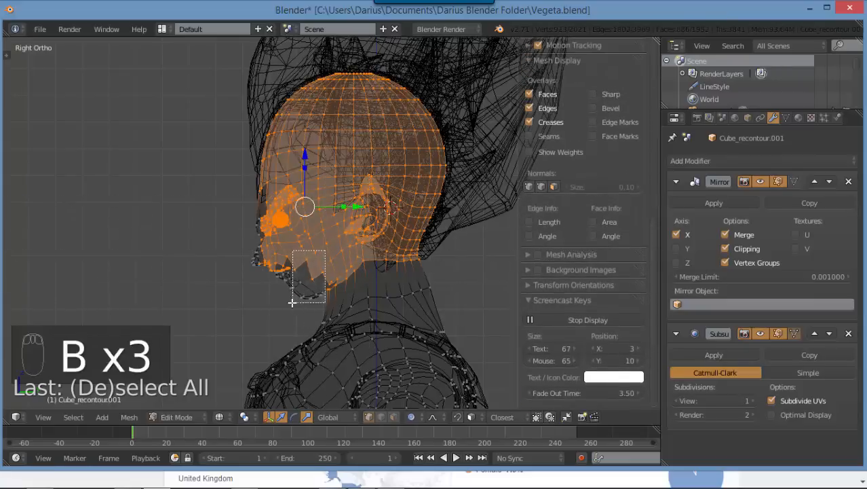
{"action": "left_click_drag", "start_coordinate": [291, 302], "coordinate": [293, 303]}
{"action": "key", "text": "b"}
{"action": "left_click_drag", "start_coordinate": [220, 160], "coordinate": [309, 291]}
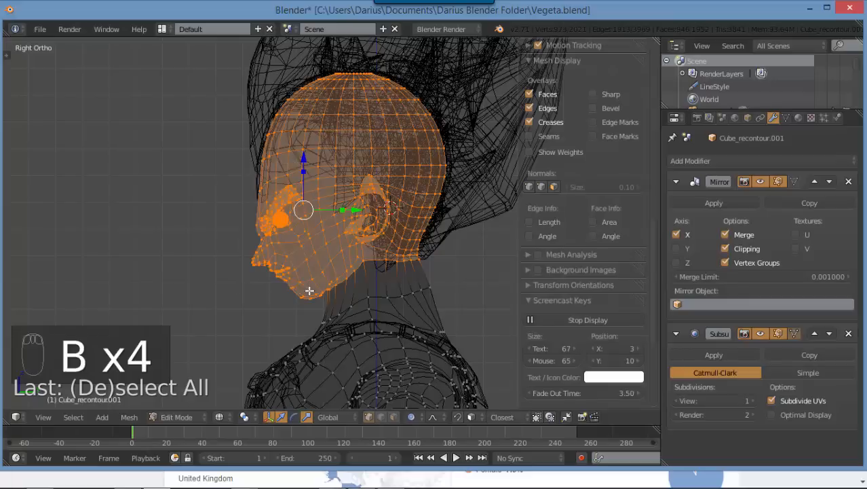
{"action": "mouse_move", "coordinate": [304, 158]}
{"action": "left_mouse_down"}
{"action": "mouse_move", "coordinate": [300, 184]}
{"action": "mouse_move", "coordinate": [298, 173]}
{"action": "left_mouse_up"}
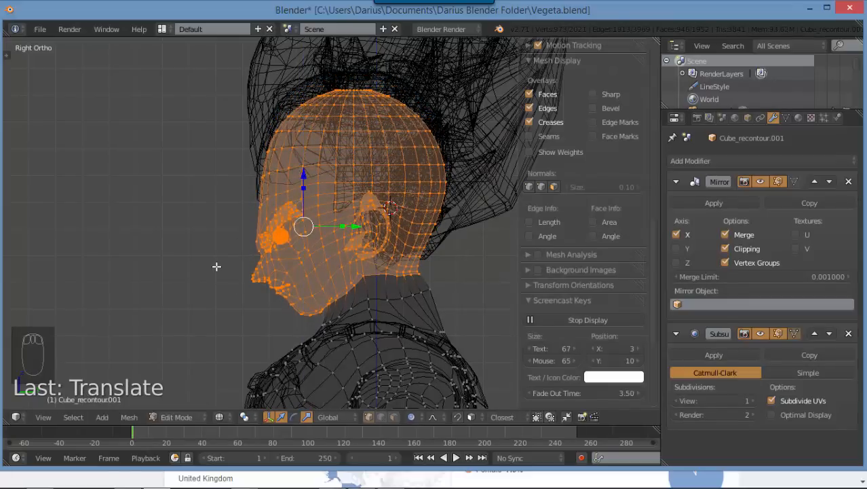
- Return to solid front view and, in Object Mode, lower the hair object along Z to fit the lowered head
{"action": "key", "text": "z"}
{"action": "middle_click_drag", "start_coordinate": [218, 265], "coordinate": [364, 260]}
{"action": "key", "text": "KP_1"}
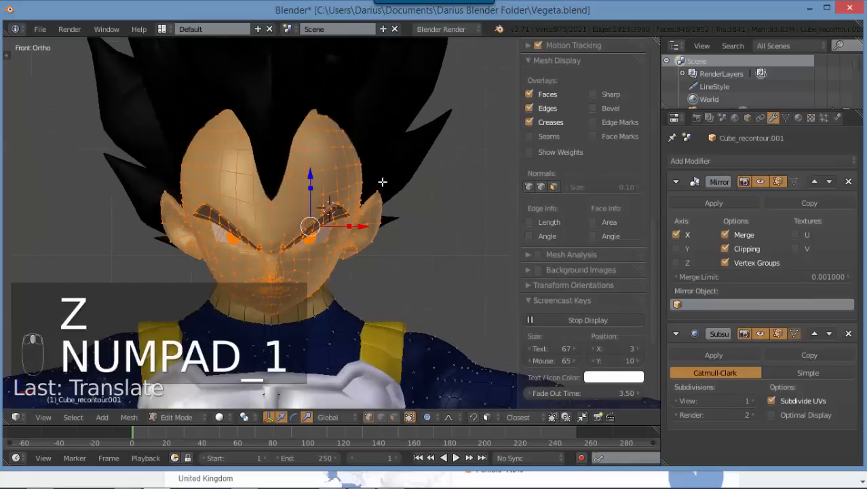
{"action": "key", "text": "Tab"}
{"action": "right_click", "coordinate": [403, 130]}
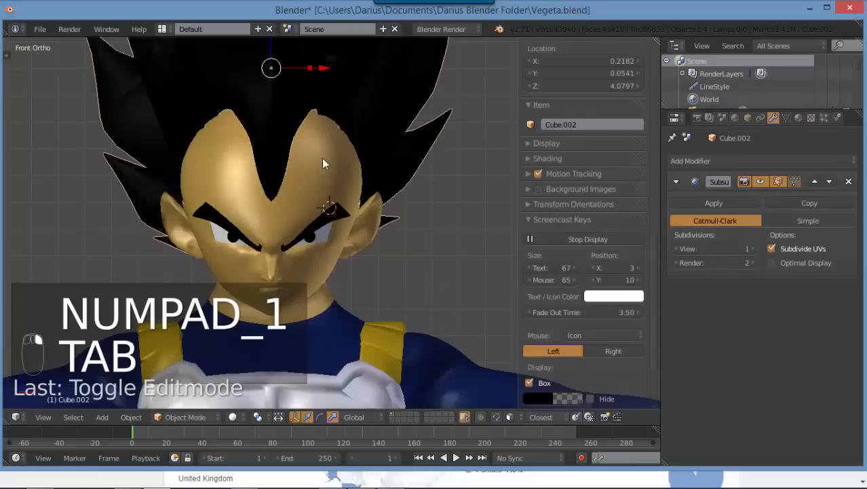
{"action": "middle_click_drag", "start_coordinate": [287, 68], "coordinate": [337, 155], "text": "shift"}
{"action": "left_click_drag", "start_coordinate": [325, 101], "coordinate": [323, 115]}
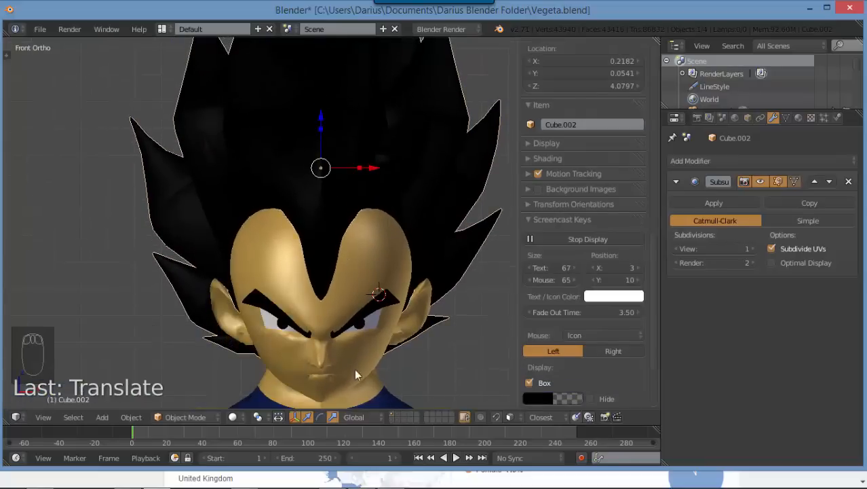
- Edit the body mesh, select two neighbouring vertices along the neck's front base edge, and move them forward with proportional editing
{"action": "middle_click_drag", "start_coordinate": [354, 372], "coordinate": [335, 212], "text": "shift"}
{"action": "right_click", "coordinate": [355, 289]}
{"action": "key", "text": "Tab"}
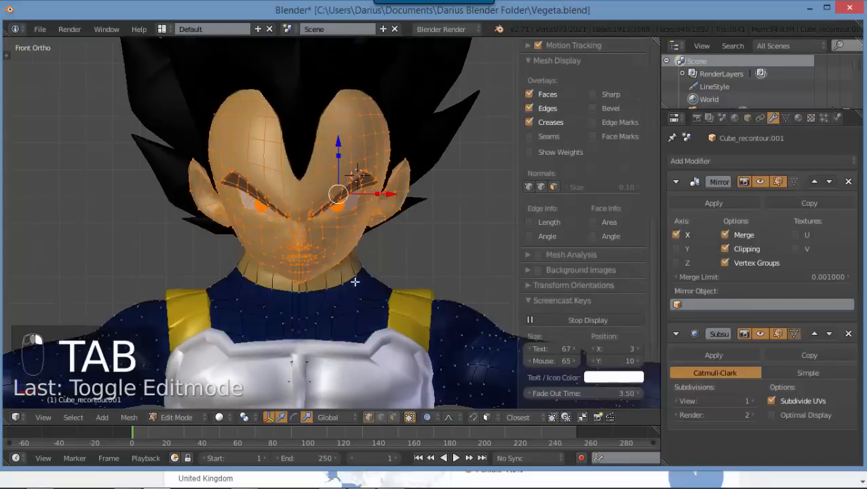
{"action": "scroll", "coordinate": [355, 285], "scroll_direction": "up", "scroll_amount": 4}
{"action": "middle_click_drag", "start_coordinate": [342, 383], "coordinate": [283, 236], "text": "shift"}
{"action": "scroll", "coordinate": [360, 240], "scroll_direction": "up", "scroll_amount": 3}
{"action": "right_click", "coordinate": [343, 214]}
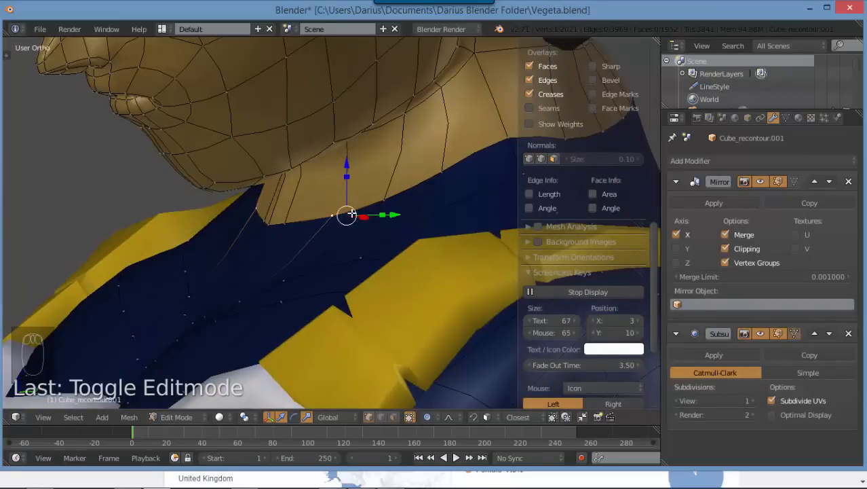
{"action": "right_click", "coordinate": [391, 199], "text": "shift"}
{"action": "middle_click_drag", "start_coordinate": [361, 227], "coordinate": [379, 222]}
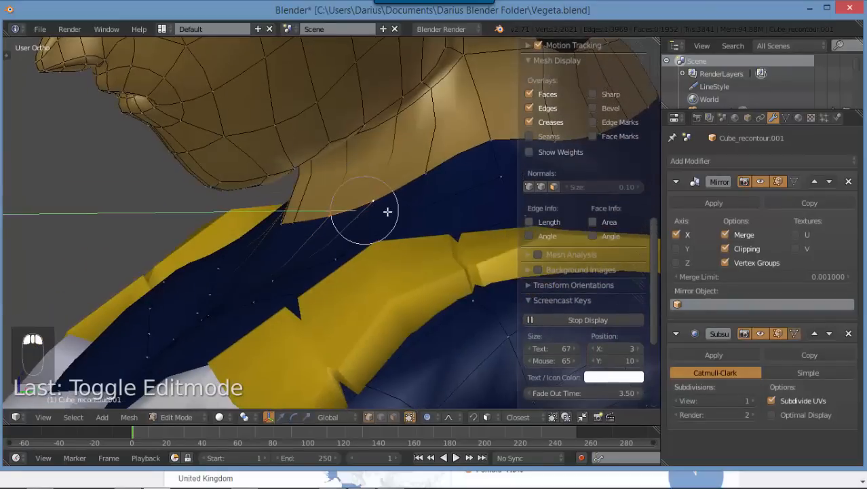
{"action": "key", "text": "g"}
{"action": "left_click", "coordinate": [350, 213]}
- Push the two vertices at the front centre of the neck's base backwards along Y, and check the smoothed shape in Object Mode
{"action": "mouse_move", "coordinate": [319, 212]}
{"action": "middle_mouse_down"}
{"action": "mouse_move", "coordinate": [352, 216]}
{"action": "mouse_move", "coordinate": [234, 223]}
{"action": "mouse_move", "coordinate": [244, 225]}
{"action": "mouse_move", "coordinate": [234, 231]}
{"action": "mouse_move", "coordinate": [324, 220]}
{"action": "middle_mouse_up"}
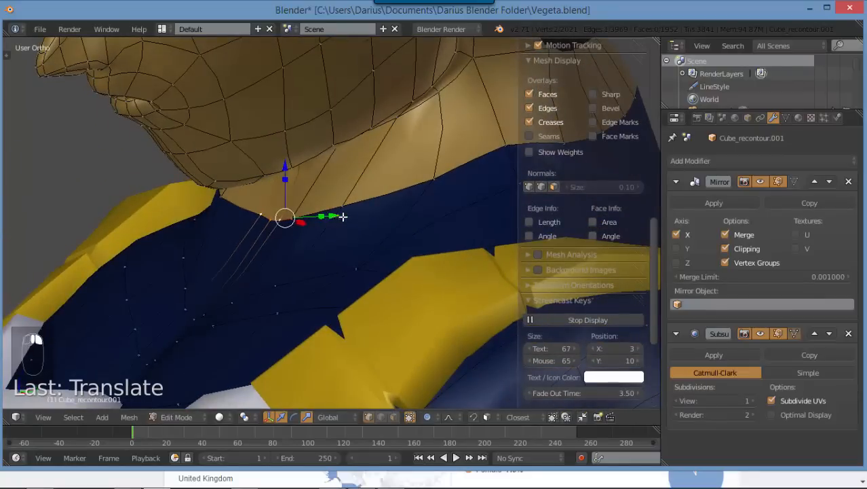
{"action": "left_click_drag", "start_coordinate": [342, 216], "coordinate": [360, 216]}
{"action": "scroll", "coordinate": [329, 231], "scroll_direction": "down", "scroll_amount": 2}
{"action": "middle_click_drag", "start_coordinate": [298, 238], "coordinate": [373, 251]}
{"action": "key", "text": "Tab"}
{"action": "scroll", "coordinate": [356, 251], "scroll_direction": "down", "scroll_amount": 2}
{"action": "key", "text": "Tab"}
{"action": "scroll", "coordinate": [363, 256], "scroll_direction": "up", "scroll_amount": 2}
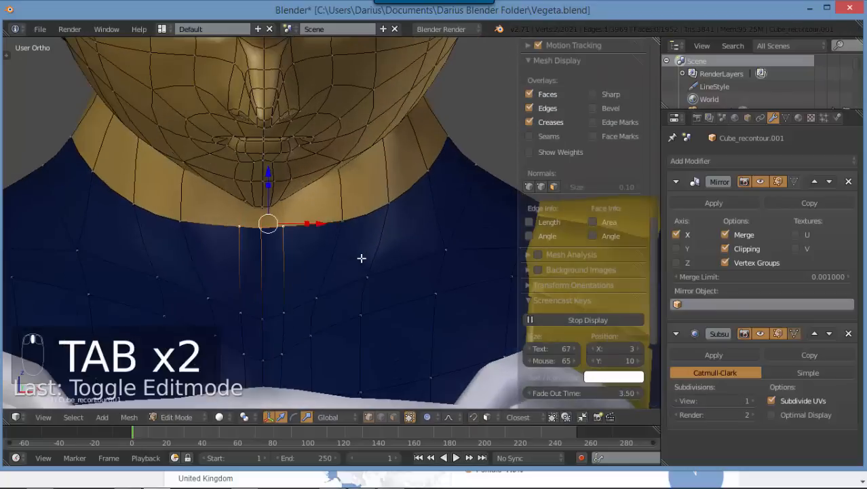
- In front view, move the four-vertex face on the chest below the collar inwards towards the centre line
{"action": "key", "text": "KP_1"}
{"action": "scroll", "coordinate": [377, 222], "scroll_direction": "up", "scroll_amount": 3}
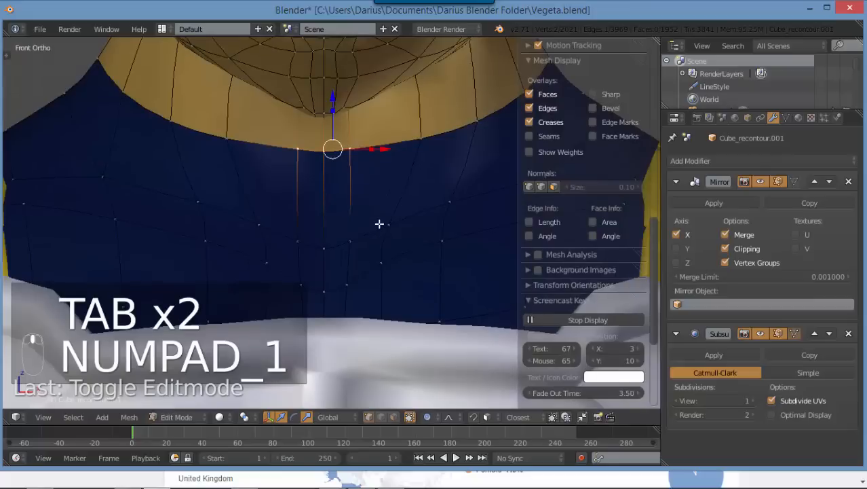
{"action": "right_click", "coordinate": [440, 252]}
{"action": "key", "text": "g"}
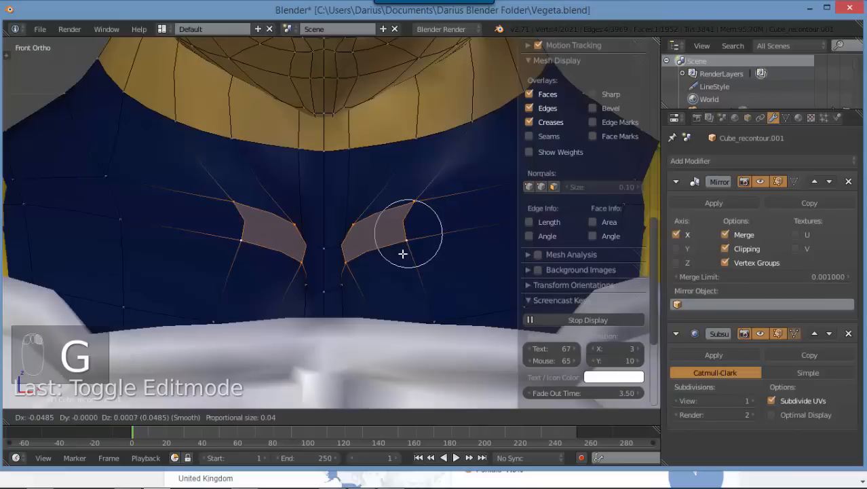
{"action": "left_click", "coordinate": [411, 254]}
- Reposition the two chest vertices just beside the centre line and return to Object Mode
{"action": "right_click", "coordinate": [344, 244]}
{"action": "right_click", "coordinate": [349, 265]}
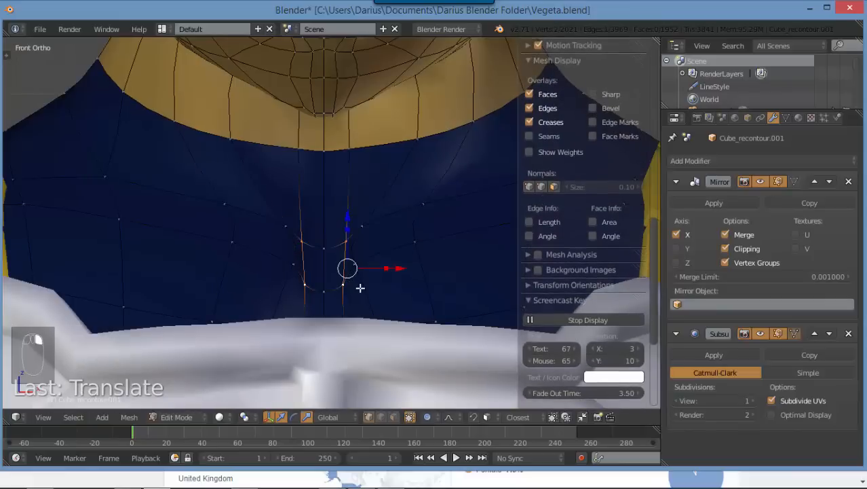
{"action": "key", "text": "g"}
{"action": "left_click", "coordinate": [345, 286]}
{"action": "key", "text": "Tab"}
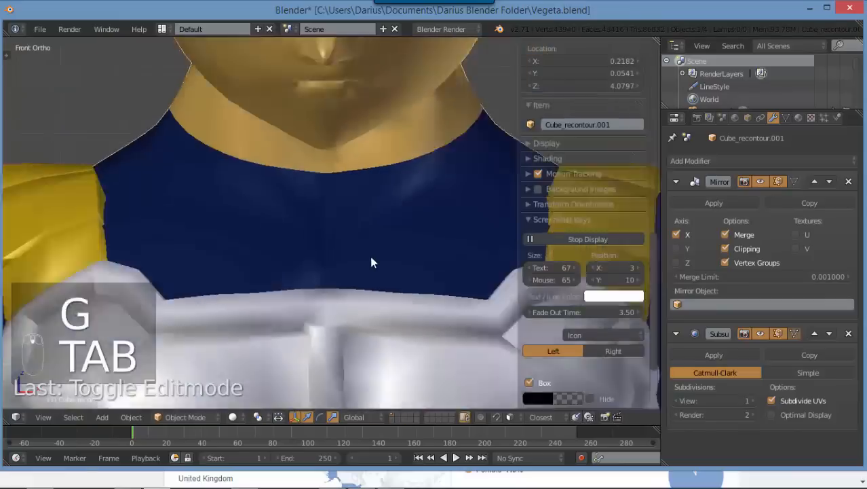
- Edit the body mesh in side view and lower the vertex at the back of the neck's base
{"action": "middle_click_drag", "start_coordinate": [371, 255], "coordinate": [297, 194]}
{"action": "key", "text": "Tab"}
{"action": "scroll", "coordinate": [411, 218], "scroll_direction": "up", "scroll_amount": 4}
{"action": "scroll", "coordinate": [438, 201], "scroll_direction": "down", "scroll_amount": 3}
{"action": "key", "text": "KP_3"}
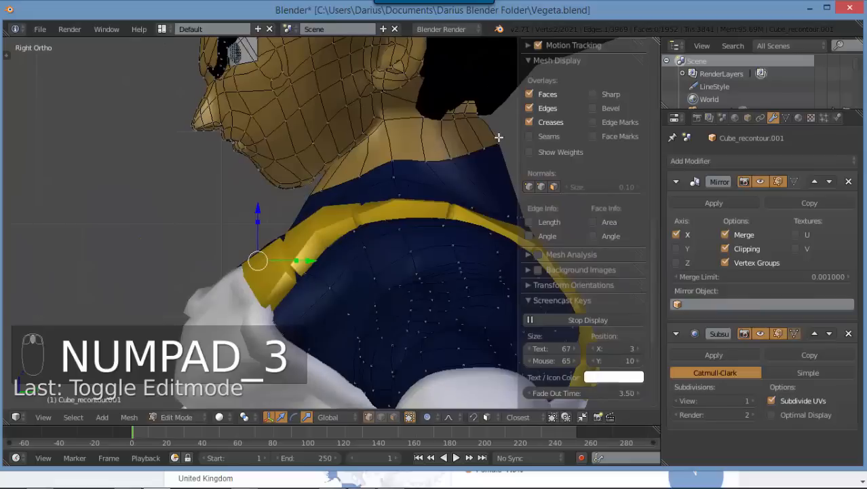
{"action": "key", "text": "g"}
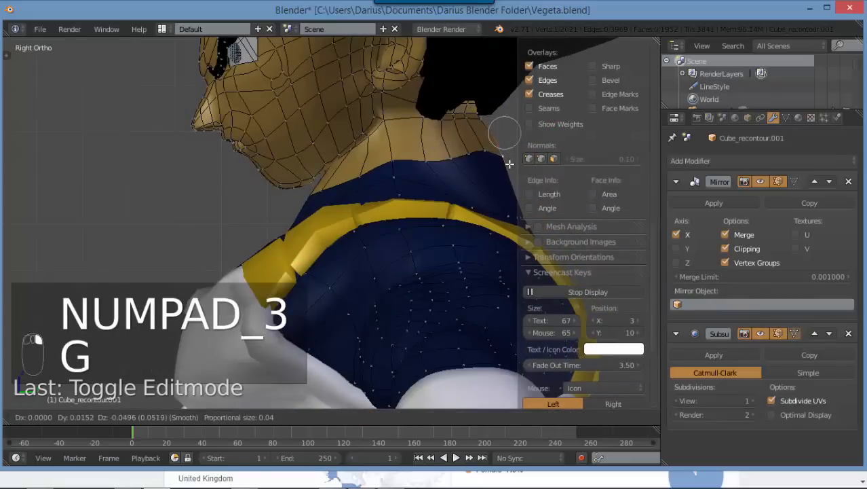
{"action": "left_click", "coordinate": [500, 161]}
- Select the edge loop around the neck's base, flatten it by scaling to 0 along Z, and check the whole figure from the front
{"action": "right_click", "coordinate": [441, 164]}
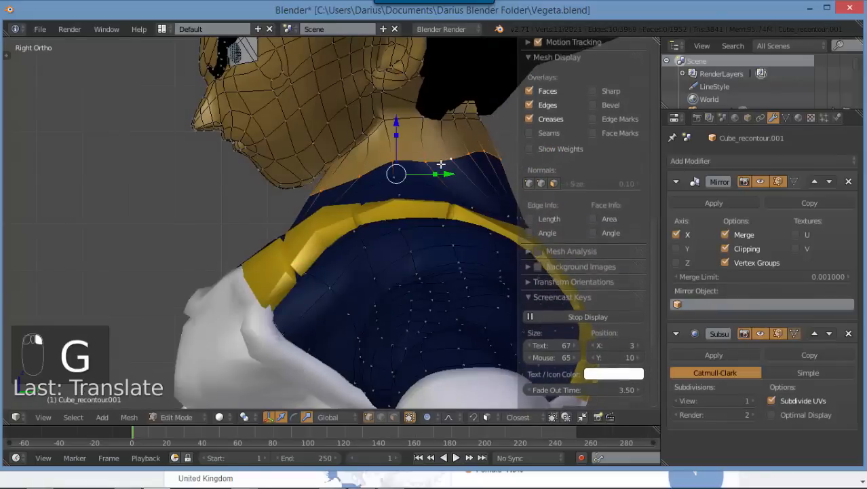
{"action": "key", "text": "s"}
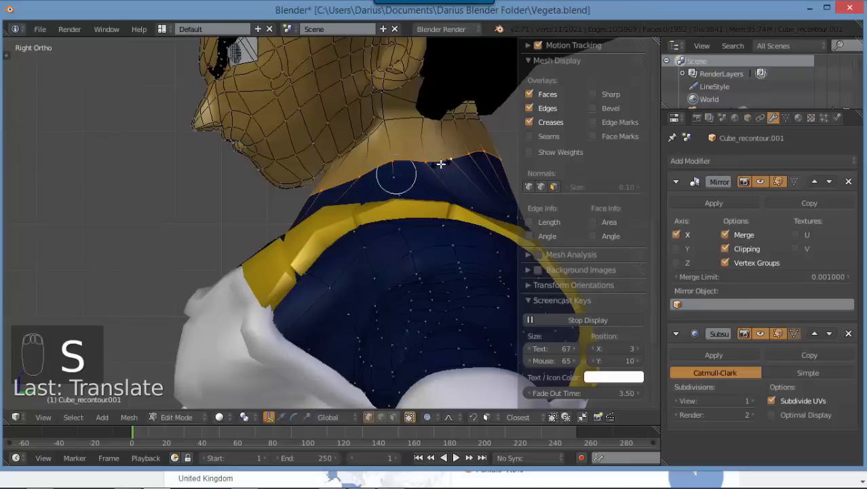
{"action": "key", "text": "z"}
{"action": "key", "text": "0"}
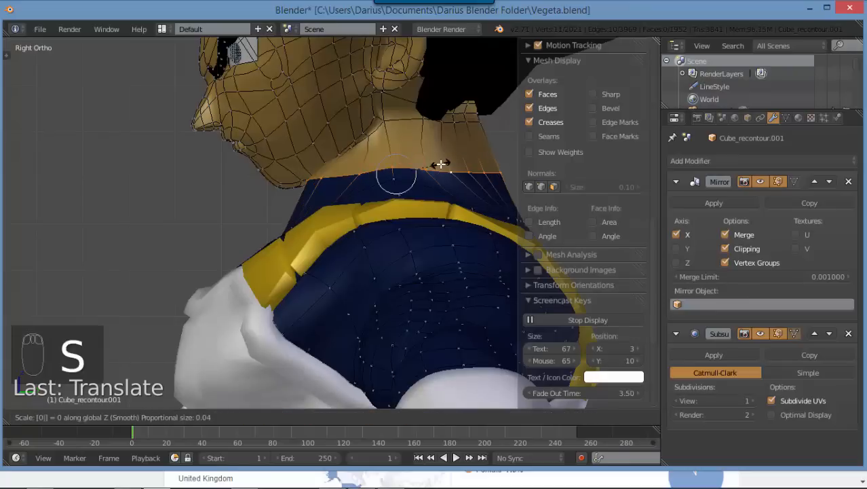
{"action": "left_click", "coordinate": [441, 163]}
{"action": "mouse_move", "coordinate": [448, 174]}
{"action": "left_mouse_down"}
{"action": "mouse_move", "coordinate": [468, 173]}
{"action": "mouse_move", "coordinate": [442, 180]}
{"action": "left_mouse_up"}
{"action": "middle_click_drag", "start_coordinate": [442, 180], "coordinate": [433, 202]}
{"action": "key", "text": "KP_1"}
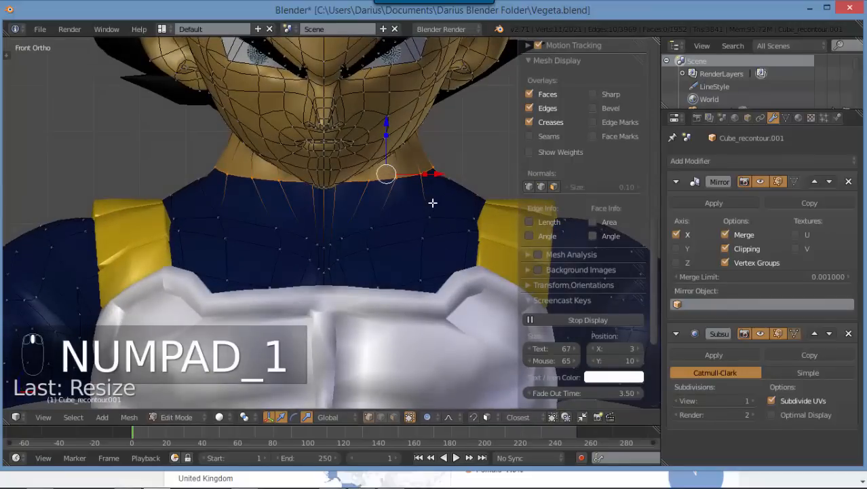
{"action": "key", "text": "Tab"}
{"action": "scroll", "coordinate": [357, 145], "scroll_direction": "down", "scroll_amount": 6}
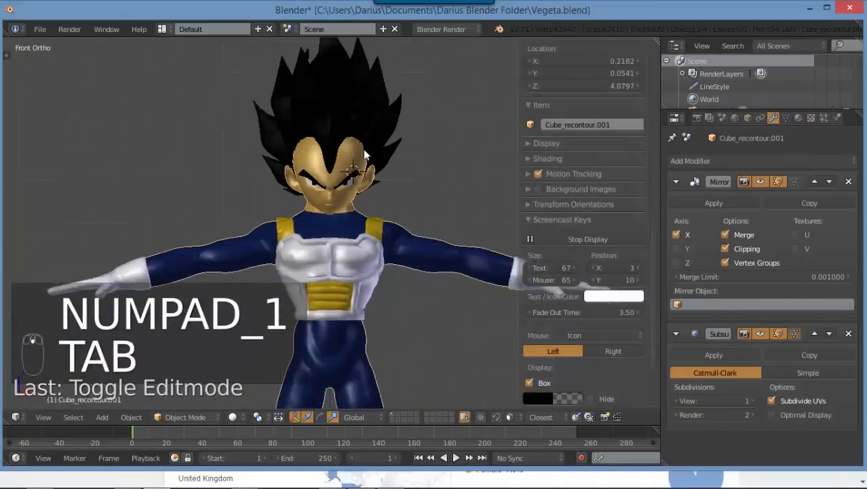
{"action": "scroll", "coordinate": [361, 154], "scroll_direction": "up", "scroll_amount": 5}
{"action": "key", "text": "Tab"}
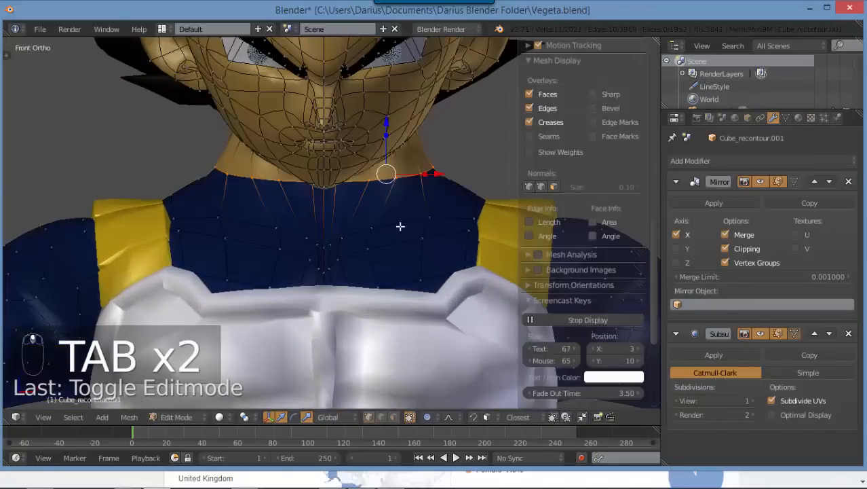
- Select the row of upper-chest vertices below the collar, shift it backwards along Y, and lower it along Z
{"action": "middle_click_drag", "start_coordinate": [400, 226], "coordinate": [389, 250]}
{"action": "right_click", "coordinate": [389, 250]}
{"action": "right_click", "coordinate": [352, 249]}
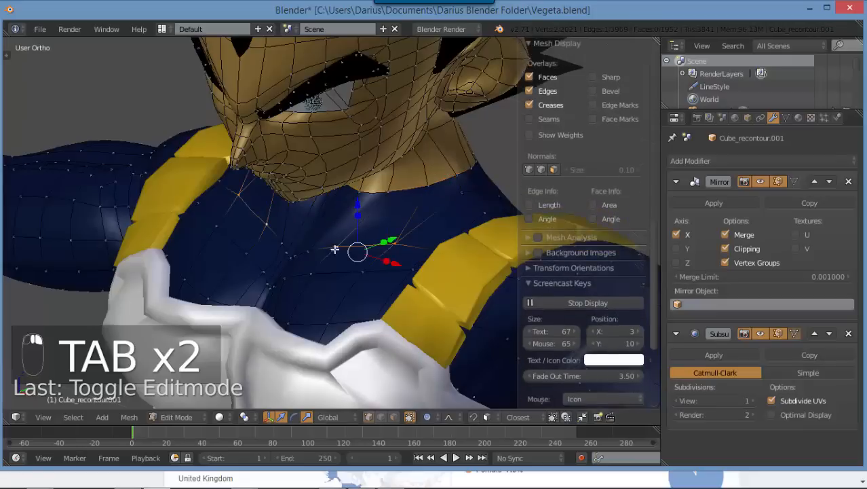
{"action": "right_click", "coordinate": [291, 258]}
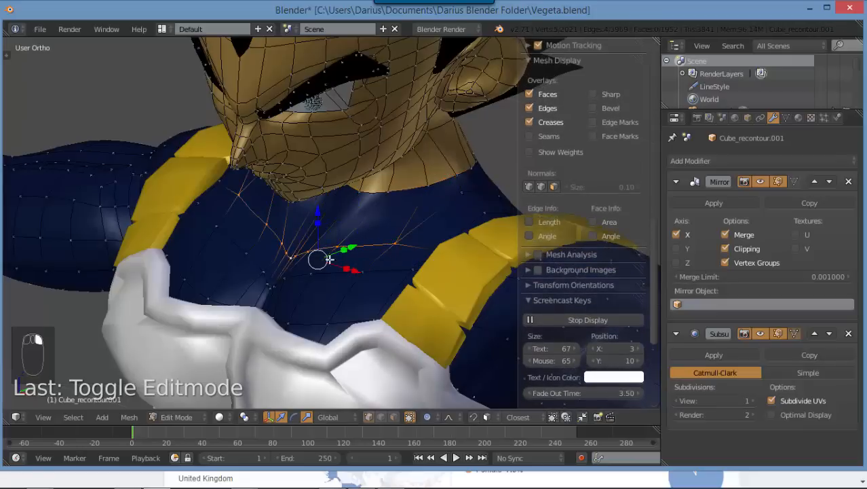
{"action": "mouse_move", "coordinate": [329, 259]}
{"action": "middle_mouse_down"}
{"action": "mouse_move", "coordinate": [299, 249]}
{"action": "mouse_move", "coordinate": [331, 249]}
{"action": "middle_mouse_up"}
{"action": "left_click_drag", "start_coordinate": [338, 250], "coordinate": [346, 247]}
{"action": "left_click_drag", "start_coordinate": [297, 202], "coordinate": [304, 216]}
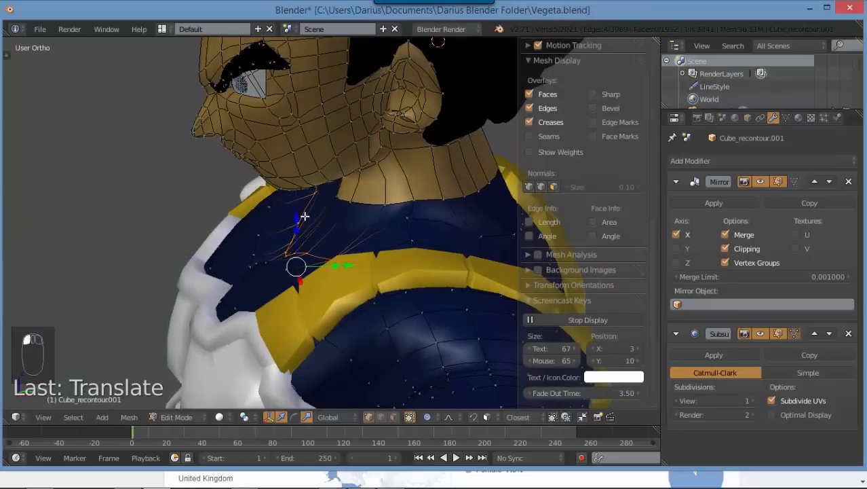
{"action": "left_click_drag", "start_coordinate": [344, 264], "coordinate": [353, 244]}
{"action": "middle_click_drag", "start_coordinate": [353, 245], "coordinate": [395, 300]}
{"action": "key", "text": "Tab"}
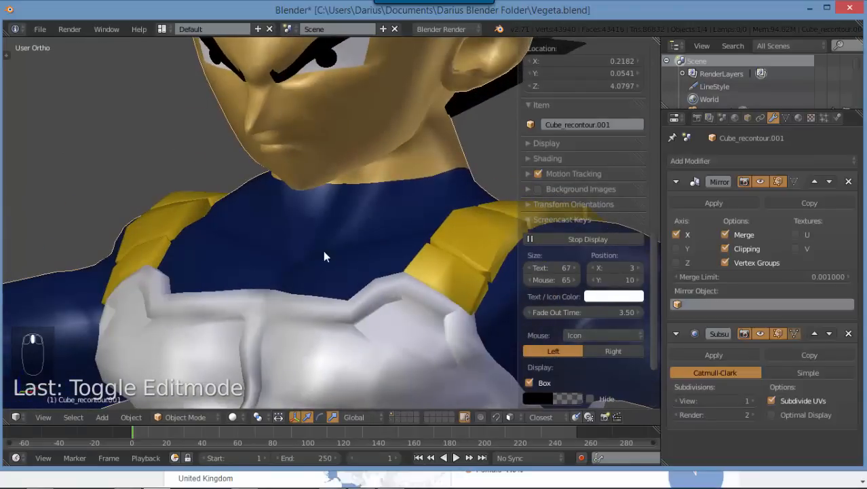
- Select the vertices enclosing the faces from the upper chest and shoulder up the side of the neck, and extrude them in place
{"action": "key", "text": "Tab"}
{"action": "mouse_move", "coordinate": [407, 219]}
{"action": "middle_mouse_down"}
{"action": "mouse_move", "coordinate": [414, 218]}
{"action": "mouse_move", "coordinate": [353, 213]}
{"action": "mouse_move", "coordinate": [404, 217]}
{"action": "mouse_move", "coordinate": [397, 232]}
{"action": "mouse_move", "coordinate": [452, 236]}
{"action": "mouse_move", "coordinate": [489, 208]}
{"action": "mouse_move", "coordinate": [439, 193]}
{"action": "mouse_move", "coordinate": [399, 164]}
{"action": "mouse_move", "coordinate": [429, 123]}
{"action": "mouse_move", "coordinate": [420, 141]}
{"action": "mouse_move", "coordinate": [440, 203]}
{"action": "mouse_move", "coordinate": [411, 217]}
{"action": "middle_mouse_up"}
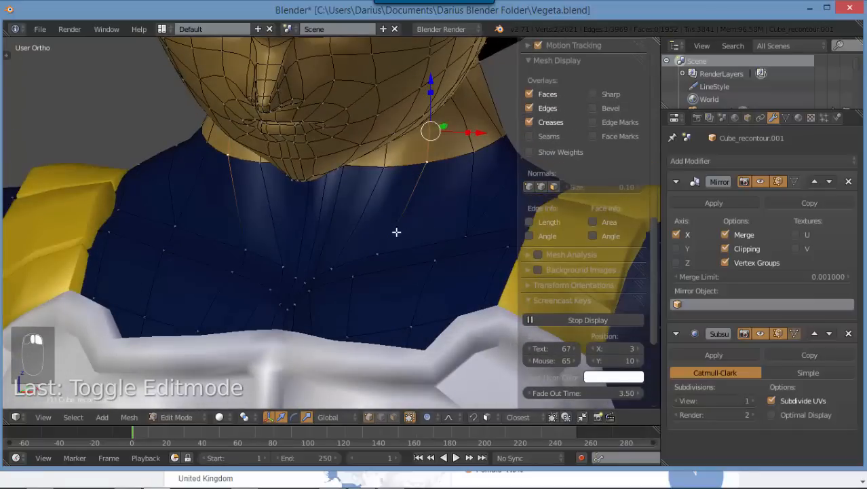
{"action": "middle_click_drag", "start_coordinate": [453, 248], "coordinate": [524, 244]}
{"action": "right_click", "coordinate": [533, 223]}
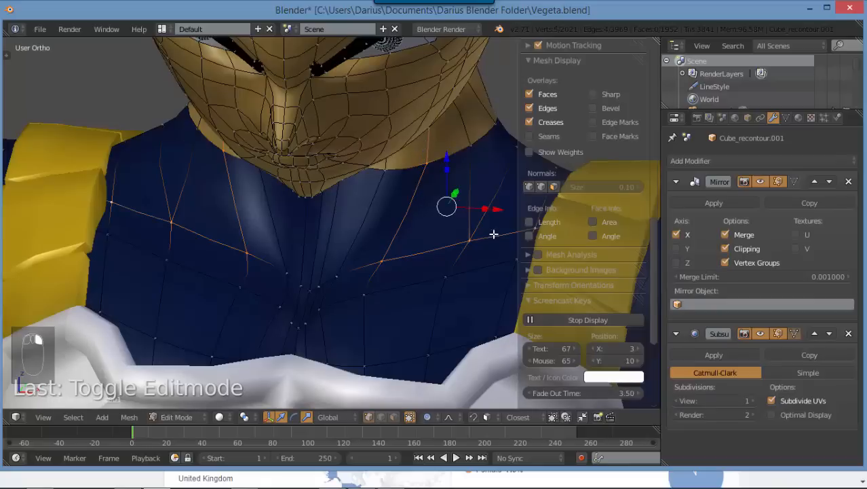
{"action": "middle_click_drag", "start_coordinate": [338, 236], "coordinate": [423, 185]}
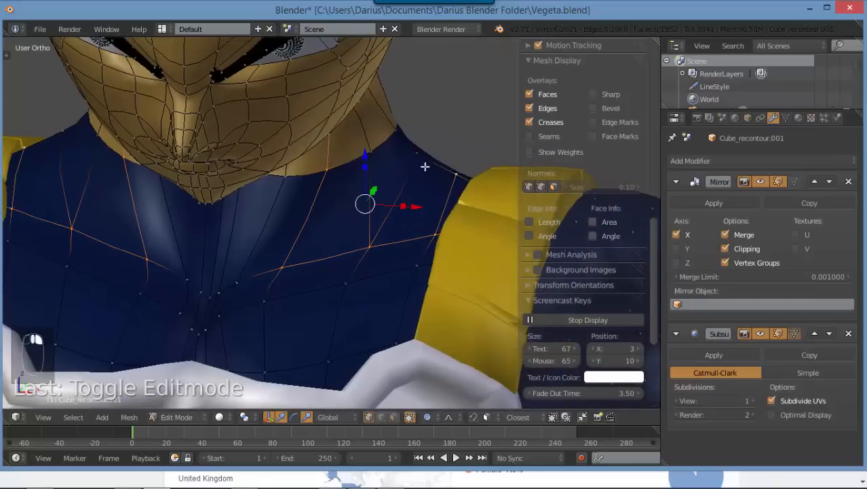
{"action": "right_click", "coordinate": [425, 166], "text": "shift"}
{"action": "right_click", "coordinate": [374, 163], "text": "shift"}
{"action": "middle_click_drag", "start_coordinate": [335, 188], "coordinate": [356, 125]}
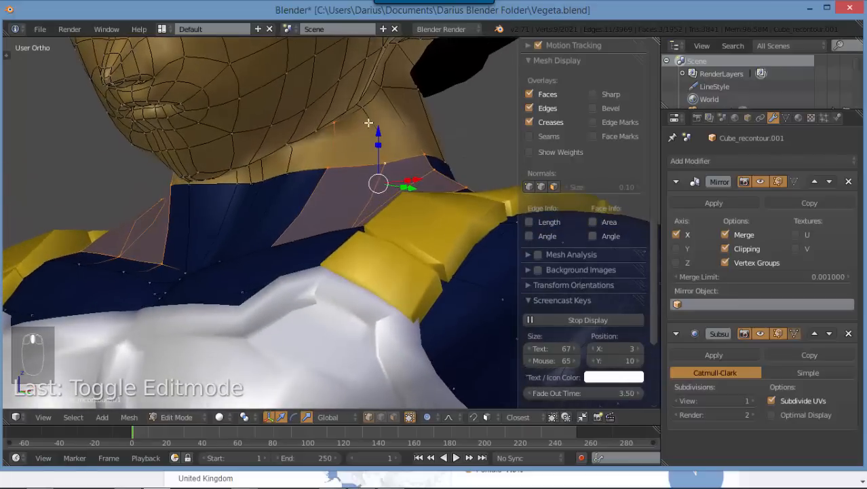
{"action": "right_click", "coordinate": [380, 108], "text": "shift"}
{"action": "right_click", "coordinate": [381, 95], "text": "shift"}
{"action": "middle_click_drag", "start_coordinate": [380, 94], "coordinate": [394, 194]}
{"action": "key", "text": "e"}
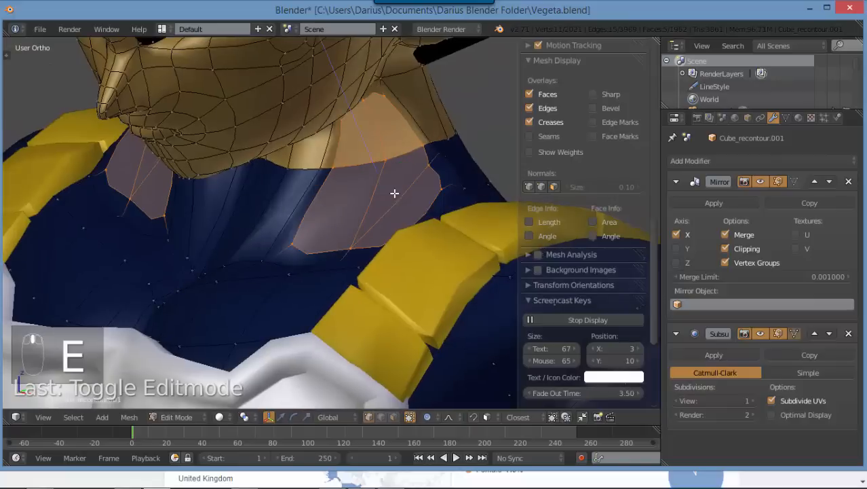
{"action": "left_click", "coordinate": [395, 193]}
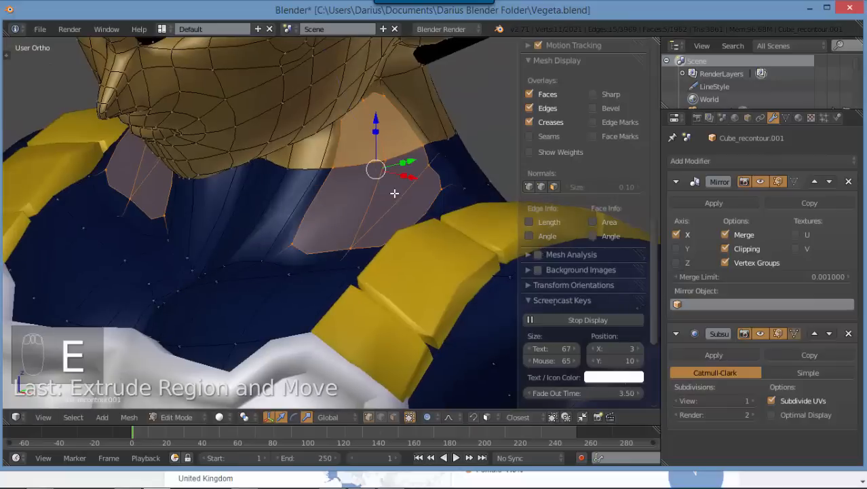
- Turn off proportional editing and scale the extruded neck and shoulder faces down slightly
{"action": "key", "text": "alt+o"}
{"action": "key", "text": "o"}
{"action": "key", "text": "o"}
{"action": "key", "text": "o"}
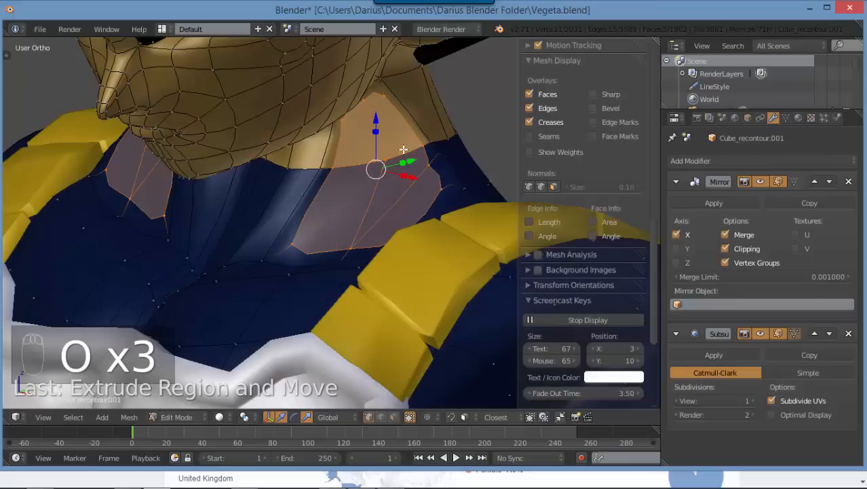
{"action": "key", "text": "s"}
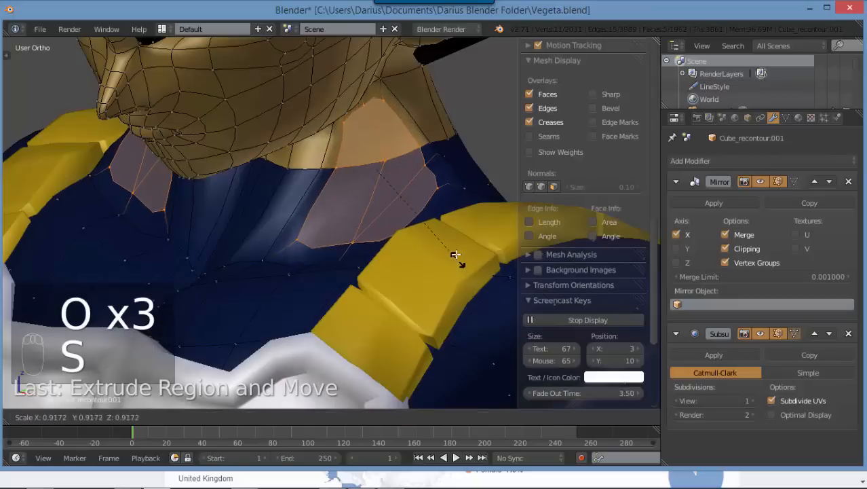
{"action": "left_click", "coordinate": [453, 237]}
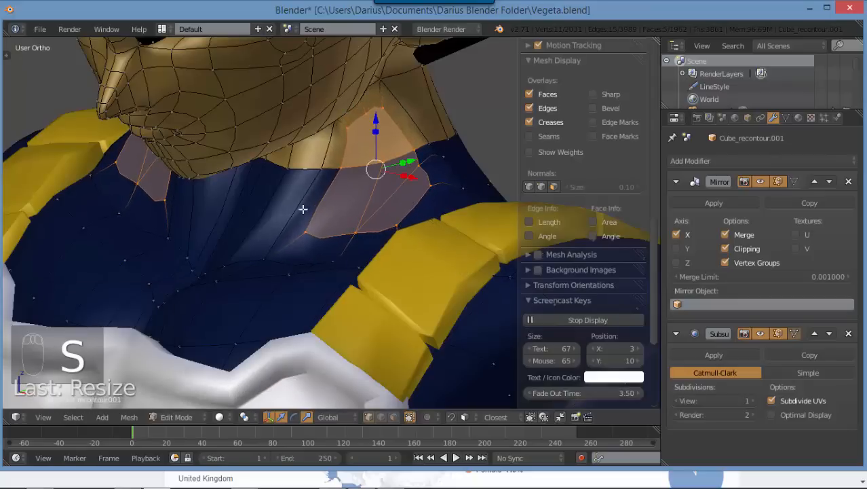
- Move the extruded neck-muscle faces slightly downwards and inspect the shaded result in Object Mode
{"action": "middle_click_drag", "start_coordinate": [300, 207], "coordinate": [387, 196]}
{"action": "key", "text": "g"}
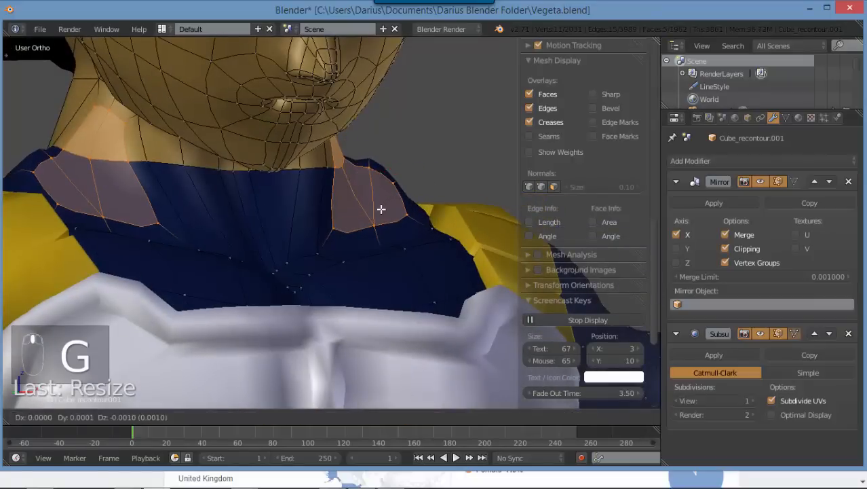
{"action": "left_click", "coordinate": [372, 222]}
{"action": "scroll", "coordinate": [380, 227], "scroll_direction": "down", "scroll_amount": 5}
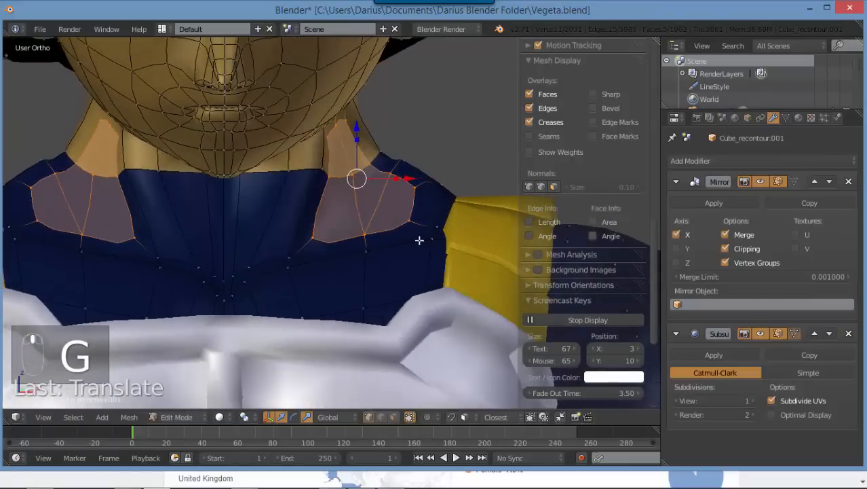
{"action": "key", "text": "Tab"}
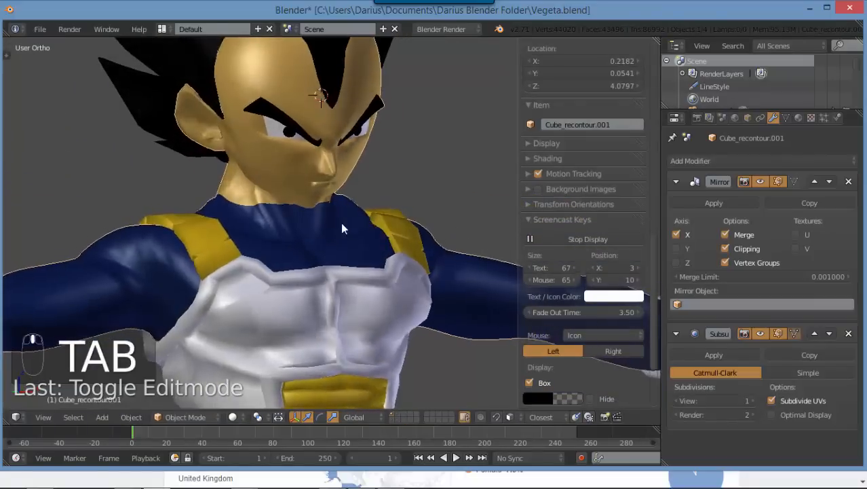
{"action": "middle_click_drag", "start_coordinate": [340, 222], "coordinate": [383, 212]}
{"action": "scroll", "coordinate": [407, 221], "scroll_direction": "up", "scroll_amount": 4}
- Edit the body mesh again and move the shoulder-line vertex beside the yellow strap inwards and up towards the neck
{"action": "key", "text": "Tab"}
{"action": "right_click", "coordinate": [429, 187]}
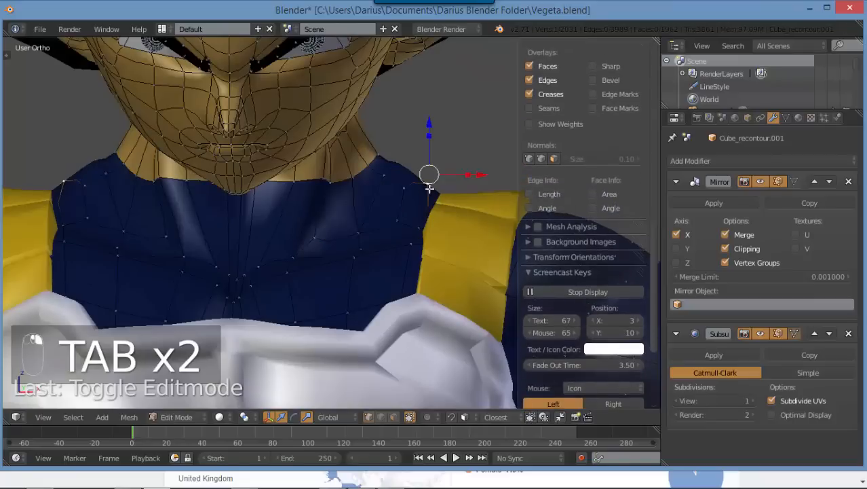
{"action": "key", "text": "g"}
{"action": "left_click", "coordinate": [416, 180]}
{"action": "key", "text": "g"}
{"action": "left_click", "coordinate": [404, 169]}
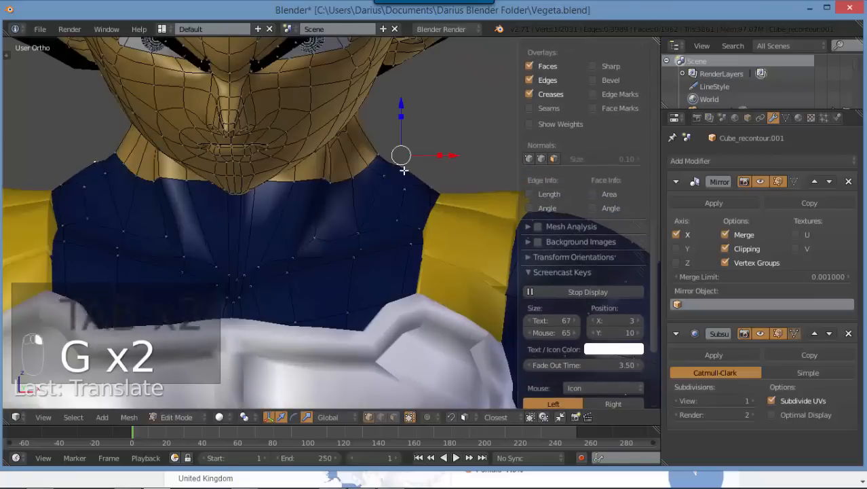
- Place the shoulder-line vertex against the side of the neck, and refine its position inwards and down in front view
{"action": "left_click", "coordinate": [376, 140]}
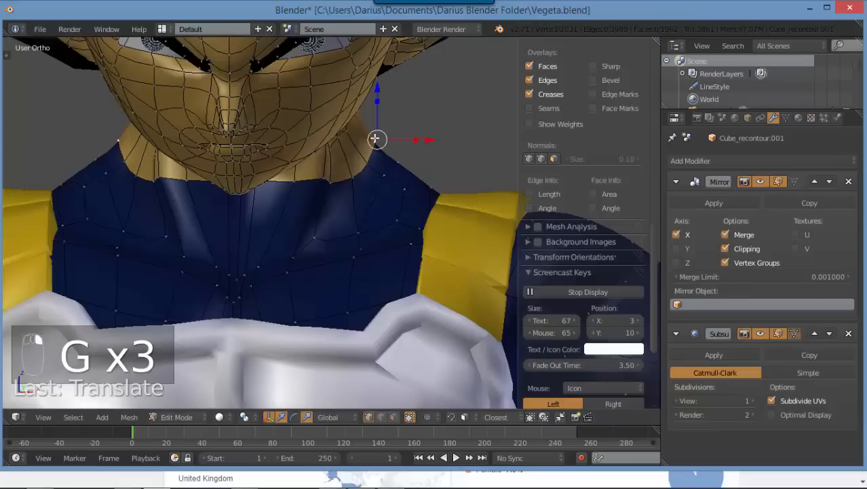
{"action": "middle_click_drag", "start_coordinate": [376, 150], "coordinate": [393, 144]}
{"action": "key", "text": "KP_1"}
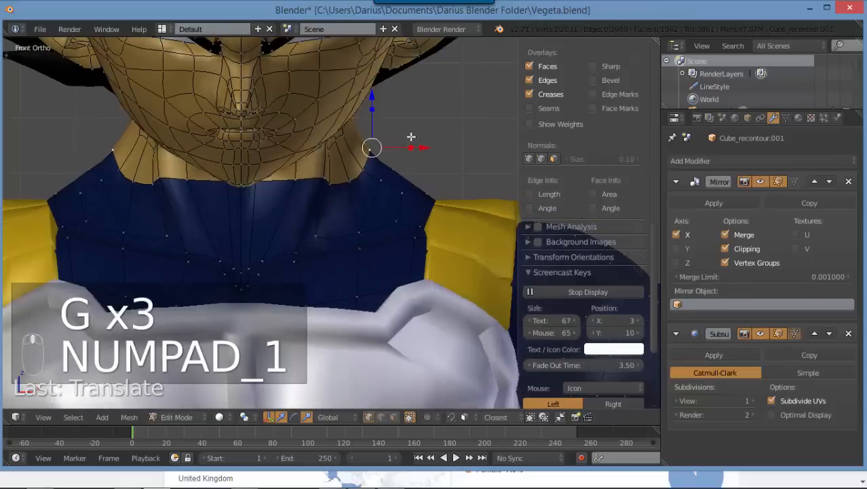
{"action": "key", "text": "g"}
{"action": "left_click", "coordinate": [415, 153]}
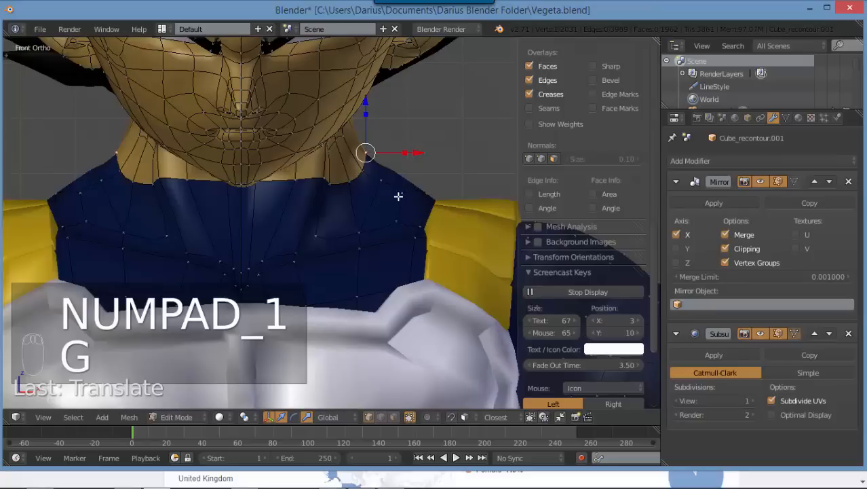
- Reposition the upper-chest vertices between neck and strap and the shoulder vertex beside the yellow strap, and inspect the result in Object Mode
{"action": "key", "text": "g"}
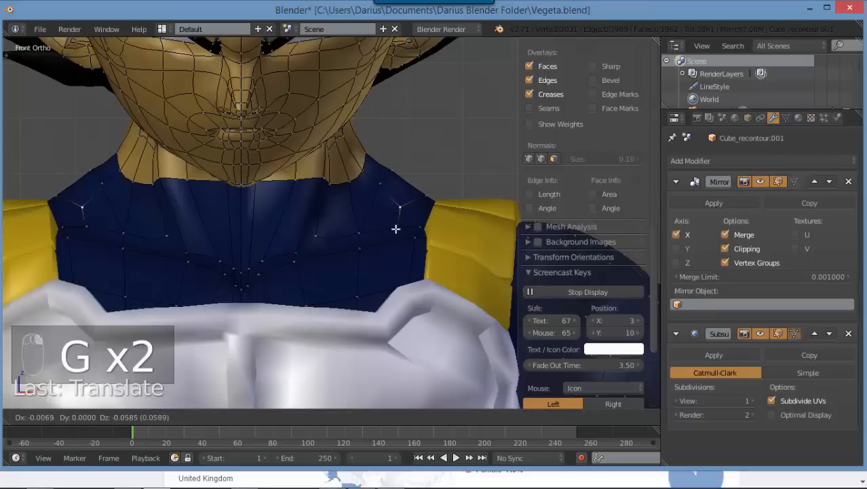
{"action": "left_click", "coordinate": [387, 193]}
{"action": "key", "text": "g"}
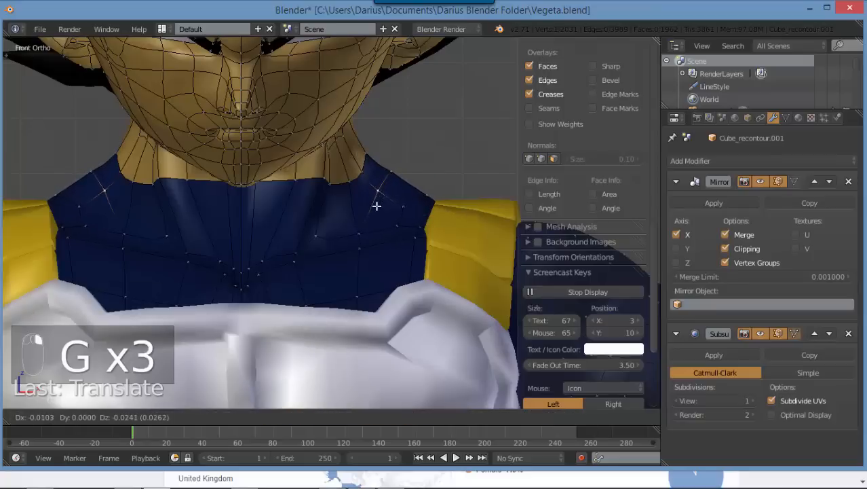
{"action": "left_click", "coordinate": [370, 204]}
{"action": "key", "text": "g"}
{"action": "left_click", "coordinate": [417, 199]}
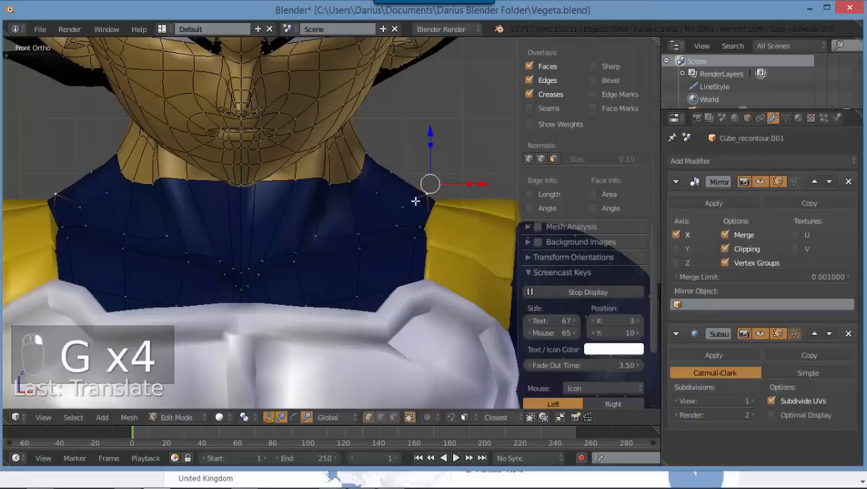
{"action": "key", "text": "Tab"}
{"action": "scroll", "coordinate": [371, 193], "scroll_direction": "up", "scroll_amount": 5}
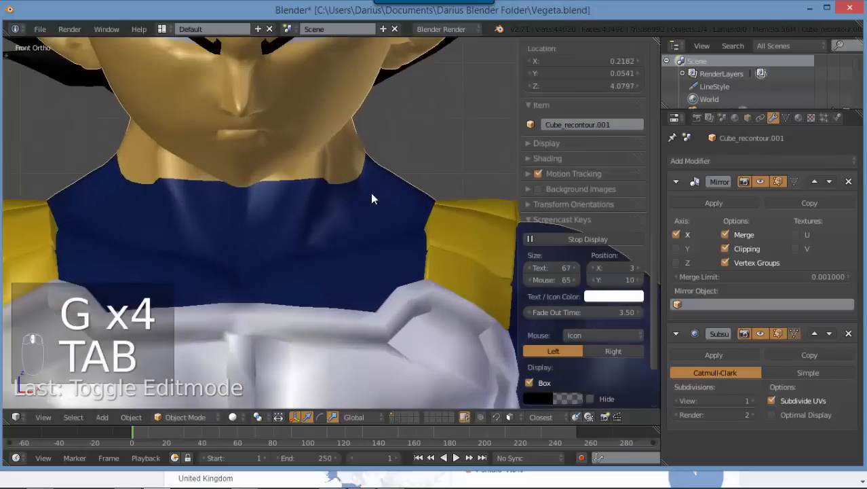
- Raise the collar-edge vertices at the side of the neck slightly, and check the shaded character in Object Mode
{"action": "key", "text": "Tab"}
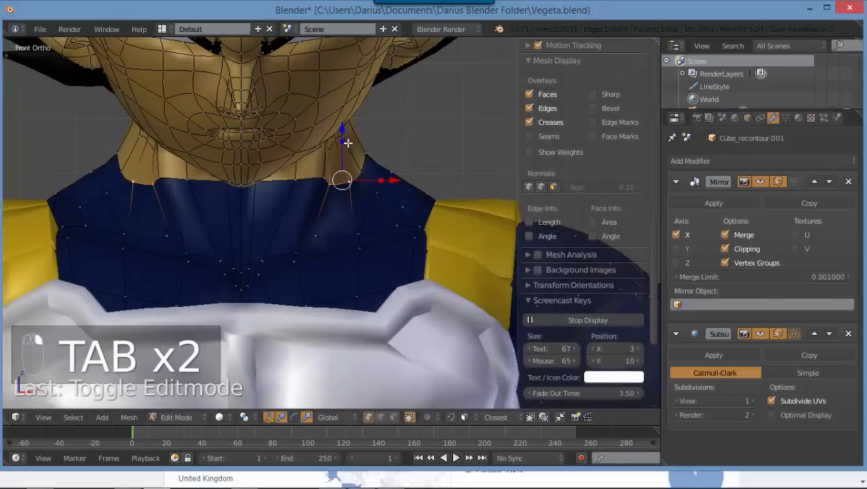
{"action": "left_click_drag", "start_coordinate": [343, 129], "coordinate": [350, 114]}
{"action": "key", "text": "Tab"}
{"action": "scroll", "coordinate": [370, 216], "scroll_direction": "down", "scroll_amount": 4}
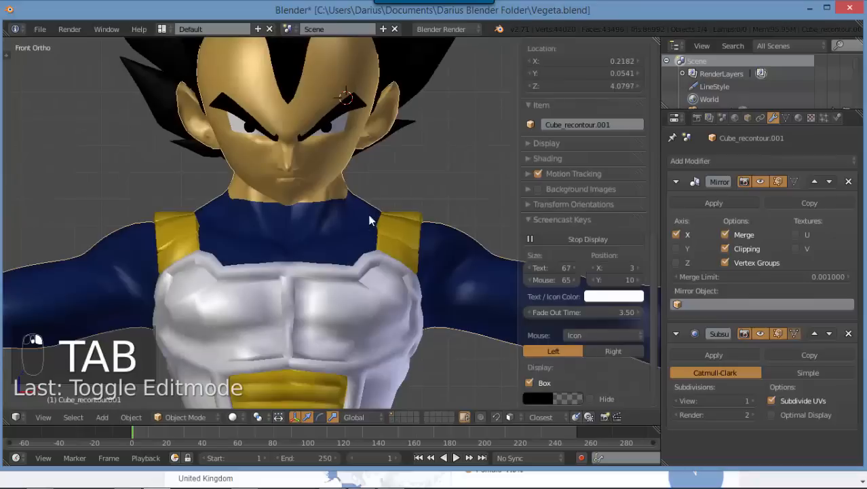
{"action": "scroll", "coordinate": [359, 225], "scroll_direction": "up", "scroll_amount": 4}
- Move the vertex where the shoulder meets the side of the neck slightly outwards and down
{"action": "key", "text": "Tab"}
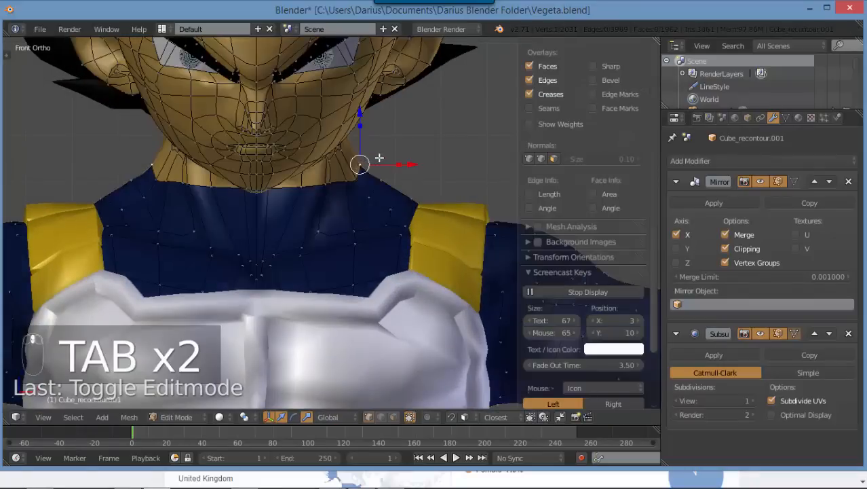
{"action": "key", "text": "g"}
{"action": "left_click", "coordinate": [386, 172]}
- Add a loop cut around the neck above the collar and flatten it by scaling to 0 along Z
{"action": "mouse_move", "coordinate": [384, 174]}
{"action": "middle_mouse_down"}
{"action": "mouse_move", "coordinate": [304, 175]}
{"action": "mouse_move", "coordinate": [434, 151]}
{"action": "mouse_move", "coordinate": [345, 196]}
{"action": "mouse_move", "coordinate": [377, 208]}
{"action": "mouse_move", "coordinate": [407, 175]}
{"action": "mouse_move", "coordinate": [385, 162]}
{"action": "middle_mouse_up"}
{"action": "key", "text": "ctrl+r"}
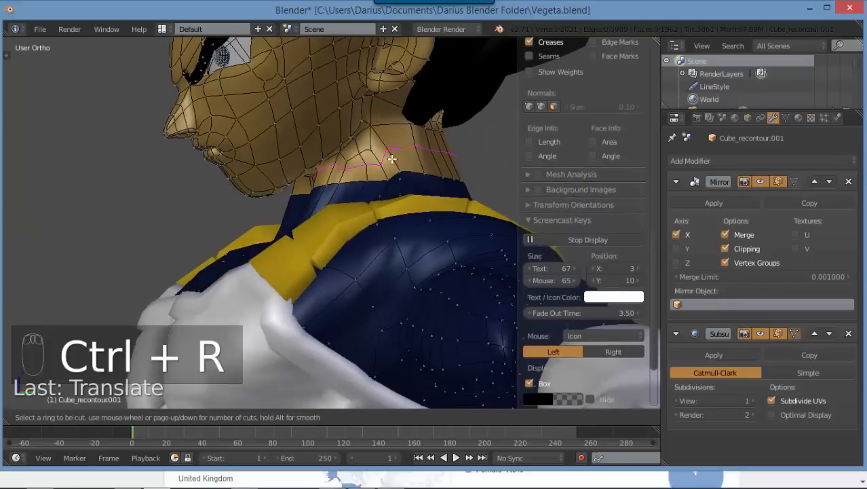
{"action": "left_click", "coordinate": [391, 159]}
{"action": "middle_click_drag", "start_coordinate": [394, 160], "coordinate": [400, 162]}
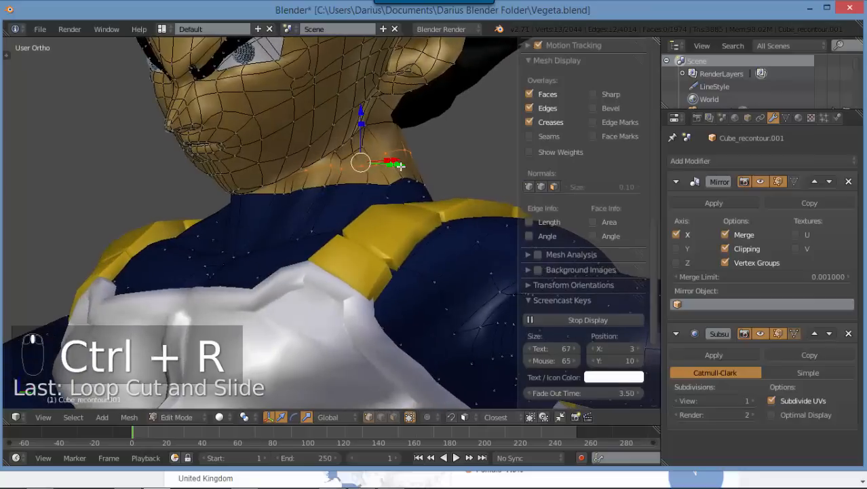
{"action": "key", "text": "s"}
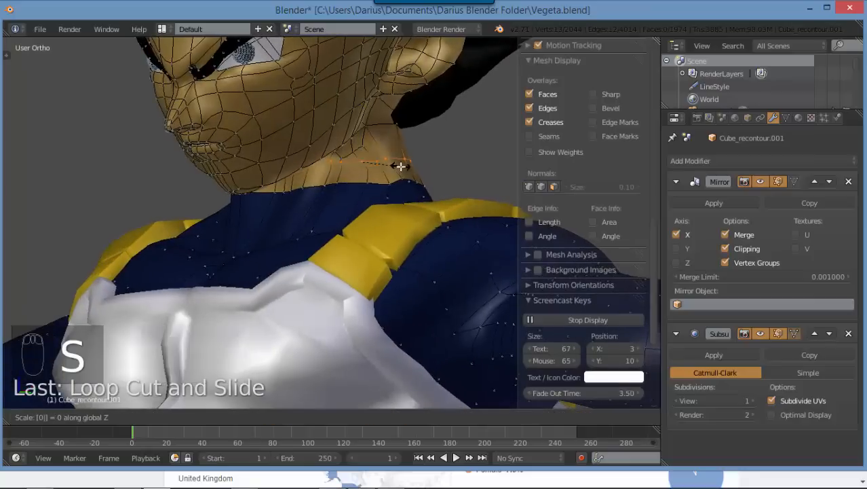
{"action": "key", "text": "Return"}
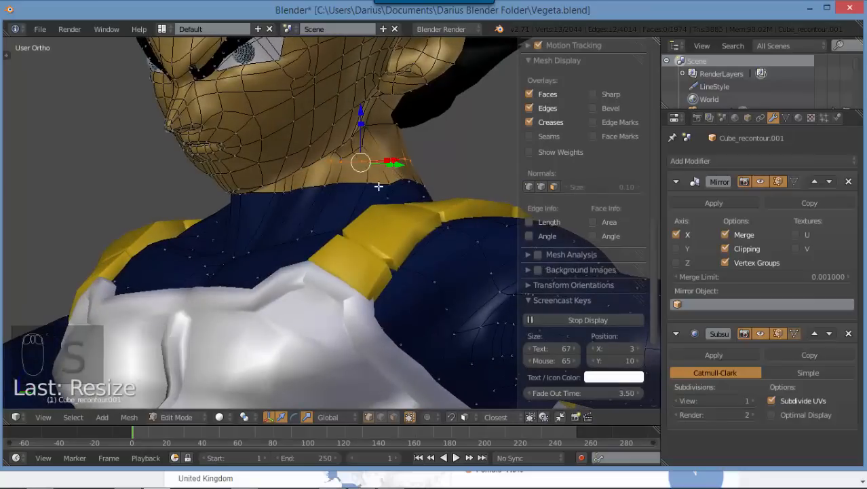
- Select the band of neck faces between the new loop and the collar edge, assign Material.001, and inspect the taller collar
{"action": "right_click", "coordinate": [378, 185], "text": "alt+shift"}
{"action": "middle_click_drag", "start_coordinate": [451, 157], "coordinate": [329, 165]}
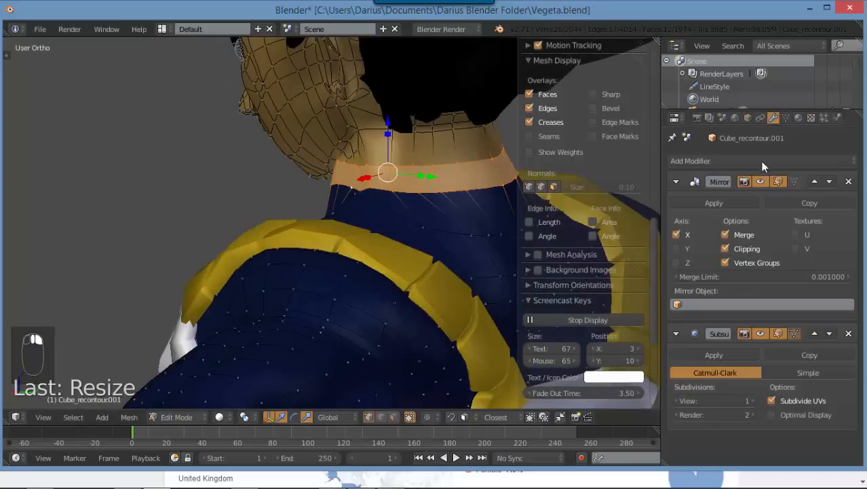
{"action": "left_click", "coordinate": [797, 118]}
{"action": "left_click", "coordinate": [697, 230]}
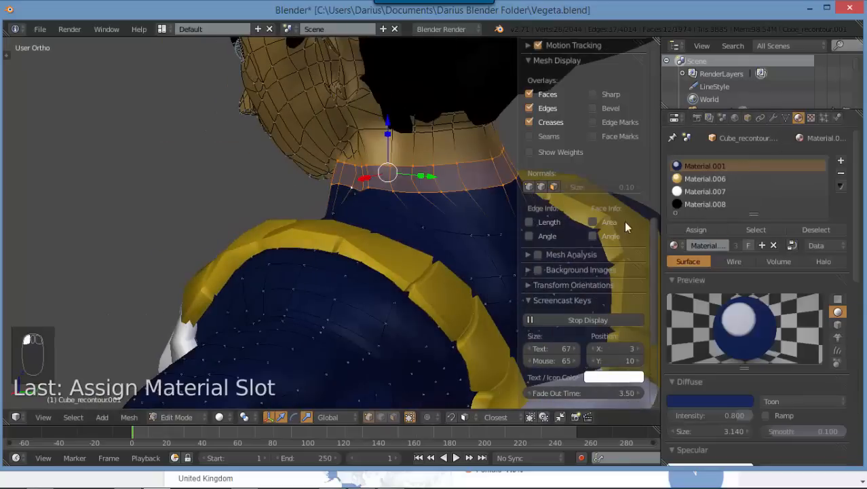
{"action": "middle_click_drag", "start_coordinate": [381, 223], "coordinate": [337, 252]}
{"action": "key", "text": "Tab"}
{"action": "scroll", "coordinate": [381, 238], "scroll_direction": "down", "scroll_amount": 3}
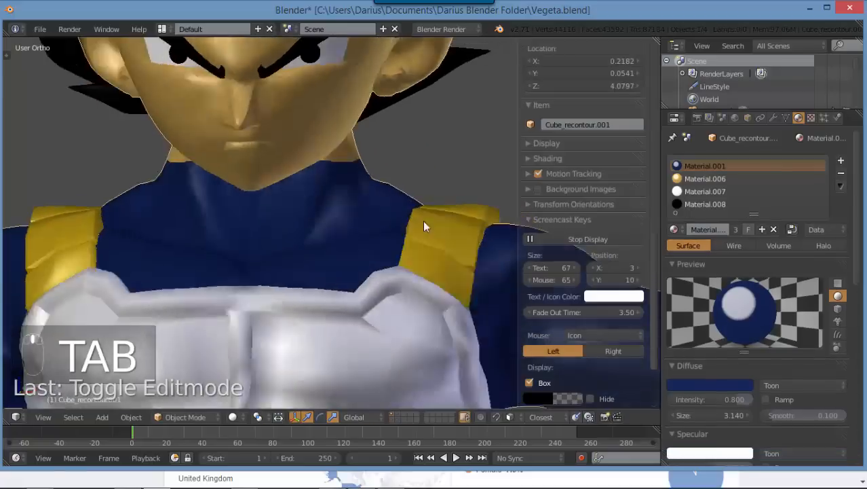
{"action": "middle_click_drag", "start_coordinate": [424, 227], "coordinate": [399, 229]}
{"action": "key", "text": "KP_1"}
{"action": "scroll", "coordinate": [324, 127], "scroll_direction": "down", "scroll_amount": 2}
{"action": "scroll", "coordinate": [367, 217], "scroll_direction": "down", "scroll_amount": 3}
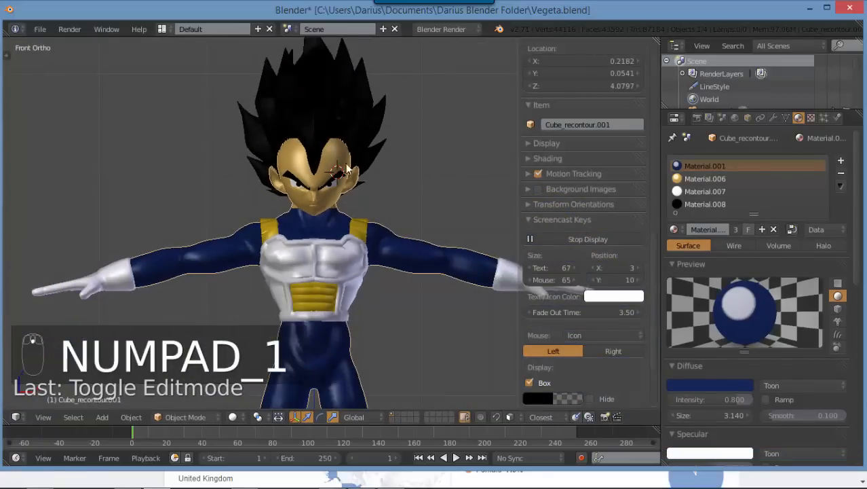
- Lower the selected collar band about 0.04 units along Z and check it in Object Mode
{"action": "scroll", "coordinate": [366, 216], "scroll_direction": "up", "scroll_amount": 4}
{"action": "key", "text": "Tab"}
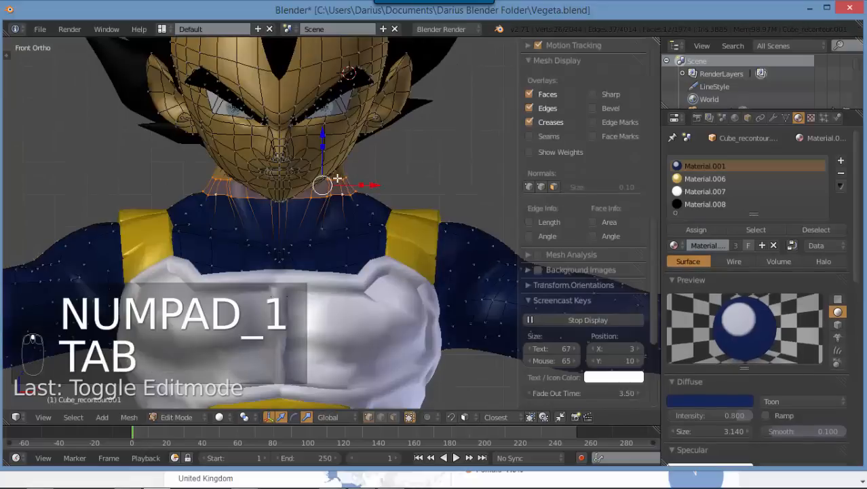
{"action": "left_click_drag", "start_coordinate": [323, 135], "coordinate": [315, 145]}
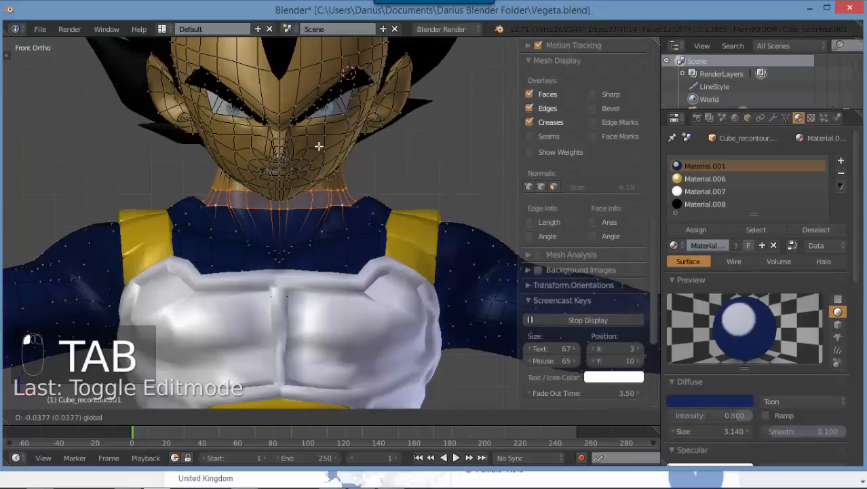
{"action": "key", "text": "Tab"}
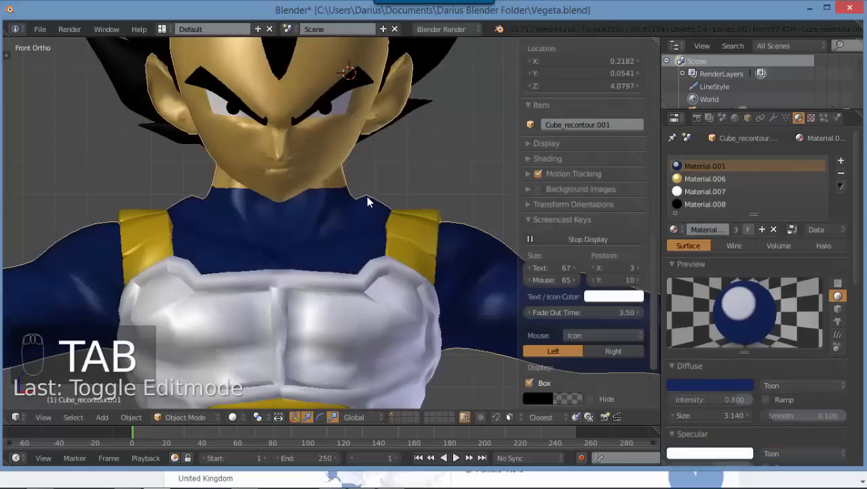
- Move the shoulder-line vertex between the collar and the yellow strap outwards and down to smooth the shoulder slope
{"action": "key", "text": "Tab"}
{"action": "scroll", "coordinate": [393, 180], "scroll_direction": "up", "scroll_amount": 2}
{"action": "right_click", "coordinate": [385, 181]}
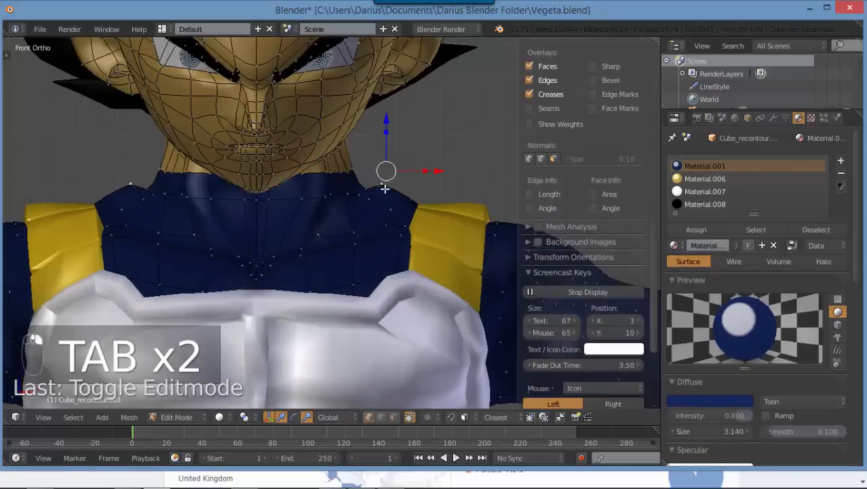
{"action": "key", "text": "g"}
{"action": "left_click", "coordinate": [397, 197]}
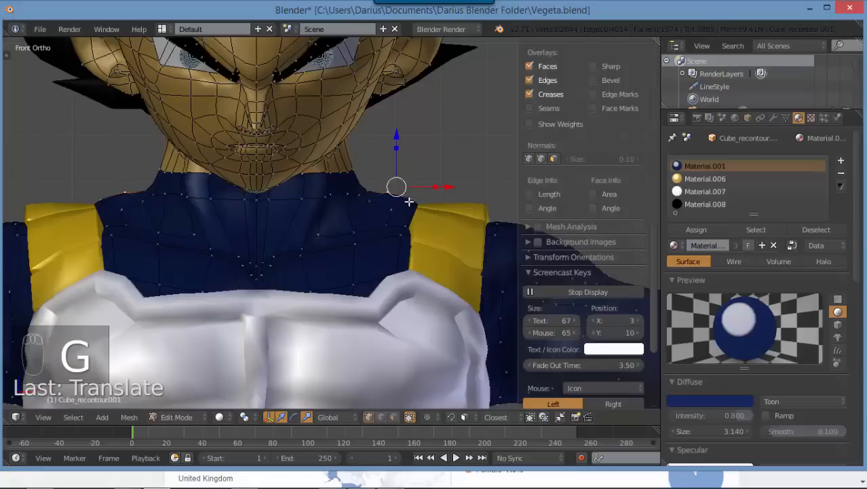
{"action": "key", "text": "g"}
{"action": "left_click", "coordinate": [410, 202]}
- Adjust the shoulder-line vertex nearest the collar slightly upwards to even out the transition into the neck
{"action": "right_click", "coordinate": [368, 184]}
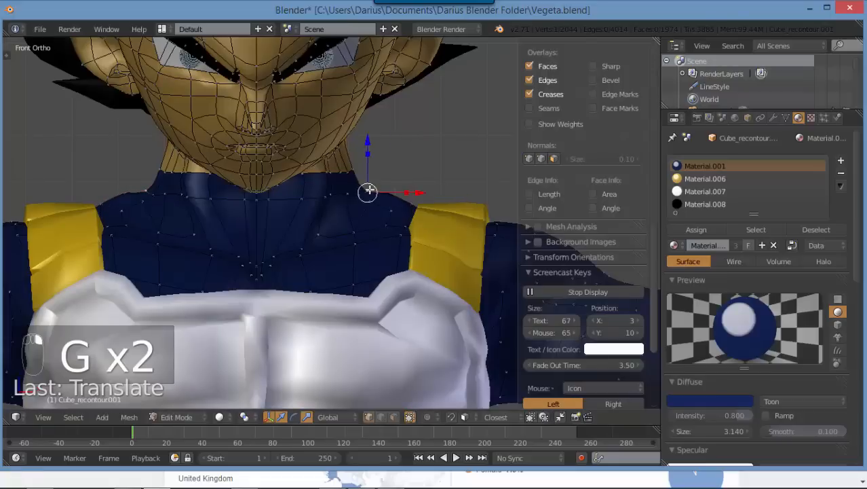
{"action": "key", "text": "g"}
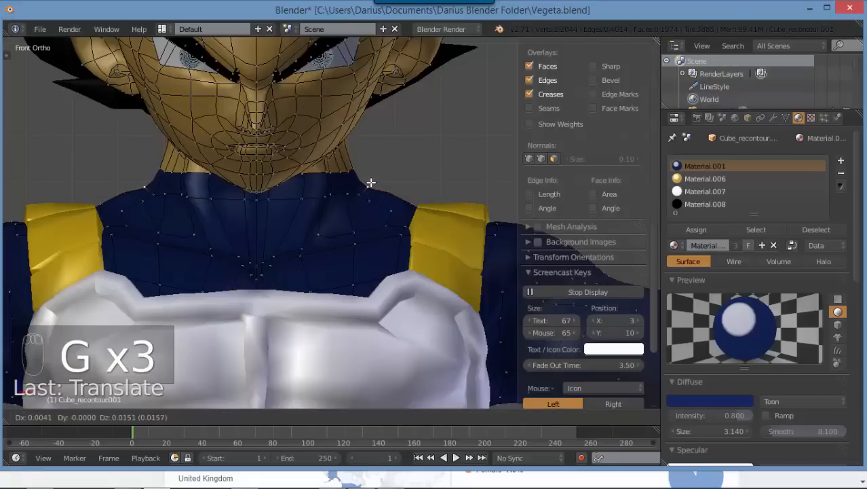
{"action": "left_click", "coordinate": [371, 182]}
{"action": "key", "text": "g"}
{"action": "left_click", "coordinate": [378, 196]}
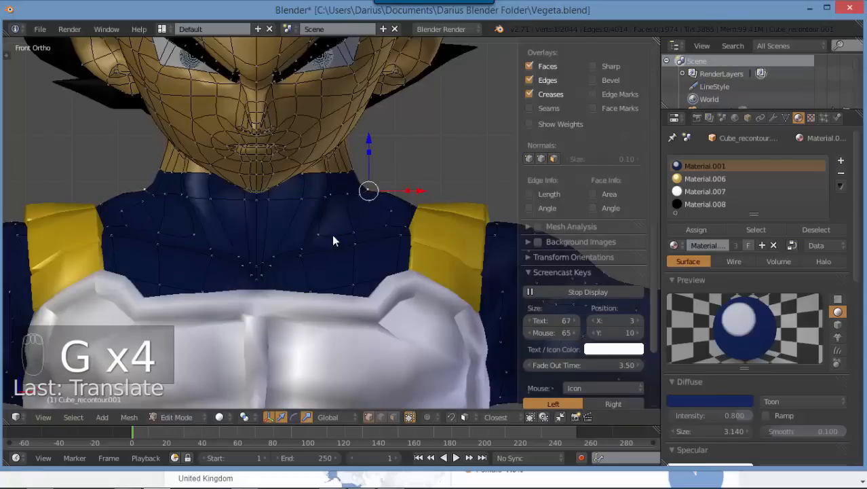
- Inspect the whole character from several angles in Object Mode and save Vegeta.blend
{"action": "key", "text": "Tab"}
{"action": "scroll", "coordinate": [330, 224], "scroll_direction": "down", "scroll_amount": 6}
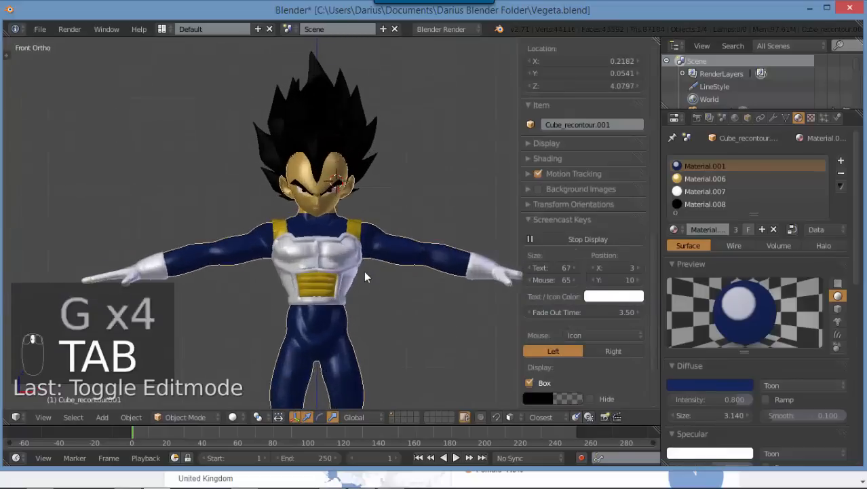
{"action": "scroll", "coordinate": [365, 276], "scroll_direction": "up", "scroll_amount": 3}
{"action": "middle_click_drag", "start_coordinate": [366, 268], "coordinate": [256, 190]}
{"action": "scroll", "coordinate": [296, 185], "scroll_direction": "down", "scroll_amount": 4}
{"action": "scroll", "coordinate": [269, 192], "scroll_direction": "down", "scroll_amount": 1}
{"action": "key", "text": "ctrl+w"}
{"action": "left_click", "coordinate": [255, 183]}
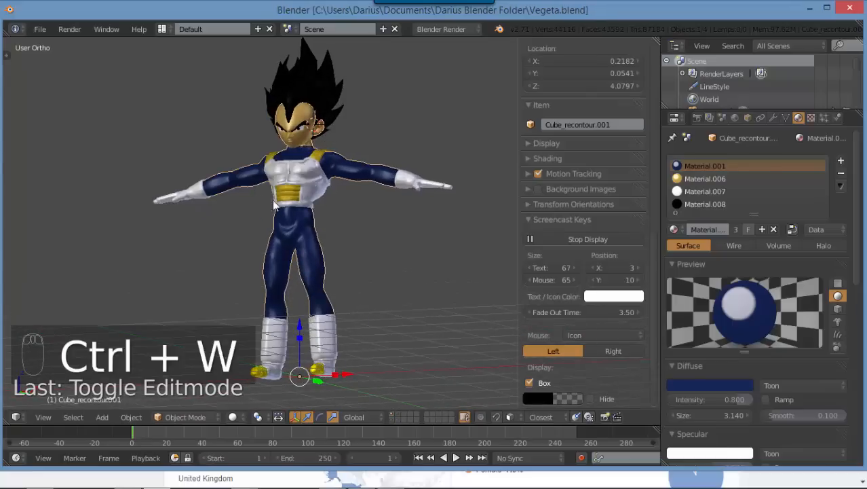
{"action": "scroll", "coordinate": [283, 164], "scroll_direction": "up", "scroll_amount": 5}
{"action": "middle_click_drag", "start_coordinate": [275, 191], "coordinate": [309, 199]}
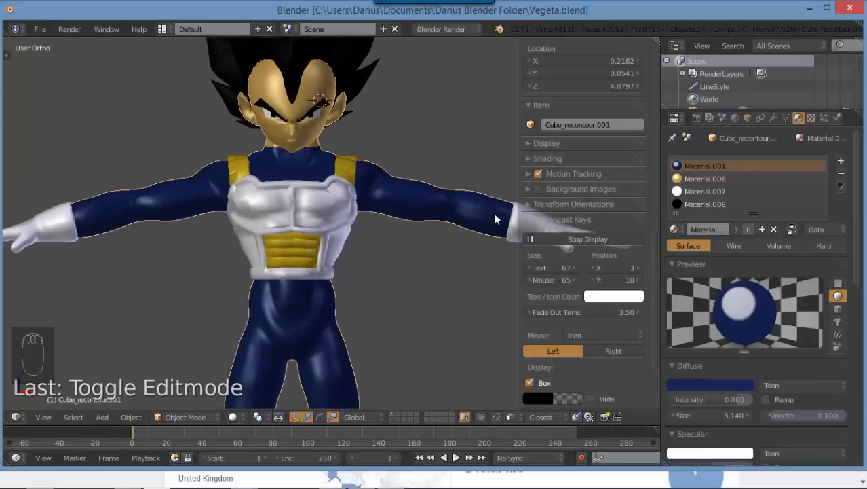
- Switch Region Overlap off and back on in the System user preferences, and close the preferences
{"action": "left_click", "coordinate": [41, 29]}
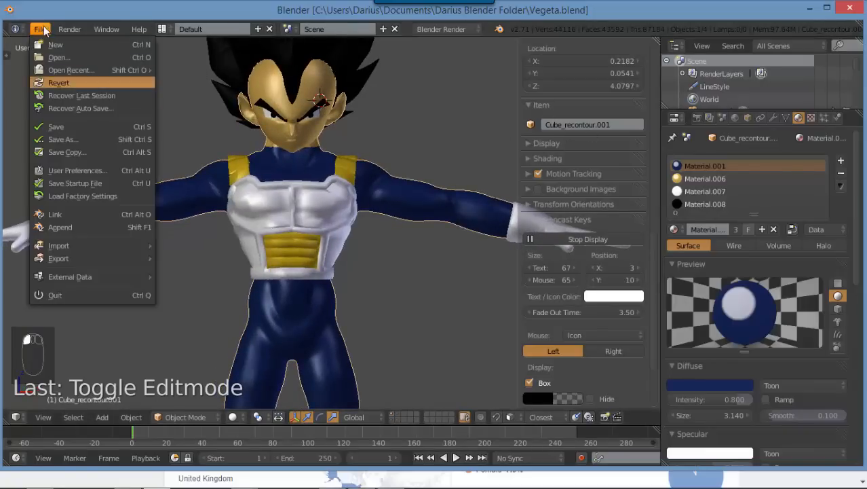
{"action": "left_click", "coordinate": [70, 170]}
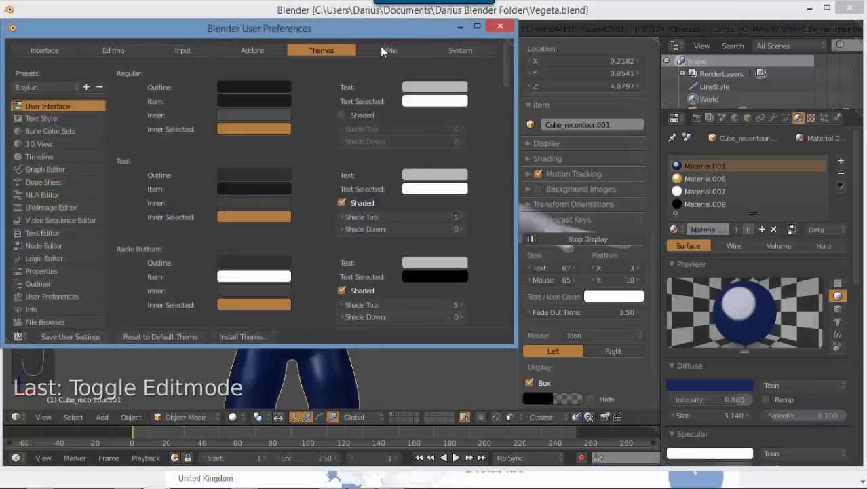
{"action": "left_click", "coordinate": [401, 50]}
{"action": "left_click", "coordinate": [454, 51]}
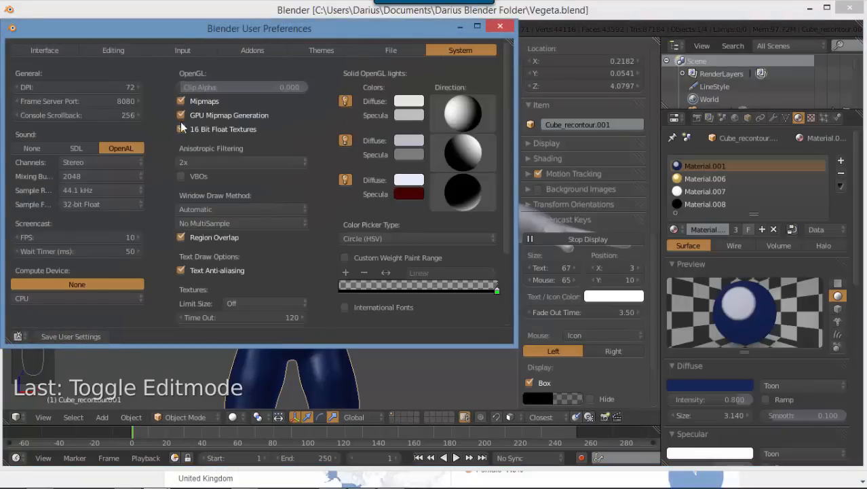
{"action": "left_click", "coordinate": [181, 237]}
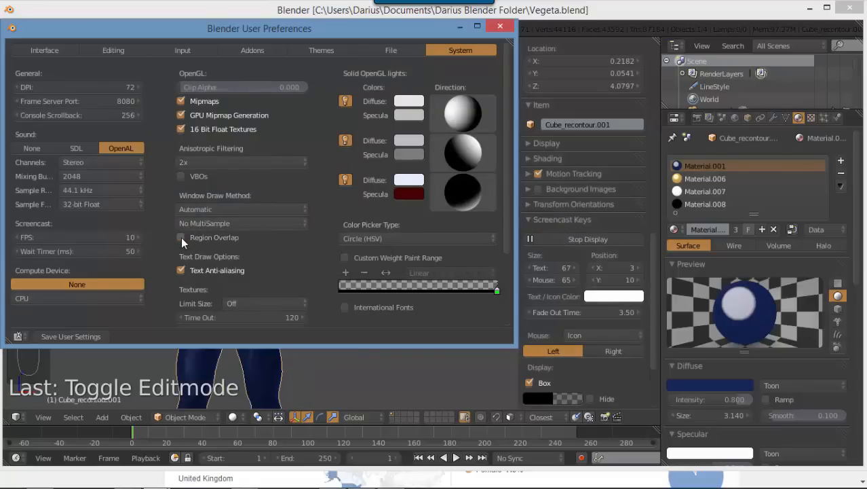
{"action": "left_click", "coordinate": [182, 236]}
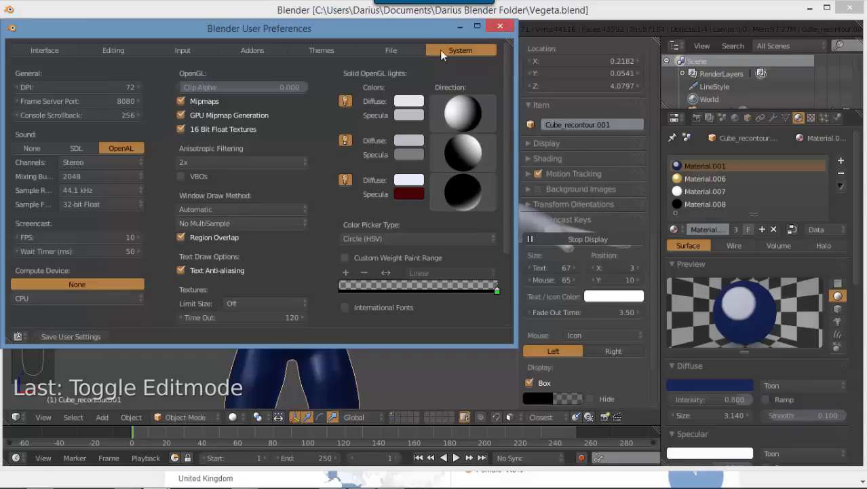
{"action": "left_click", "coordinate": [495, 28]}
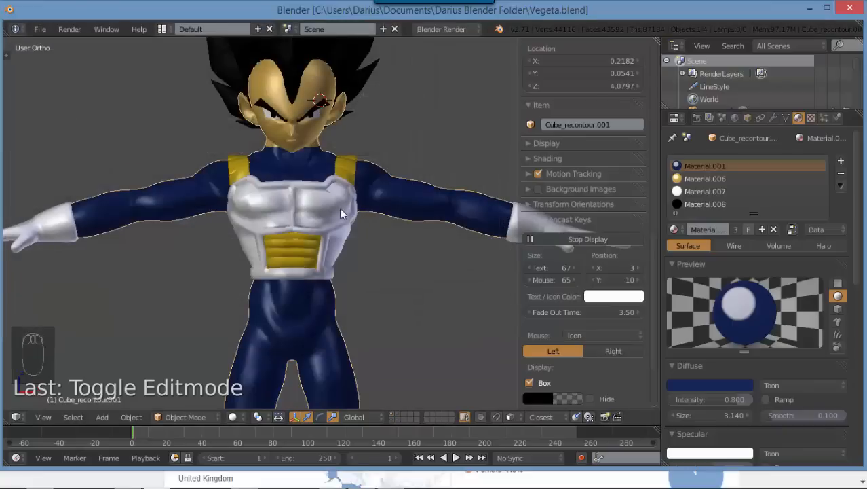
- Show the whole character in front orthographic view and snap the 3D cursor to the centre of the scene
{"action": "key", "text": "KP_1"}
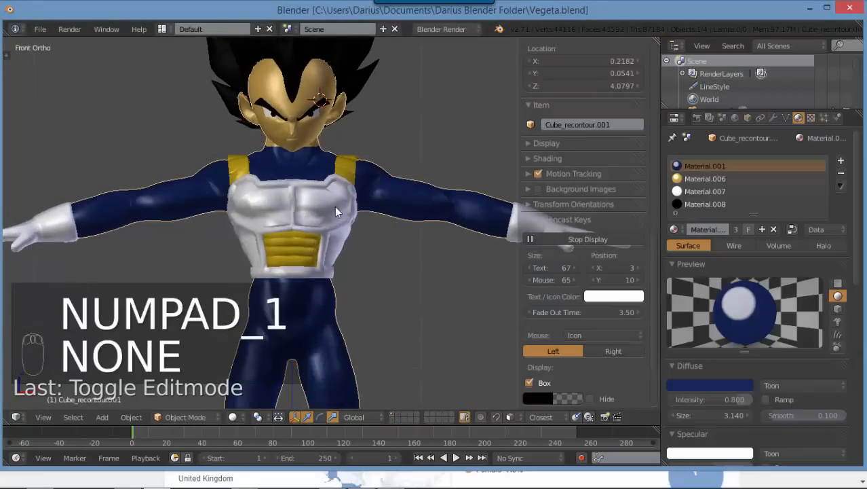
{"action": "scroll", "coordinate": [335, 210], "scroll_direction": "down", "scroll_amount": 8}
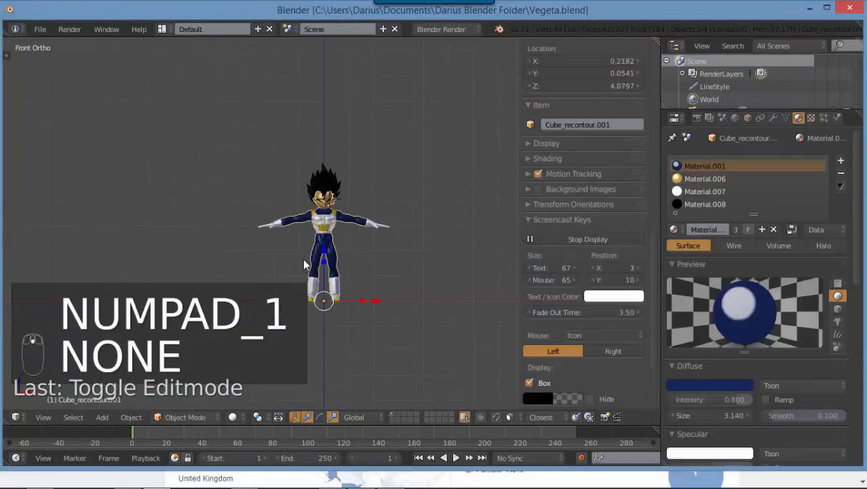
{"action": "scroll", "coordinate": [305, 265], "scroll_direction": "up", "scroll_amount": 5}
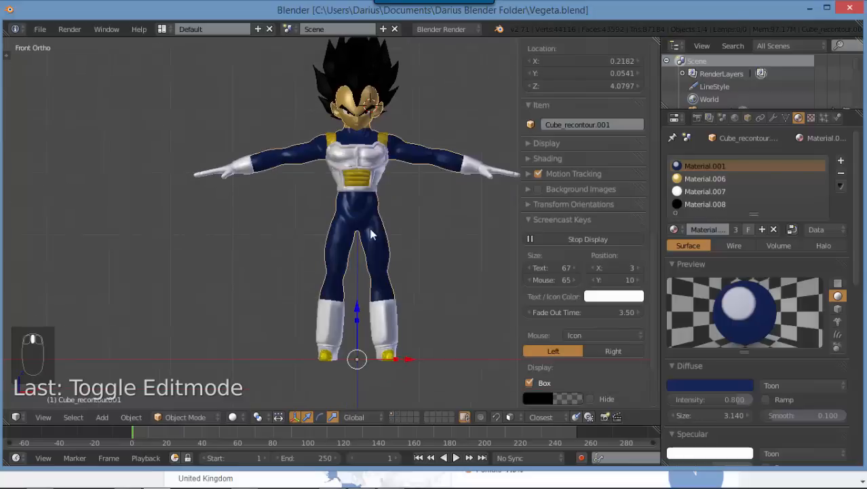
{"action": "scroll", "coordinate": [370, 235], "scroll_direction": "up", "scroll_amount": 2}
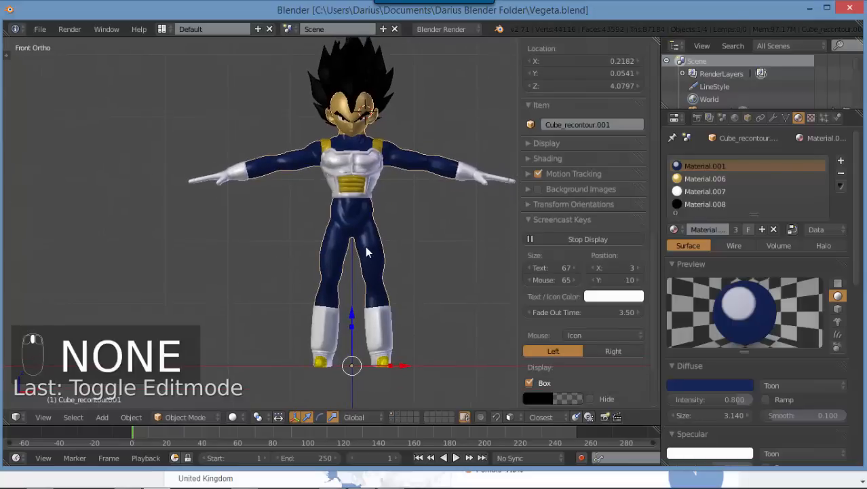
{"action": "key", "text": "shift+s"}
{"action": "left_click", "coordinate": [365, 247]}
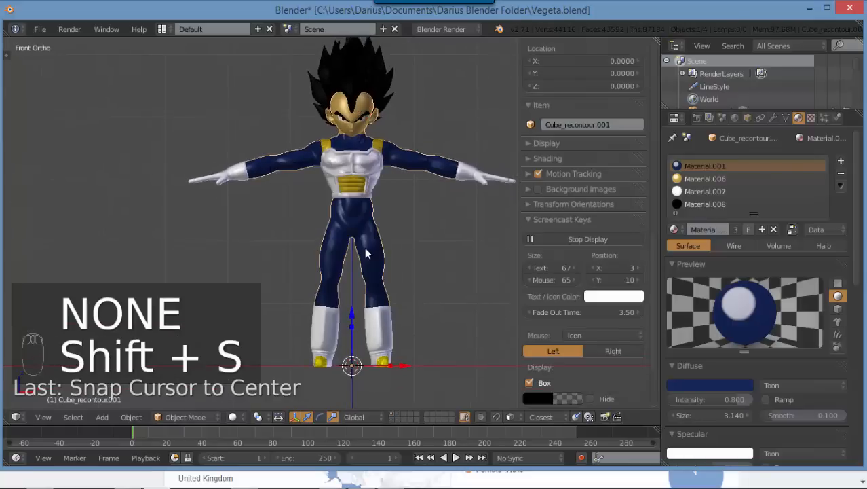
- Add a Human (Meta-Rig) armature at the 3D cursor
{"action": "key", "text": "shift+a"}
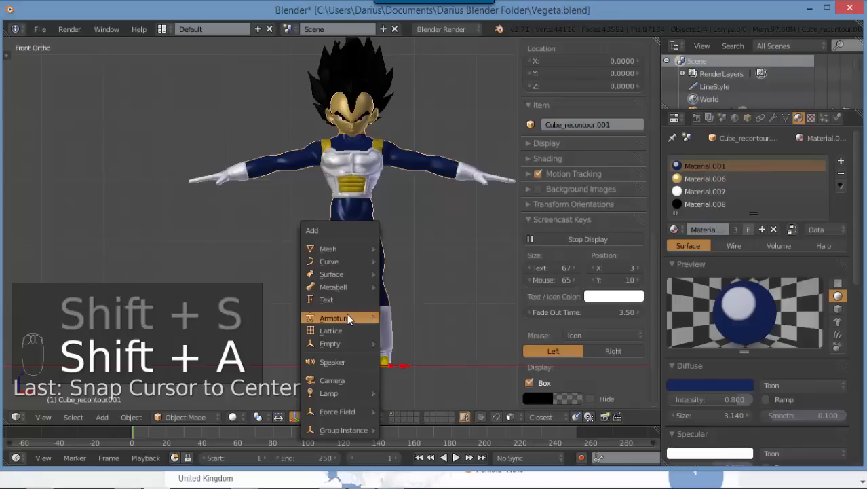
{"action": "mouse_move", "coordinate": [347, 316]}
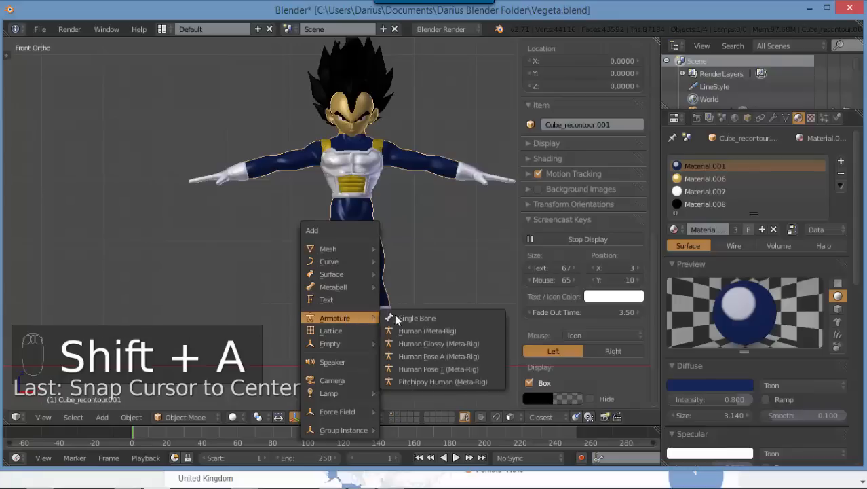
{"action": "left_click", "coordinate": [435, 333]}
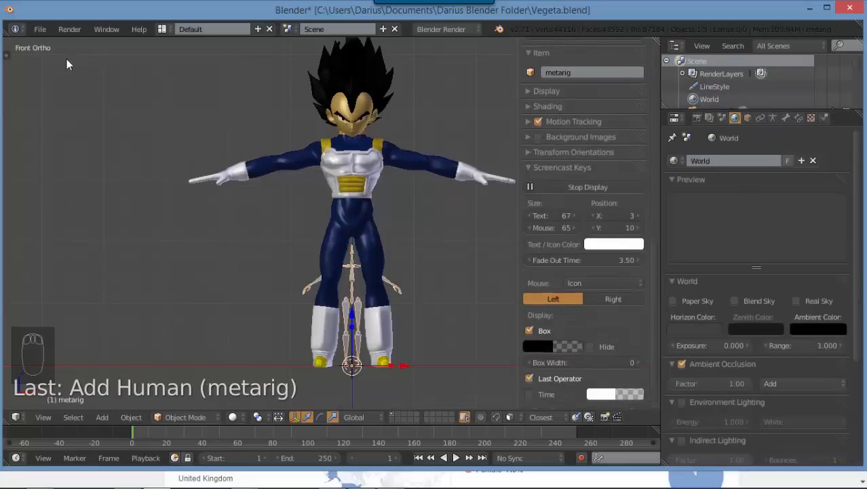
- Check in the user preferences that the Rigging: Rigify add-on is enabled, and close the preferences
{"action": "left_click", "coordinate": [40, 29]}
{"action": "left_click", "coordinate": [71, 166]}
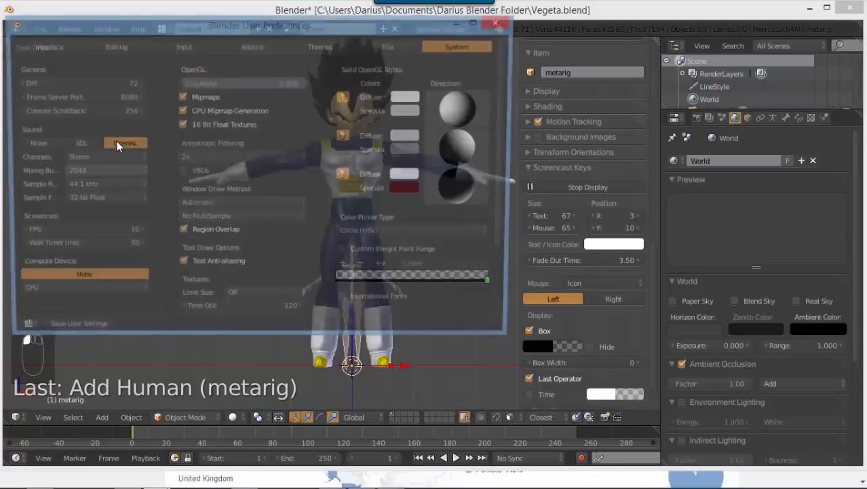
{"action": "left_click", "coordinate": [234, 47]}
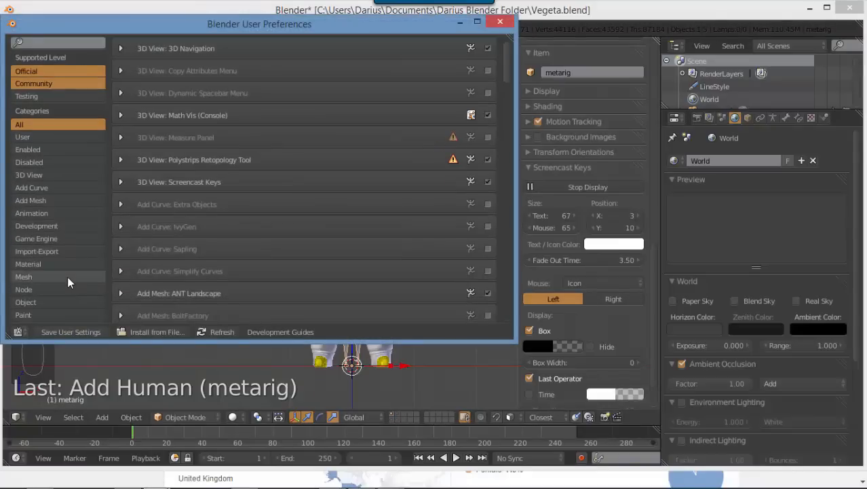
{"action": "scroll", "coordinate": [67, 276], "scroll_direction": "down", "scroll_amount": 3}
{"action": "left_click", "coordinate": [62, 289]}
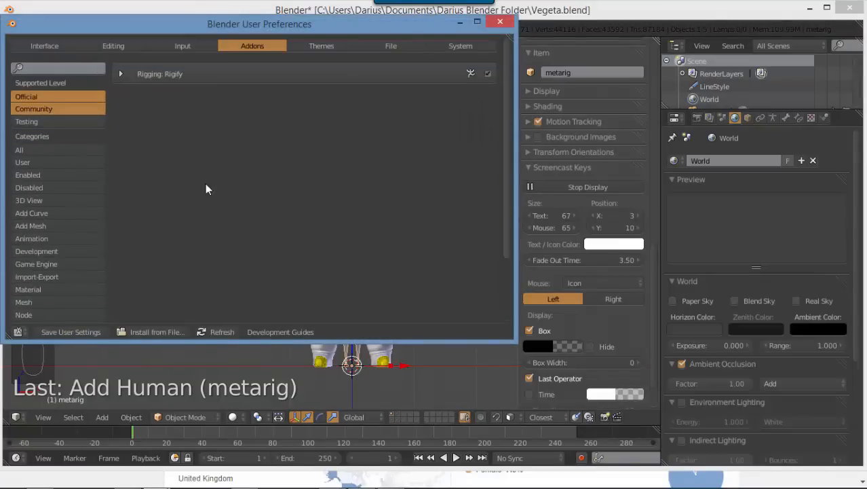
{"action": "left_click", "coordinate": [500, 23]}
- Scale the metarig up uniformly to about 2.2 so it roughly matches the character's height
{"action": "middle_click_drag", "start_coordinate": [370, 251], "coordinate": [271, 242], "text": "shift"}
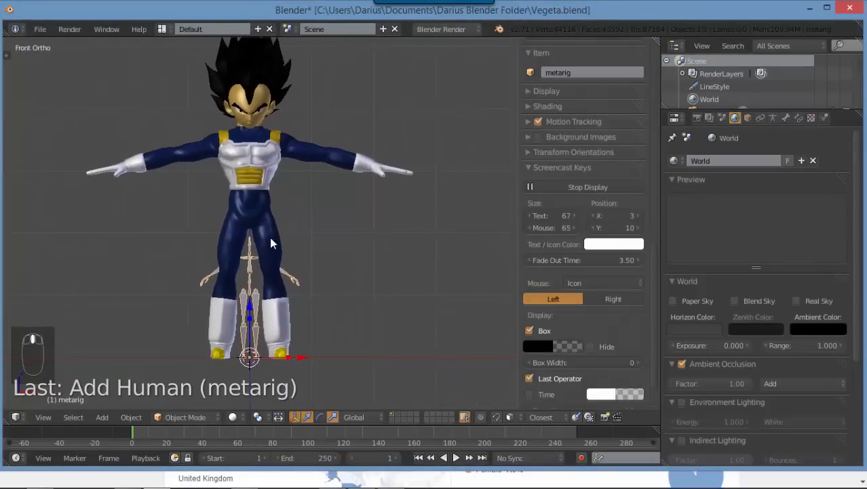
{"action": "key", "text": "s"}
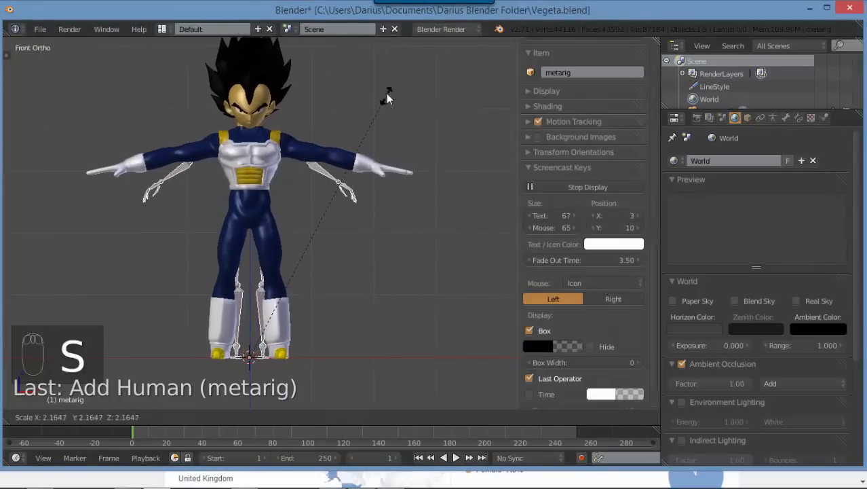
{"action": "left_click", "coordinate": [383, 96]}
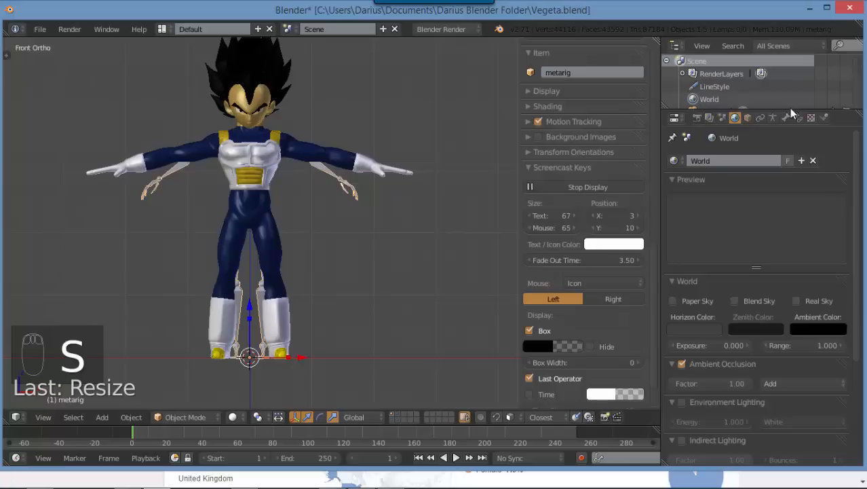
- Turn on X-Ray display for the metarig so its bones draw over the body, and show its object transform settings
{"action": "left_click", "coordinate": [774, 118]}
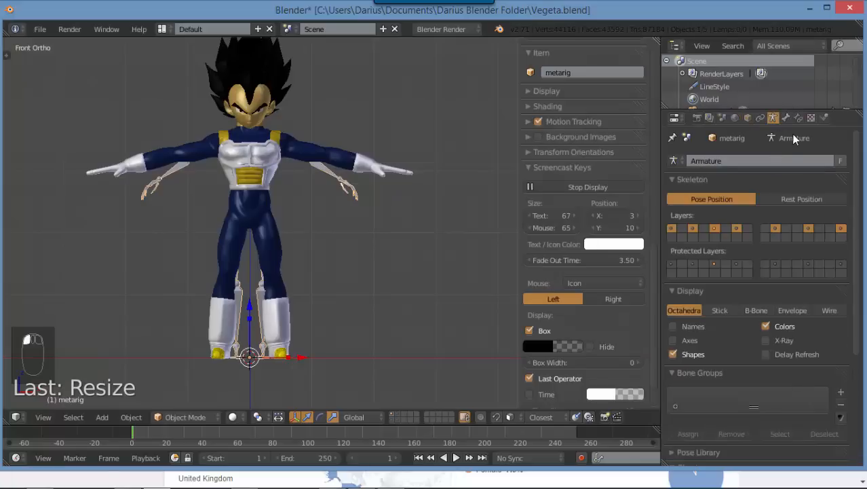
{"action": "left_click", "coordinate": [767, 341]}
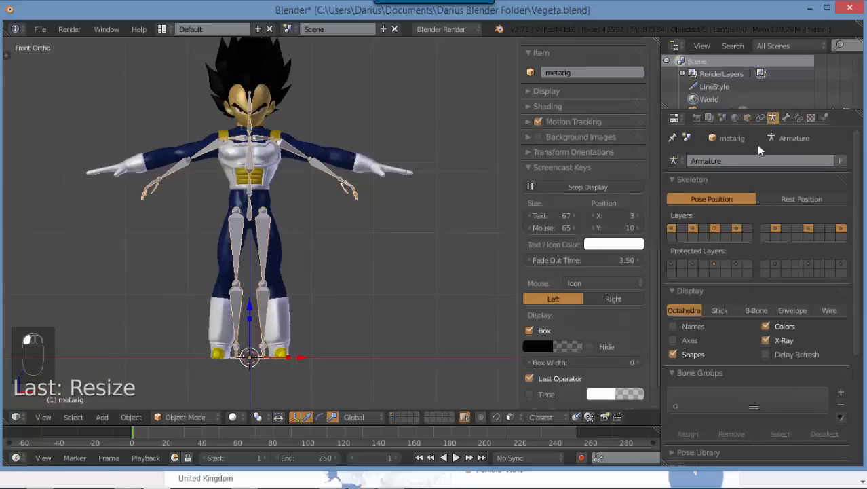
{"action": "left_click", "coordinate": [748, 118]}
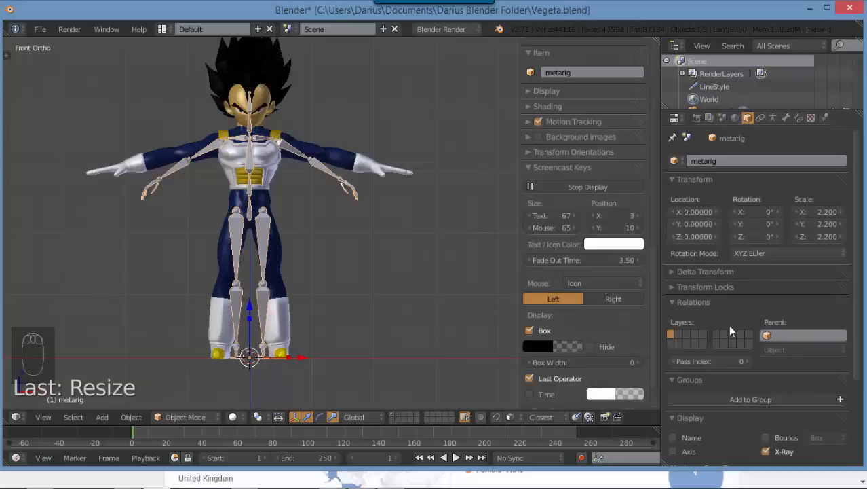
- Enter Edit Mode on the metarig and enable X-Axis Mirror in the armature options
{"action": "scroll", "coordinate": [285, 132], "scroll_direction": "up", "scroll_amount": 2}
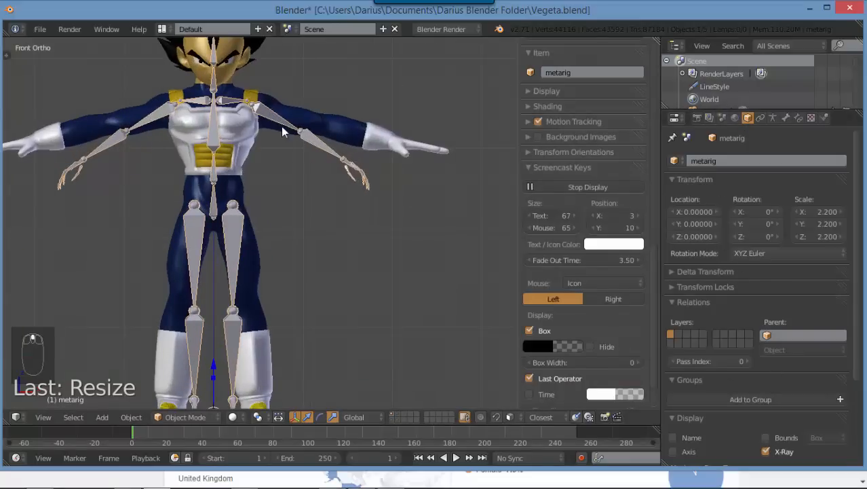
{"action": "middle_click_drag", "start_coordinate": [331, 160], "coordinate": [419, 212], "text": "shift"}
{"action": "scroll", "coordinate": [316, 144], "scroll_direction": "up", "scroll_amount": 3}
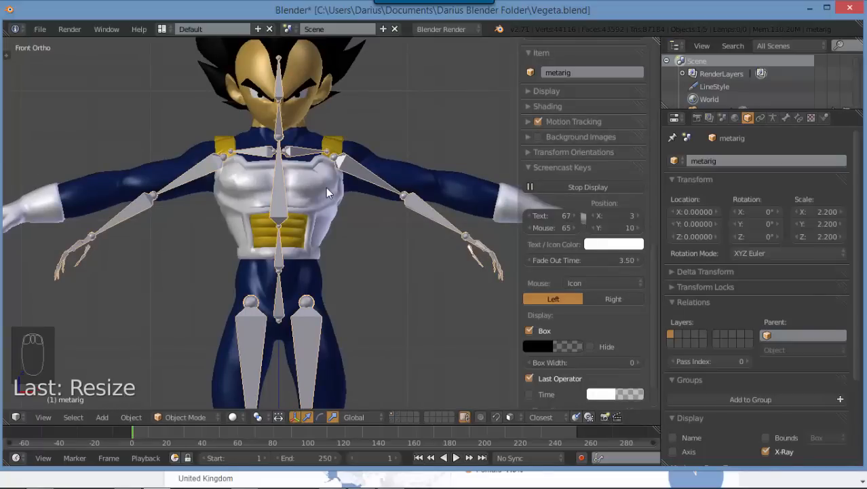
{"action": "middle_click_drag", "start_coordinate": [358, 198], "coordinate": [501, 224], "text": "shift"}
{"action": "key", "text": "Tab"}
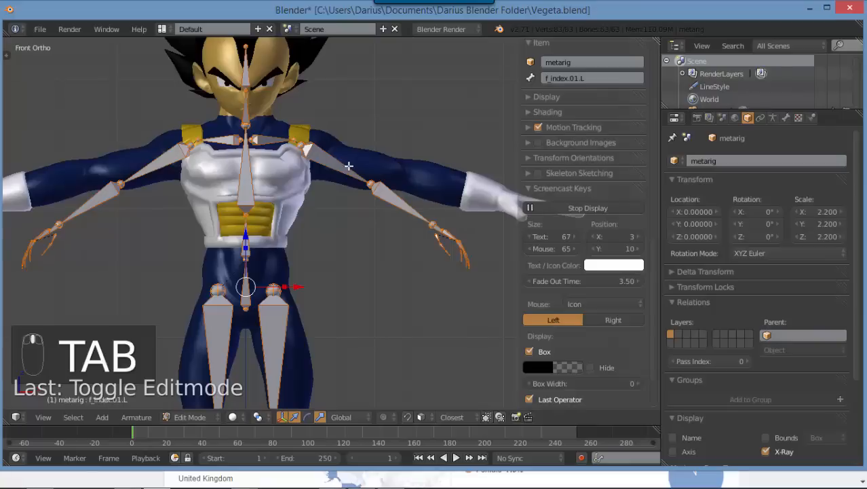
{"action": "key", "text": "t"}
{"action": "key", "text": "t"}
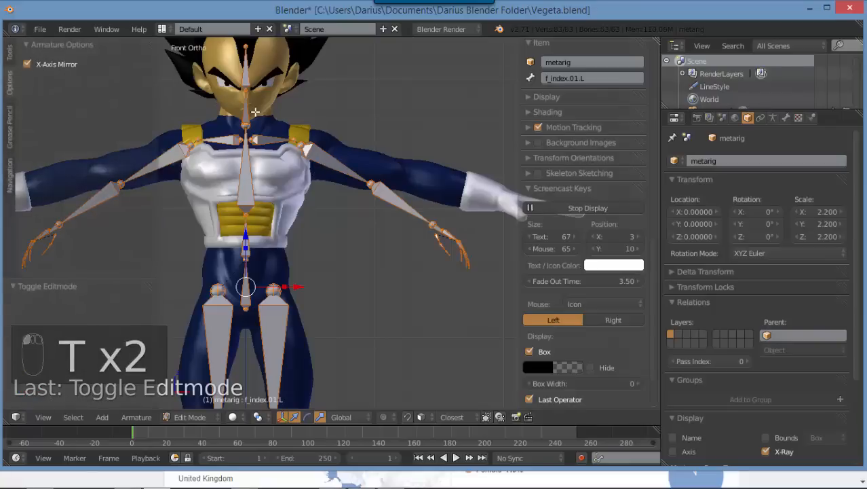
- Hide both viewport side regions and maximize the Blender window for more room around the arm bones
{"action": "key", "text": "n"}
{"action": "key", "text": "t"}
{"action": "scroll", "coordinate": [351, 152], "scroll_direction": "up", "scroll_amount": 2}
{"action": "scroll", "coordinate": [351, 152], "scroll_direction": "up", "scroll_amount": 1}
{"action": "middle_click_drag", "start_coordinate": [351, 152], "coordinate": [443, 215], "text": "shift"}
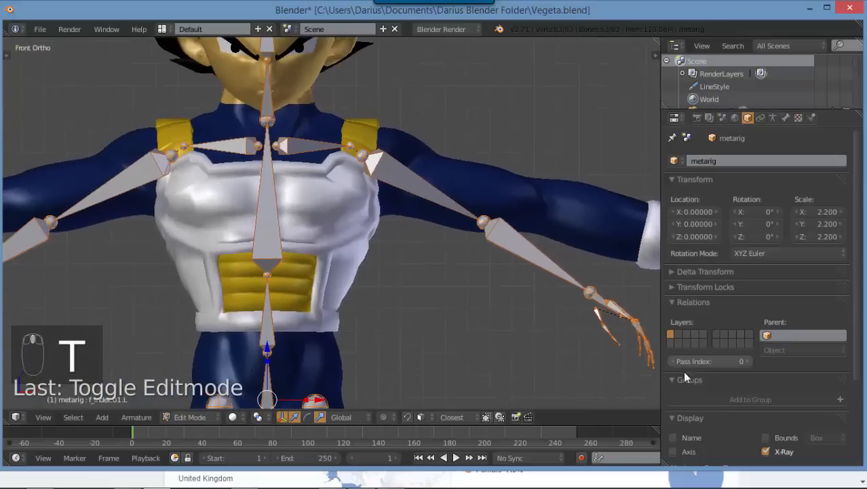
{"action": "left_click", "coordinate": [828, 9]}
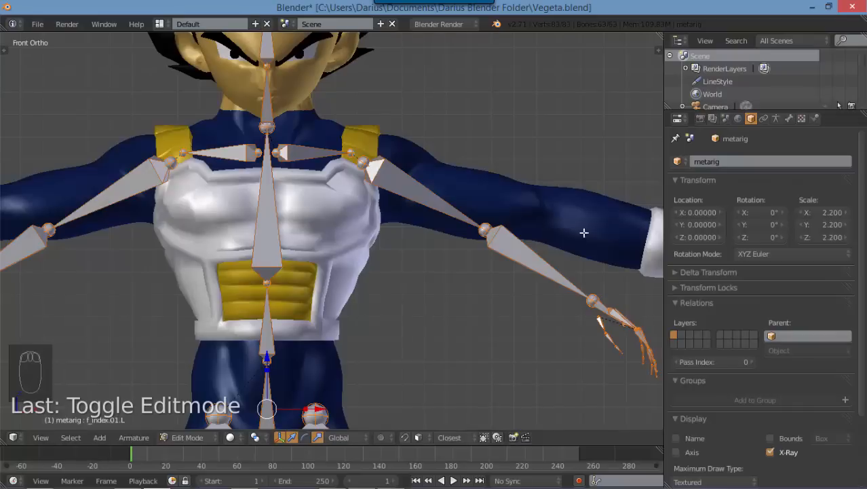
- Box-select the left arm's bones from the elbow joint through the fingers and move them outwards along the character's arm
{"action": "scroll", "coordinate": [442, 212], "scroll_direction": "up", "scroll_amount": 1}
{"action": "right_click", "coordinate": [520, 226]}
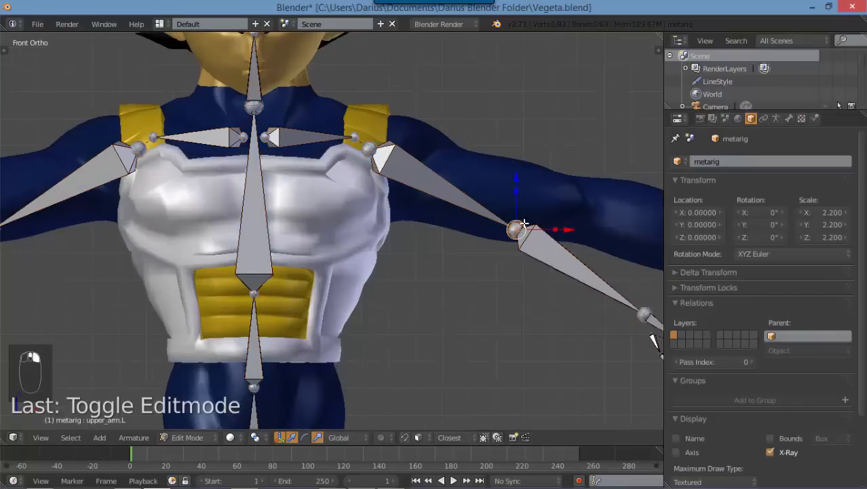
{"action": "middle_click_drag", "start_coordinate": [515, 217], "coordinate": [371, 238], "text": "shift"}
{"action": "scroll", "coordinate": [409, 210], "scroll_direction": "down", "scroll_amount": 2}
{"action": "key", "text": "b"}
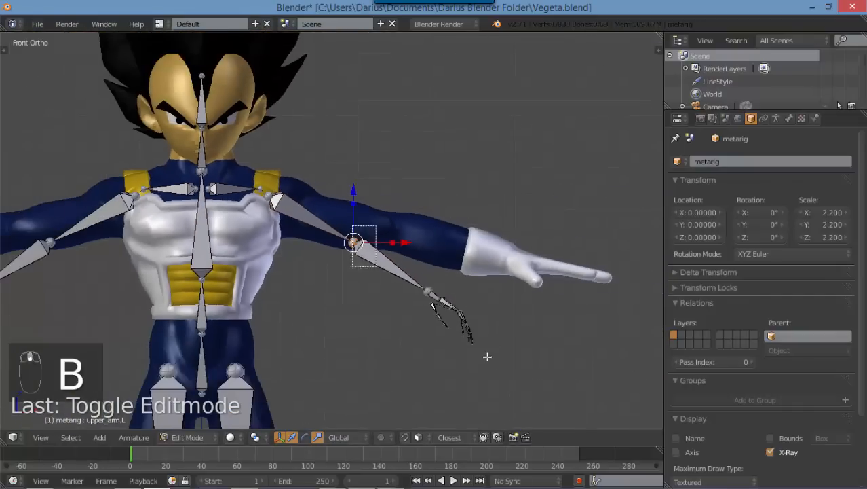
{"action": "left_click_drag", "start_coordinate": [352, 226], "coordinate": [507, 377]}
{"action": "key", "text": "g"}
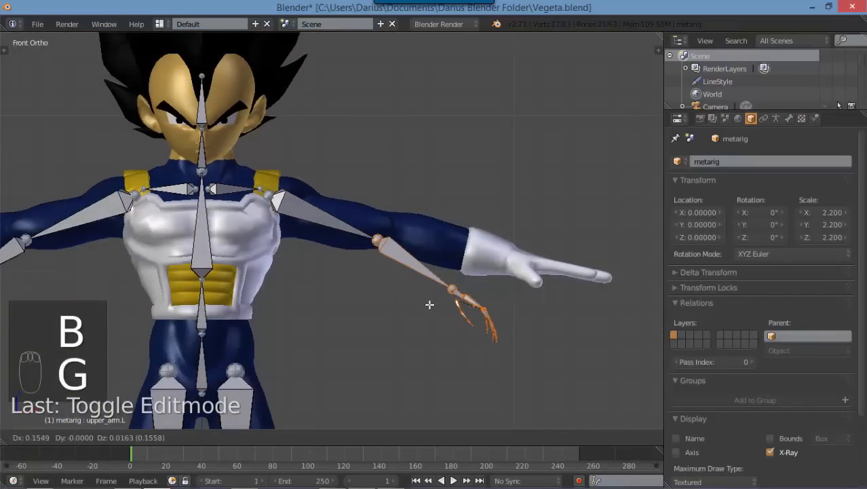
{"action": "left_click", "coordinate": [453, 302]}
- Reposition the shoulder-end joint of the left upper arm bone down to armpit height at the outer edge of the chest armour
{"action": "scroll", "coordinate": [340, 272], "scroll_direction": "up", "scroll_amount": 1}
{"action": "scroll", "coordinate": [339, 272], "scroll_direction": "up", "scroll_amount": 2}
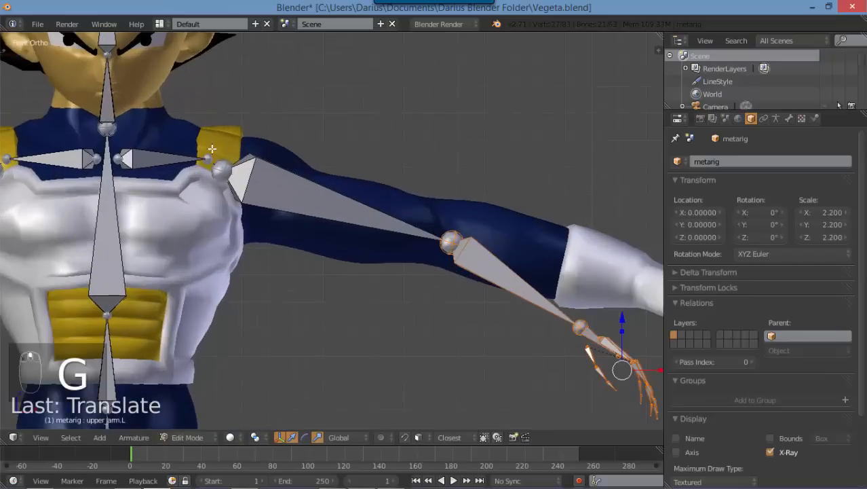
{"action": "right_click", "coordinate": [218, 170]}
{"action": "key", "text": "g"}
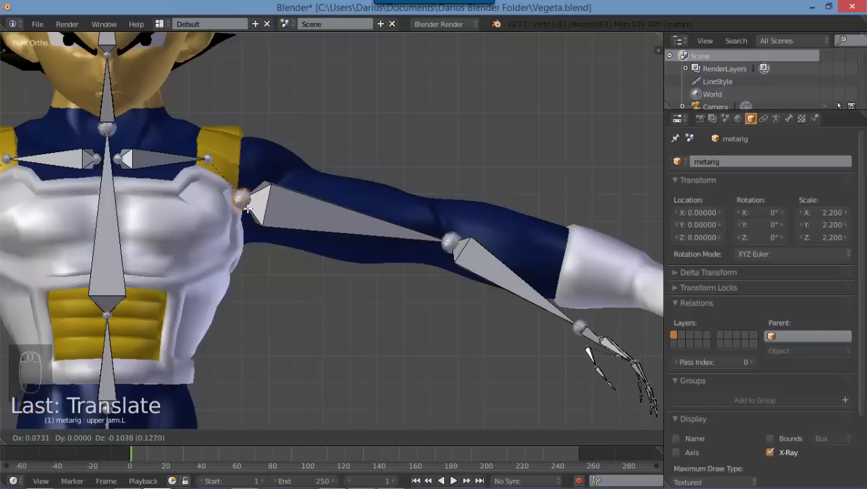
{"action": "left_click", "coordinate": [248, 209]}
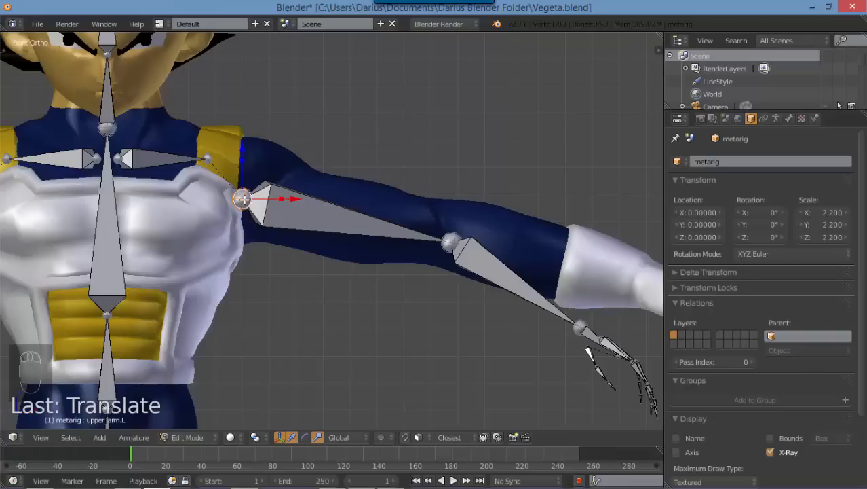
{"action": "key", "text": "g"}
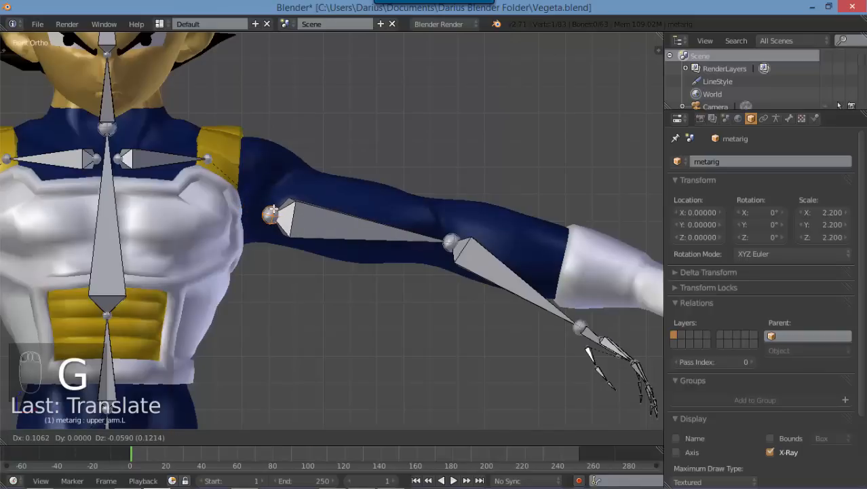
{"action": "left_click", "coordinate": [270, 213]}
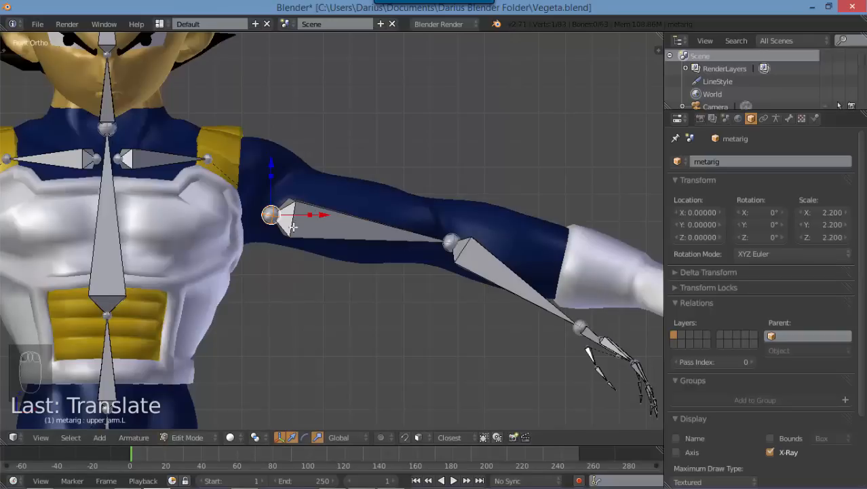
{"action": "key", "text": "g"}
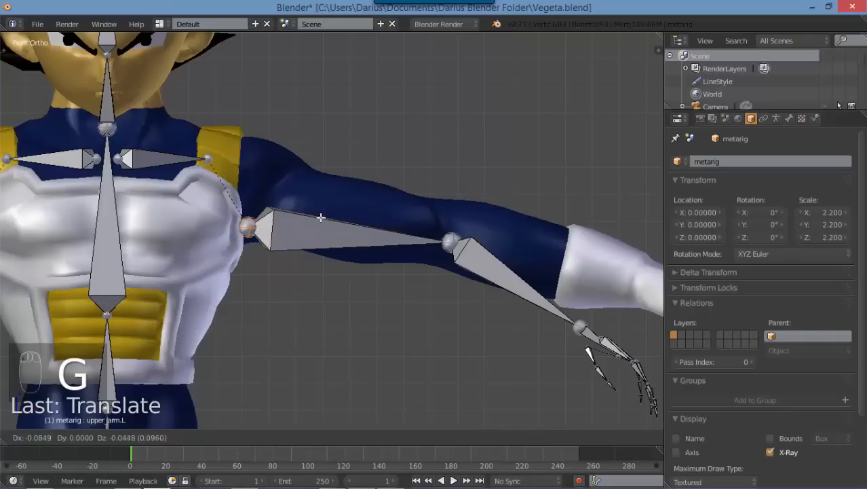
{"action": "left_click", "coordinate": [320, 226]}
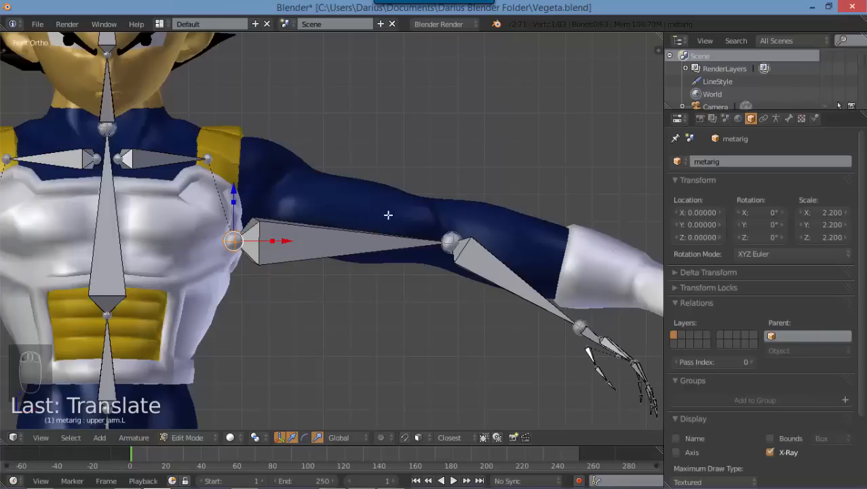
- Move the left elbow joint slightly up to the middle of the sleeve and check the arm in front view
{"action": "right_click", "coordinate": [448, 239]}
{"action": "key", "text": "g"}
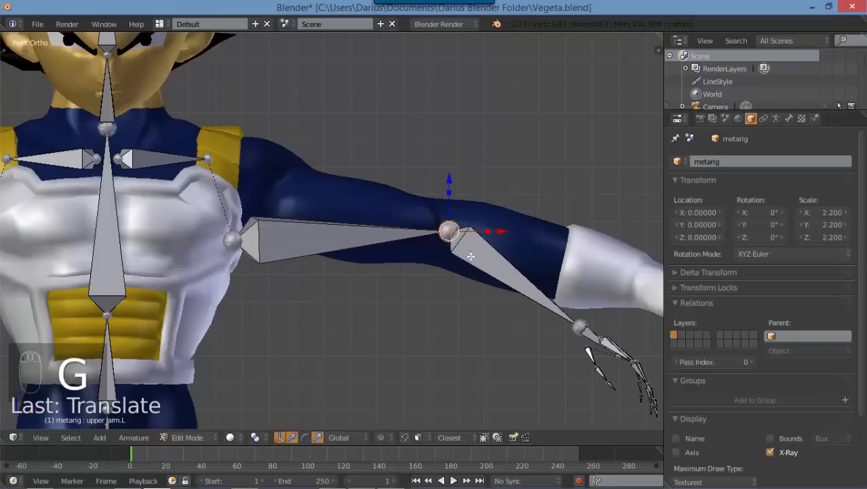
{"action": "scroll", "coordinate": [470, 256], "scroll_direction": "down", "scroll_amount": 4}
{"action": "middle_click_drag", "start_coordinate": [470, 256], "coordinate": [393, 208]}
{"action": "key", "text": "KP_1"}
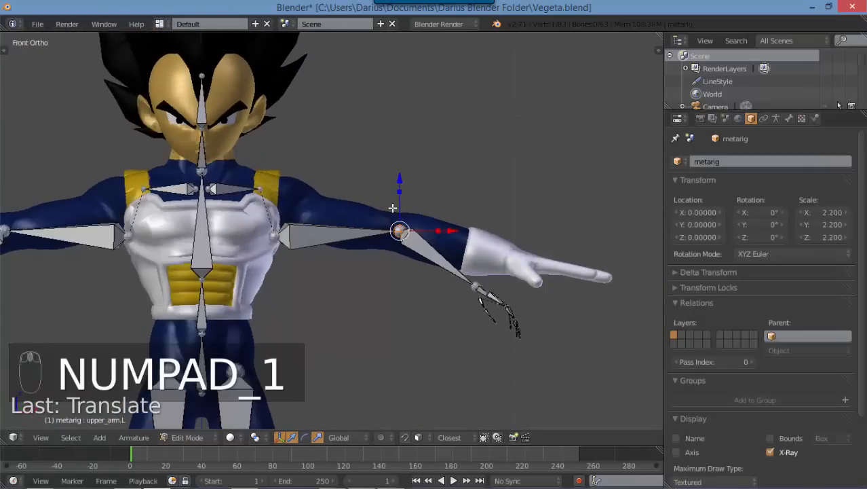
- Box-select the left hand's bones from the wrist joint through the fingertips and move them up and outwards to the glove
{"action": "scroll", "coordinate": [328, 237], "scroll_direction": "up", "scroll_amount": 2}
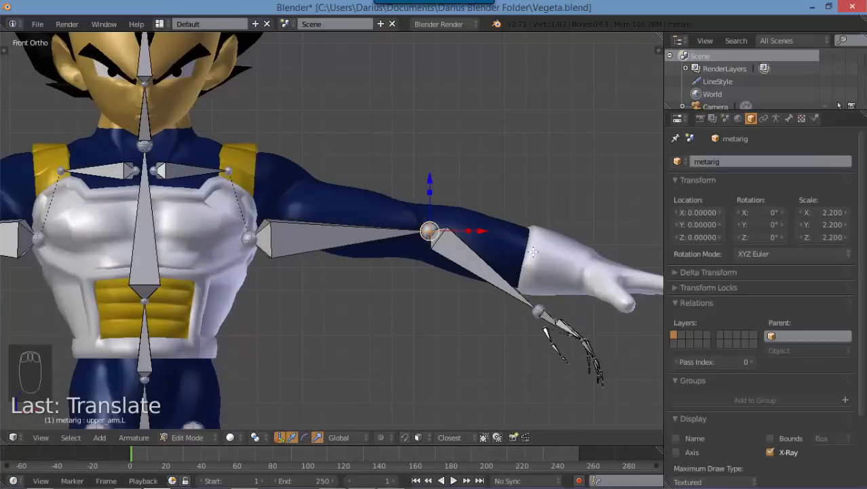
{"action": "key", "text": "a"}
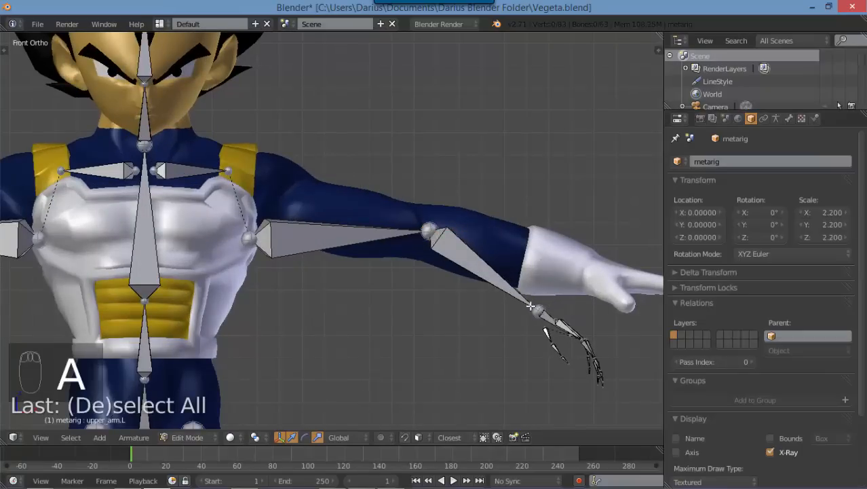
{"action": "key", "text": "b"}
{"action": "left_click_drag", "start_coordinate": [524, 306], "coordinate": [627, 400]}
{"action": "middle_click_drag", "start_coordinate": [612, 350], "coordinate": [509, 350], "text": "shift"}
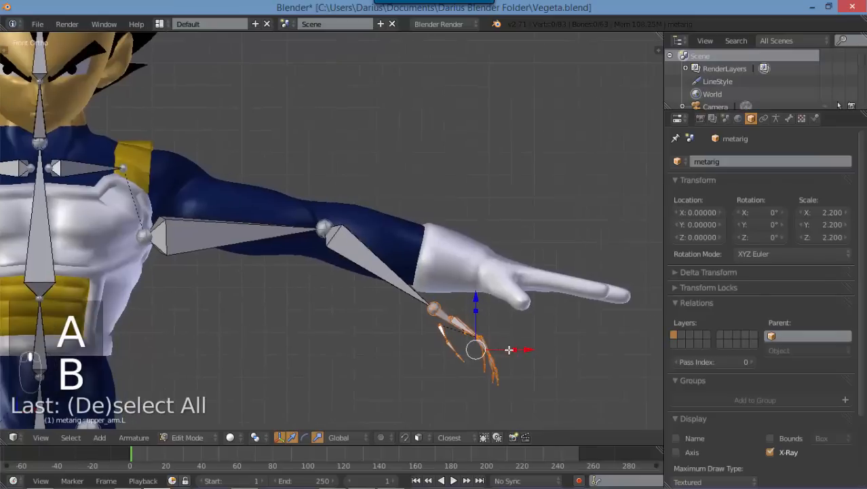
{"action": "key", "text": "g"}
{"action": "left_click", "coordinate": [573, 312]}
- Enlarge the selected left hand bones, rotate them towards the glove's slope and reposition the wrist joint inside the glove
{"action": "key", "text": "s"}
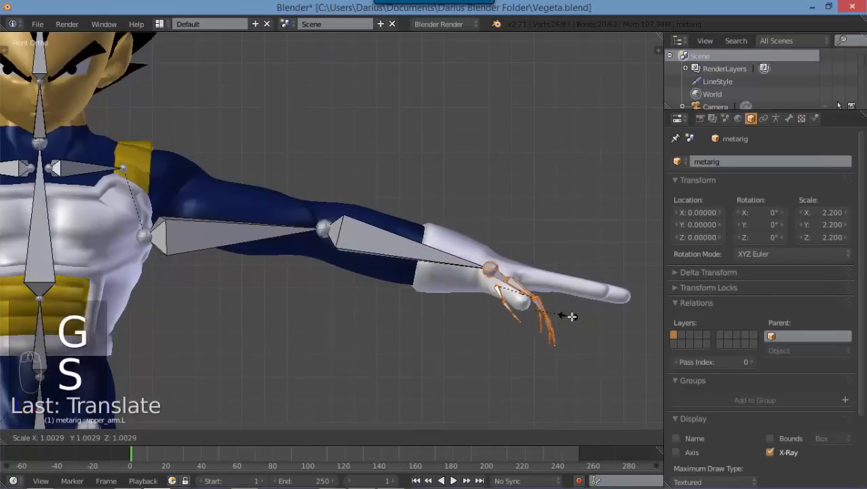
{"action": "left_click", "coordinate": [577, 325]}
{"action": "key", "text": "r"}
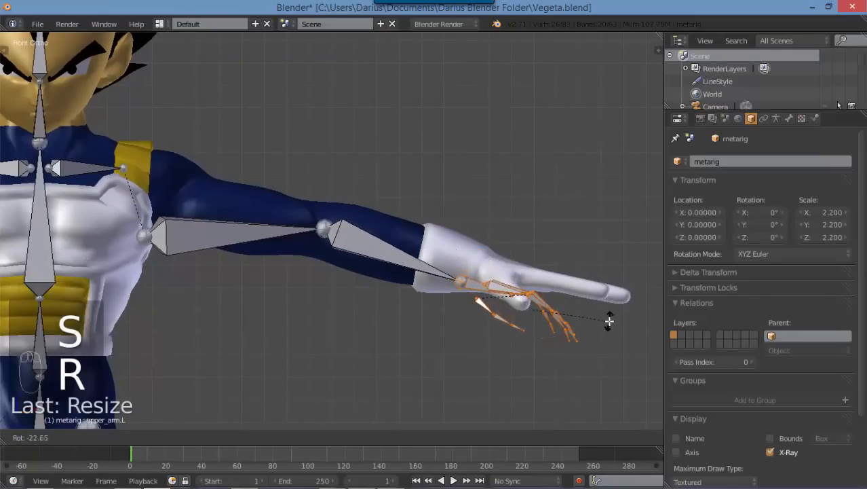
{"action": "left_click", "coordinate": [581, 329]}
{"action": "key", "text": "g"}
{"action": "left_click", "coordinate": [626, 317]}
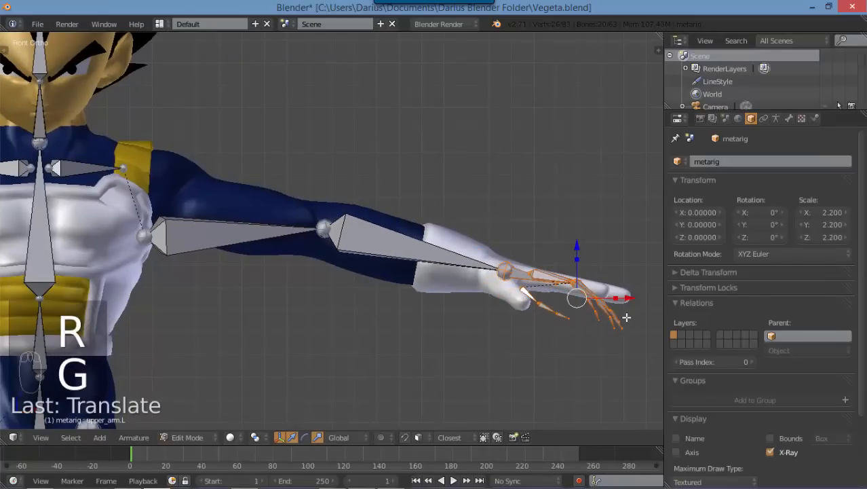
- From the top view, widen the left hand bones along Y by about 1.46 and shift them over the glove's palm
{"action": "key", "text": "KP_7"}
{"action": "scroll", "coordinate": [467, 165], "scroll_direction": "up", "scroll_amount": 3}
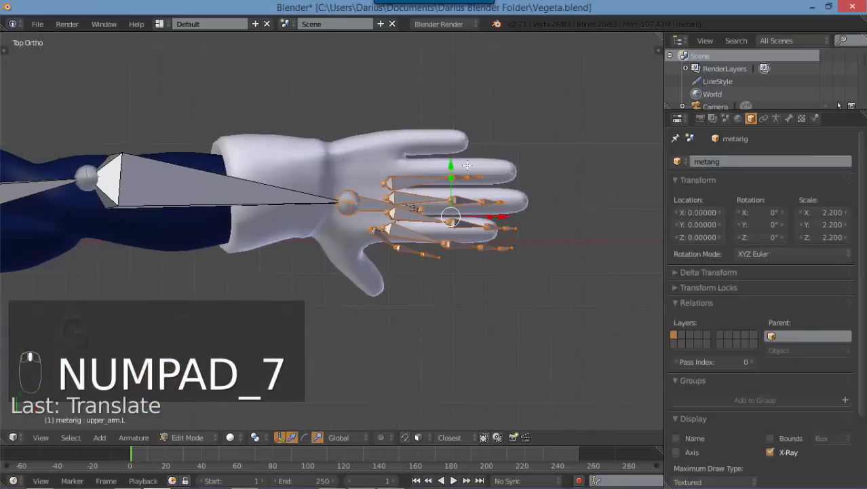
{"action": "key", "text": "s"}
{"action": "key", "text": "y"}
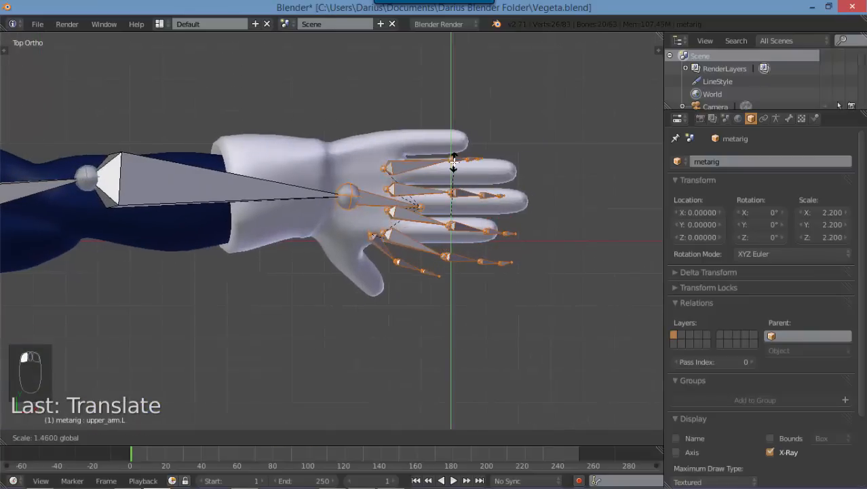
{"action": "left_click", "coordinate": [453, 163]}
{"action": "key", "text": "g"}
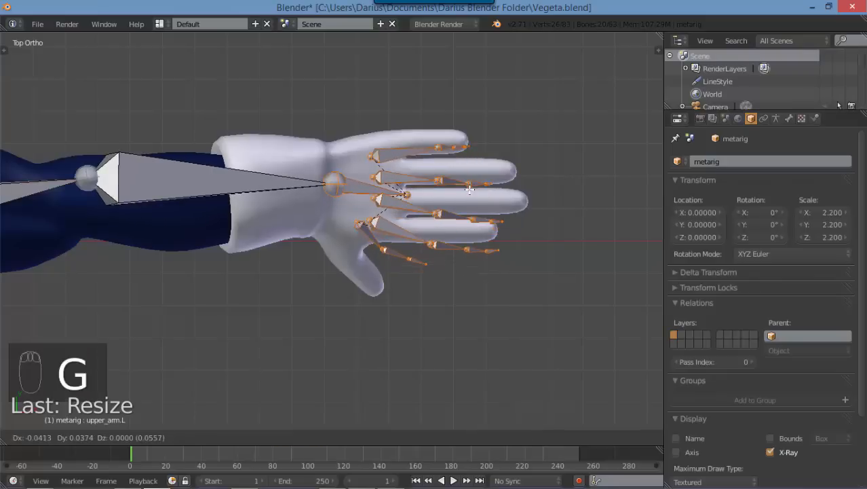
{"action": "left_click", "coordinate": [469, 190]}
- Select the three left thumb bones, move them into the glove's thumb and rotate them to follow its direction from above
{"action": "scroll", "coordinate": [407, 204], "scroll_direction": "up", "scroll_amount": 4}
{"action": "right_click", "coordinate": [375, 234]}
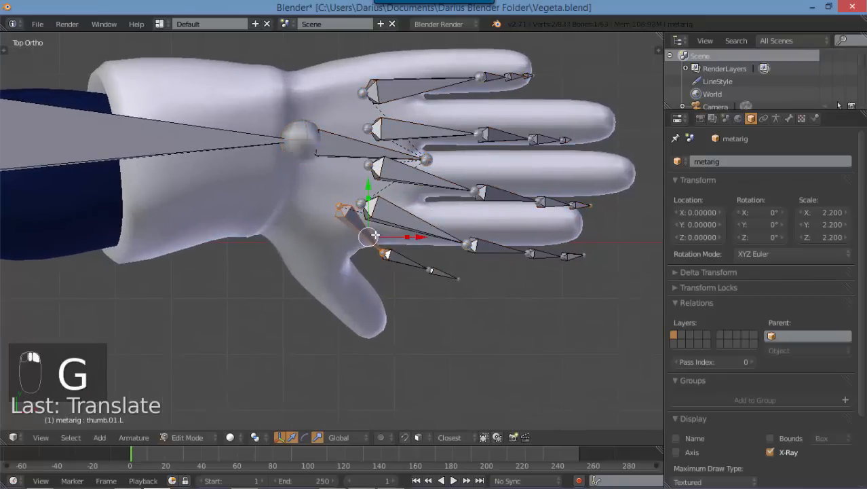
{"action": "right_click", "coordinate": [453, 269]}
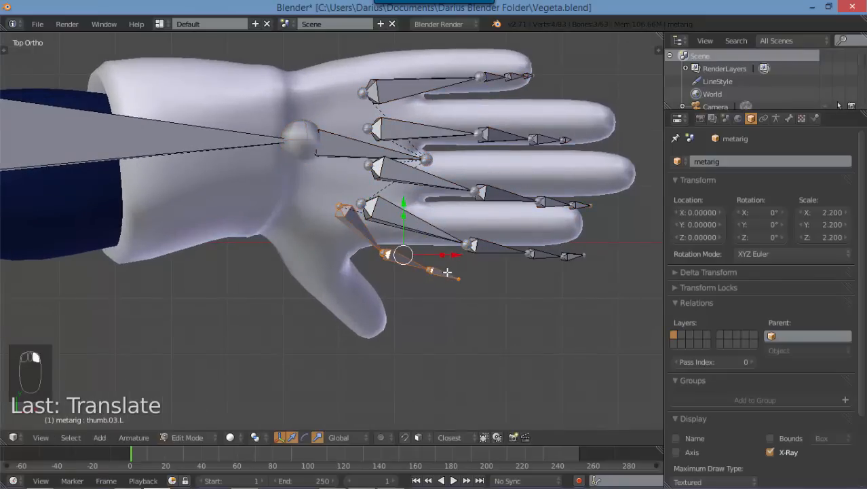
{"action": "key", "text": "g"}
{"action": "left_click", "coordinate": [423, 287]}
{"action": "key", "text": "r"}
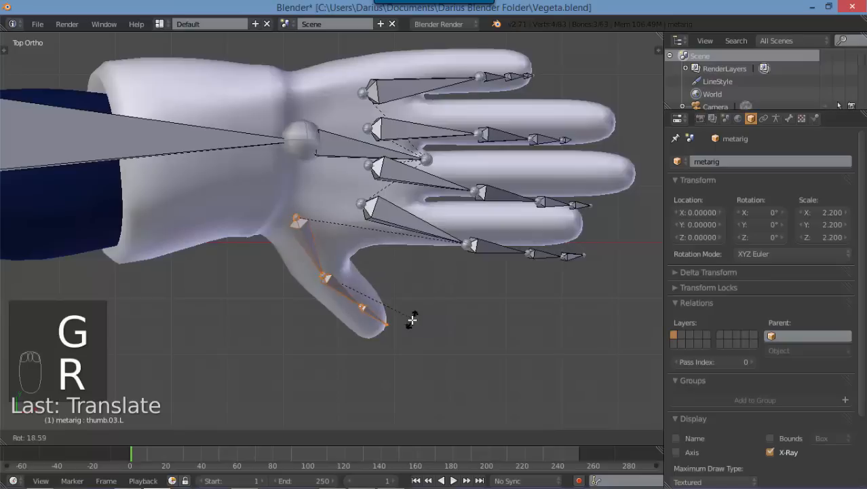
{"action": "left_click", "coordinate": [404, 329]}
- In front view, raise the left thumb bones into the glove's thumb and rotate them to match its slope
{"action": "key", "text": "KP_1"}
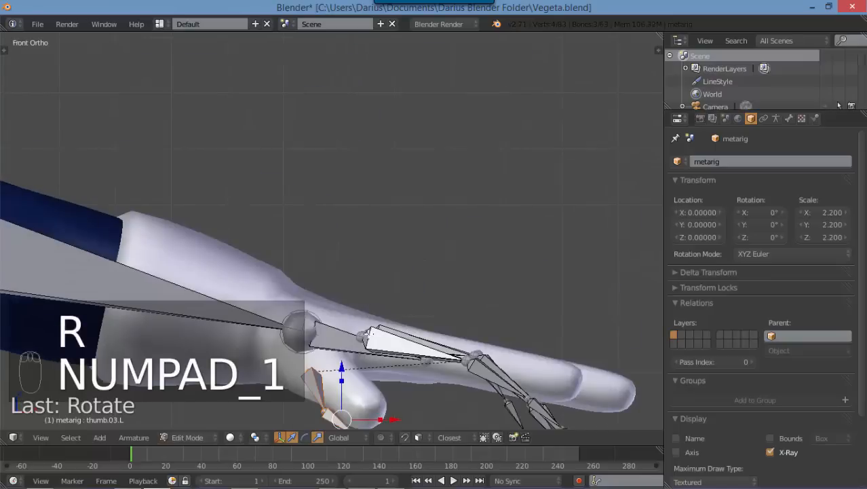
{"action": "left_click_drag", "start_coordinate": [354, 366], "coordinate": [346, 344]}
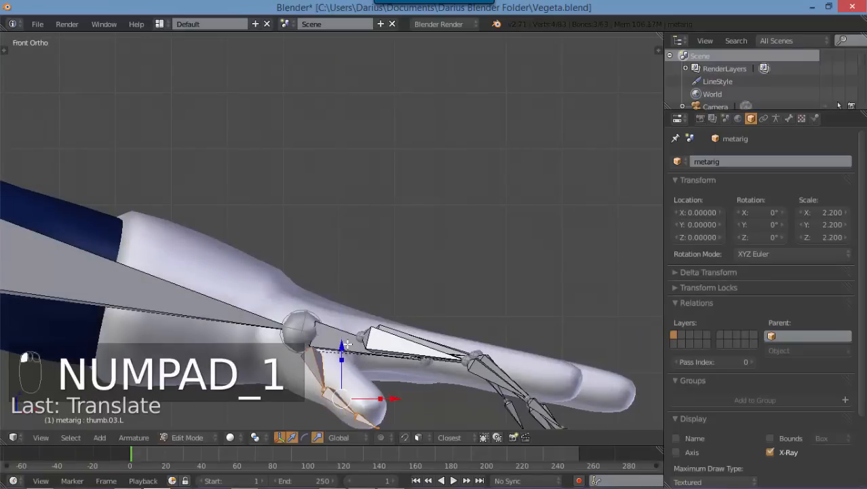
{"action": "key", "text": "r"}
{"action": "left_click", "coordinate": [396, 411]}
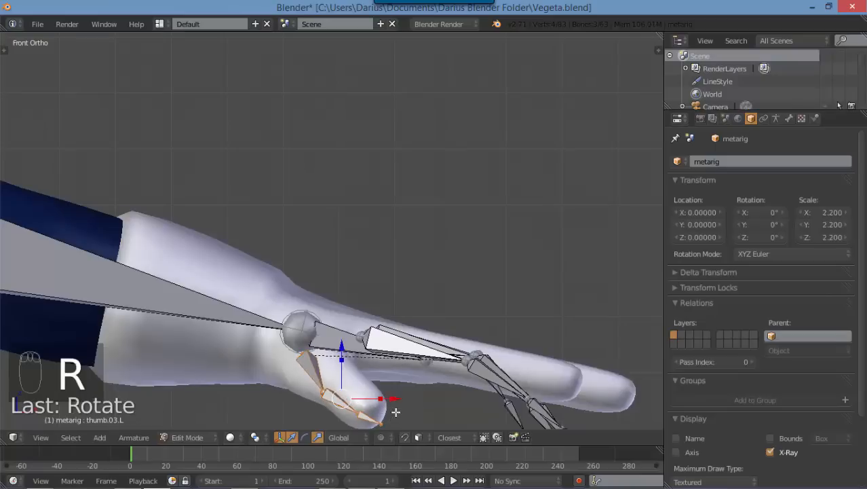
- From the top view, nudge the left thumb's two middle joints sideways to the centre line of the glove's thumb
{"action": "key", "text": "KP_7"}
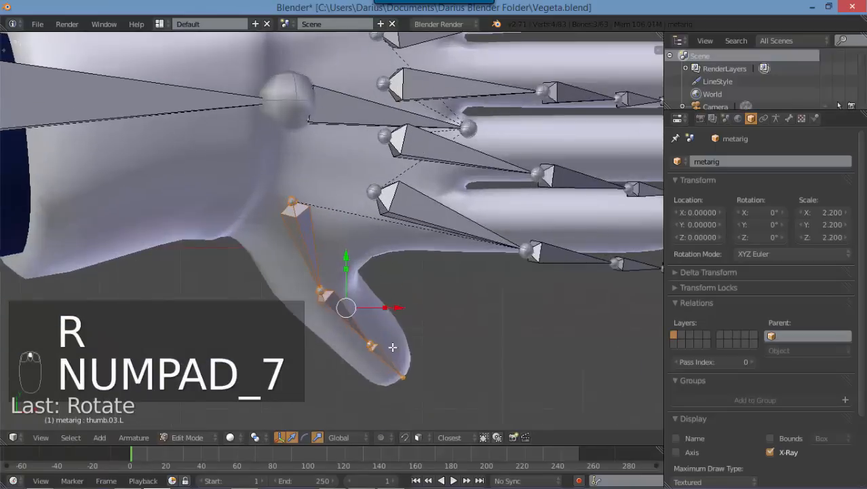
{"action": "scroll", "coordinate": [374, 312], "scroll_direction": "up", "scroll_amount": 2}
{"action": "right_click", "coordinate": [384, 306]}
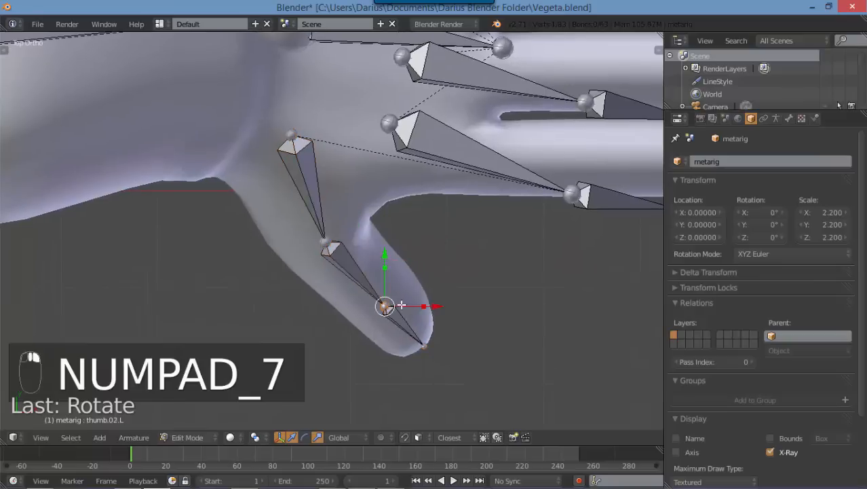
{"action": "key", "text": "g"}
{"action": "left_click", "coordinate": [375, 305]}
{"action": "right_click", "coordinate": [326, 242]}
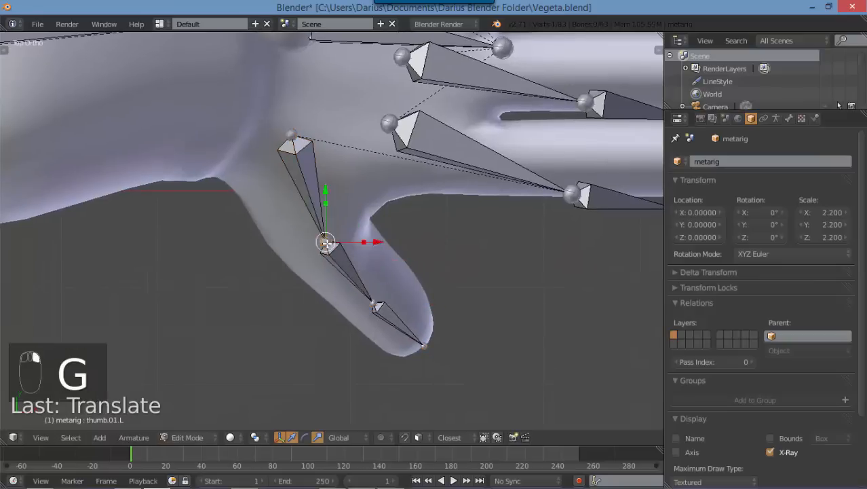
{"action": "key", "text": "g"}
{"action": "left_click", "coordinate": [318, 242]}
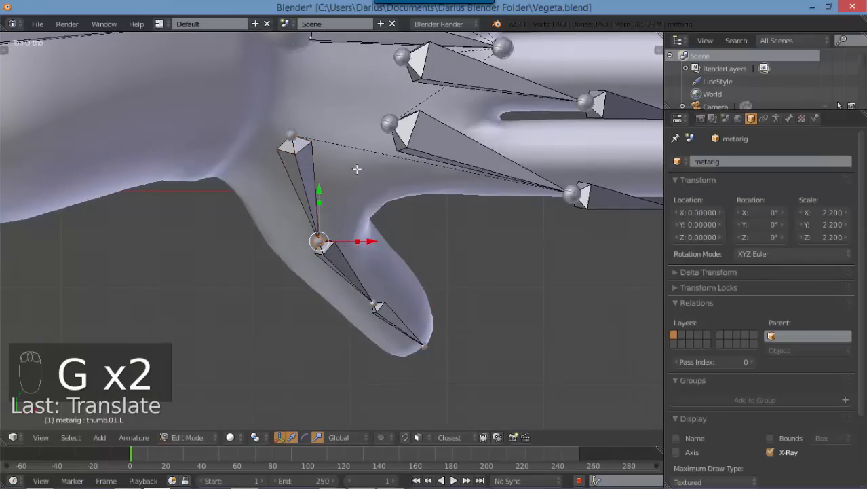
{"action": "middle_click_drag", "start_coordinate": [467, 152], "coordinate": [375, 249], "text": "shift"}
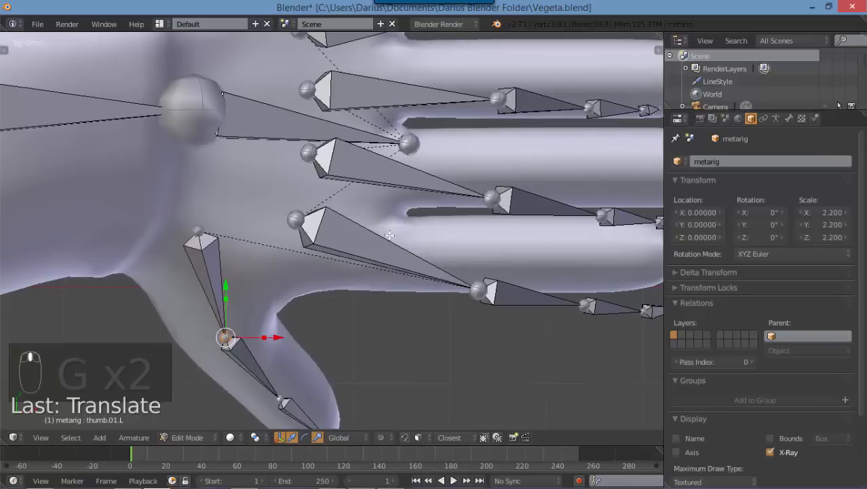
{"action": "right_click", "coordinate": [312, 230]}
{"action": "scroll", "coordinate": [337, 230], "scroll_direction": "down", "scroll_amount": 3}
{"action": "scroll", "coordinate": [366, 242], "scroll_direction": "up", "scroll_amount": 2}
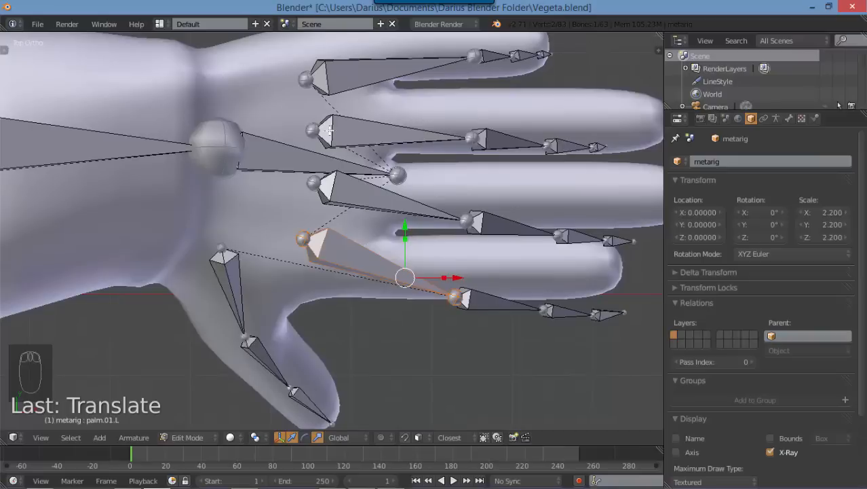
{"action": "scroll", "coordinate": [329, 131], "scroll_direction": "down", "scroll_amount": 5}
{"action": "scroll", "coordinate": [305, 193], "scroll_direction": "up", "scroll_amount": 2}
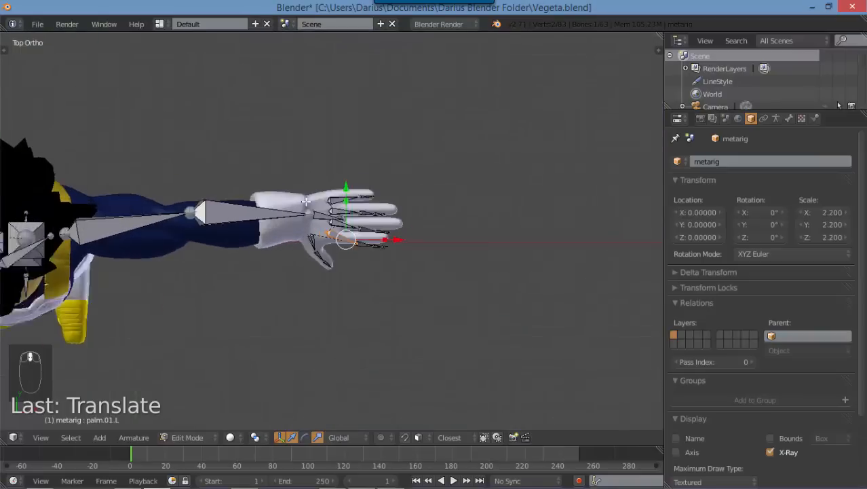
{"action": "scroll", "coordinate": [307, 201], "scroll_direction": "up", "scroll_amount": 2}
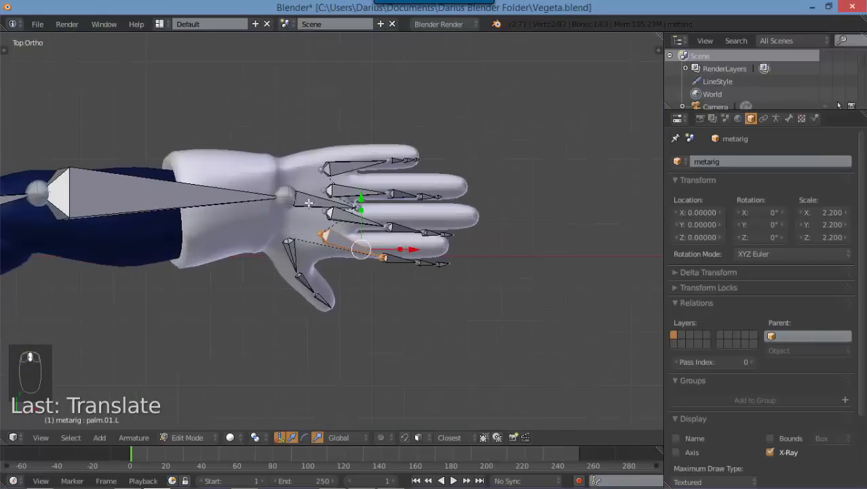
- Switch from editing the meta-rig to editing the glove mesh to inspect its topology around the palm and finger bases
{"action": "key", "text": "Tab"}
{"action": "right_click", "coordinate": [303, 155]}
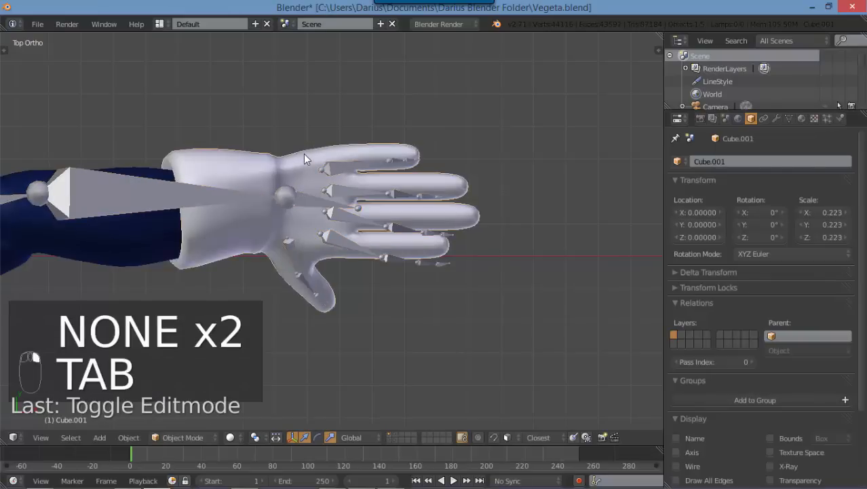
{"action": "key", "text": "Tab"}
{"action": "scroll", "coordinate": [205, 171], "scroll_direction": "down", "scroll_amount": 4}
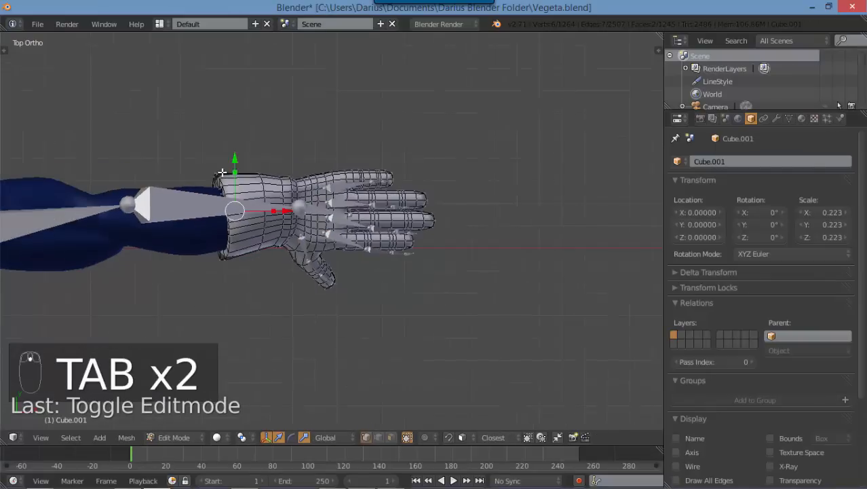
{"action": "scroll", "coordinate": [205, 171], "scroll_direction": "down", "scroll_amount": 2}
{"action": "scroll", "coordinate": [227, 189], "scroll_direction": "up", "scroll_amount": 10}
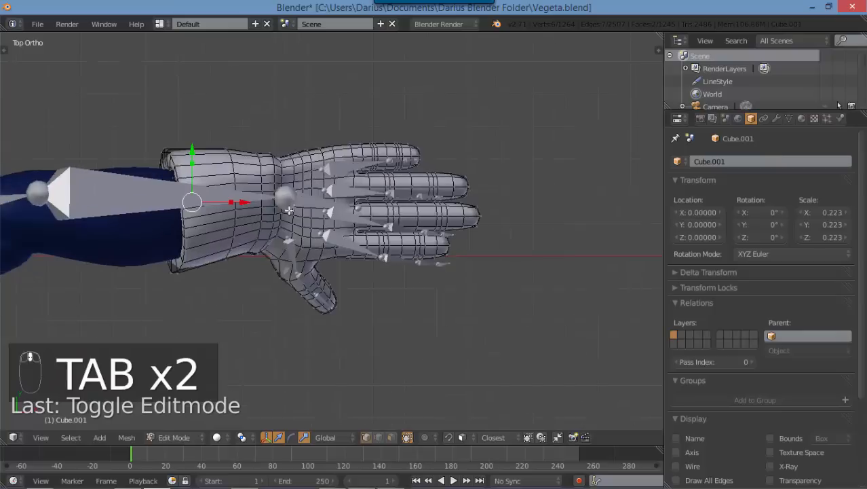
{"action": "scroll", "coordinate": [310, 220], "scroll_direction": "up", "scroll_amount": 5}
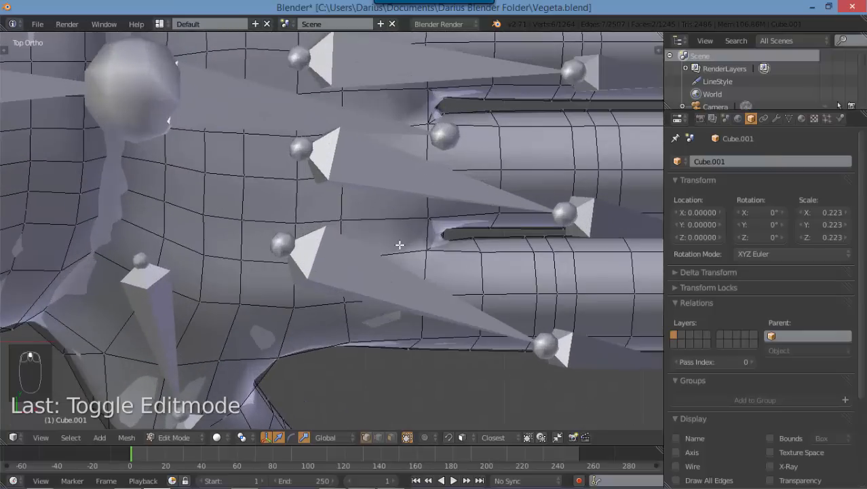
- Examine the glove's edge loops at the knuckles and finger joints in wireframe and solid shading, comparing them with the finger bones
{"action": "key", "text": "z"}
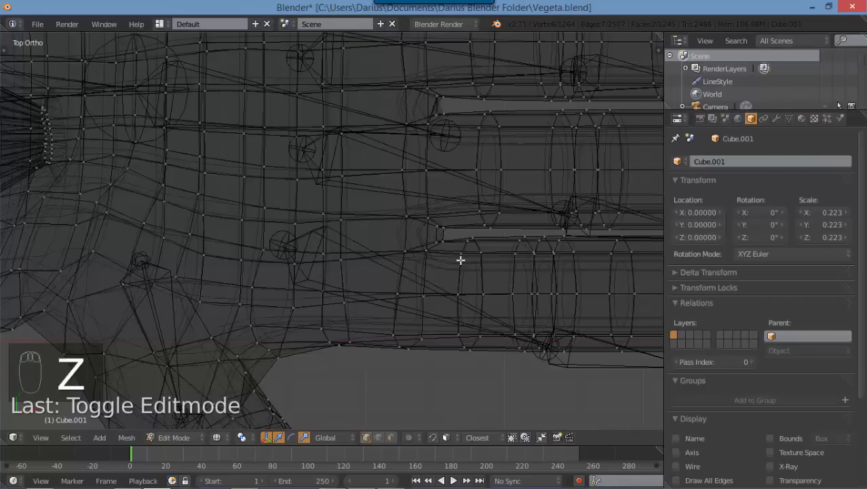
{"action": "scroll", "coordinate": [441, 241], "scroll_direction": "down", "scroll_amount": 6}
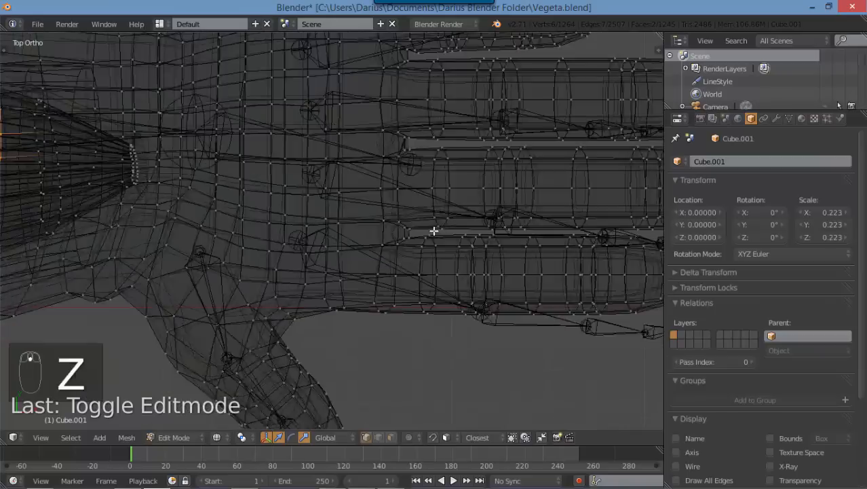
{"action": "scroll", "coordinate": [431, 231], "scroll_direction": "up", "scroll_amount": 6}
{"action": "key", "text": "z"}
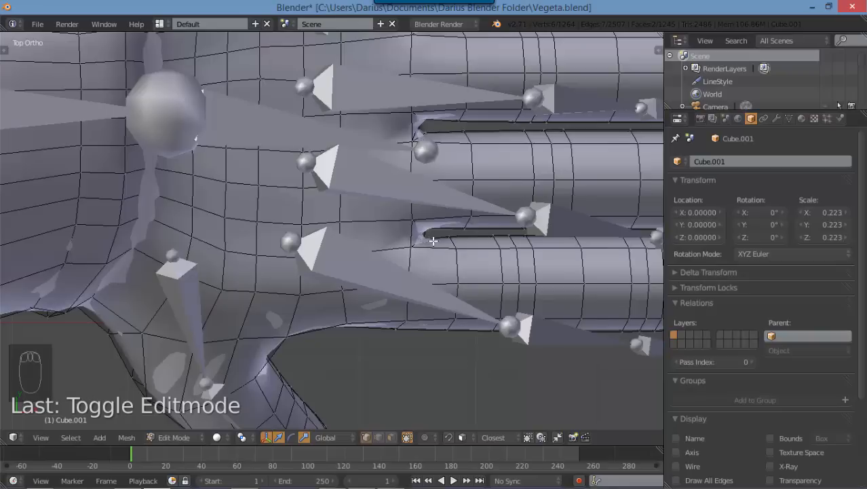
{"action": "scroll", "coordinate": [433, 240], "scroll_direction": "up", "scroll_amount": 3}
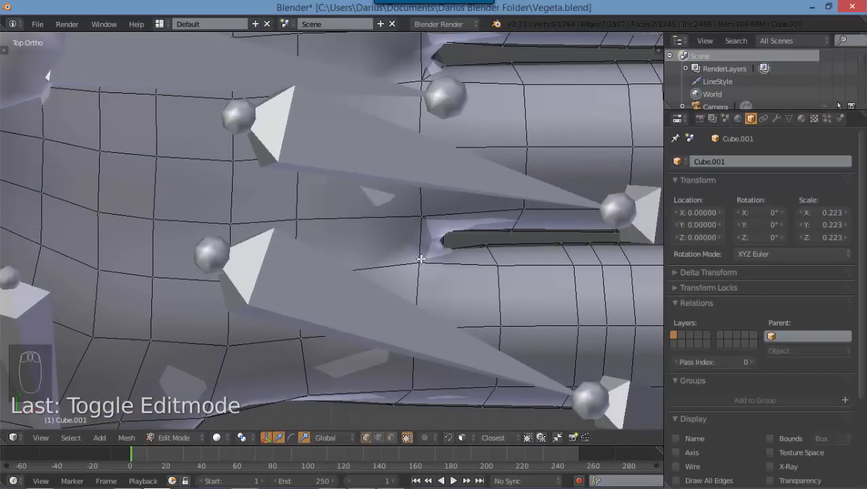
{"action": "mouse_move", "coordinate": [421, 258]}
{"action": "middle_mouse_down"}
{"action": "mouse_move", "coordinate": [417, 251]}
{"action": "mouse_move", "coordinate": [438, 248]}
{"action": "mouse_move", "coordinate": [385, 201]}
{"action": "mouse_move", "coordinate": [437, 263]}
{"action": "middle_mouse_up"}
{"action": "key", "text": "KP_7"}
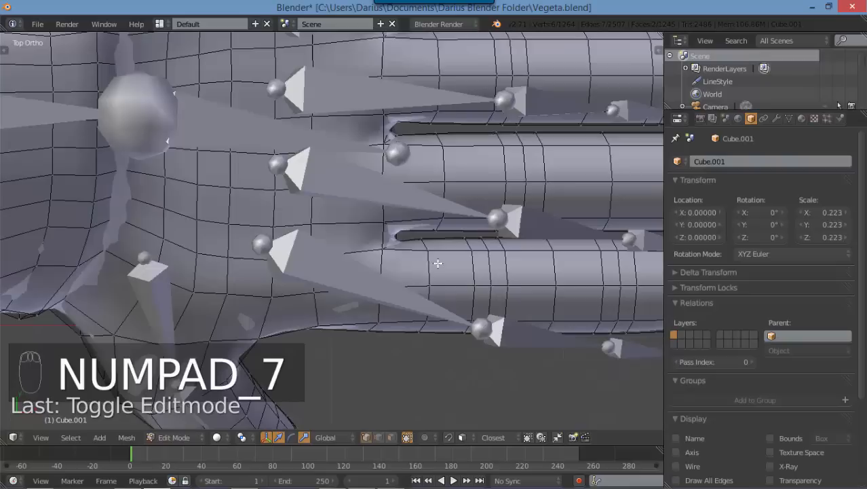
{"action": "scroll", "coordinate": [401, 216], "scroll_direction": "down", "scroll_amount": 2}
{"action": "scroll", "coordinate": [400, 216], "scroll_direction": "up", "scroll_amount": 3}
{"action": "scroll", "coordinate": [400, 216], "scroll_direction": "up", "scroll_amount": 2}
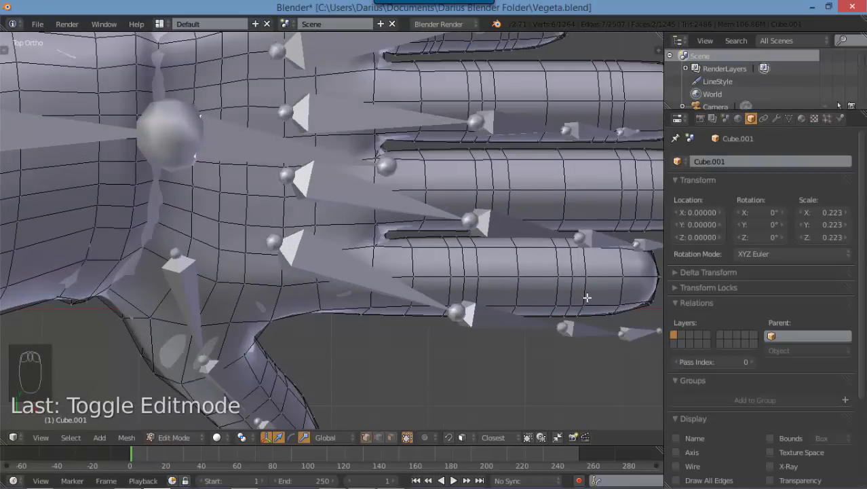
{"action": "middle_click_drag", "start_coordinate": [505, 219], "coordinate": [505, 242], "text": "shift"}
{"action": "middle_click_drag", "start_coordinate": [597, 151], "coordinate": [544, 225], "text": "shift"}
{"action": "middle_click_drag", "start_coordinate": [431, 290], "coordinate": [433, 254], "text": "shift"}
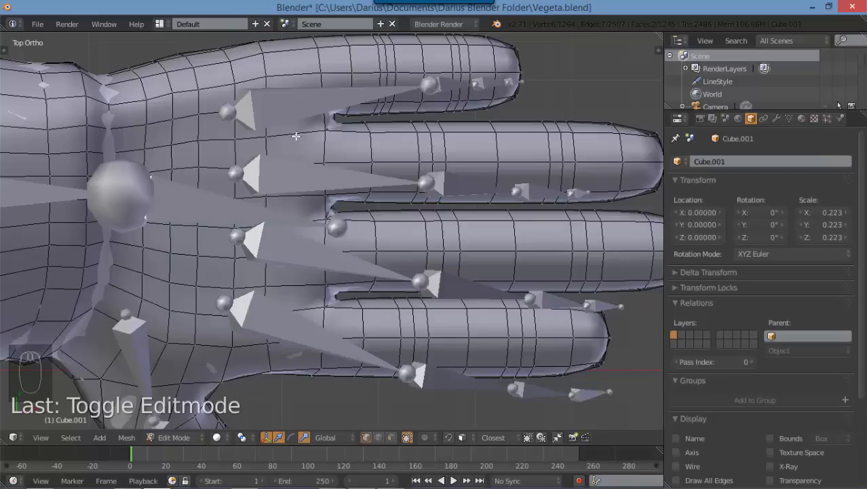
- Return to editing the meta-rig and move the left index finger's palm bone and three finger bones together towards the wrist
{"action": "key", "text": "Tab"}
{"action": "right_click", "coordinate": [271, 171]}
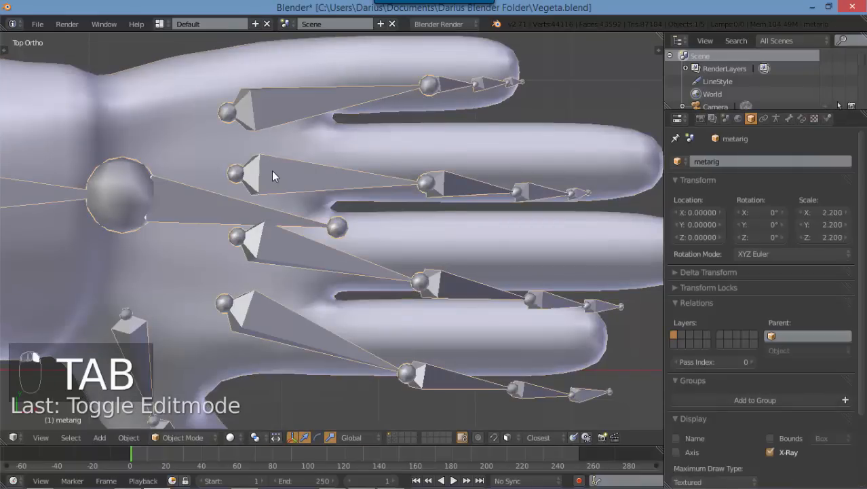
{"action": "key", "text": "Tab"}
{"action": "middle_click_drag", "start_coordinate": [394, 331], "coordinate": [380, 302], "text": "shift"}
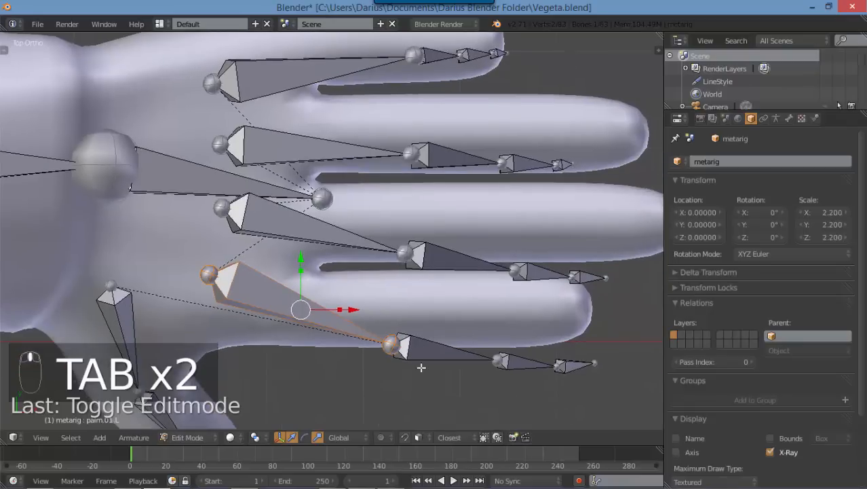
{"action": "right_click", "coordinate": [462, 355], "text": "shift"}
{"action": "right_click", "coordinate": [536, 364], "text": "shift"}
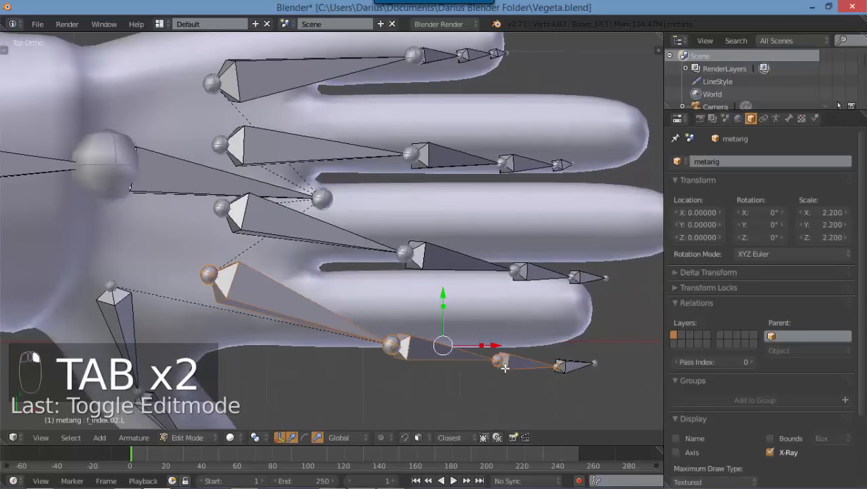
{"action": "right_click", "coordinate": [569, 366], "text": "shift"}
{"action": "key", "text": "g"}
{"action": "left_click", "coordinate": [374, 314]}
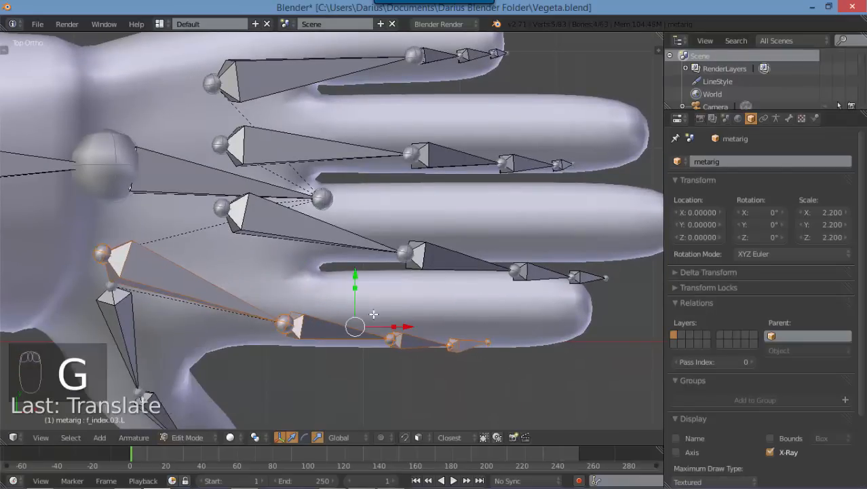
- Move the index knuckle joint to the base of the glove's index finger and shift the middle index bone into the finger
{"action": "right_click", "coordinate": [285, 325]}
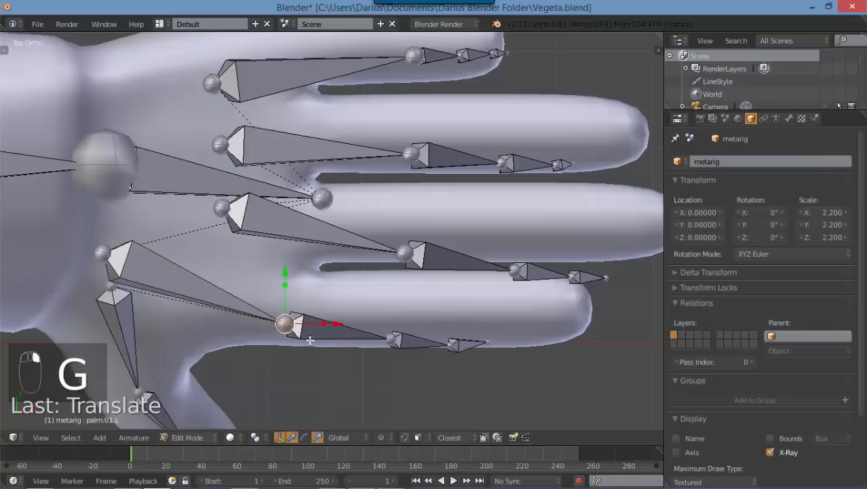
{"action": "key", "text": "g"}
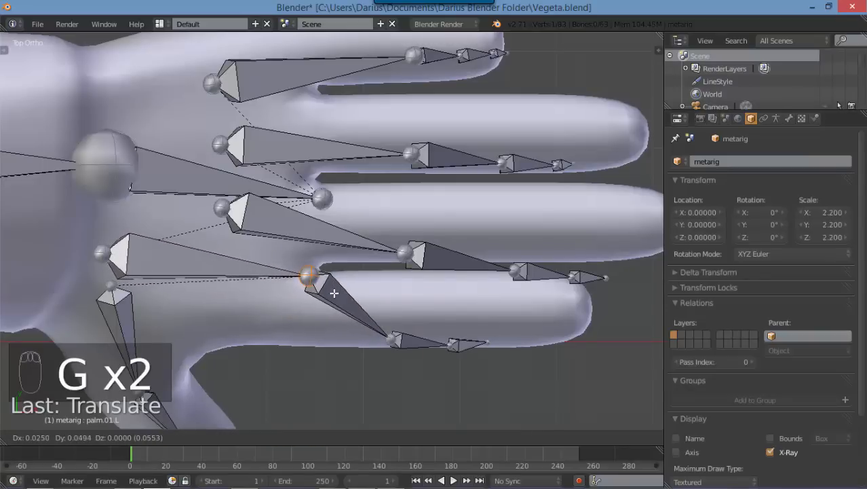
{"action": "left_click", "coordinate": [336, 295]}
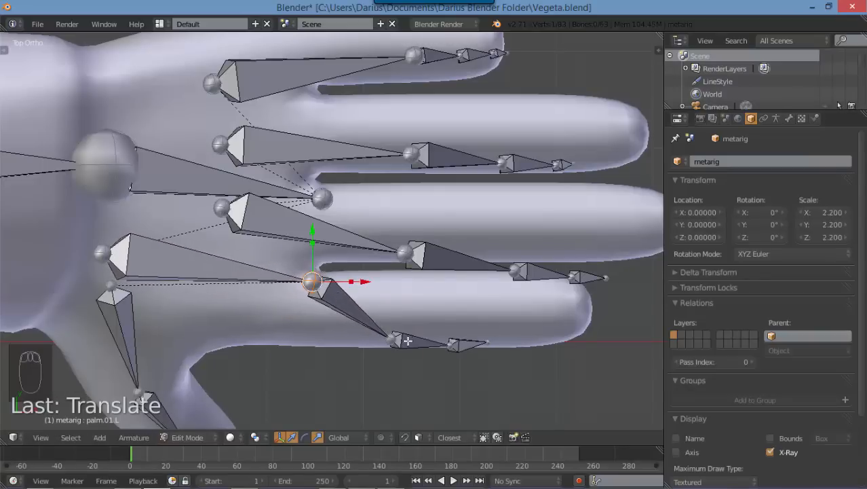
{"action": "right_click", "coordinate": [407, 340]}
{"action": "key", "text": "g"}
{"action": "left_click", "coordinate": [427, 314]}
- Extend the index fingertip joint to the end of the glove's finger and reposition the joint before it along the finger
{"action": "right_click", "coordinate": [492, 342]}
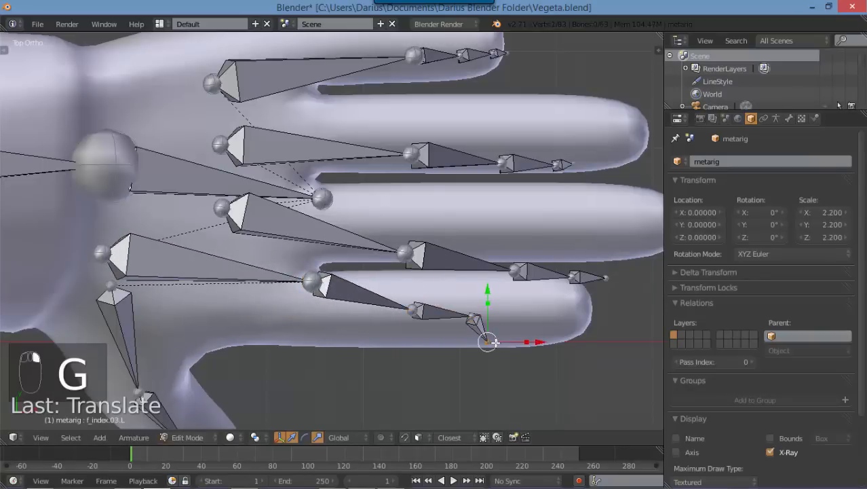
{"action": "key", "text": "g"}
{"action": "left_click", "coordinate": [549, 314]}
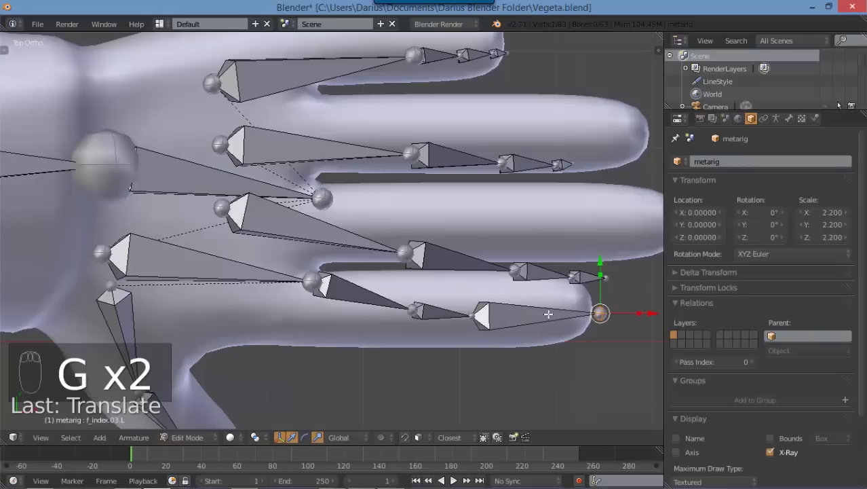
{"action": "right_click", "coordinate": [475, 316]}
{"action": "key", "text": "g"}
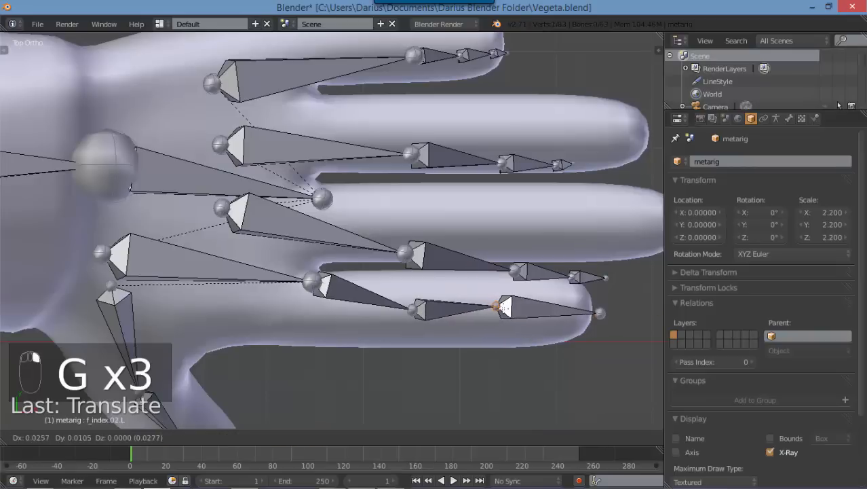
{"action": "left_click", "coordinate": [446, 310]}
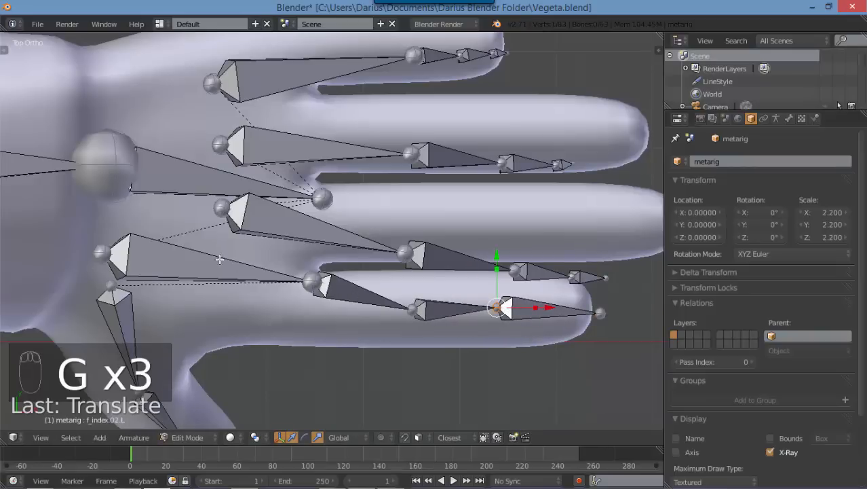
- Fine-tune the index palm bone's wrist end, the knuckle and the first finger joint so the chain follows the glove's index finger
{"action": "right_click", "coordinate": [102, 253]}
{"action": "key", "text": "g"}
{"action": "left_click", "coordinate": [154, 252]}
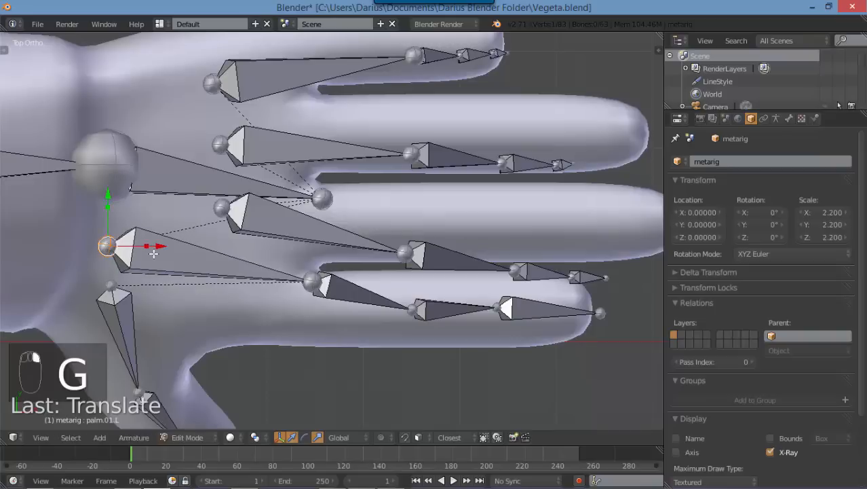
{"action": "right_click", "coordinate": [309, 278]}
{"action": "key", "text": "g"}
{"action": "left_click", "coordinate": [313, 285]}
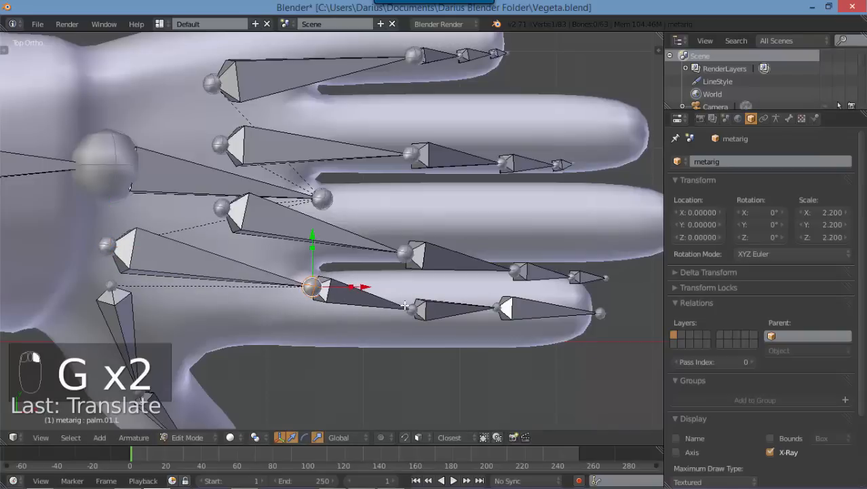
{"action": "right_click", "coordinate": [413, 308]}
{"action": "key", "text": "g"}
{"action": "left_click", "coordinate": [404, 302]}
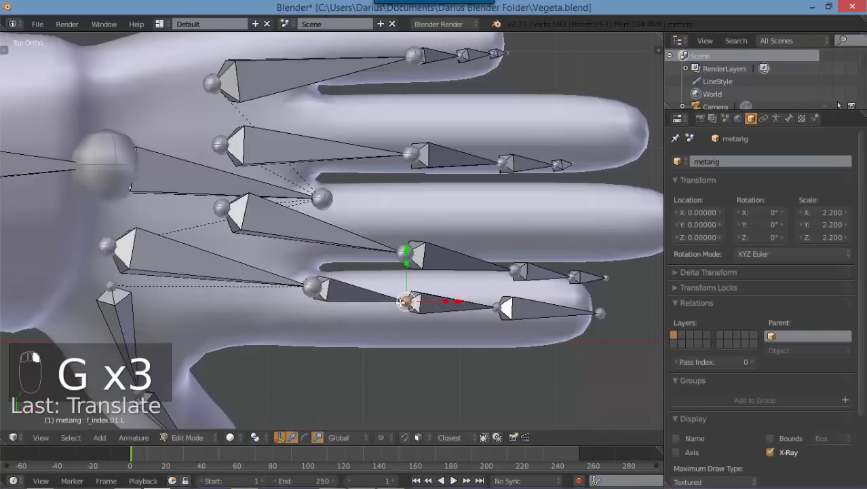
- From the front in wireframe, raise the first index finger joint into the glove's finger and align it with the joint's edge loops
{"action": "key", "text": "KP_1"}
{"action": "middle_click_drag", "start_coordinate": [381, 331], "coordinate": [316, 93], "text": "shift"}
{"action": "scroll", "coordinate": [397, 274], "scroll_direction": "up", "scroll_amount": 2}
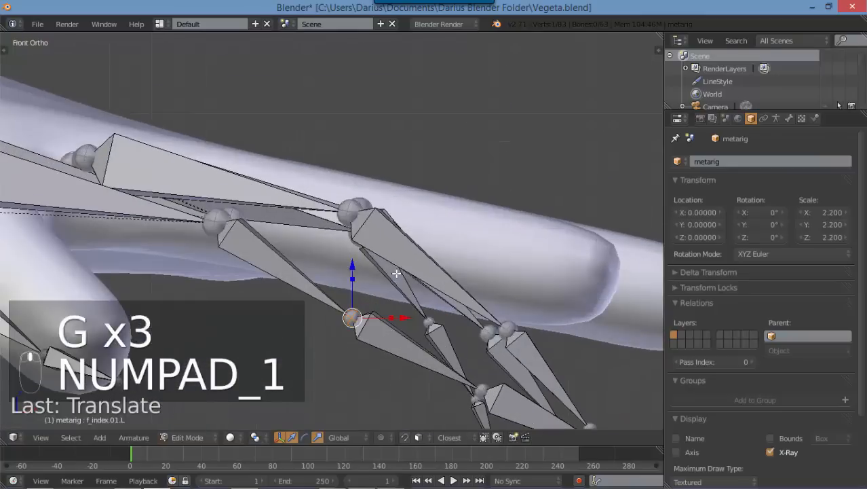
{"action": "middle_click_drag", "start_coordinate": [369, 290], "coordinate": [356, 264], "text": "shift"}
{"action": "key", "text": "z"}
{"action": "left_click_drag", "start_coordinate": [353, 279], "coordinate": [360, 217]}
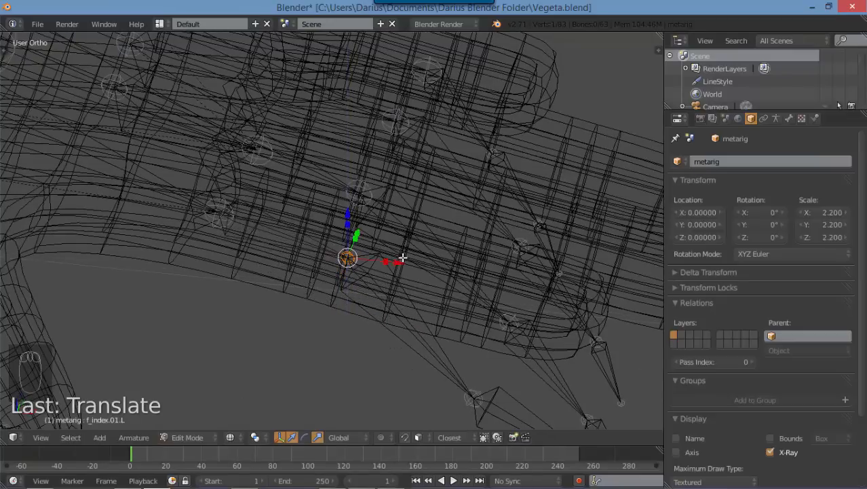
{"action": "left_click_drag", "start_coordinate": [403, 264], "coordinate": [378, 262]}
- Raise the last index finger joint and the fingertip joint vertically into the glove's index finger
{"action": "right_click", "coordinate": [472, 392]}
{"action": "left_click_drag", "start_coordinate": [471, 341], "coordinate": [487, 244]}
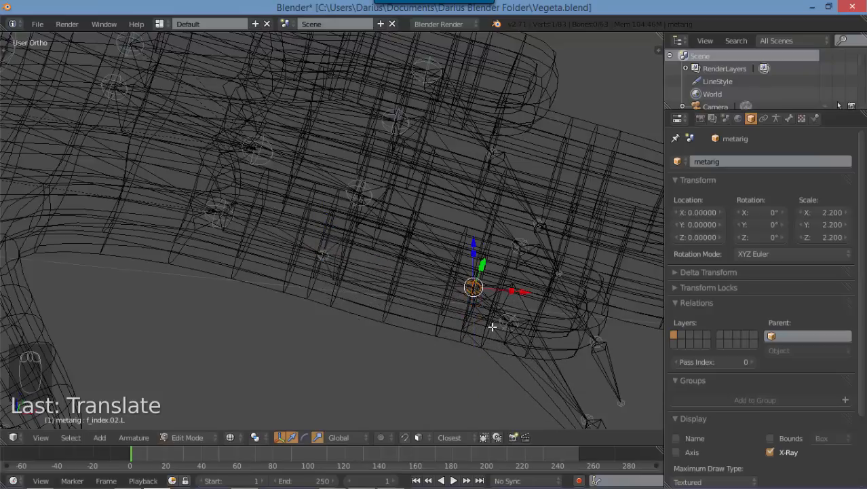
{"action": "middle_click_drag", "start_coordinate": [566, 400], "coordinate": [593, 329], "text": "shift"}
{"action": "right_click", "coordinate": [590, 333]}
{"action": "left_click_drag", "start_coordinate": [588, 285], "coordinate": [608, 135]}
{"action": "middle_click_drag", "start_coordinate": [568, 193], "coordinate": [546, 265]}
{"action": "left_click_drag", "start_coordinate": [567, 233], "coordinate": [568, 227]}
- In solid shading, lower the index tip bone slightly and raise the middle index bone slightly inside the finger
{"action": "key", "text": "z"}
{"action": "scroll", "coordinate": [455, 241], "scroll_direction": "down", "scroll_amount": 2}
{"action": "middle_click_drag", "start_coordinate": [455, 242], "coordinate": [419, 190]}
{"action": "right_click", "coordinate": [419, 188]}
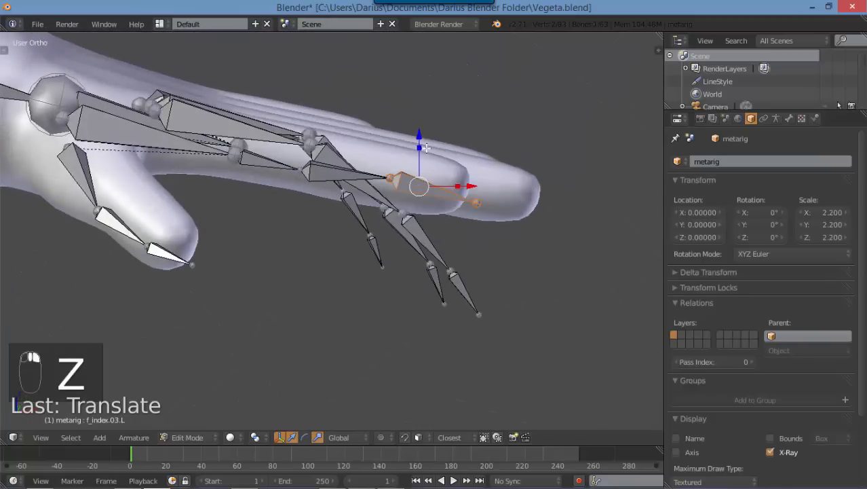
{"action": "left_click_drag", "start_coordinate": [419, 134], "coordinate": [419, 140]}
{"action": "right_click", "coordinate": [314, 161]}
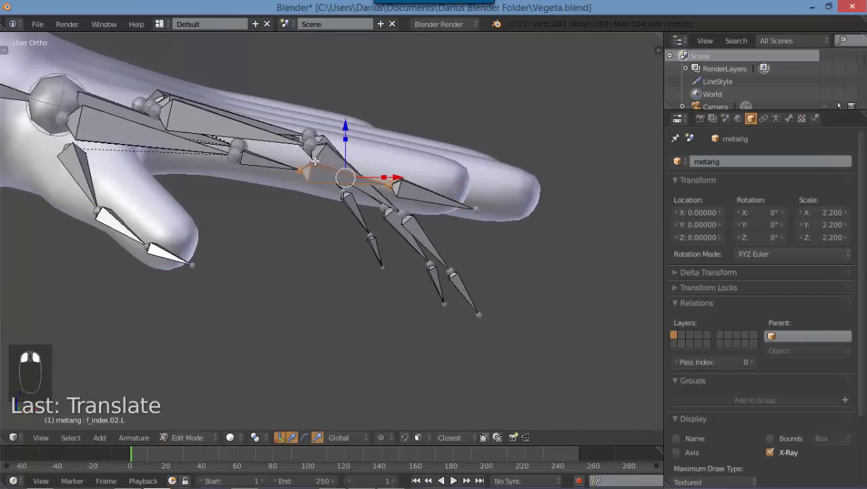
{"action": "left_click_drag", "start_coordinate": [345, 128], "coordinate": [346, 124]}
- From the top view, move the index knuckle joint back towards the wrist and nudge it slightly sideways
{"action": "key", "text": "z"}
{"action": "mouse_move", "coordinate": [284, 183]}
{"action": "middle_mouse_down"}
{"action": "mouse_move", "coordinate": [254, 212]}
{"action": "mouse_move", "coordinate": [249, 243]}
{"action": "middle_mouse_up"}
{"action": "key", "text": "z"}
{"action": "key", "text": "KP_7"}
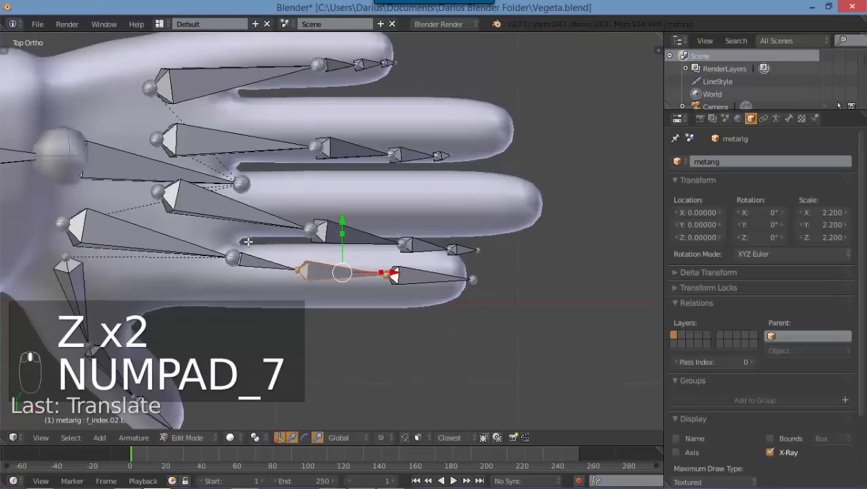
{"action": "right_click", "coordinate": [186, 269]}
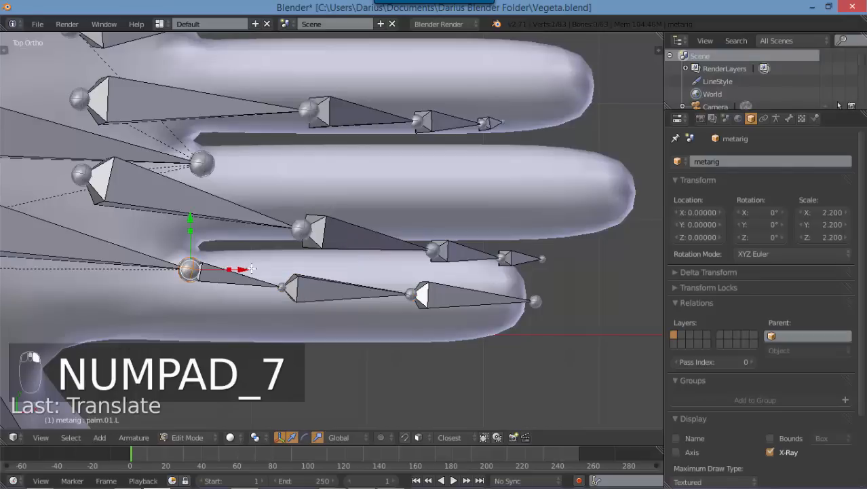
{"action": "left_click_drag", "start_coordinate": [249, 270], "coordinate": [196, 279]}
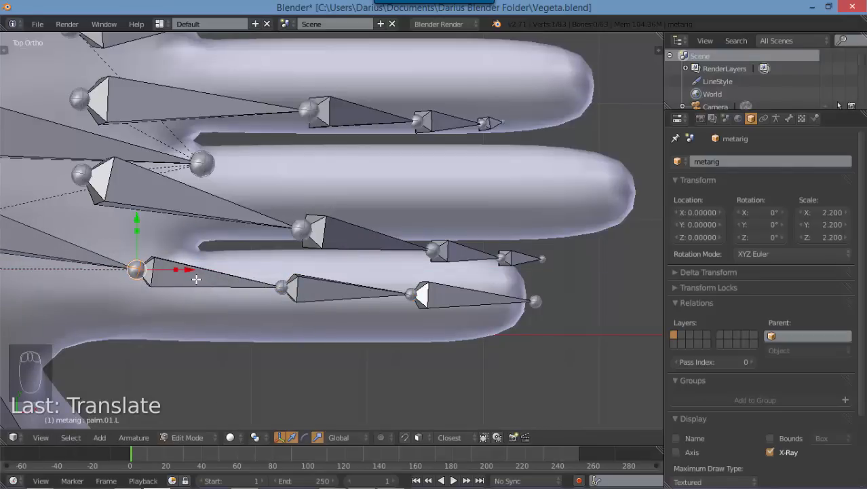
{"action": "left_click_drag", "start_coordinate": [138, 225], "coordinate": [135, 215]}
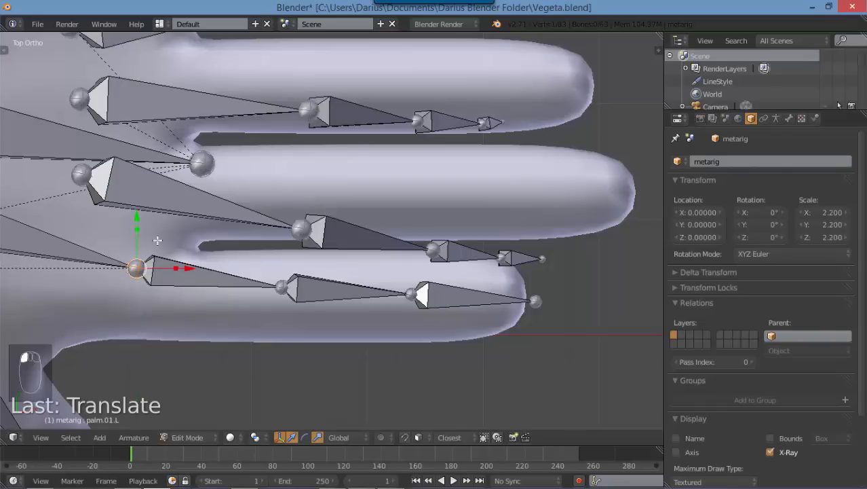
- Limit the transform manipulator to translation, and hide the index finger's three bones and its palm bone
{"action": "left_click", "coordinate": [289, 438]}
{"action": "scroll", "coordinate": [378, 241], "scroll_direction": "down", "scroll_amount": 3}
{"action": "scroll", "coordinate": [378, 241], "scroll_direction": "up", "scroll_amount": 4}
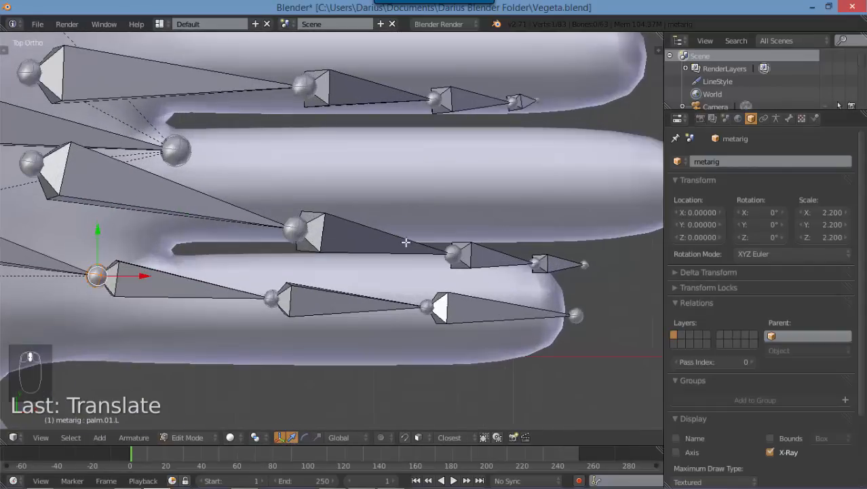
{"action": "right_click", "coordinate": [192, 294]}
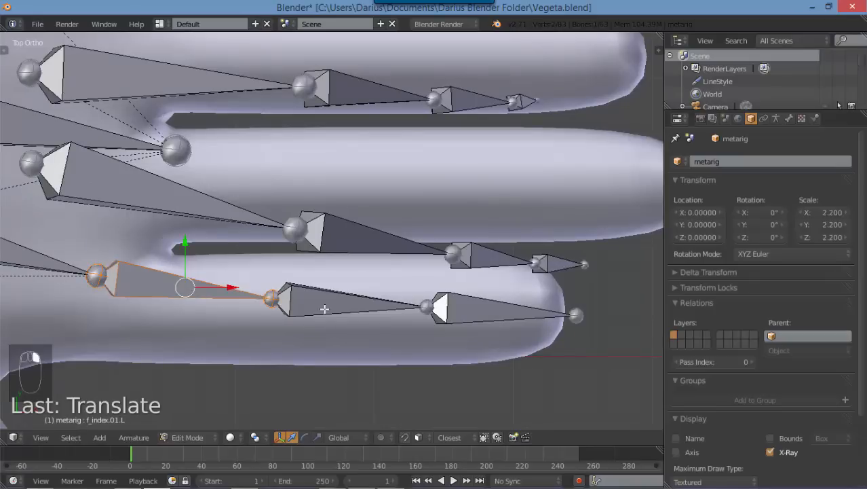
{"action": "right_click", "coordinate": [335, 312], "text": "shift"}
{"action": "right_click", "coordinate": [488, 310], "text": "shift"}
{"action": "key", "text": "h"}
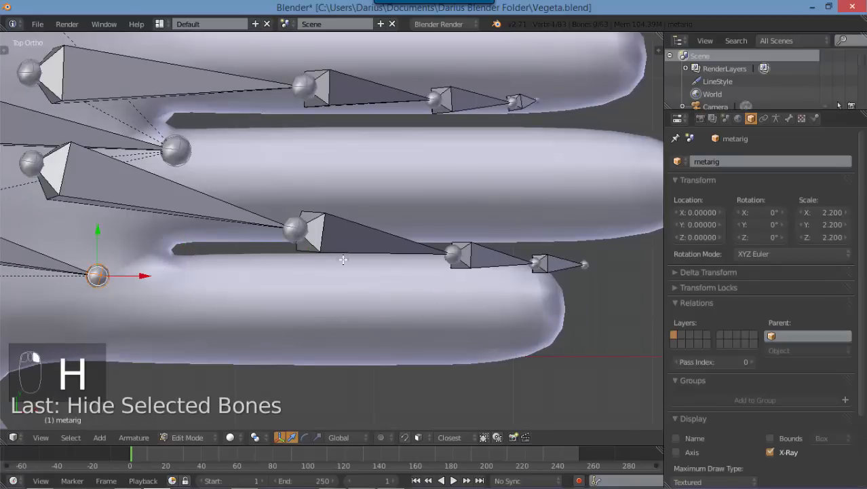
{"action": "scroll", "coordinate": [239, 267], "scroll_direction": "down", "scroll_amount": 3}
{"action": "scroll", "coordinate": [143, 258], "scroll_direction": "up", "scroll_amount": 3}
{"action": "right_click", "coordinate": [143, 258]}
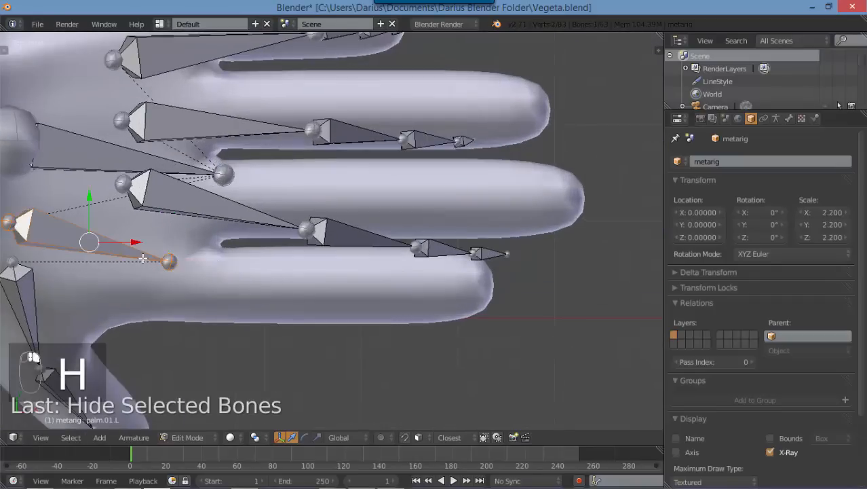
{"action": "key", "text": "h"}
- Move the middle finger's palm bone back towards the wrist and rotate it to line up with the glove's middle finger
{"action": "scroll", "coordinate": [243, 257], "scroll_direction": "down", "scroll_amount": 2}
{"action": "scroll", "coordinate": [262, 262], "scroll_direction": "up", "scroll_amount": 2}
{"action": "middle_click_drag", "start_coordinate": [352, 214], "coordinate": [362, 273], "text": "shift"}
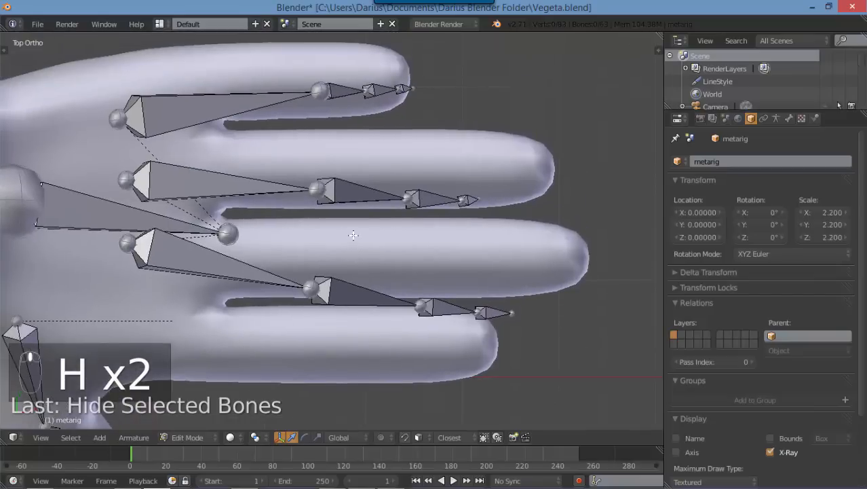
{"action": "right_click", "coordinate": [354, 289]}
{"action": "right_click", "coordinate": [218, 263]}
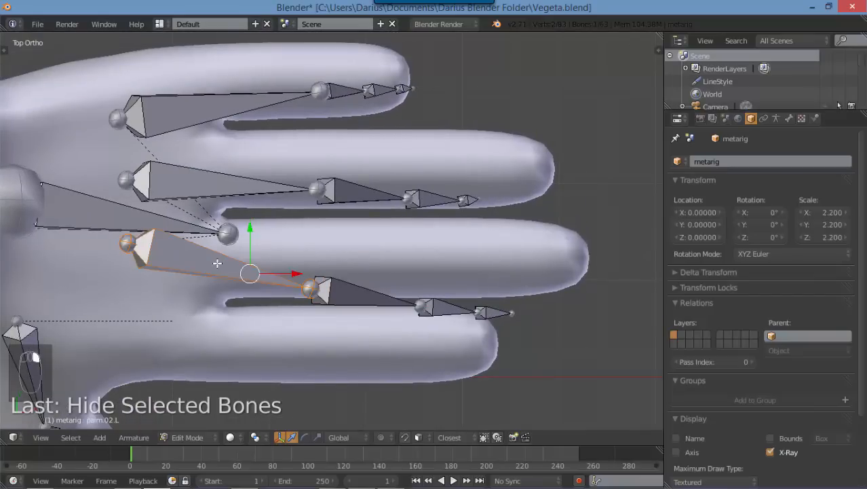
{"action": "key", "text": "g"}
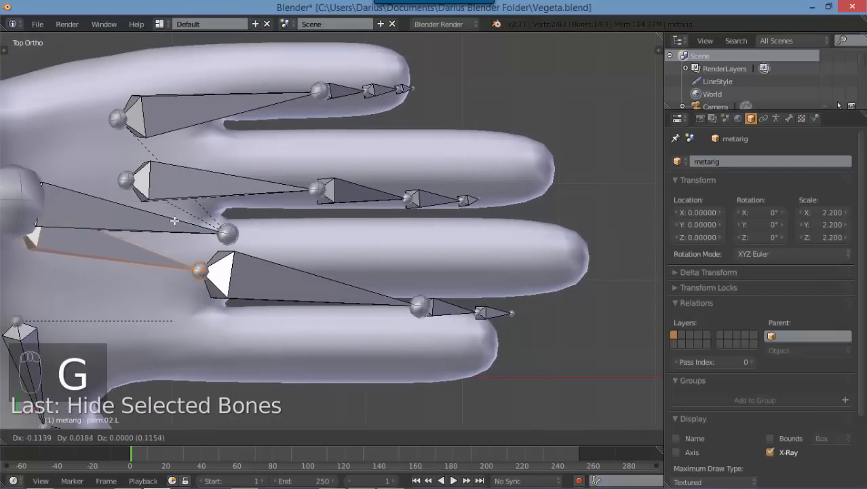
{"action": "left_click", "coordinate": [259, 289]}
{"action": "key", "text": "r"}
{"action": "left_click", "coordinate": [272, 269]}
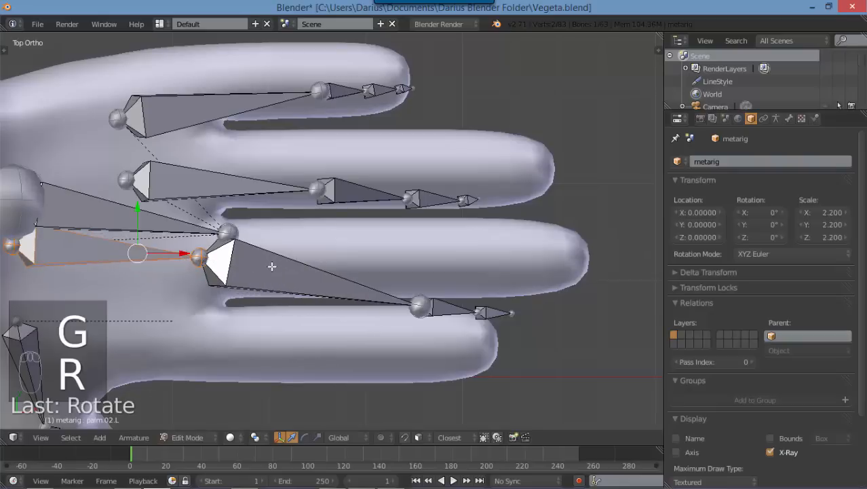
{"action": "key", "text": "g"}
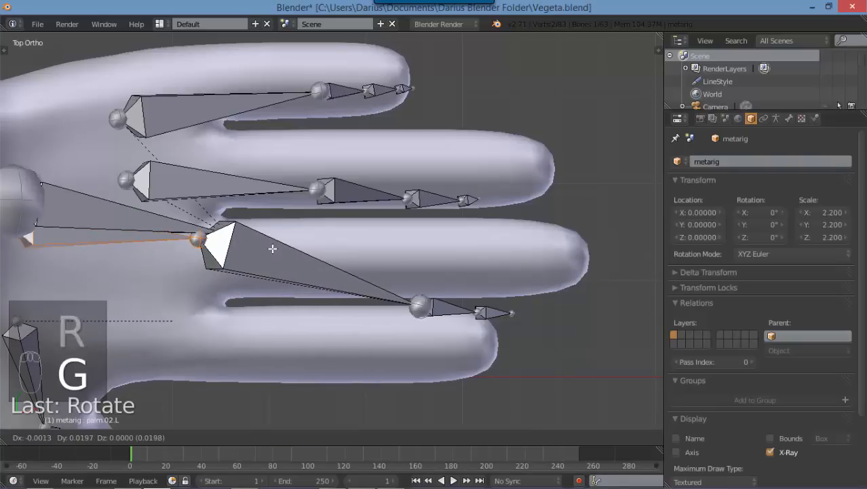
{"action": "left_click", "coordinate": [273, 248]}
- Move the middle finger's middle bone back inside the glove's finger, and place the end joint of its last bone at the fingertip
{"action": "right_click", "coordinate": [419, 305]}
{"action": "right_click", "coordinate": [449, 311]}
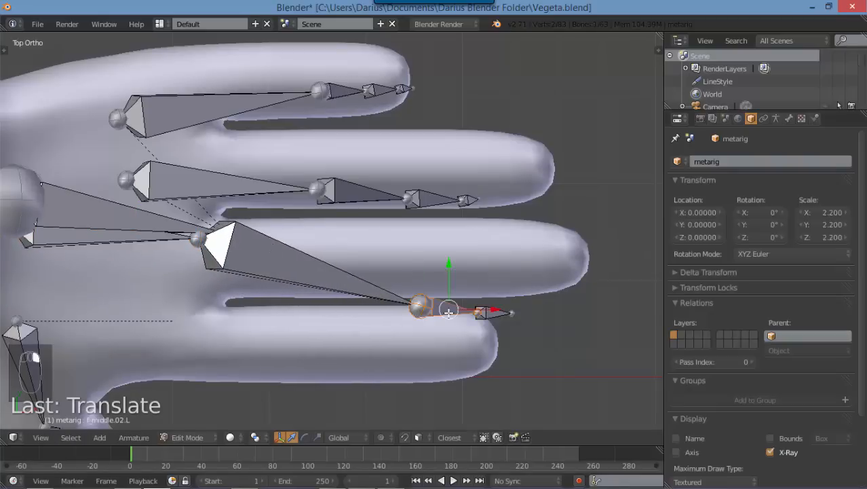
{"action": "key", "text": "g"}
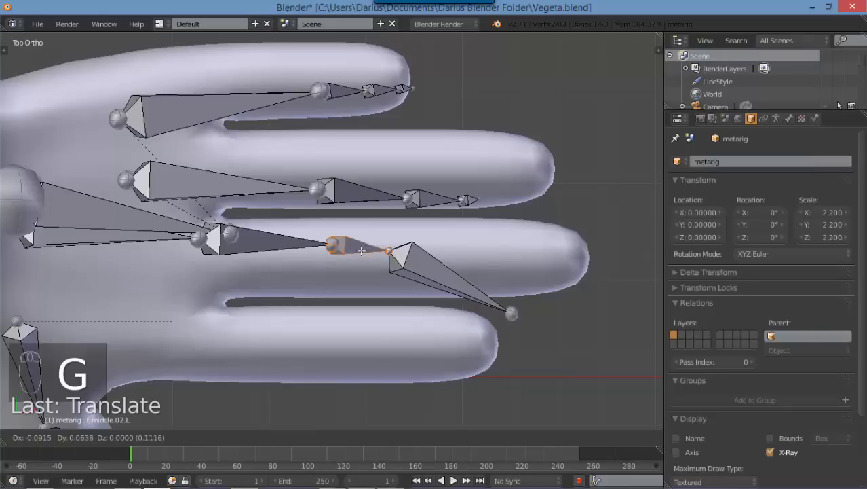
{"action": "left_click", "coordinate": [353, 266]}
{"action": "right_click", "coordinate": [519, 313]}
{"action": "key", "text": "g"}
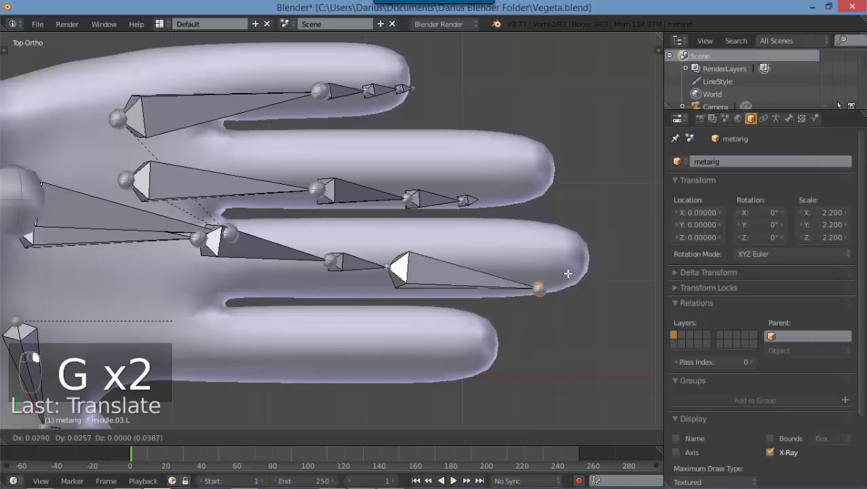
{"action": "left_click", "coordinate": [595, 264]}
- In wireframe shading, move the middle finger's knuckle joint back towards the wrist and onto the finger's centre line
{"action": "key", "text": "z"}
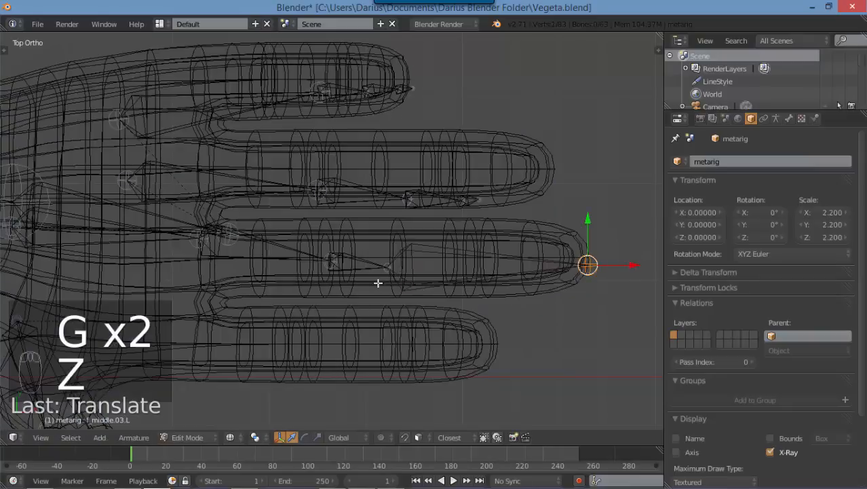
{"action": "scroll", "coordinate": [378, 282], "scroll_direction": "up", "scroll_amount": 3}
{"action": "scroll", "coordinate": [266, 260], "scroll_direction": "down", "scroll_amount": 4}
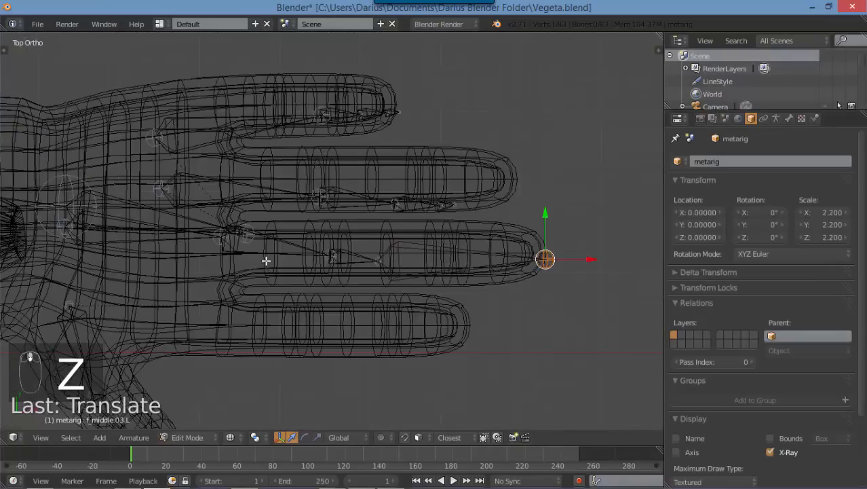
{"action": "scroll", "coordinate": [217, 254], "scroll_direction": "up", "scroll_amount": 4}
{"action": "right_click", "coordinate": [192, 247]}
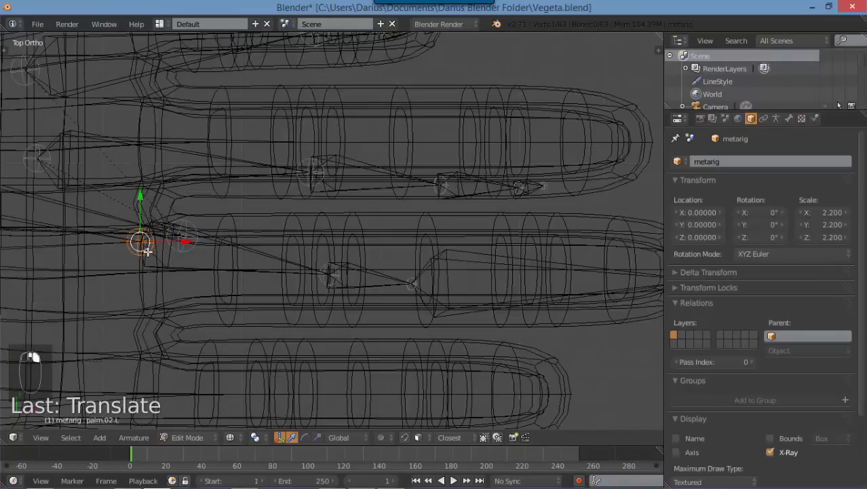
{"action": "key", "text": "g"}
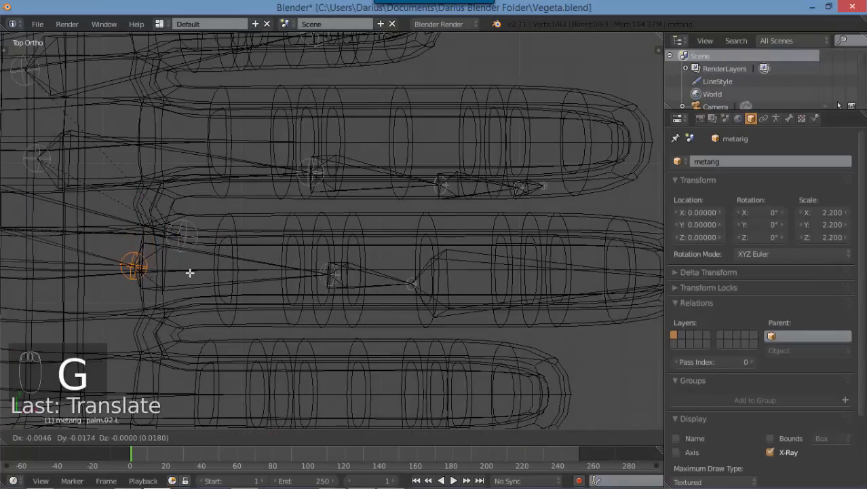
{"action": "left_click", "coordinate": [152, 261]}
- Align the middle finger's two inner joints with the finger's edge loops, spacing them out along its centre line
{"action": "key", "text": "g"}
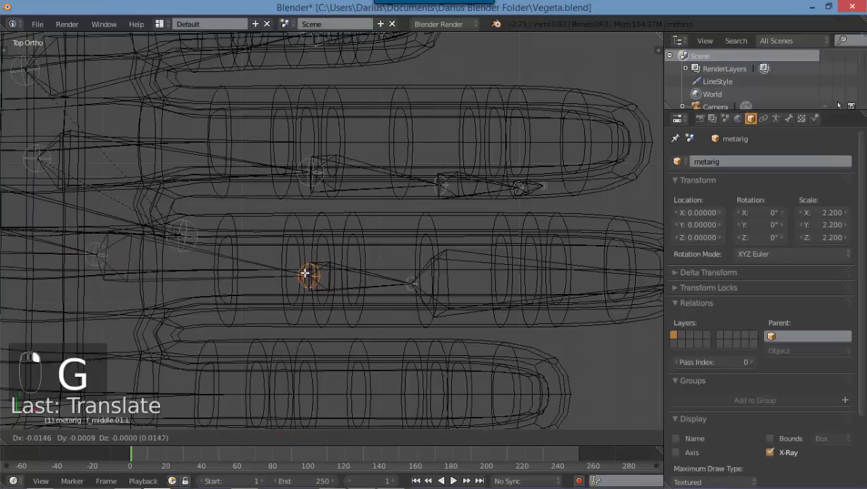
{"action": "left_click", "coordinate": [320, 270]}
{"action": "left_click", "coordinate": [416, 285]}
{"action": "key", "text": "g"}
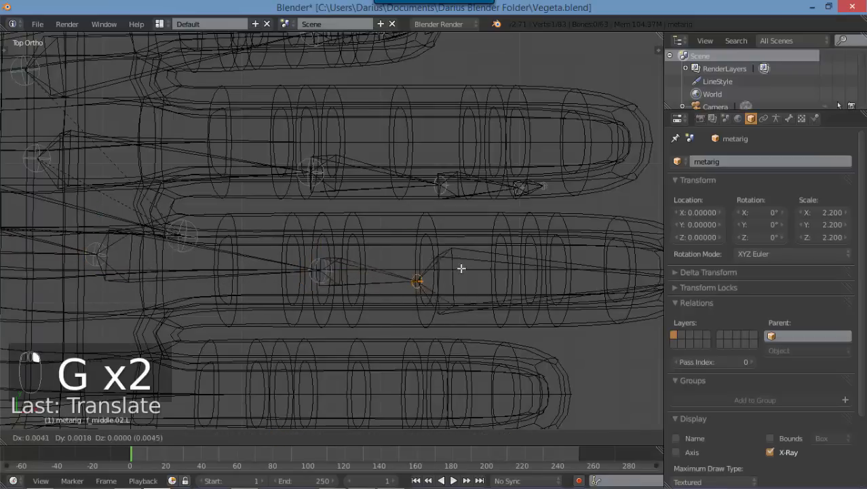
{"action": "left_click", "coordinate": [528, 274]}
- Move the middle finger's tip joint slightly past the end of the glove's fingertip
{"action": "middle_click_drag", "start_coordinate": [511, 257], "coordinate": [411, 272], "text": "shift"}
{"action": "key", "text": "g"}
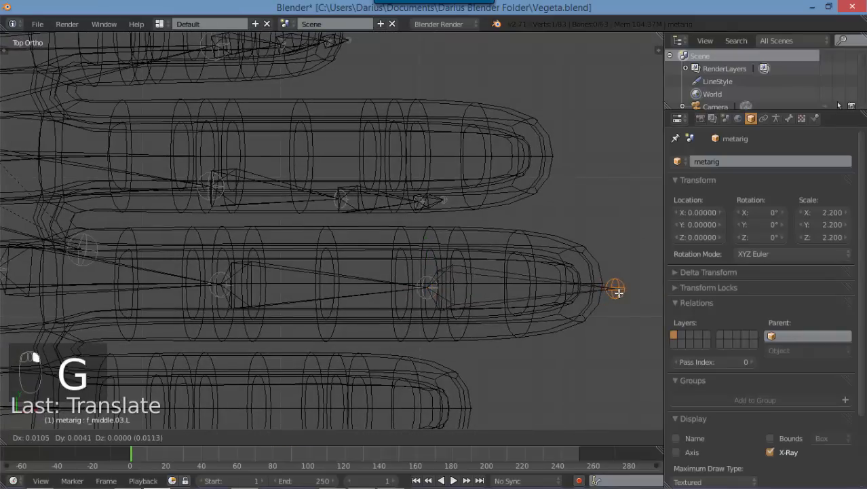
{"action": "left_click", "coordinate": [626, 293]}
{"action": "scroll", "coordinate": [625, 293], "scroll_direction": "down", "scroll_amount": 4}
{"action": "scroll", "coordinate": [408, 247], "scroll_direction": "up", "scroll_amount": 3}
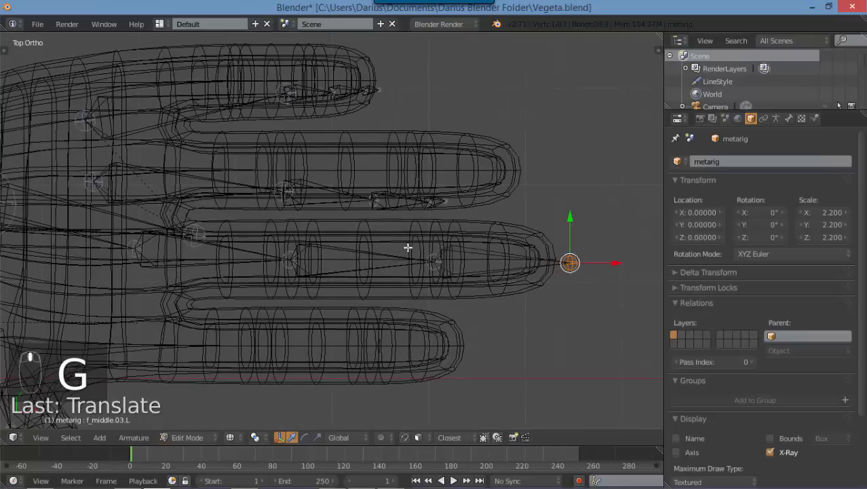
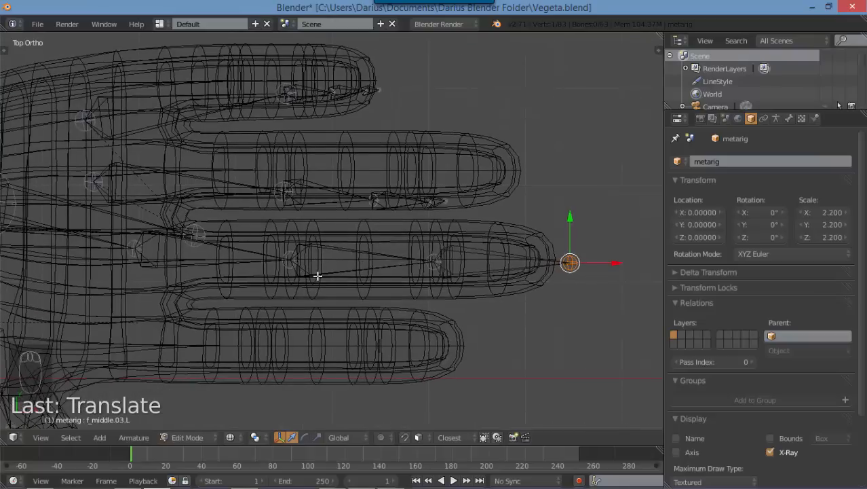
- From the front view, raise the middle finger's tip joint and its two inner joints vertically up to the finger mesh
{"action": "key", "text": "KP_1"}
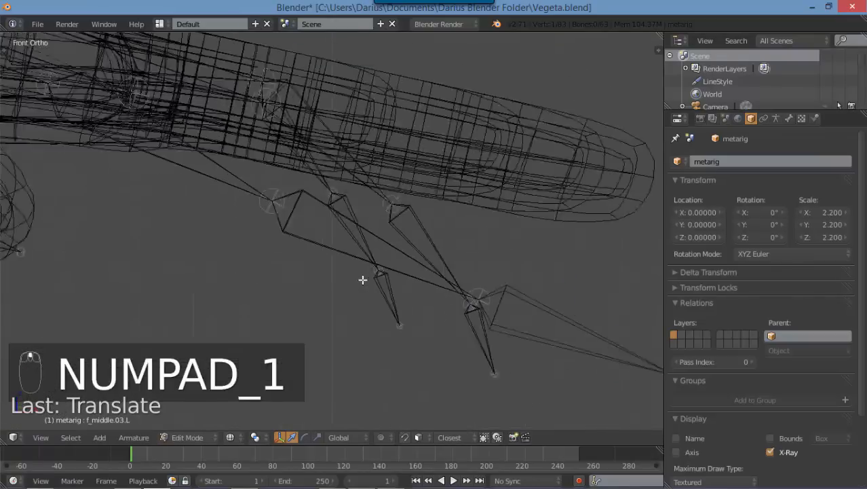
{"action": "scroll", "coordinate": [407, 224], "scroll_direction": "up", "scroll_amount": 1}
{"action": "scroll", "coordinate": [414, 229], "scroll_direction": "down", "scroll_amount": 1}
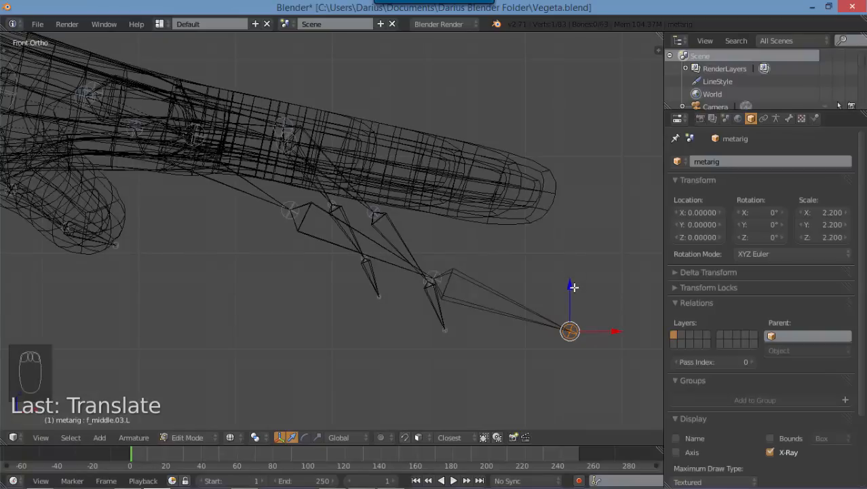
{"action": "left_click_drag", "start_coordinate": [573, 286], "coordinate": [546, 154]}
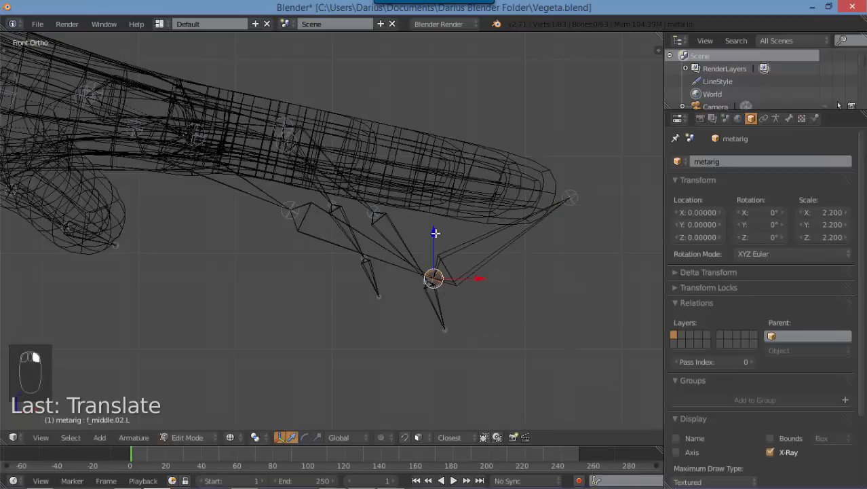
{"action": "left_click_drag", "start_coordinate": [435, 233], "coordinate": [432, 130]}
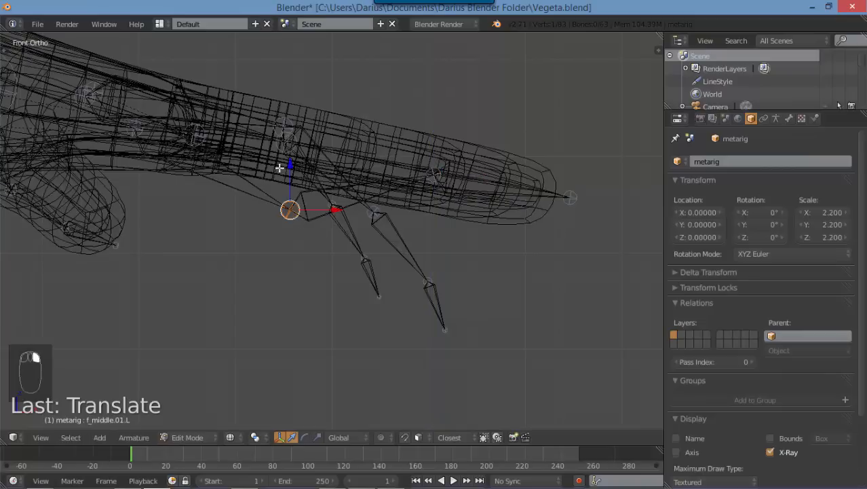
{"action": "left_click_drag", "start_coordinate": [288, 167], "coordinate": [296, 105]}
- Return to solid shading and hide the middle finger's three bones and its palm bone
{"action": "key", "text": "z"}
{"action": "middle_click_drag", "start_coordinate": [291, 186], "coordinate": [252, 197]}
{"action": "right_click", "coordinate": [164, 124]}
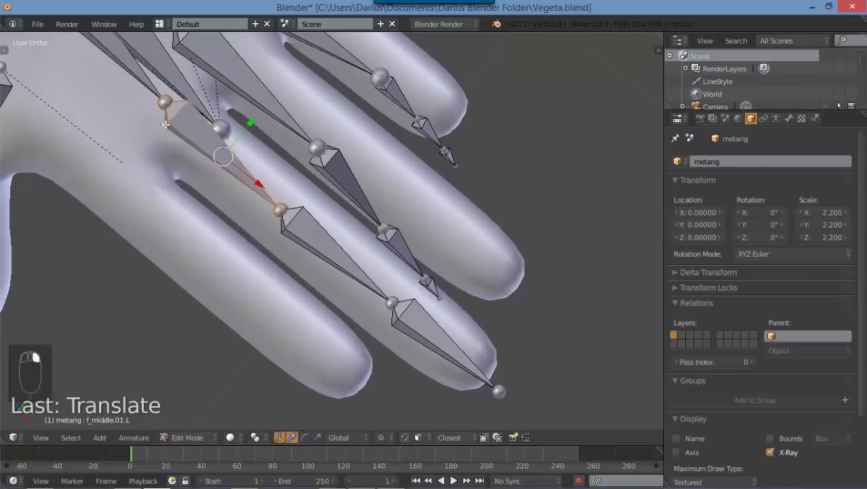
{"action": "right_click", "coordinate": [387, 298]}
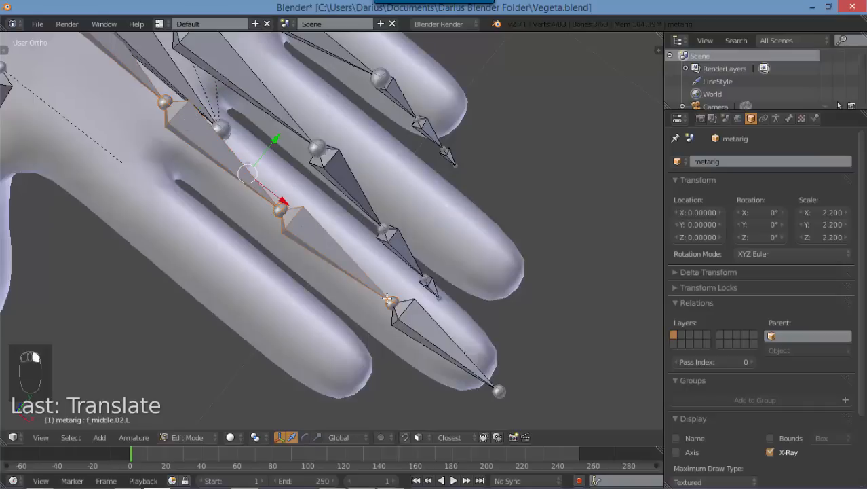
{"action": "right_click", "coordinate": [439, 349]}
{"action": "key", "text": "h"}
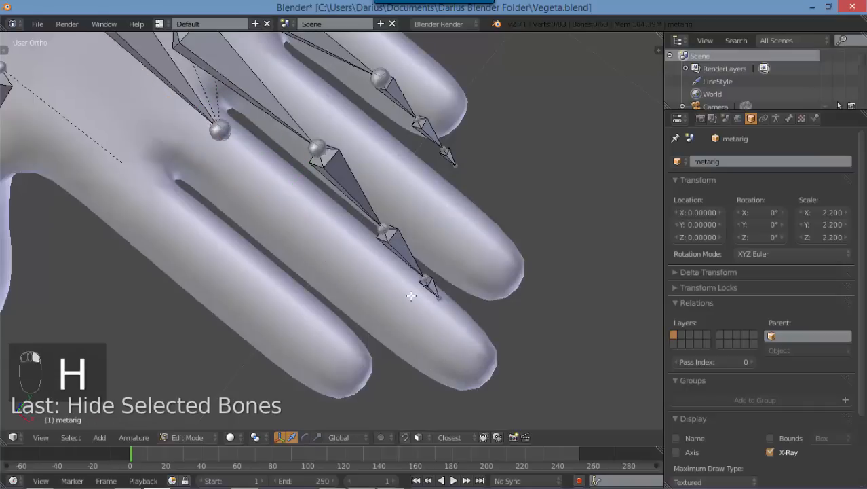
- From the top view, move the ring finger's tip joint just past the end of the glove's ring fingertip
{"action": "key", "text": "KP_7"}
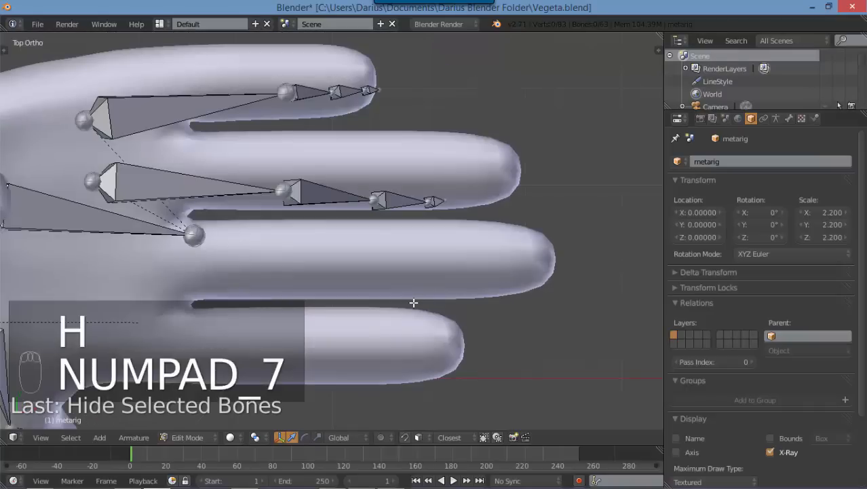
{"action": "scroll", "coordinate": [435, 219], "scroll_direction": "up", "scroll_amount": 2}
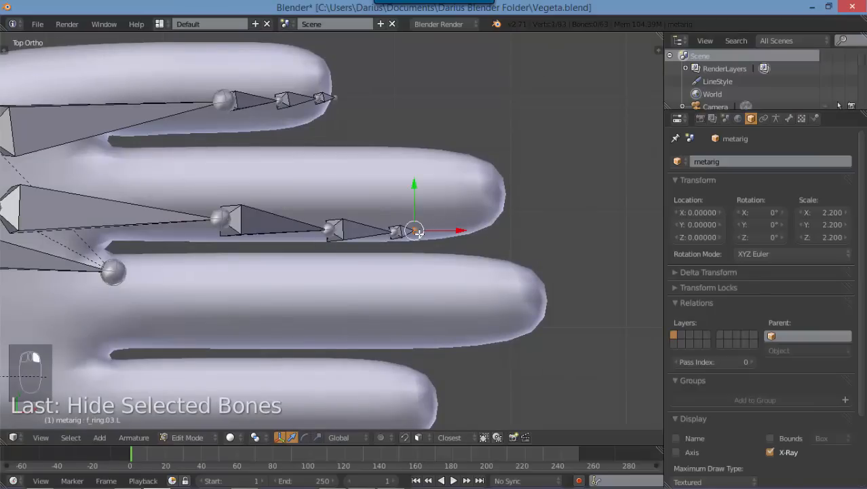
{"action": "key", "text": "g"}
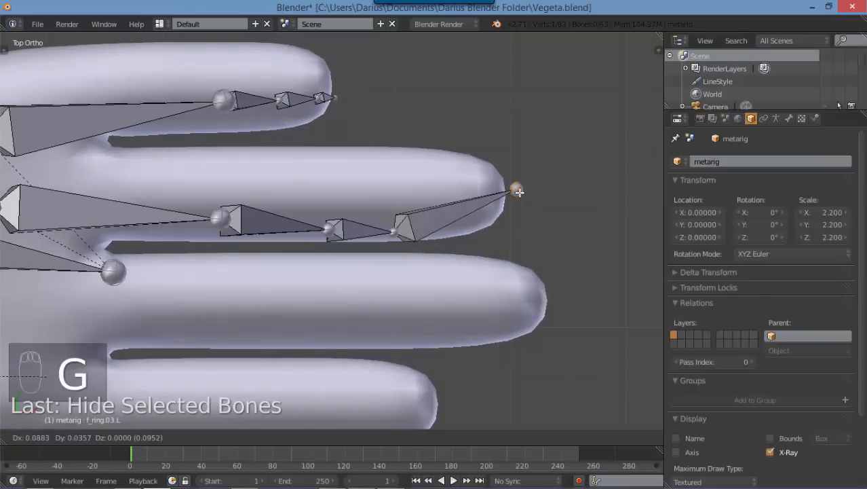
{"action": "left_click", "coordinate": [516, 189]}
- Move the ring finger's whole palm bone back towards the wrist
{"action": "middle_click_drag", "start_coordinate": [359, 209], "coordinate": [438, 191], "text": "shift"}
{"action": "middle_click_drag", "start_coordinate": [240, 201], "coordinate": [419, 187], "text": "shift"}
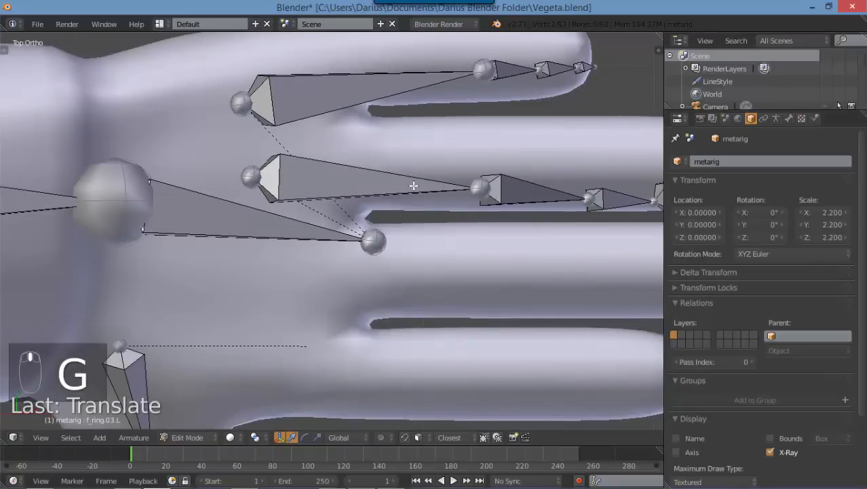
{"action": "right_click", "coordinate": [413, 185]}
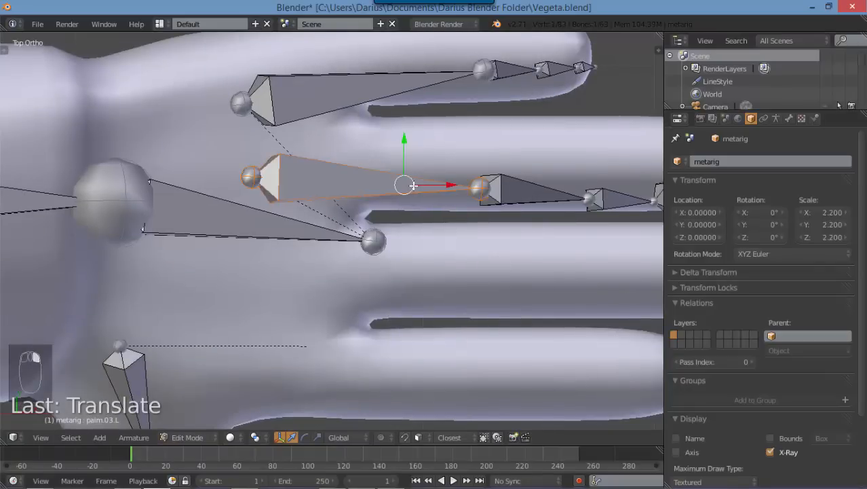
{"action": "key", "text": "g"}
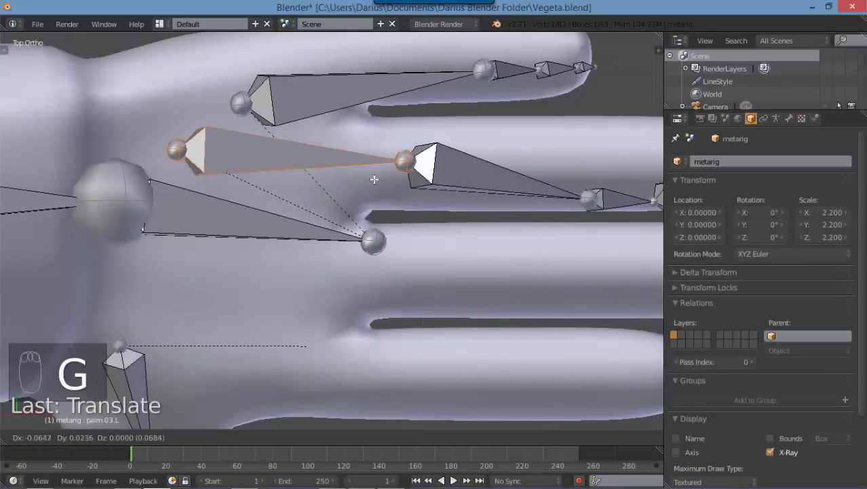
{"action": "left_click", "coordinate": [343, 174]}
- Shift the ring palm bone into line with the ring finger, and move the finger's first inner joint back towards the knuckle
{"action": "middle_click_drag", "start_coordinate": [493, 193], "coordinate": [289, 245], "text": "shift"}
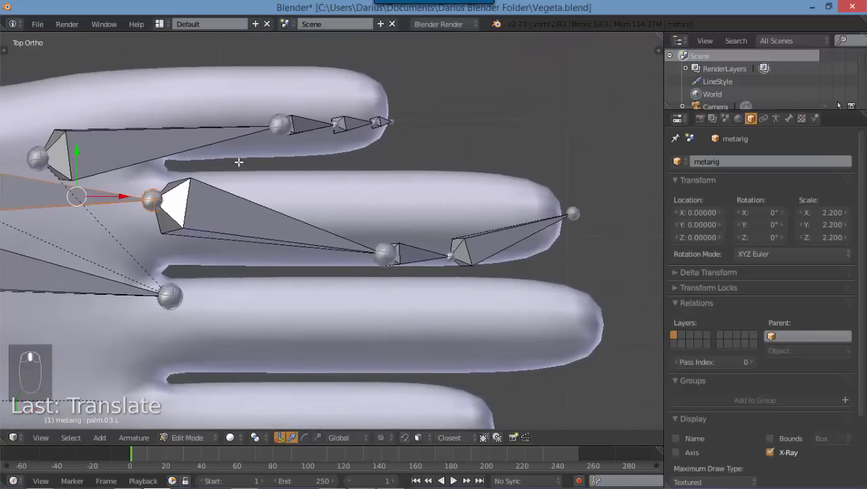
{"action": "key", "text": "g"}
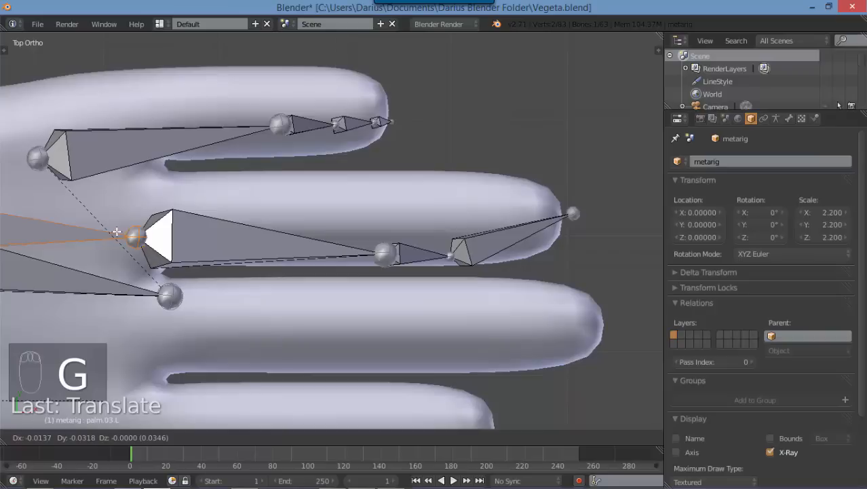
{"action": "left_click", "coordinate": [102, 230]}
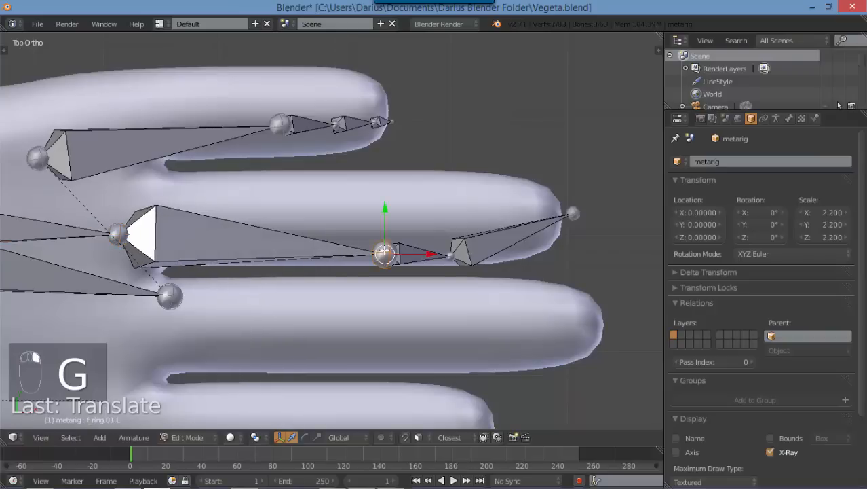
{"action": "key", "text": "g"}
{"action": "left_click", "coordinate": [252, 230]}
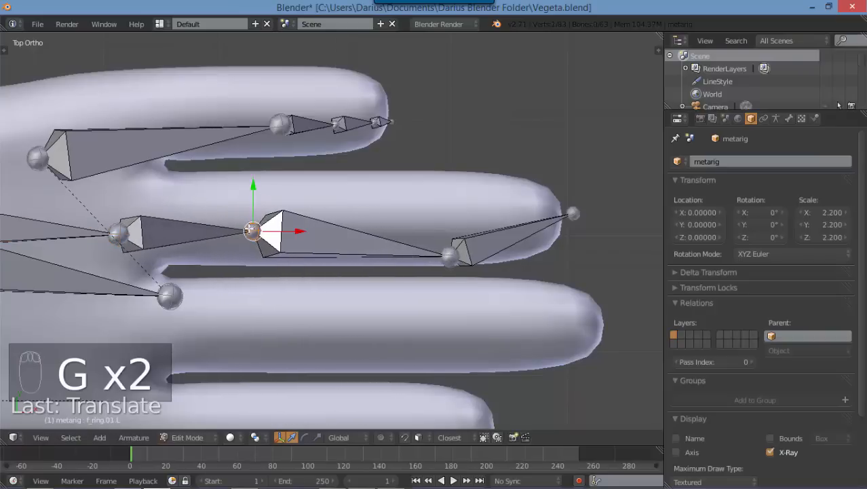
- In top wireframe view, move the ring finger bones' two middle joints onto the finger's knuckles and align the end joint with its centreline
{"action": "key", "text": "z"}
{"action": "scroll", "coordinate": [264, 248], "scroll_direction": "up", "scroll_amount": 3}
{"action": "key", "text": "g"}
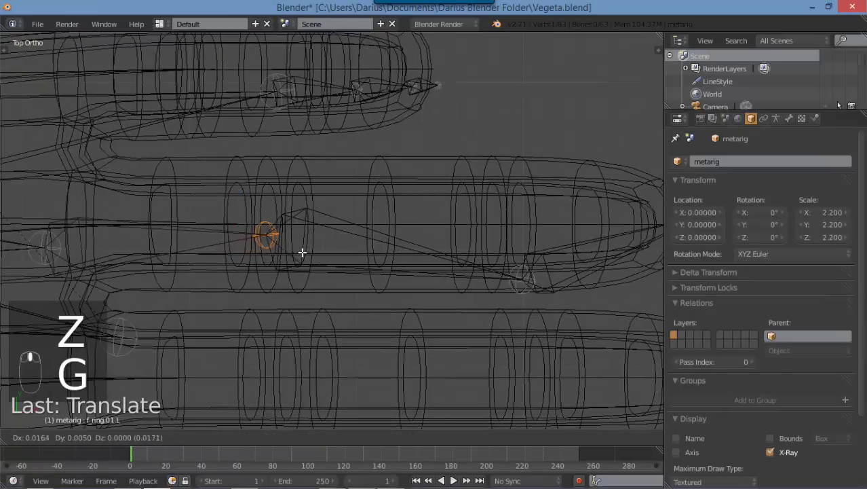
{"action": "left_click", "coordinate": [290, 252]}
{"action": "right_click", "coordinate": [519, 277]}
{"action": "key", "text": "g"}
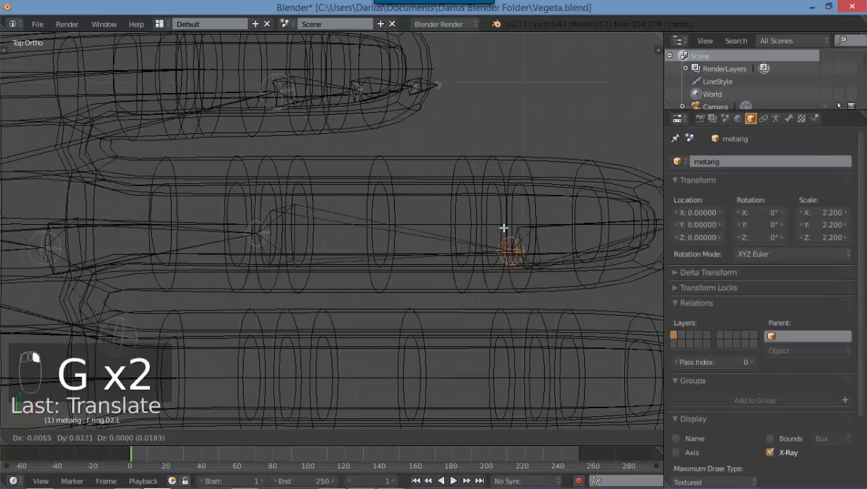
{"action": "left_click", "coordinate": [490, 226]}
{"action": "scroll", "coordinate": [522, 231], "scroll_direction": "down", "scroll_amount": 2}
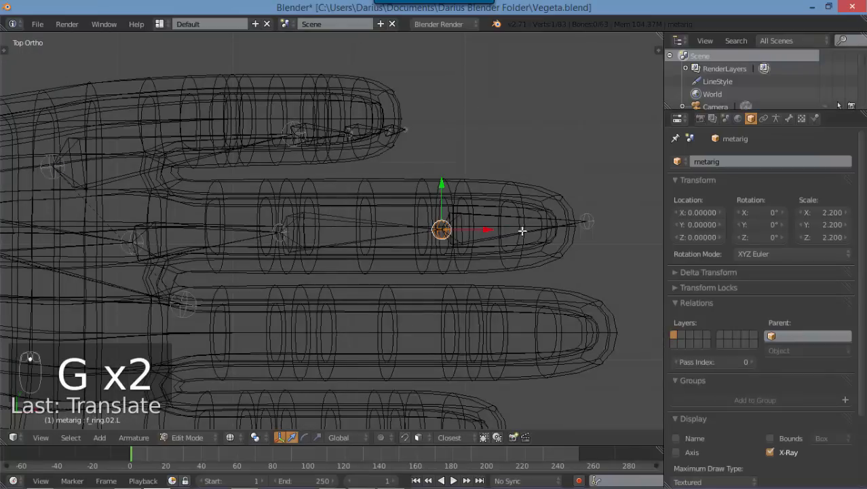
{"action": "right_click", "coordinate": [589, 225]}
{"action": "key", "text": "g"}
{"action": "left_click", "coordinate": [591, 232]}
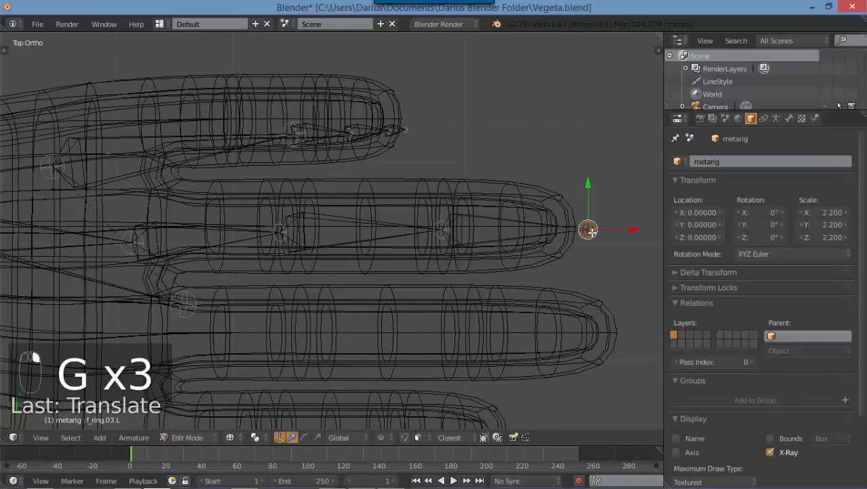
- In front view, raise the ring finger's end joint and both middle joints vertically into the finger mesh
{"action": "key", "text": "KP_1"}
{"action": "scroll", "coordinate": [296, 224], "scroll_direction": "up", "scroll_amount": 1}
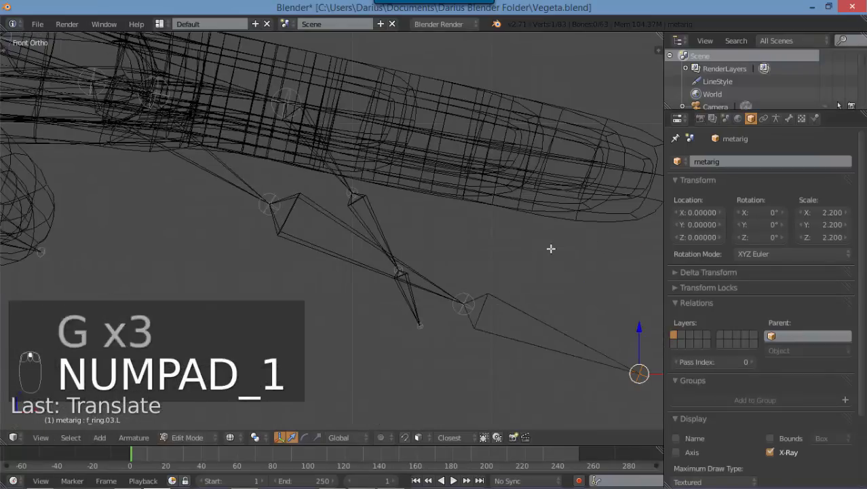
{"action": "scroll", "coordinate": [551, 249], "scroll_direction": "down", "scroll_amount": 1}
{"action": "left_click_drag", "start_coordinate": [591, 305], "coordinate": [620, 141]}
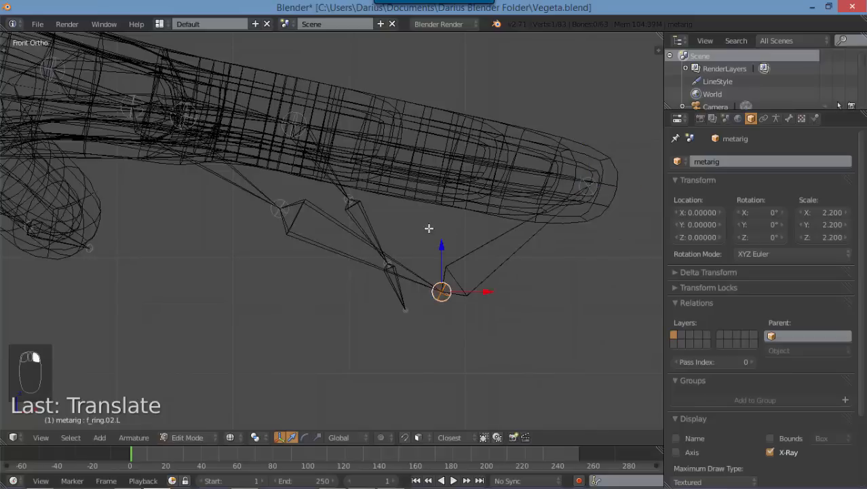
{"action": "left_click_drag", "start_coordinate": [442, 250], "coordinate": [450, 119]}
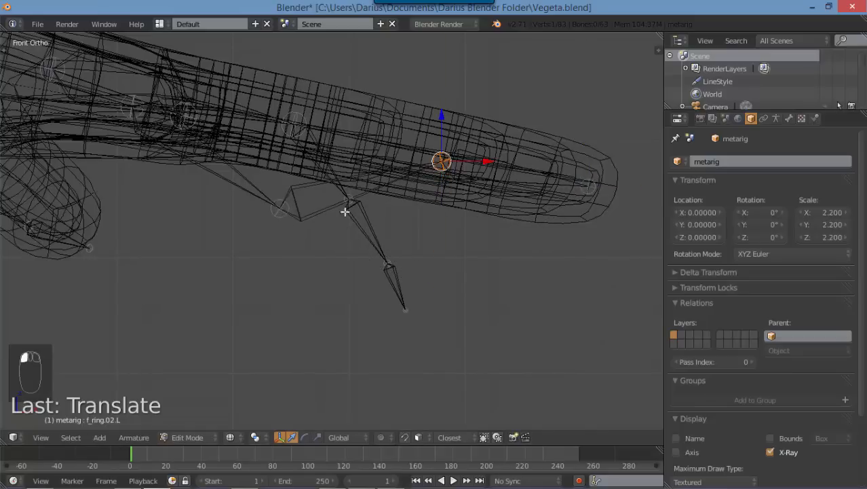
{"action": "left_click_drag", "start_coordinate": [283, 165], "coordinate": [285, 87]}
- Select the whole ring finger bone chain, including its palm bone, and hide it
{"action": "middle_click_drag", "start_coordinate": [325, 194], "coordinate": [273, 209]}
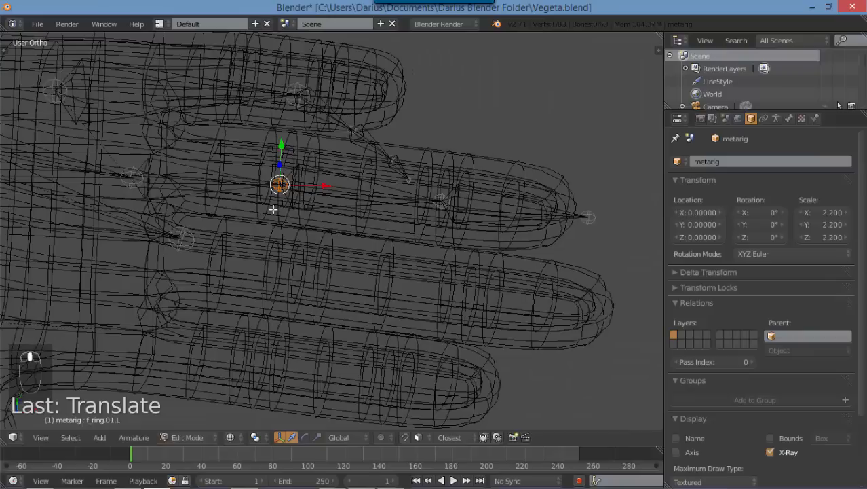
{"action": "right_click", "coordinate": [241, 185], "text": "shift"}
{"action": "right_click", "coordinate": [367, 193], "text": "shift"}
{"action": "right_click", "coordinate": [470, 216], "text": "shift"}
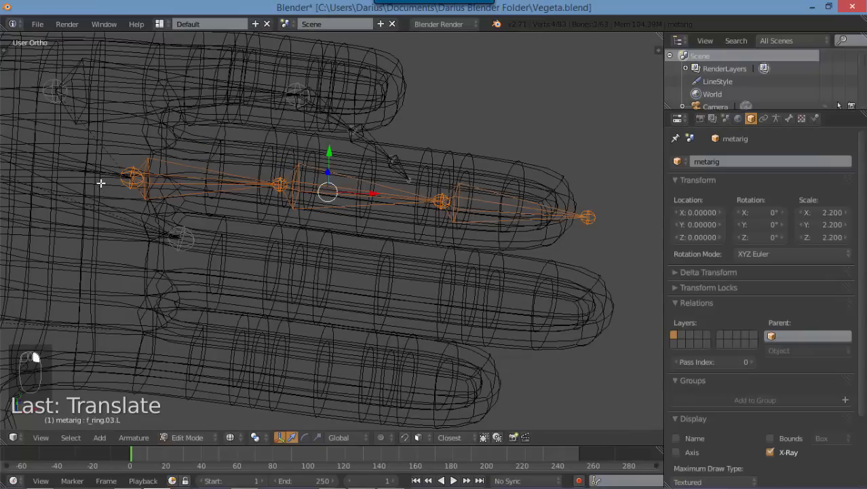
{"action": "right_click", "coordinate": [95, 177], "text": "shift"}
{"action": "key", "text": "h"}
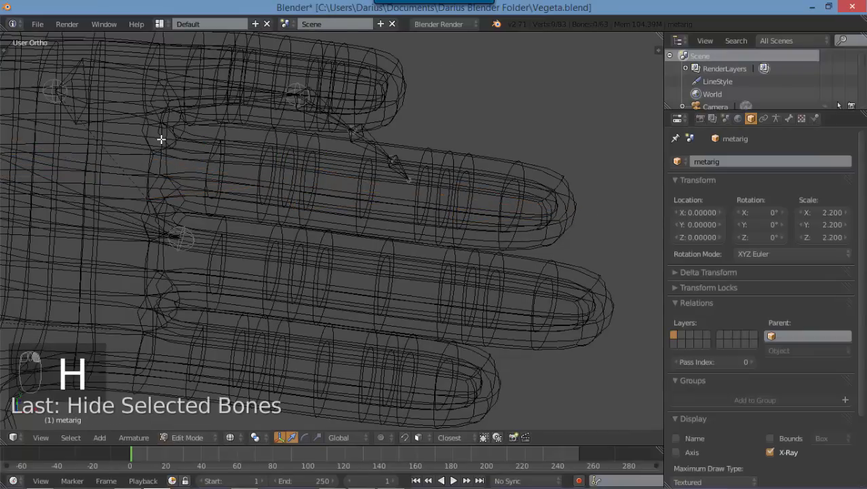
- In solid top view, move the pinky's palm bone (palm.04.L) back toward the wrist so its tip sits at the finger's base
{"action": "key", "text": "KP_7"}
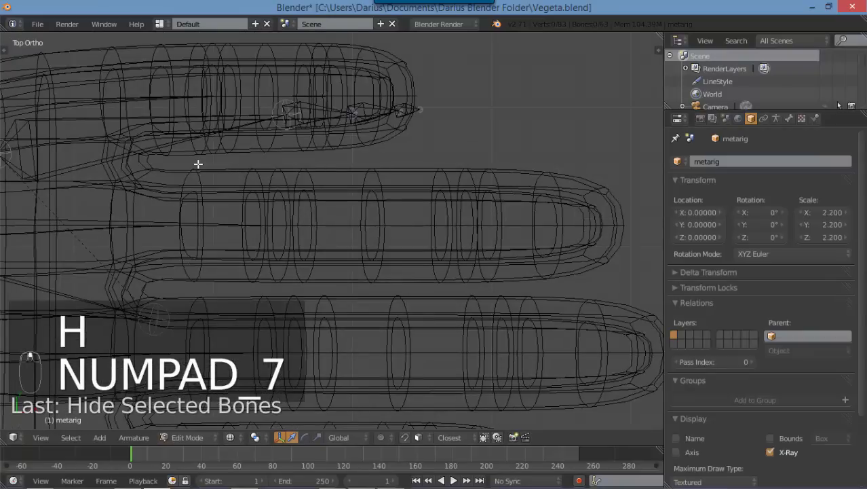
{"action": "key", "text": "z"}
{"action": "scroll", "coordinate": [251, 156], "scroll_direction": "up", "scroll_amount": 3}
{"action": "right_click", "coordinate": [314, 154]}
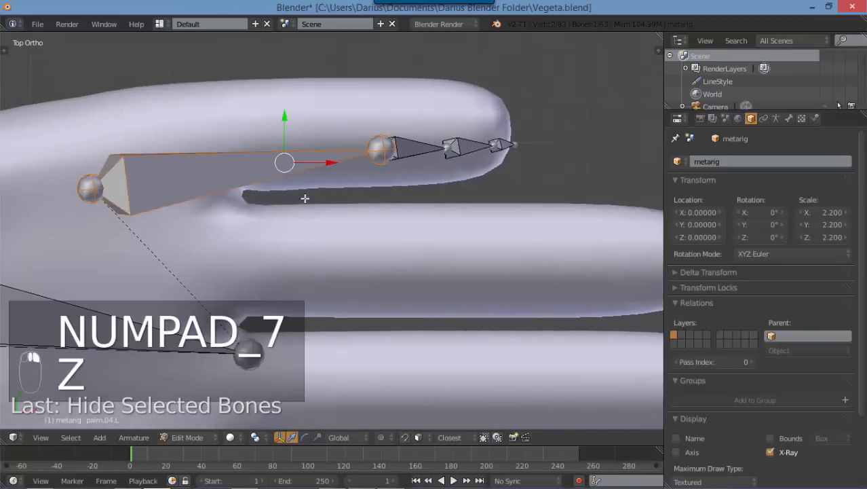
{"action": "scroll", "coordinate": [304, 198], "scroll_direction": "down", "scroll_amount": 6}
{"action": "scroll", "coordinate": [323, 223], "scroll_direction": "up", "scroll_amount": 4}
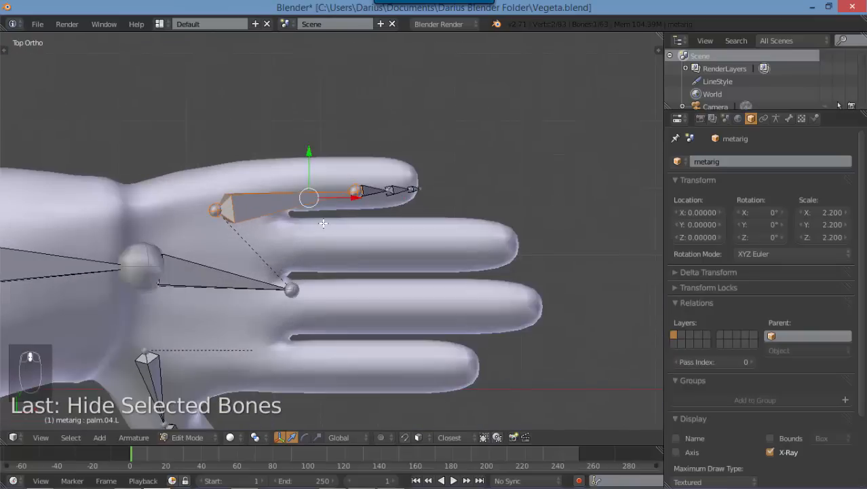
{"action": "key", "text": "g"}
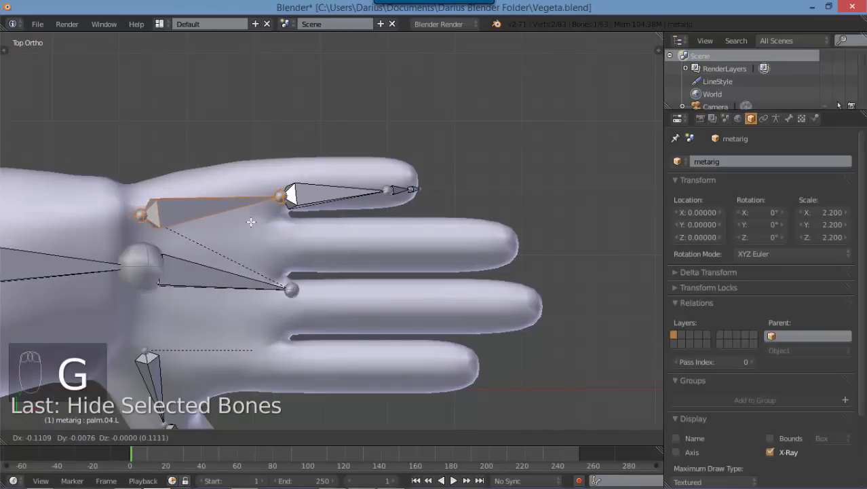
{"action": "left_click", "coordinate": [251, 222]}
{"action": "scroll", "coordinate": [389, 206], "scroll_direction": "up", "scroll_amount": 2}
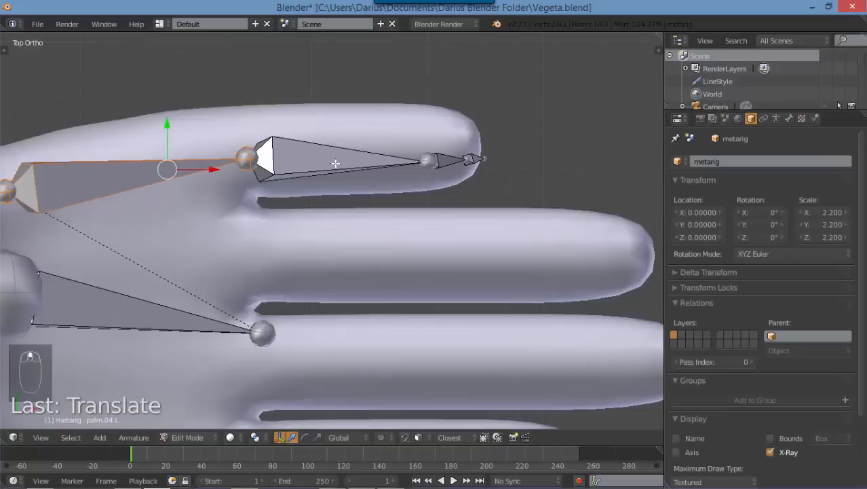
- Rotate the pinky's palm bone slightly and shift it a little lower to line up with the hand
{"action": "key", "text": "r"}
{"action": "left_click", "coordinate": [302, 179]}
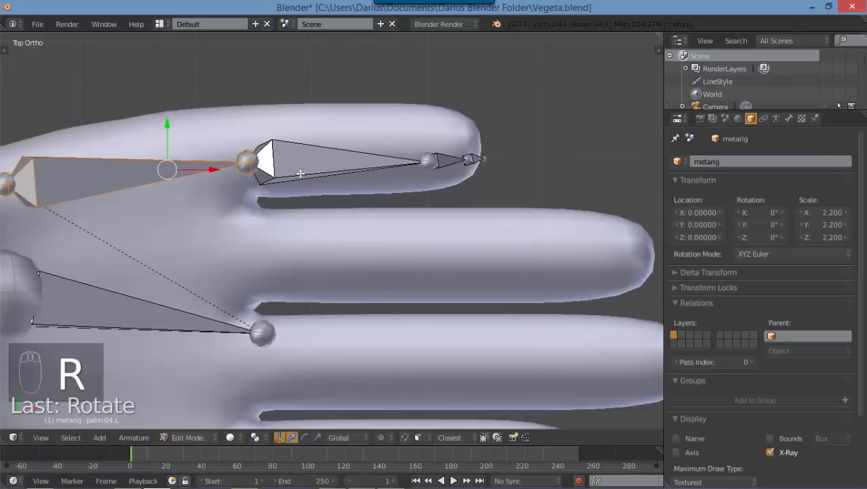
{"action": "key", "text": "g"}
{"action": "left_click", "coordinate": [316, 180]}
- Move the end of the first pinky bone onto the finger's first knuckle and shift the pinky's base joint back toward the palm
{"action": "right_click", "coordinate": [428, 166]}
{"action": "key", "text": "g"}
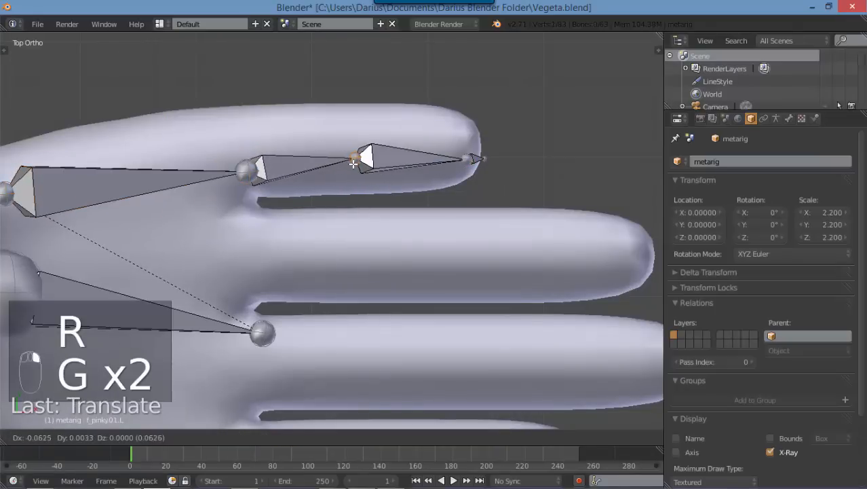
{"action": "left_click", "coordinate": [359, 145]}
{"action": "key", "text": "z"}
{"action": "scroll", "coordinate": [335, 205], "scroll_direction": "up", "scroll_amount": 3}
{"action": "key", "text": "g"}
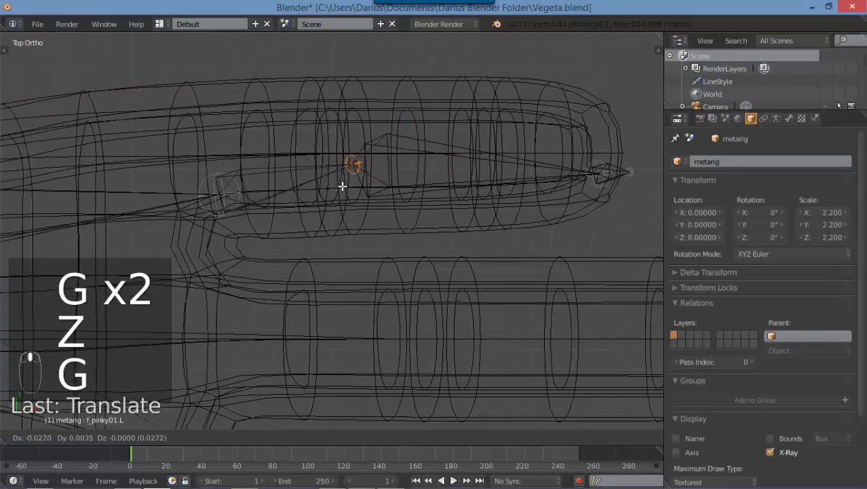
{"action": "left_click", "coordinate": [319, 186]}
{"action": "right_click", "coordinate": [221, 198]}
{"action": "key", "text": "g"}
{"action": "right_click", "coordinate": [342, 198]}
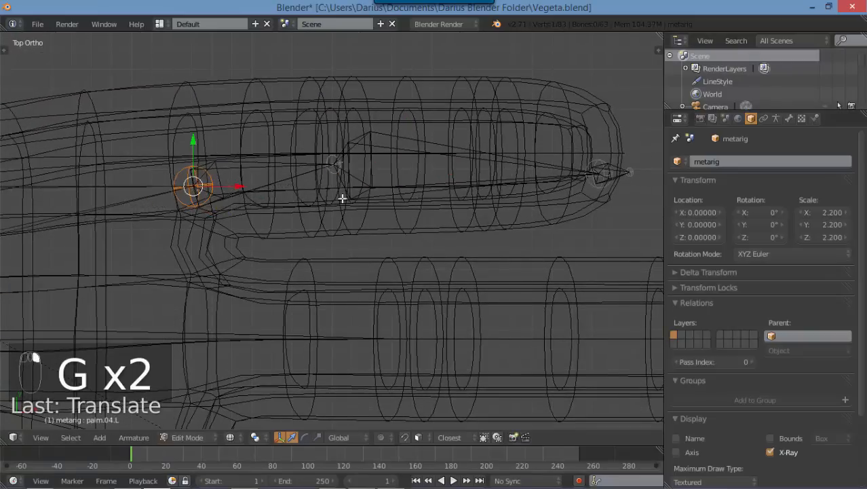
- Move the last pinky bone (f_pinky.03.L) back to the outer knuckle and extend its end joint just past the fingertip
{"action": "right_click", "coordinate": [578, 173]}
{"action": "right_click", "coordinate": [602, 172]}
{"action": "key", "text": "g"}
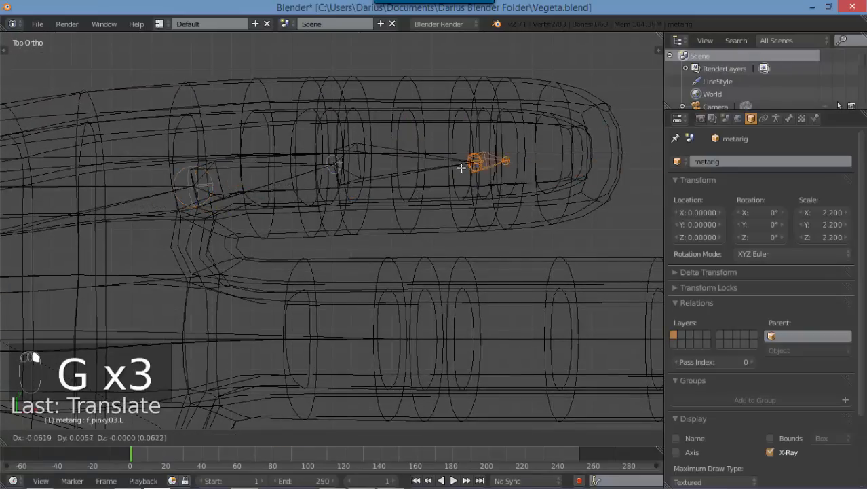
{"action": "right_click", "coordinate": [538, 171]}
{"action": "key", "text": "g"}
{"action": "left_click", "coordinate": [440, 154]}
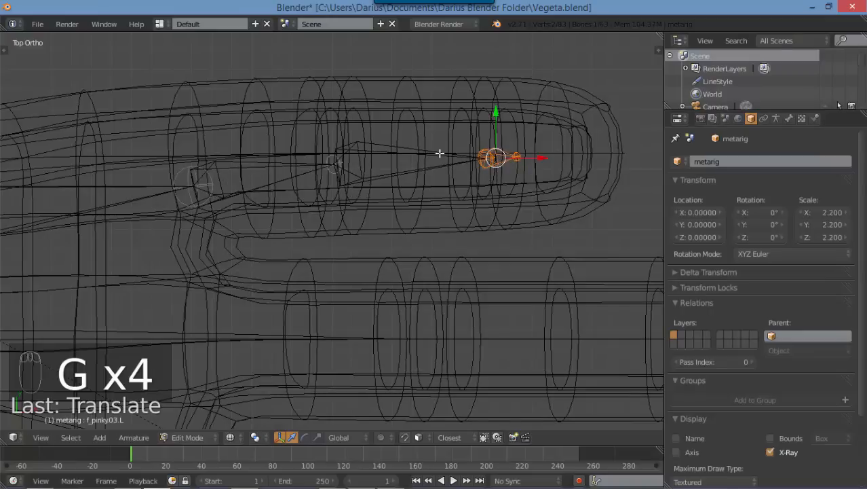
{"action": "key", "text": "g"}
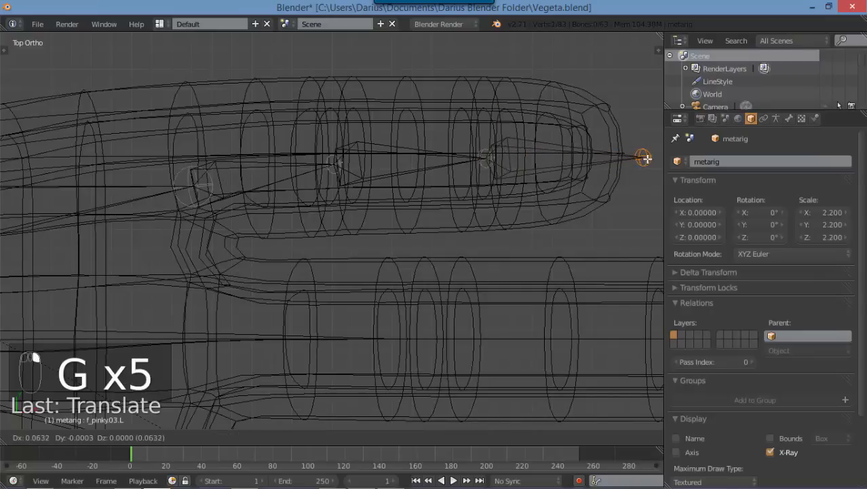
{"action": "left_click", "coordinate": [657, 158]}
{"action": "key", "text": "g"}
{"action": "left_click", "coordinate": [635, 182]}
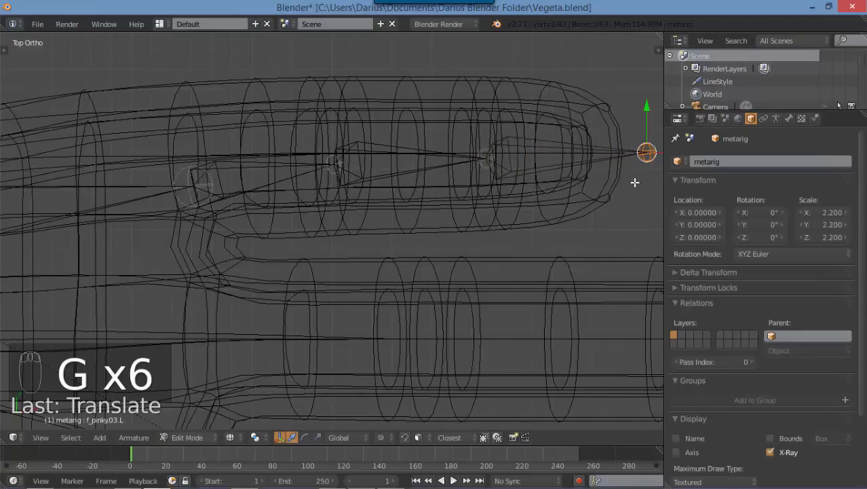
- Fine-tune the pinky's base joint and first knuckle joint, shifting both slightly back and down in top view
{"action": "key", "text": "g"}
{"action": "left_click", "coordinate": [333, 165]}
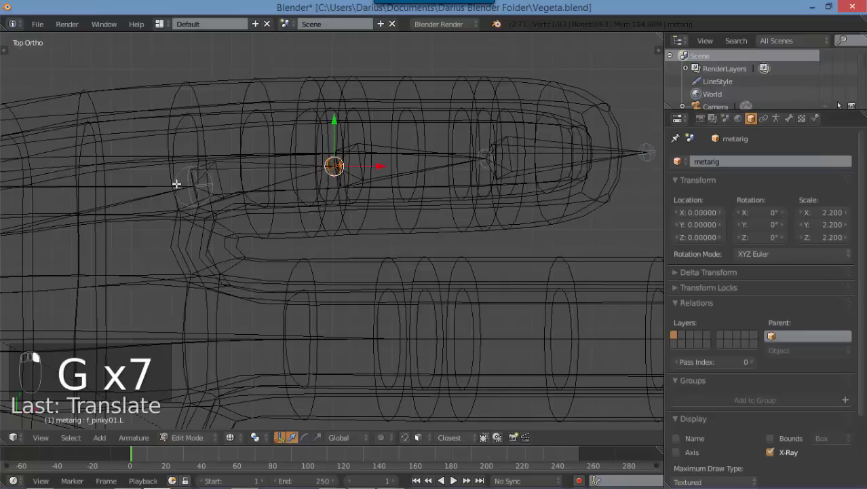
{"action": "key", "text": "g"}
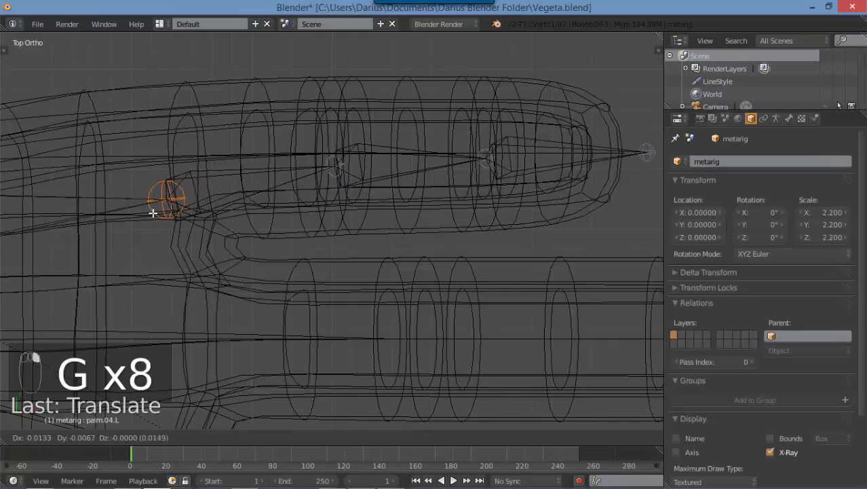
{"action": "left_click", "coordinate": [148, 212]}
{"action": "key", "text": "g"}
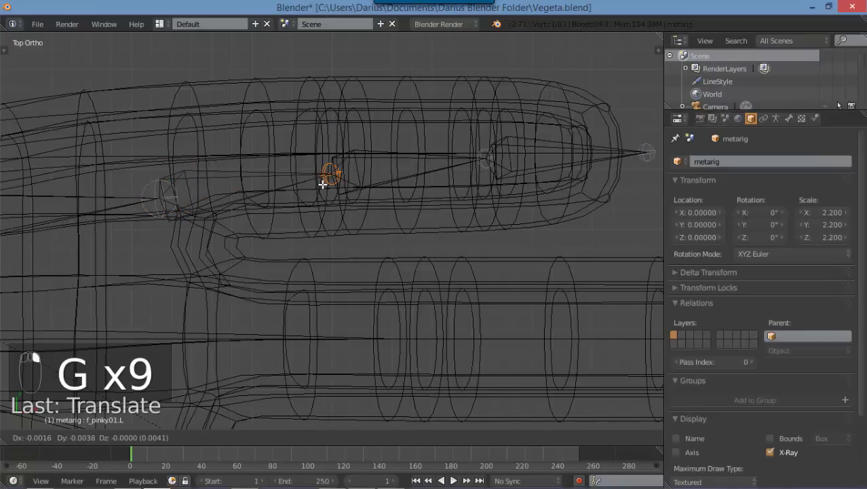
{"action": "left_click", "coordinate": [323, 183]}
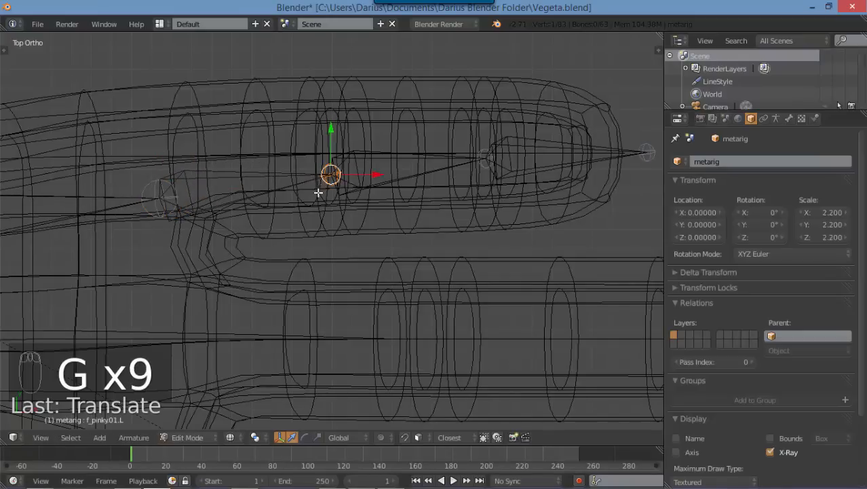
- In front view, raise the pinky's first knuckle joint, outer knuckle joint and end joint up into the hand mesh
{"action": "key", "text": "KP_1"}
{"action": "left_click_drag", "start_coordinate": [333, 136], "coordinate": [330, 35]}
{"action": "middle_click_drag", "start_coordinate": [445, 245], "coordinate": [372, 242], "text": "shift"}
{"action": "right_click", "coordinate": [418, 279]}
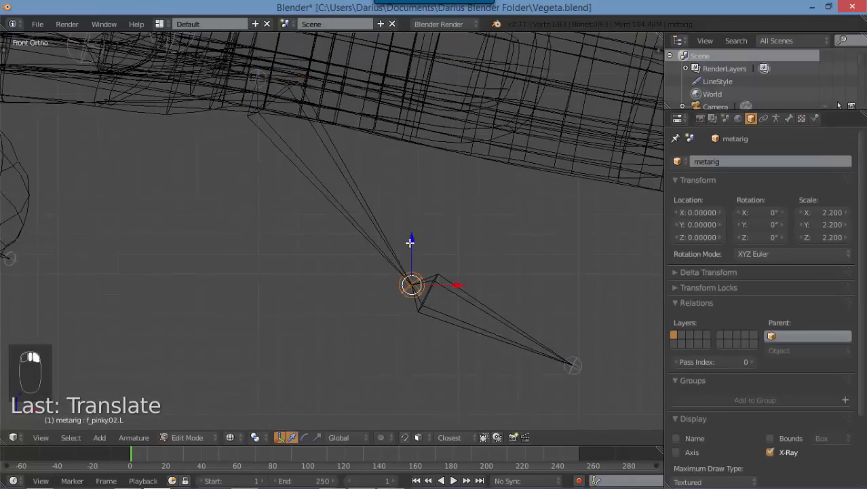
{"action": "left_click_drag", "start_coordinate": [410, 242], "coordinate": [437, 77]}
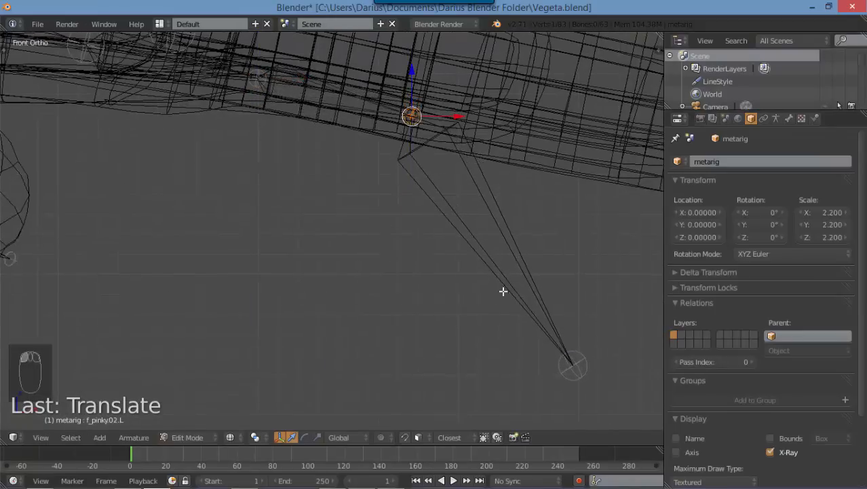
{"action": "left_click_drag", "start_coordinate": [581, 313], "coordinate": [524, 127]}
- Select the three pinky finger bones and raise them together toward the middle of the finger's thickness
{"action": "right_click", "coordinate": [359, 100], "text": "shift"}
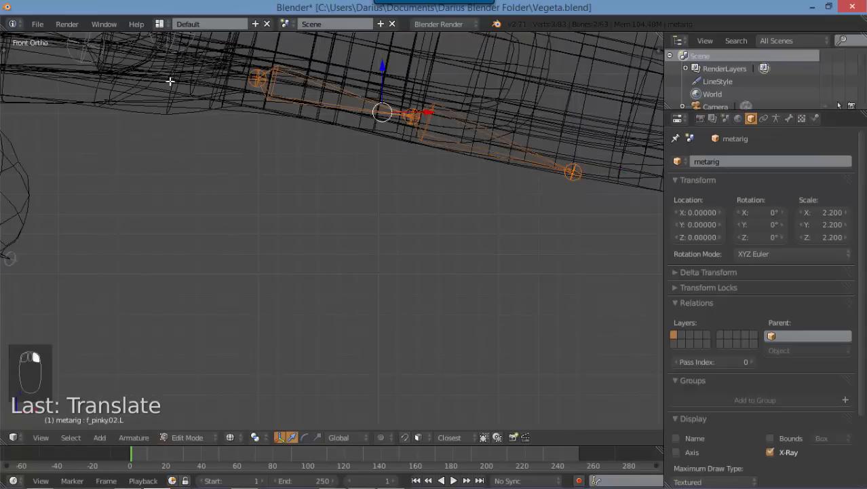
{"action": "middle_click_drag", "start_coordinate": [201, 107], "coordinate": [239, 163], "text": "shift"}
{"action": "right_click", "coordinate": [275, 150], "text": "shift"}
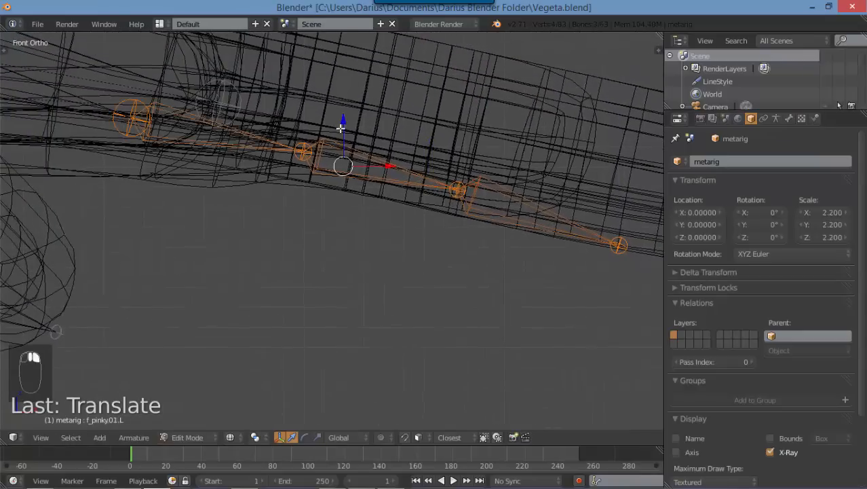
{"action": "left_click_drag", "start_coordinate": [340, 127], "coordinate": [350, 70]}
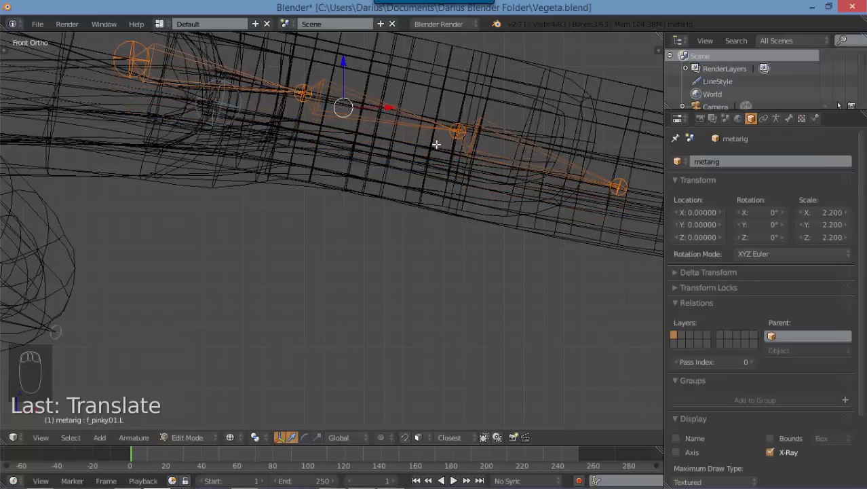
- Reveal all hidden finger bones in solid shading and show the metarig's armature data settings
{"action": "key", "text": "a"}
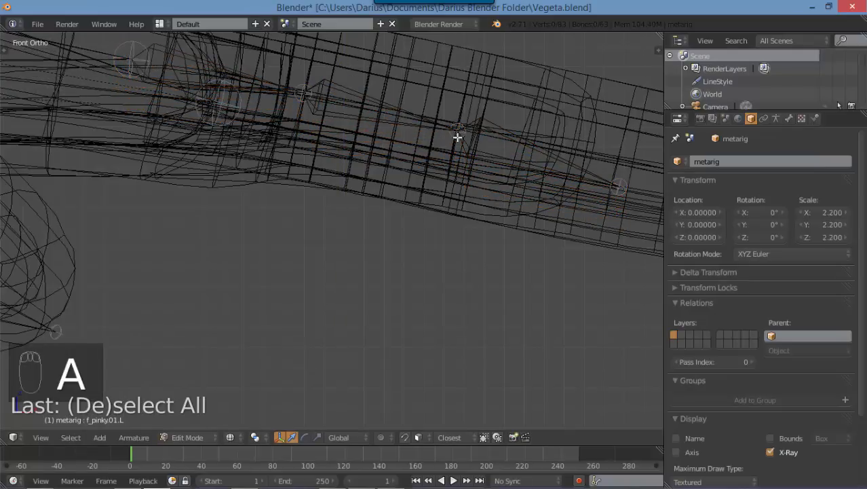
{"action": "mouse_move", "coordinate": [458, 137]}
{"action": "middle_mouse_down"}
{"action": "mouse_move", "coordinate": [399, 205]}
{"action": "mouse_move", "coordinate": [265, 252]}
{"action": "mouse_move", "coordinate": [364, 223]}
{"action": "mouse_move", "coordinate": [475, 210]}
{"action": "middle_mouse_up"}
{"action": "key", "text": "z"}
{"action": "key", "text": "alt+h"}
{"action": "scroll", "coordinate": [265, 252], "scroll_direction": "down", "scroll_amount": 5}
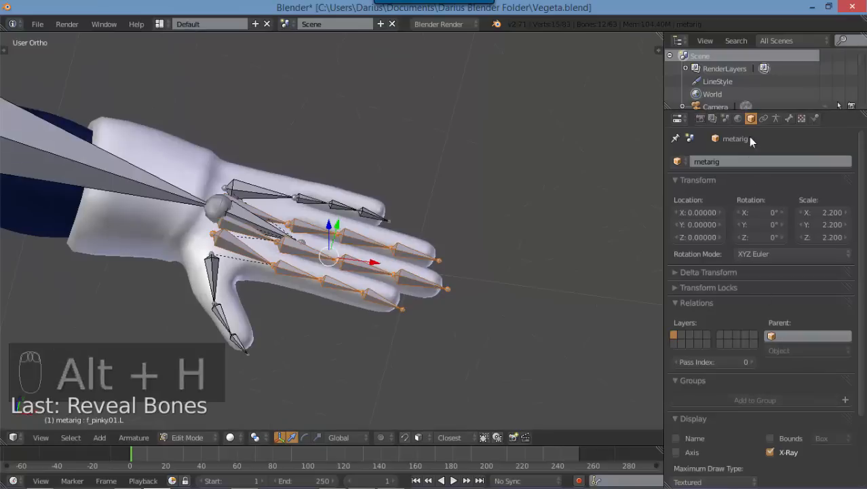
{"action": "left_click", "coordinate": [775, 118]}
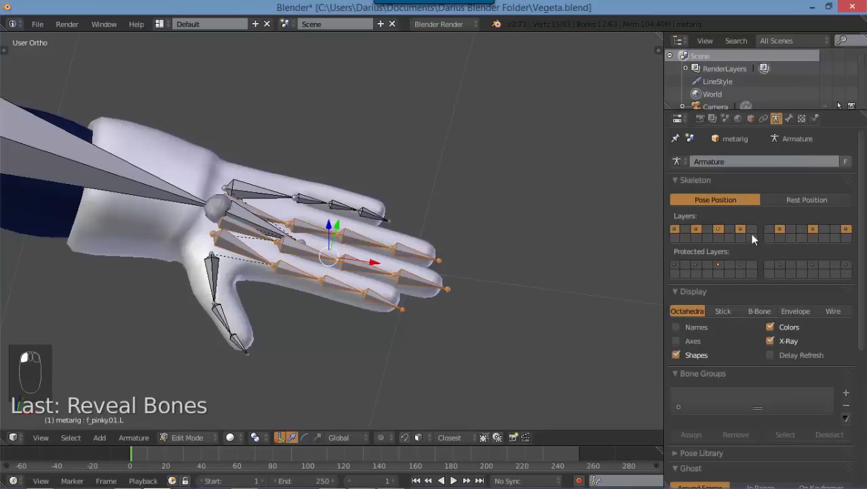
- Display the armature's bone axes to examine the orientation of the finger bones, and hide the axes again
{"action": "left_click", "coordinate": [689, 341]}
{"action": "scroll", "coordinate": [398, 270], "scroll_direction": "up", "scroll_amount": 3}
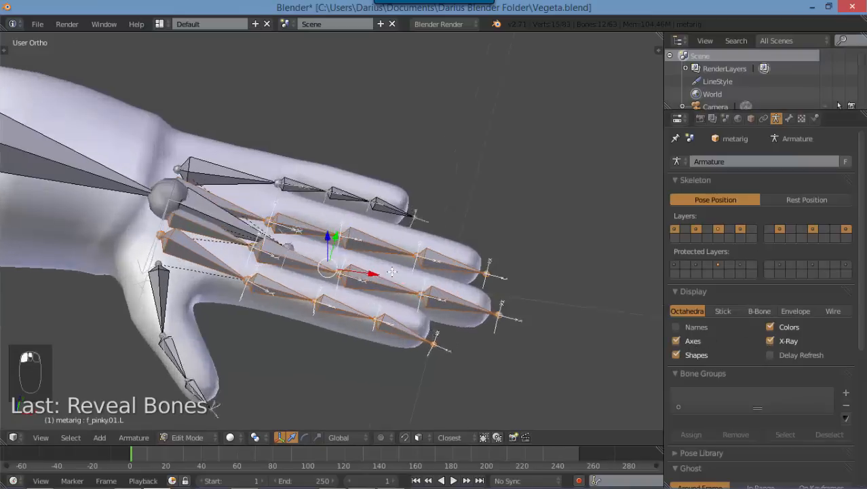
{"action": "middle_click_drag", "start_coordinate": [398, 270], "coordinate": [344, 260]}
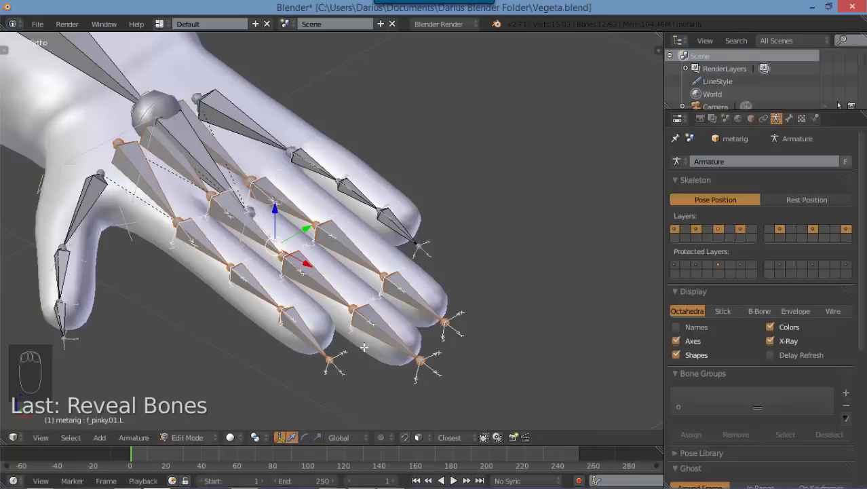
{"action": "middle_click_drag", "start_coordinate": [366, 260], "coordinate": [465, 240]}
{"action": "left_click", "coordinate": [676, 340]}
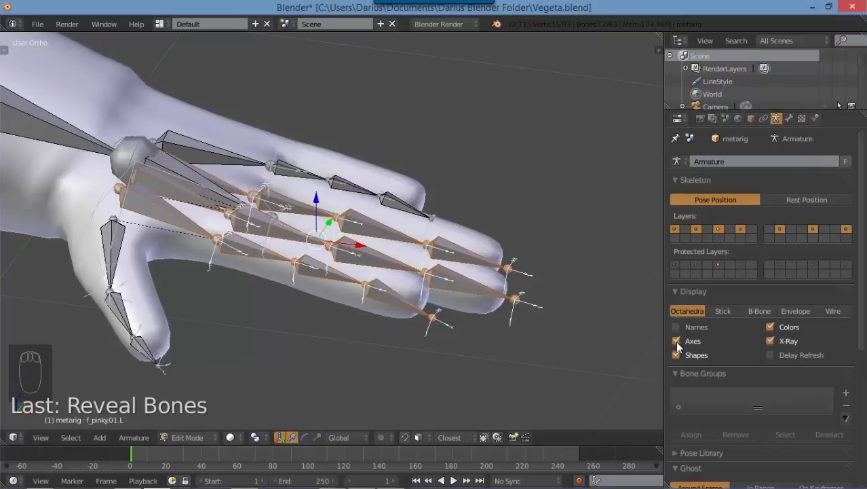
- In front view, select the left shin and foot bones and move them outward along X into the leg mesh
{"action": "middle_click_drag", "start_coordinate": [475, 291], "coordinate": [392, 224]}
{"action": "key", "text": "a"}
{"action": "scroll", "coordinate": [299, 278], "scroll_direction": "down", "scroll_amount": 5}
{"action": "key", "text": "KP_1"}
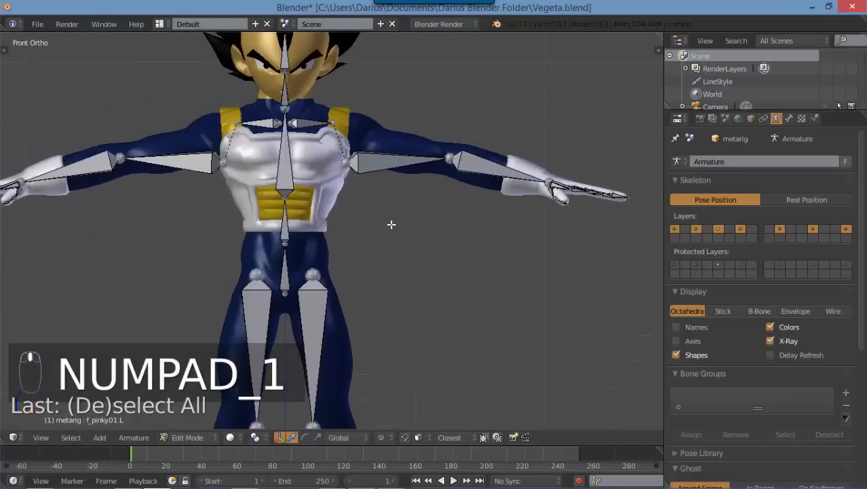
{"action": "scroll", "coordinate": [329, 270], "scroll_direction": "up", "scroll_amount": 2}
{"action": "middle_click_drag", "start_coordinate": [337, 400], "coordinate": [294, 90], "text": "shift"}
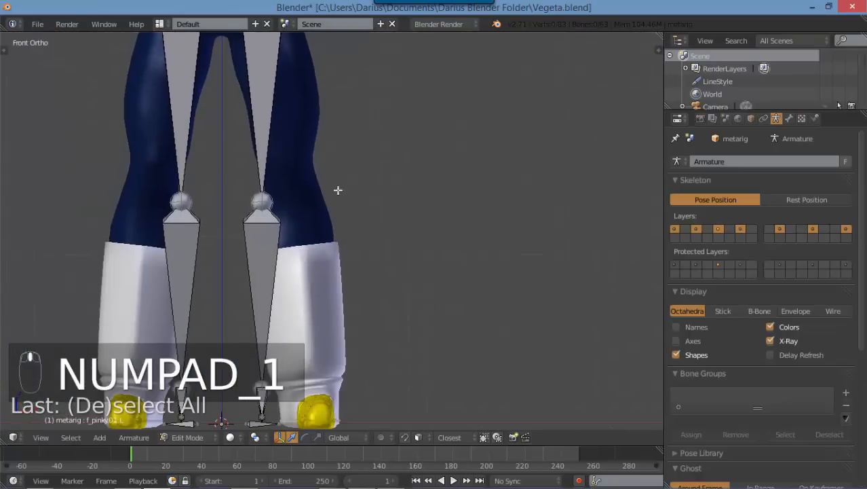
{"action": "middle_click_drag", "start_coordinate": [273, 252], "coordinate": [277, 157], "text": "shift"}
{"action": "key", "text": "b"}
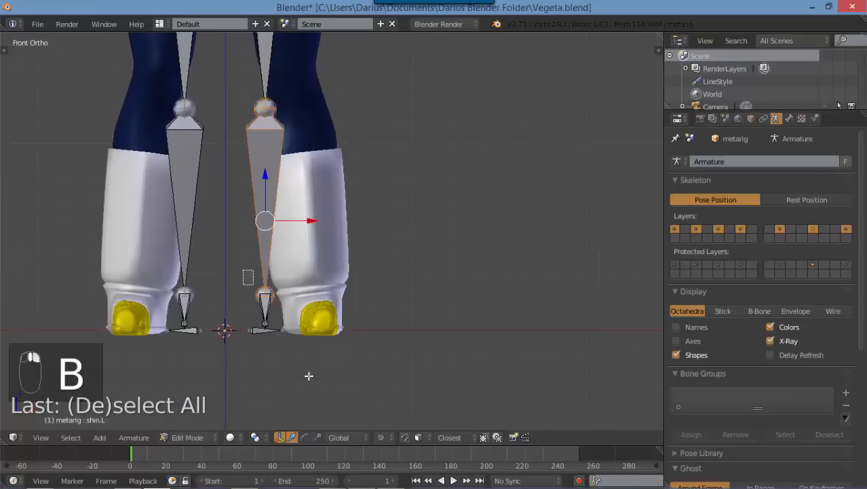
{"action": "left_click_drag", "start_coordinate": [311, 378], "coordinate": [243, 304]}
{"action": "left_click_drag", "start_coordinate": [312, 279], "coordinate": [345, 278]}
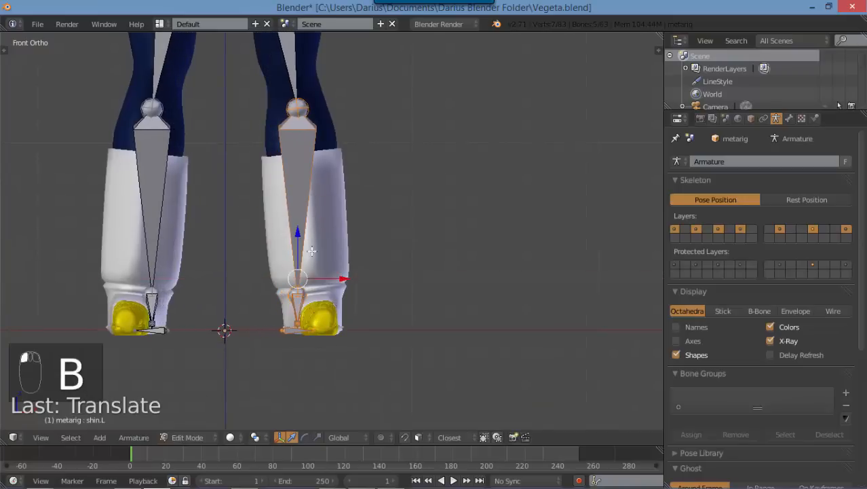
- In wireframe front view, raise the left knee joint and shift it slightly inward to match the knee of the mesh
{"action": "scroll", "coordinate": [304, 199], "scroll_direction": "down", "scroll_amount": 3}
{"action": "scroll", "coordinate": [302, 196], "scroll_direction": "up", "scroll_amount": 2}
{"action": "middle_click_drag", "start_coordinate": [320, 186], "coordinate": [347, 236], "text": "shift"}
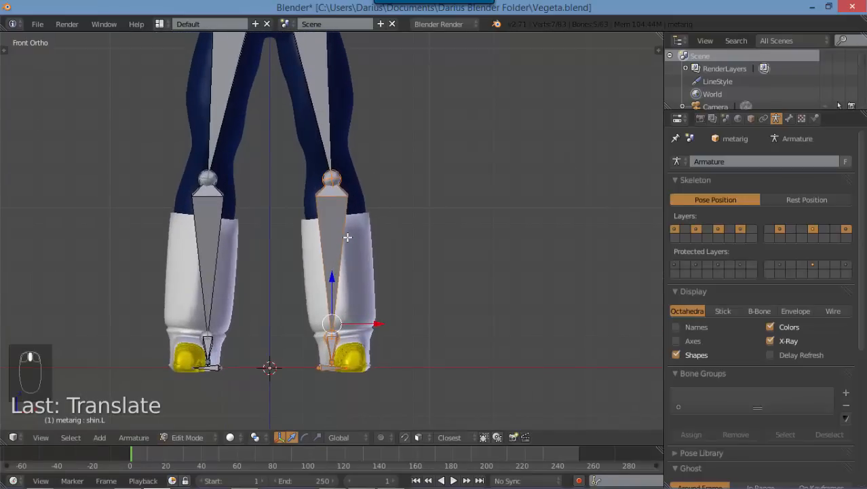
{"action": "key", "text": "z"}
{"action": "scroll", "coordinate": [351, 204], "scroll_direction": "up", "scroll_amount": 2}
{"action": "right_click", "coordinate": [342, 161]}
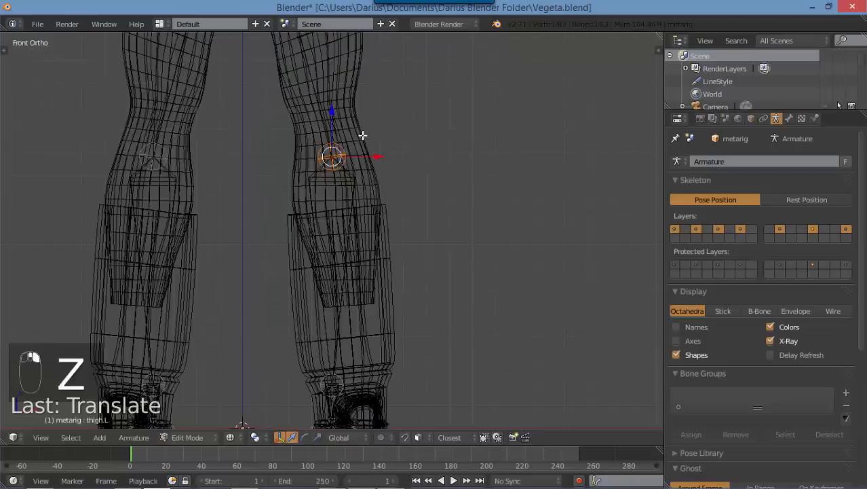
{"action": "key", "text": "g"}
{"action": "left_click", "coordinate": [352, 111]}
- Back in solid shading, select only the left foot bones and move them outward into the middle of the boot
{"action": "middle_click_drag", "start_coordinate": [386, 253], "coordinate": [381, 191], "text": "shift"}
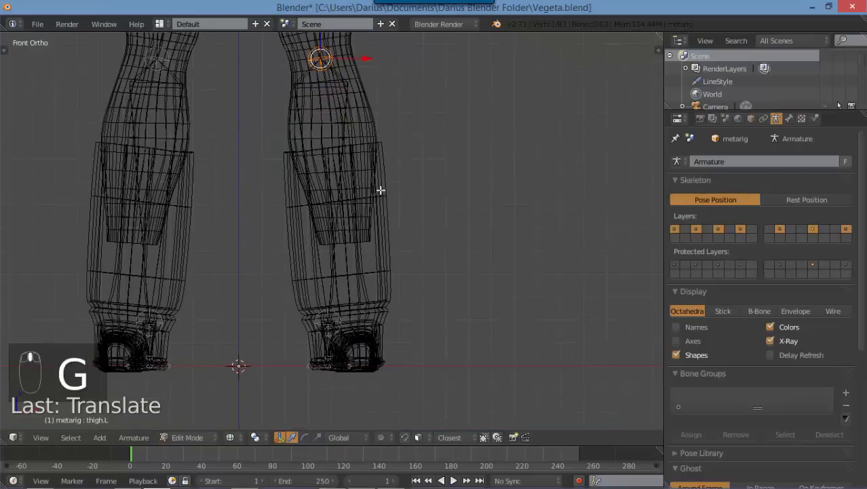
{"action": "key", "text": "a"}
{"action": "key", "text": "z"}
{"action": "key", "text": "b"}
{"action": "left_click_drag", "start_coordinate": [283, 285], "coordinate": [392, 366]}
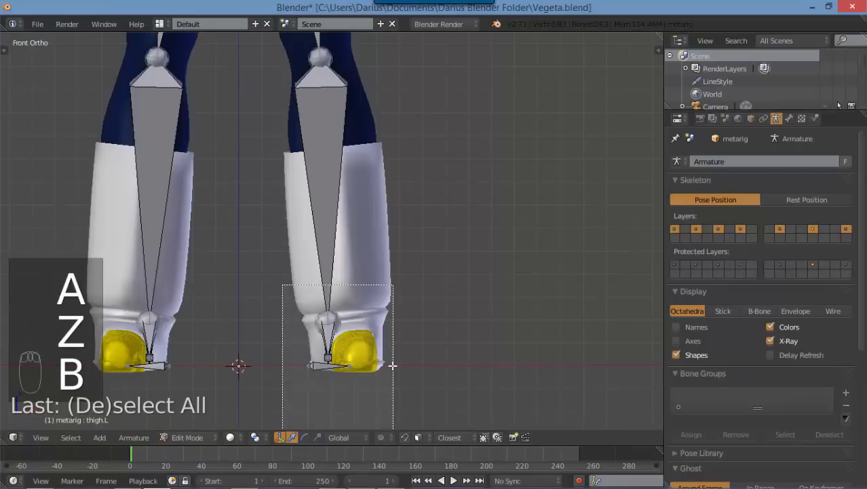
{"action": "key", "text": "g"}
{"action": "left_click", "coordinate": [463, 304]}
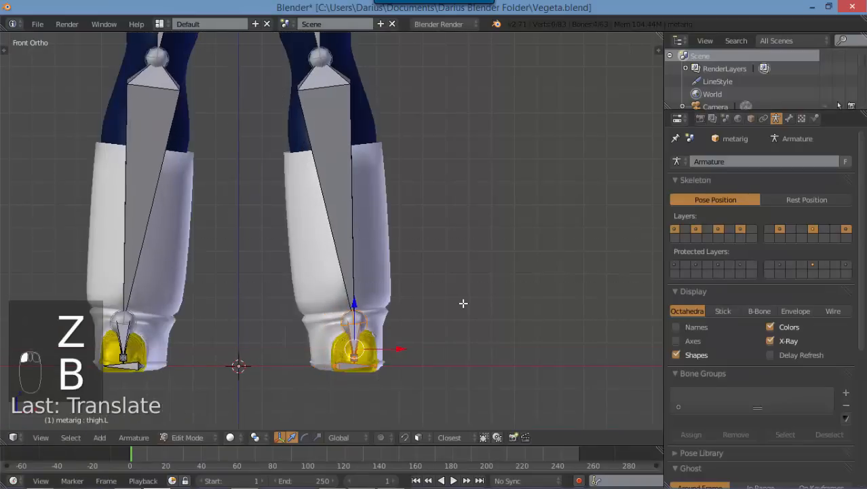
- Rotate the left foot bones slightly and scale them up to match the boot's size
{"action": "key", "text": "r"}
{"action": "left_click", "coordinate": [445, 330]}
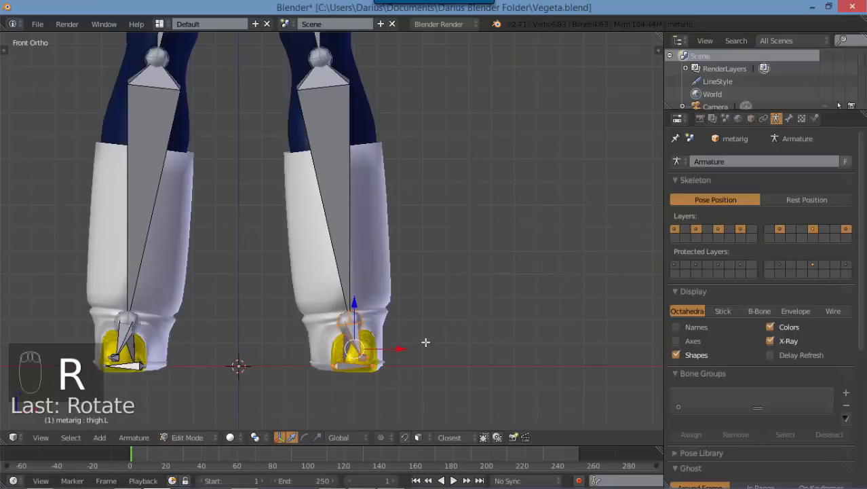
{"action": "key", "text": "s"}
{"action": "left_click", "coordinate": [422, 354]}
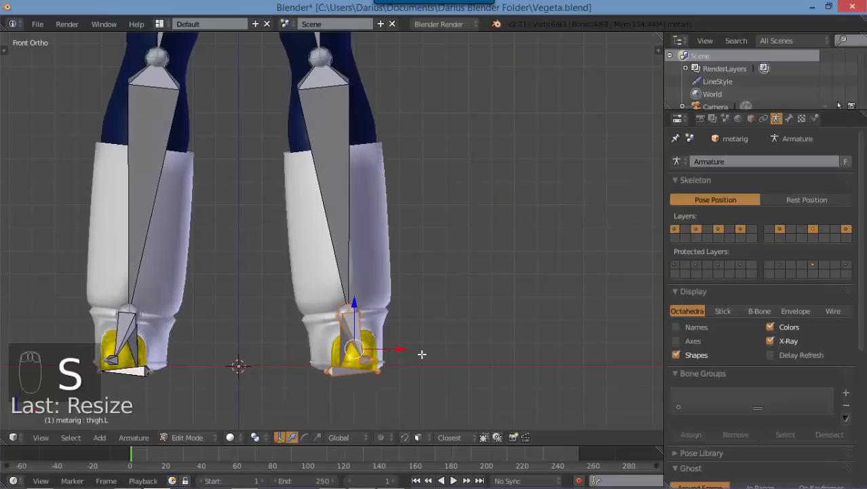
- In side view, move the foot bones forward along Y into the boot, and shift the toe bone farther into the yellow tip
{"action": "key", "text": "KP_3"}
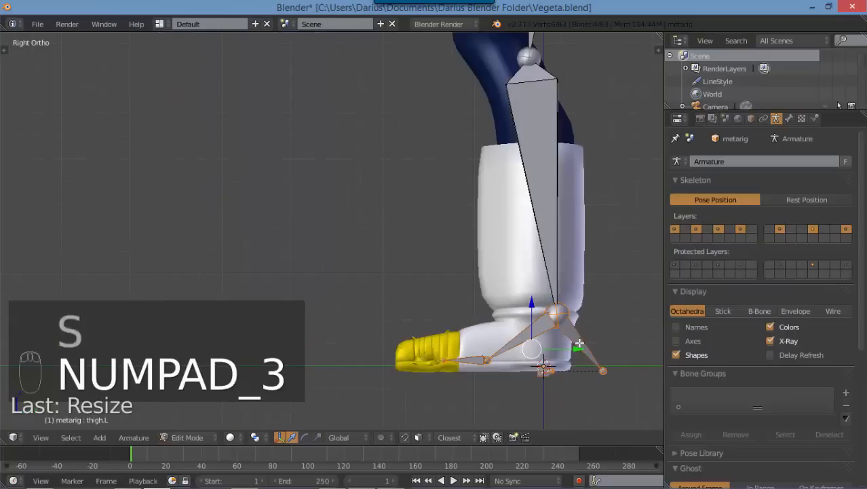
{"action": "left_click_drag", "start_coordinate": [577, 345], "coordinate": [543, 363]}
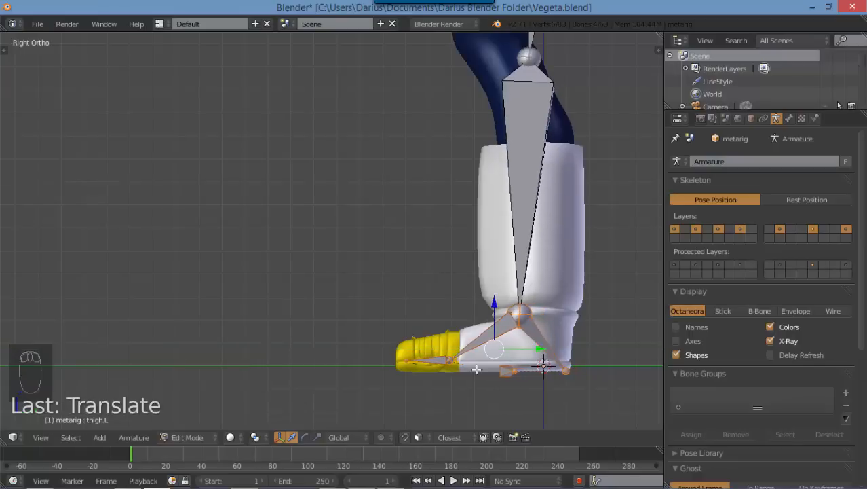
{"action": "right_click", "coordinate": [438, 359]}
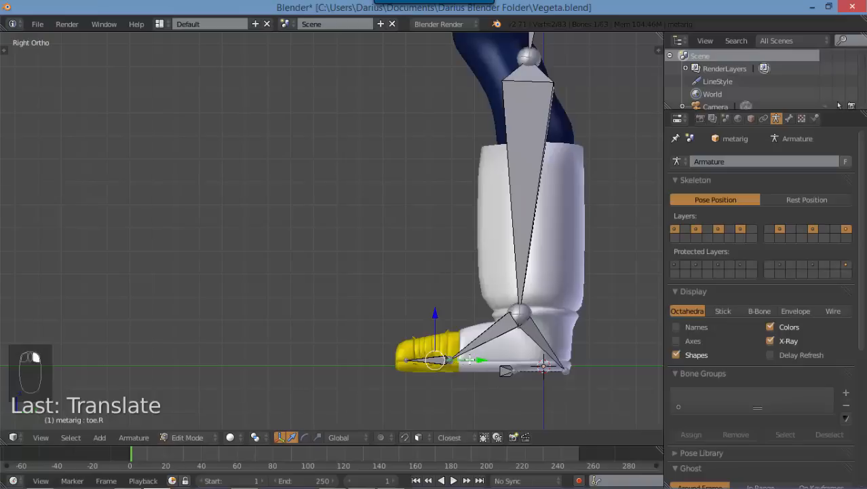
{"action": "left_click_drag", "start_coordinate": [481, 360], "coordinate": [470, 364]}
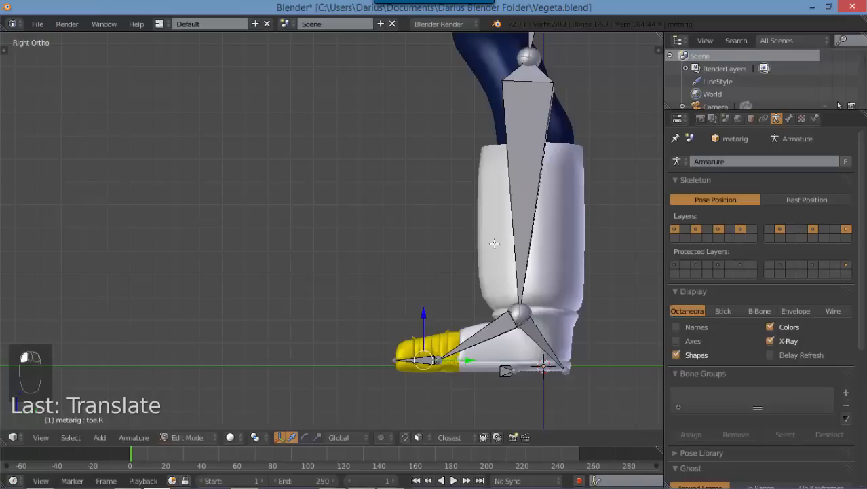
- In side view, move the knee joint forward and slightly up toward the front of the knee
{"action": "scroll", "coordinate": [498, 211], "scroll_direction": "down", "scroll_amount": 2}
{"action": "scroll", "coordinate": [499, 211], "scroll_direction": "up", "scroll_amount": 5}
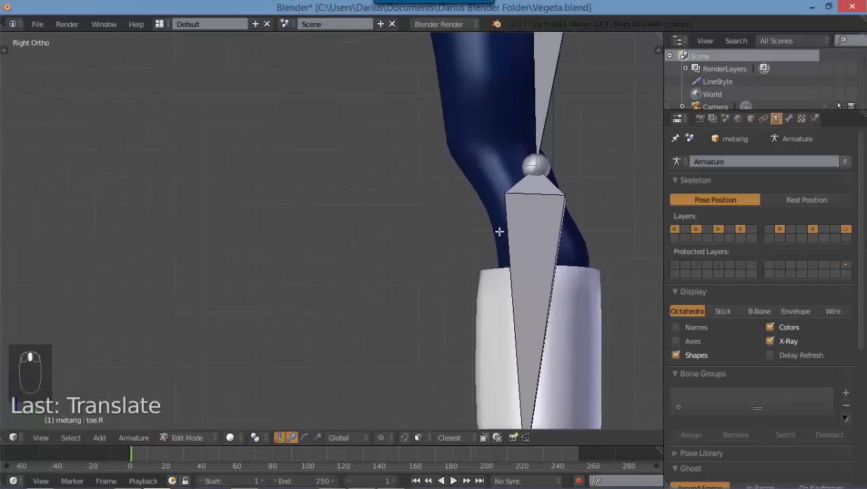
{"action": "right_click", "coordinate": [530, 202]}
{"action": "key", "text": "g"}
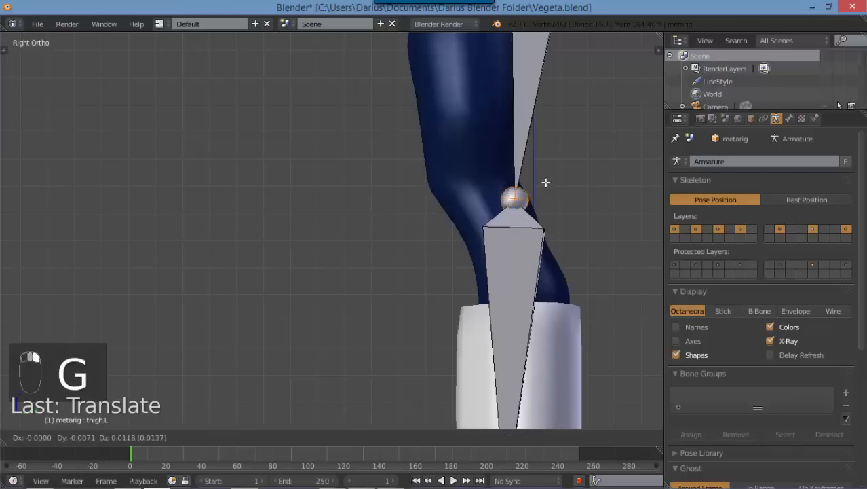
{"action": "left_click", "coordinate": [502, 186]}
- Move the ankle joint backward in side view so it sits above the heel of the boot
{"action": "scroll", "coordinate": [500, 197], "scroll_direction": "down", "scroll_amount": 3}
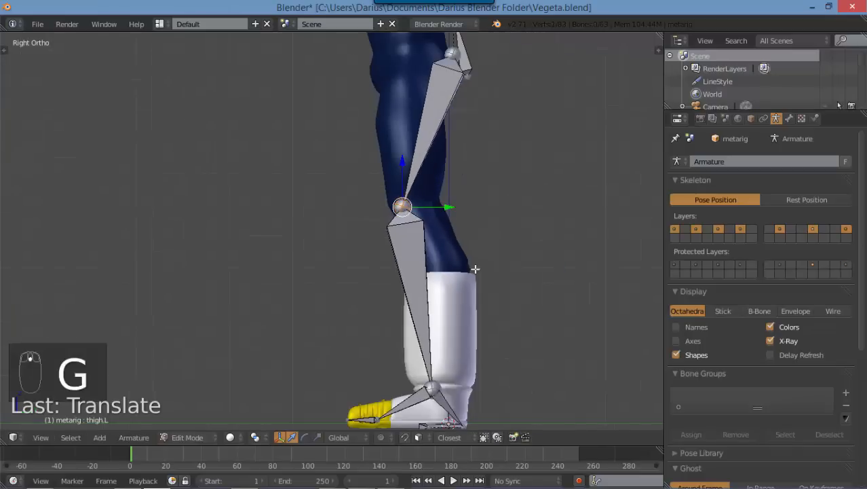
{"action": "scroll", "coordinate": [457, 251], "scroll_direction": "up", "scroll_amount": 2}
{"action": "middle_click_drag", "start_coordinate": [445, 281], "coordinate": [422, 306]}
{"action": "key", "text": "KP_3"}
{"action": "key", "text": "z"}
{"action": "key", "text": "z"}
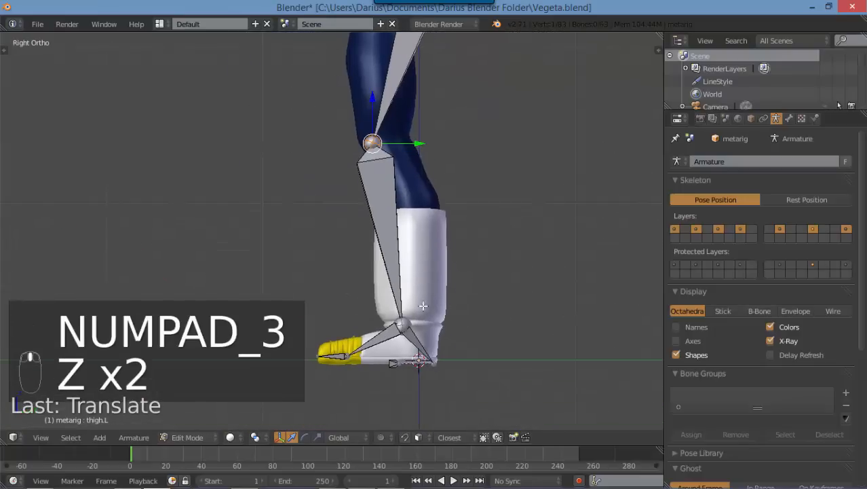
{"action": "right_click", "coordinate": [402, 319]}
{"action": "key", "text": "g"}
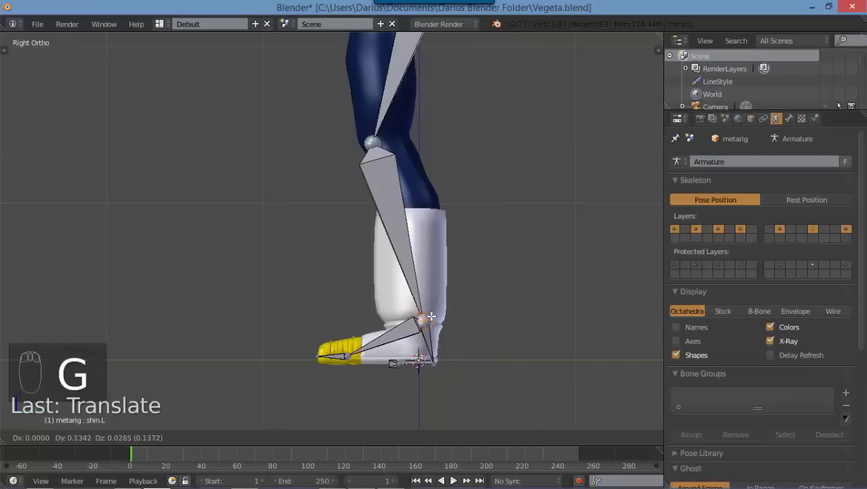
{"action": "left_click", "coordinate": [431, 318]}
- Shift the knee joint back toward the middle of the leg's thickness
{"action": "right_click", "coordinate": [364, 144]}
{"action": "key", "text": "g"}
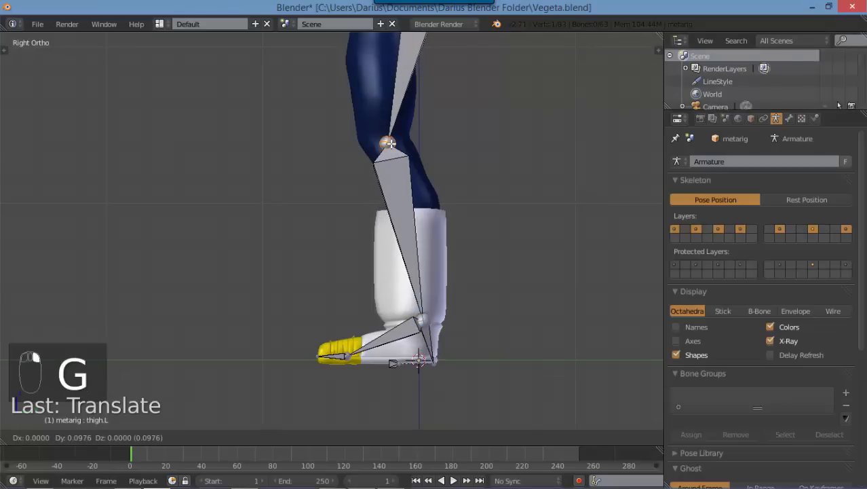
{"action": "left_click", "coordinate": [389, 143]}
- Move the thigh bone's upper joint forward and slightly down into the middle of the upper leg
{"action": "scroll", "coordinate": [424, 204], "scroll_direction": "up", "scroll_amount": 5, "text": "shift"}
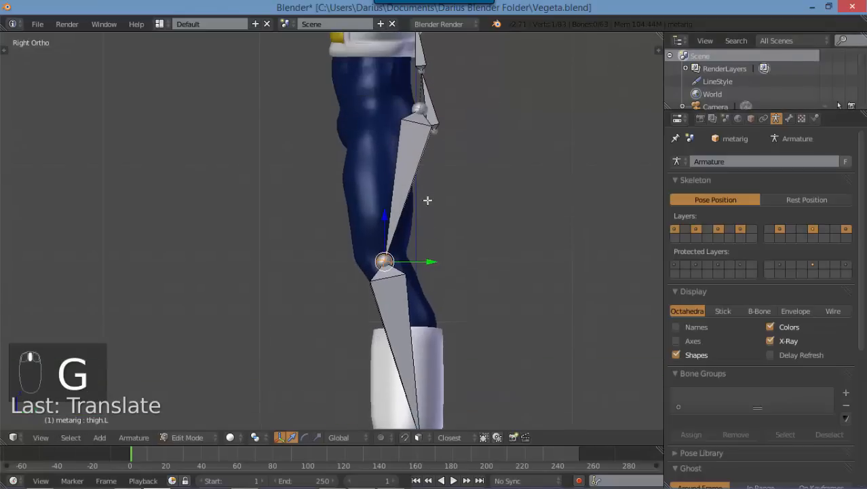
{"action": "right_click", "coordinate": [422, 157]}
{"action": "scroll", "coordinate": [448, 178], "scroll_direction": "up", "scroll_amount": 2, "text": "shift"}
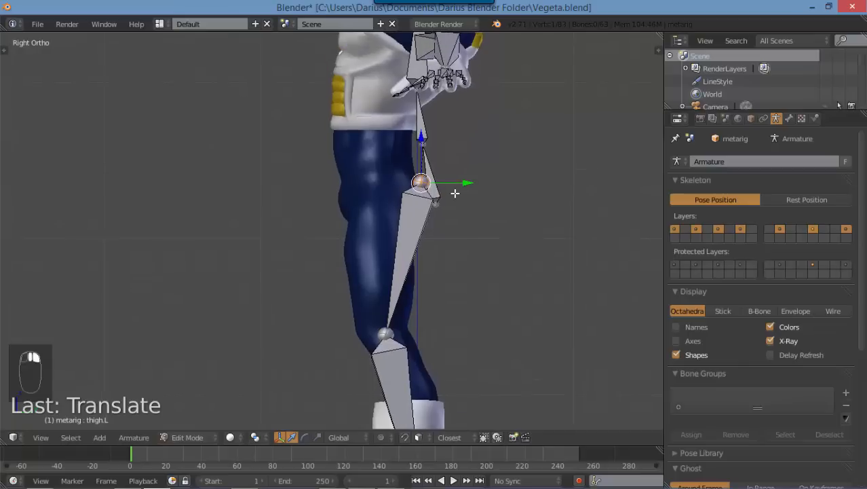
{"action": "key", "text": "g"}
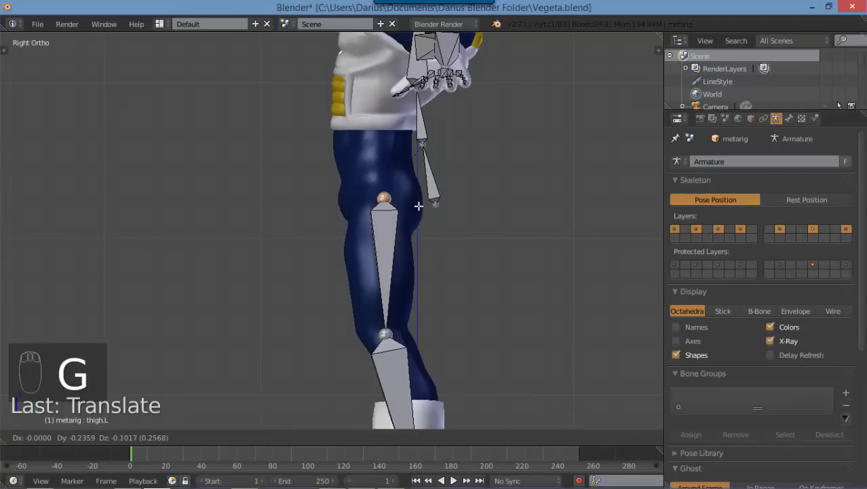
{"action": "left_click", "coordinate": [420, 192]}
- Move the hips bone forward into the pelvis, rotate it nearly upright, and fine-tune its position
{"action": "right_click", "coordinate": [432, 182]}
{"action": "key", "text": "g"}
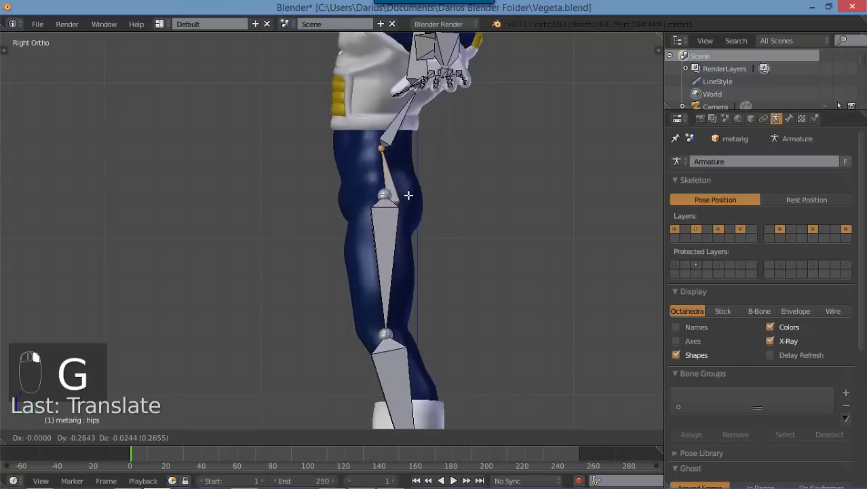
{"action": "left_click", "coordinate": [402, 192]}
{"action": "key", "text": "r"}
{"action": "left_click", "coordinate": [414, 204]}
{"action": "middle_click_drag", "start_coordinate": [412, 196], "coordinate": [388, 273], "text": "shift"}
{"action": "key", "text": "g"}
{"action": "left_click", "coordinate": [401, 226]}
- Move the joint above the lower spine bone forward and up toward the middle of the torso
{"action": "middle_click_drag", "start_coordinate": [401, 226], "coordinate": [399, 263], "text": "shift"}
{"action": "right_click", "coordinate": [381, 227]}
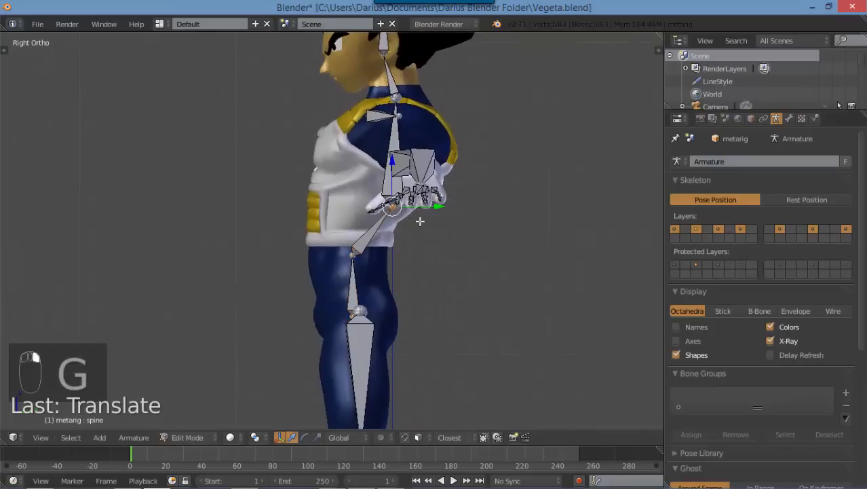
{"action": "key", "text": "g"}
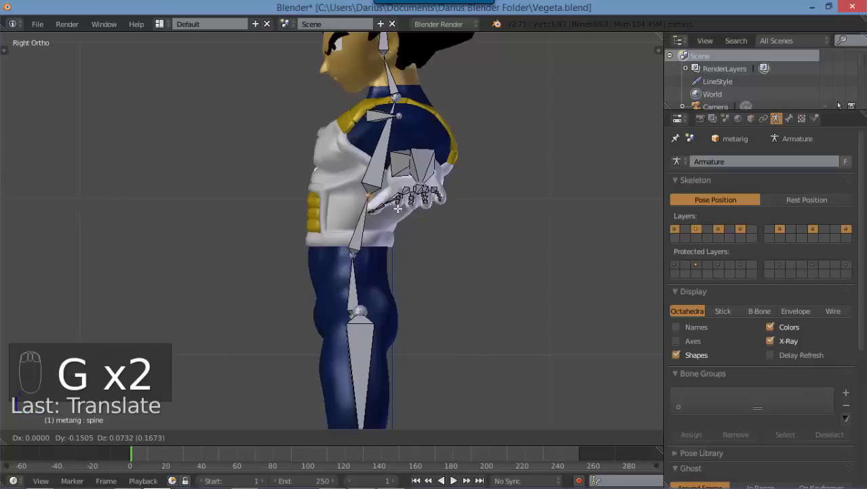
{"action": "left_click", "coordinate": [393, 161]}
- Lower the joint between the neck and head bones to the top of the character's neck
{"action": "middle_click_drag", "start_coordinate": [394, 160], "coordinate": [388, 198], "text": "shift"}
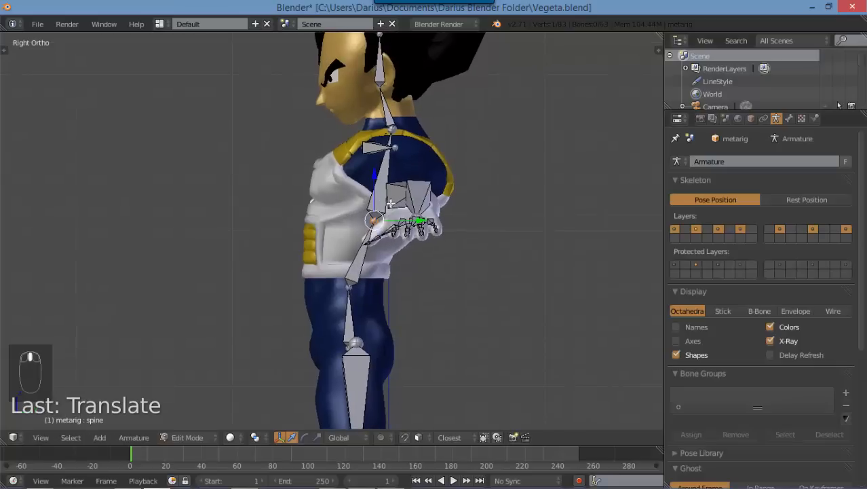
{"action": "scroll", "coordinate": [394, 205], "scroll_direction": "up", "scroll_amount": 2}
{"action": "middle_click_drag", "start_coordinate": [416, 99], "coordinate": [379, 209], "text": "shift"}
{"action": "scroll", "coordinate": [384, 163], "scroll_direction": "up", "scroll_amount": 2}
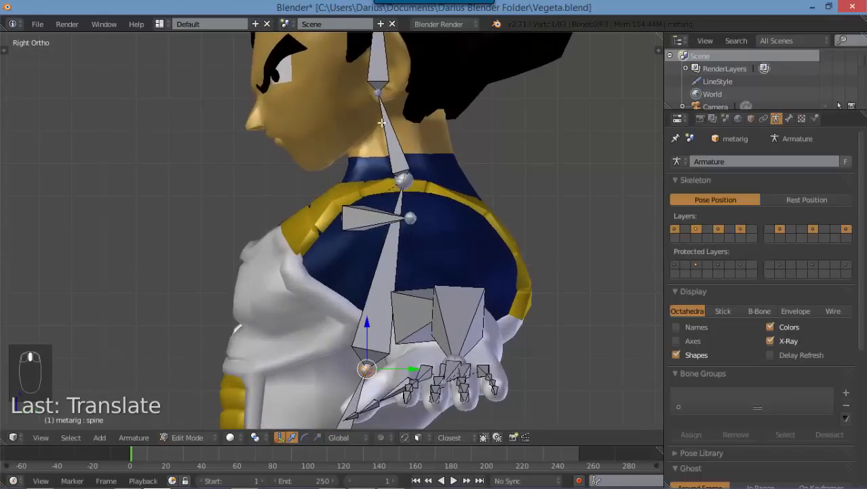
{"action": "right_click", "coordinate": [374, 97]}
{"action": "key", "text": "g"}
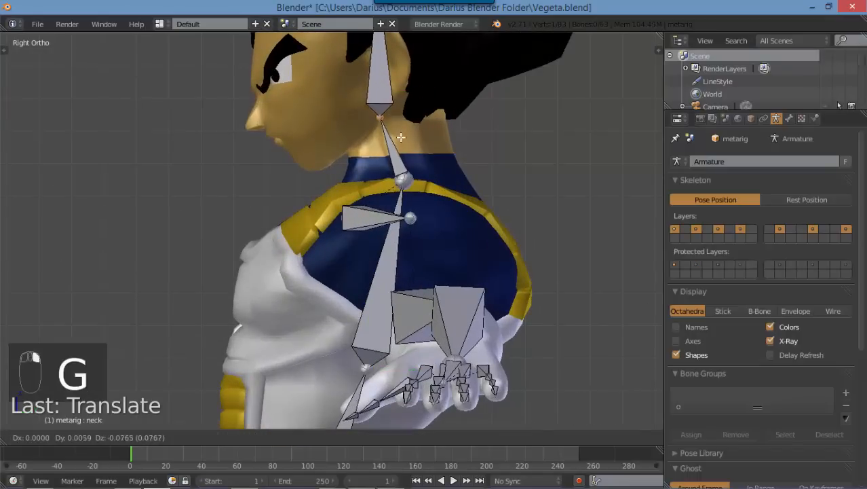
{"action": "left_click", "coordinate": [398, 144]}
- Raise the head bone's tip straight up along the global Z axis into the hair above the forehead
{"action": "scroll", "coordinate": [382, 175], "scroll_direction": "down", "scroll_amount": 3}
{"action": "middle_click_drag", "start_coordinate": [353, 106], "coordinate": [368, 188], "text": "shift"}
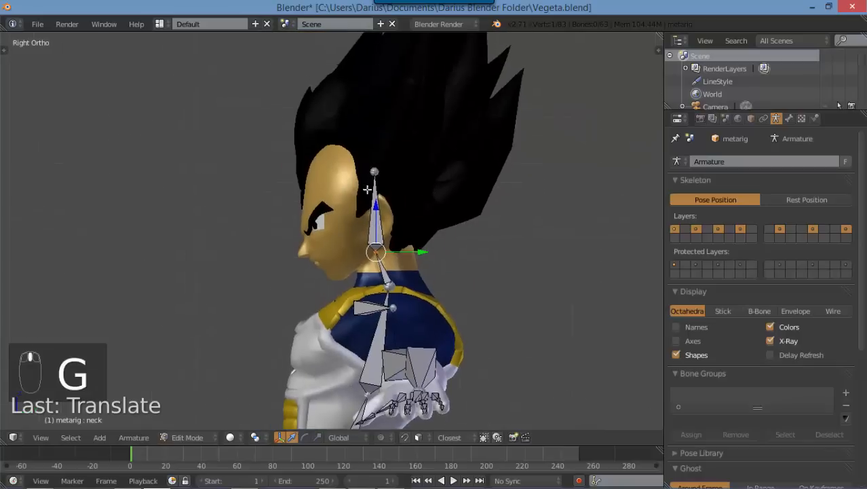
{"action": "right_click", "coordinate": [372, 170]}
{"action": "key", "text": "g"}
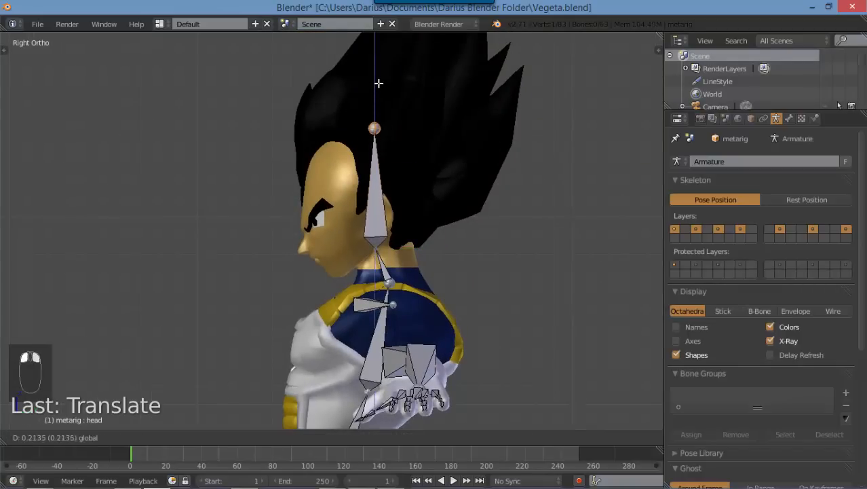
{"action": "left_click", "coordinate": [379, 76]}
- Examine how the upper-body bones sit inside the character from above and from the front
{"action": "scroll", "coordinate": [369, 306], "scroll_direction": "up", "scroll_amount": 1}
{"action": "middle_click_drag", "start_coordinate": [369, 305], "coordinate": [401, 310]}
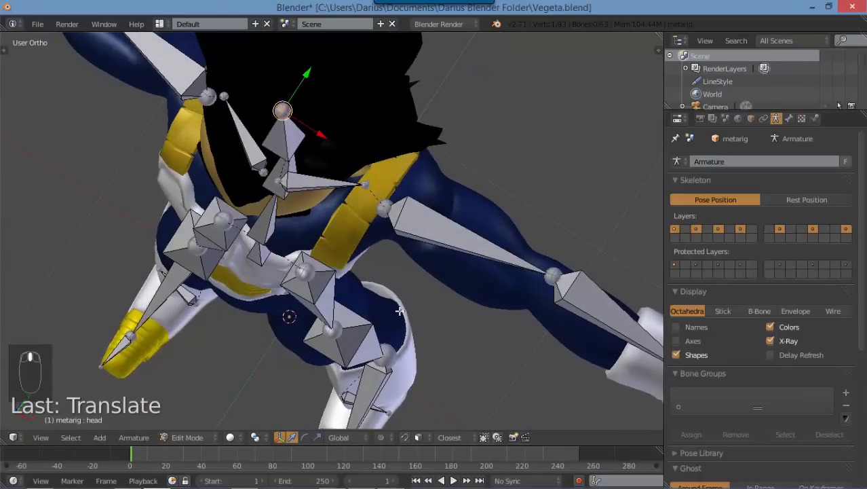
{"action": "key", "text": "KP_7"}
{"action": "scroll", "coordinate": [374, 225], "scroll_direction": "up", "scroll_amount": 2}
{"action": "middle_click_drag", "start_coordinate": [399, 181], "coordinate": [363, 229], "text": "shift"}
{"action": "key", "text": "KP_1"}
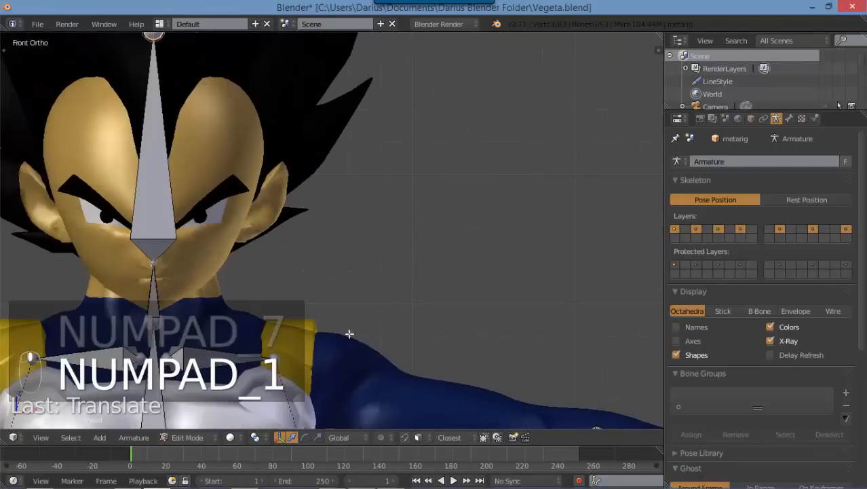
{"action": "scroll", "coordinate": [296, 326], "scroll_direction": "down", "scroll_amount": 4}
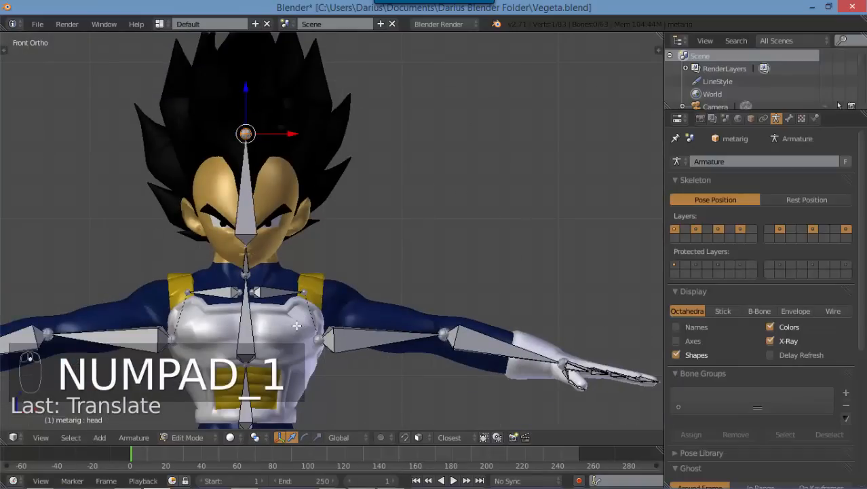
{"action": "scroll", "coordinate": [290, 326], "scroll_direction": "down", "scroll_amount": 5}
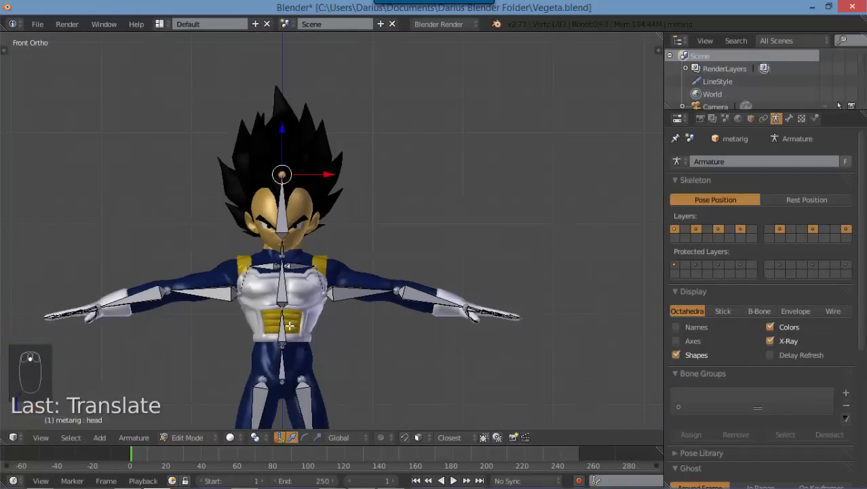
{"action": "scroll", "coordinate": [291, 332], "scroll_direction": "up", "scroll_amount": 6}
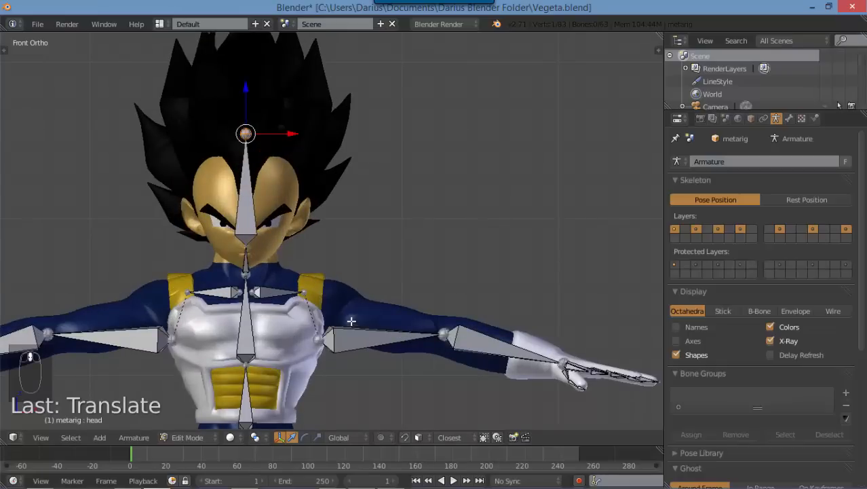
- Raise the left upper arm bone's shoulder joint slightly along the Z axis
{"action": "middle_click_drag", "start_coordinate": [351, 321], "coordinate": [390, 262], "text": "shift"}
{"action": "right_click", "coordinate": [373, 286]}
{"action": "key", "text": "g"}
{"action": "key", "text": "z"}
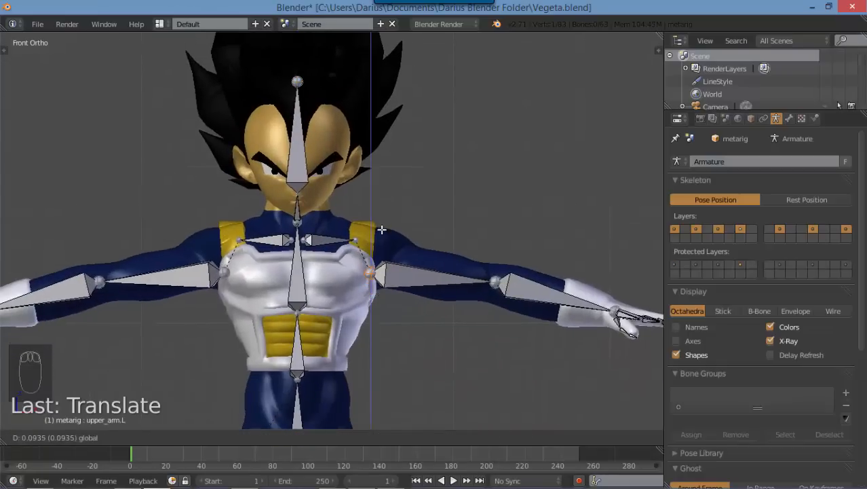
{"action": "left_click", "coordinate": [382, 231]}
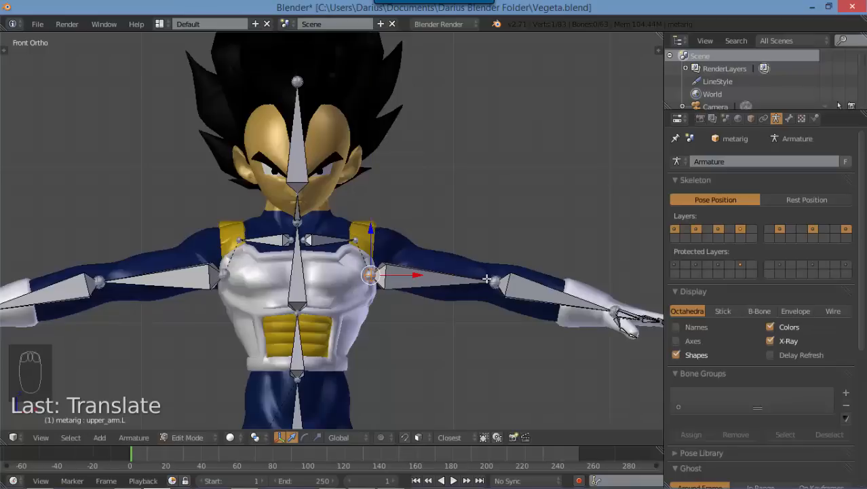
- Check the metarig's fit around the chest and arms, leave Edit Mode, and bring the Rigify Generate option into view
{"action": "scroll", "coordinate": [368, 273], "scroll_direction": "down", "scroll_amount": 4}
{"action": "scroll", "coordinate": [354, 271], "scroll_direction": "up", "scroll_amount": 3}
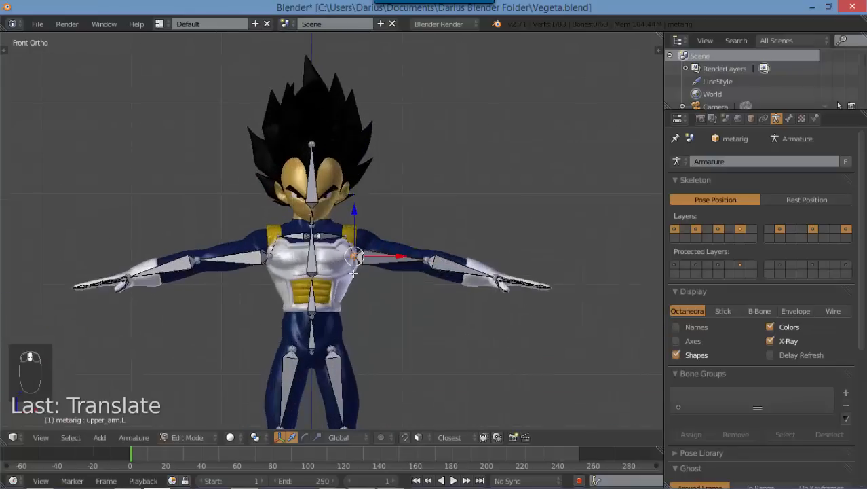
{"action": "scroll", "coordinate": [353, 279], "scroll_direction": "up", "scroll_amount": 4}
{"action": "middle_click_drag", "start_coordinate": [353, 280], "coordinate": [296, 245]}
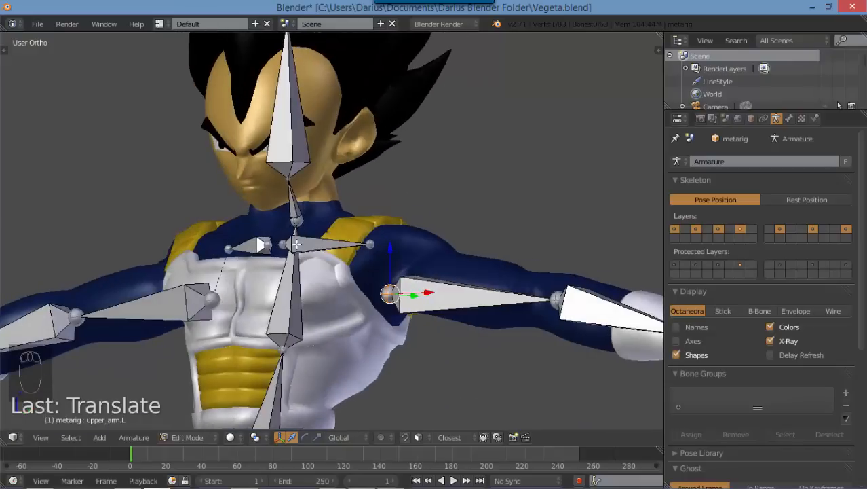
{"action": "key", "text": "KP_1"}
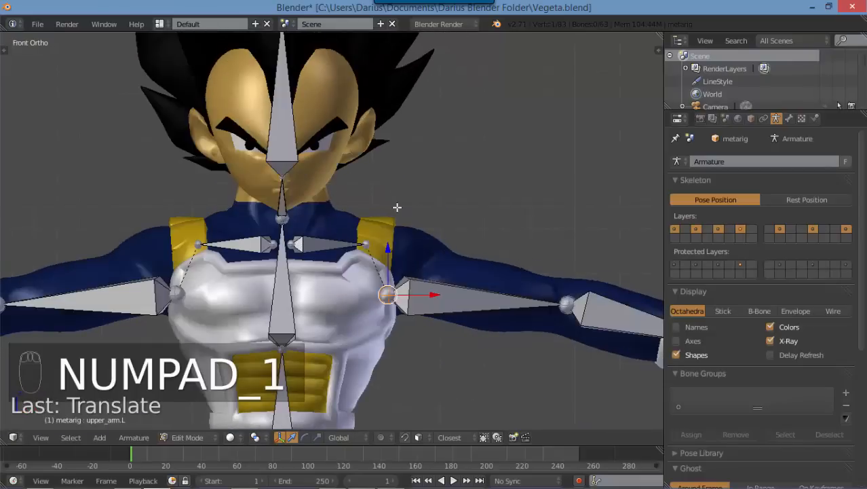
{"action": "key", "text": "Tab"}
{"action": "scroll", "coordinate": [397, 208], "scroll_direction": "down", "scroll_amount": 4}
{"action": "scroll", "coordinate": [393, 212], "scroll_direction": "up", "scroll_amount": 4}
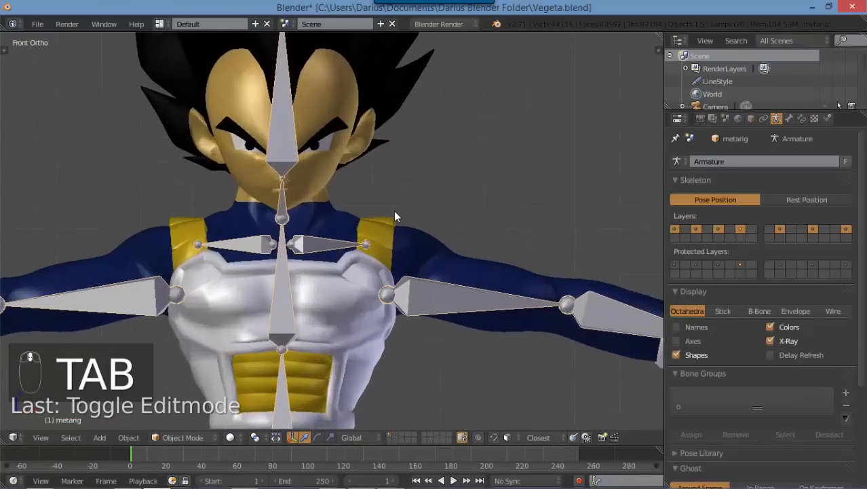
{"action": "scroll", "coordinate": [395, 216], "scroll_direction": "down", "scroll_amount": 4}
{"action": "scroll", "coordinate": [395, 216], "scroll_direction": "up", "scroll_amount": 4}
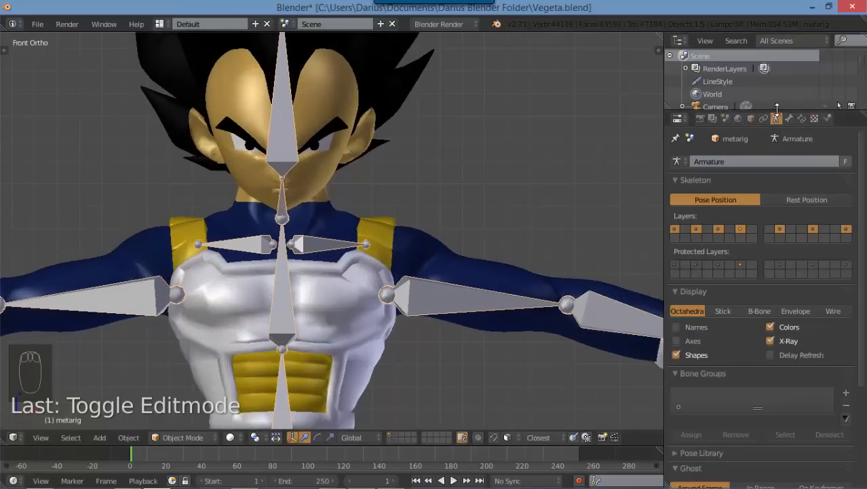
{"action": "scroll", "coordinate": [743, 223], "scroll_direction": "down", "scroll_amount": 5}
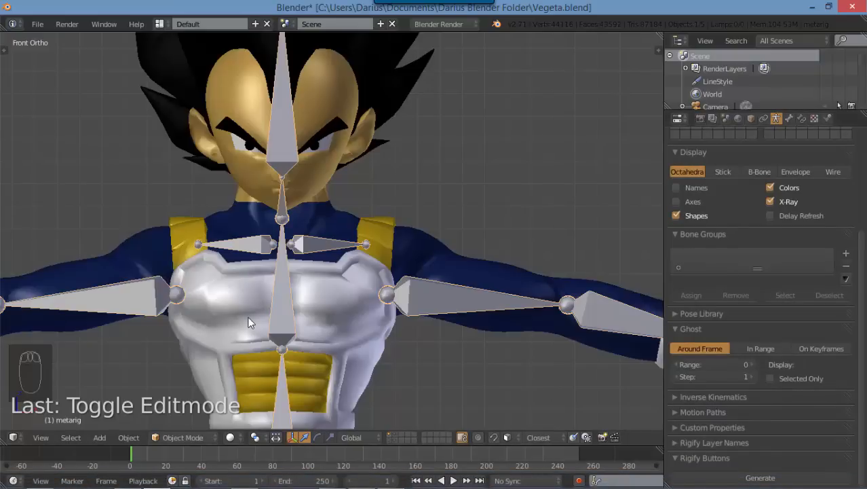
{"action": "key", "text": "alt+a"}
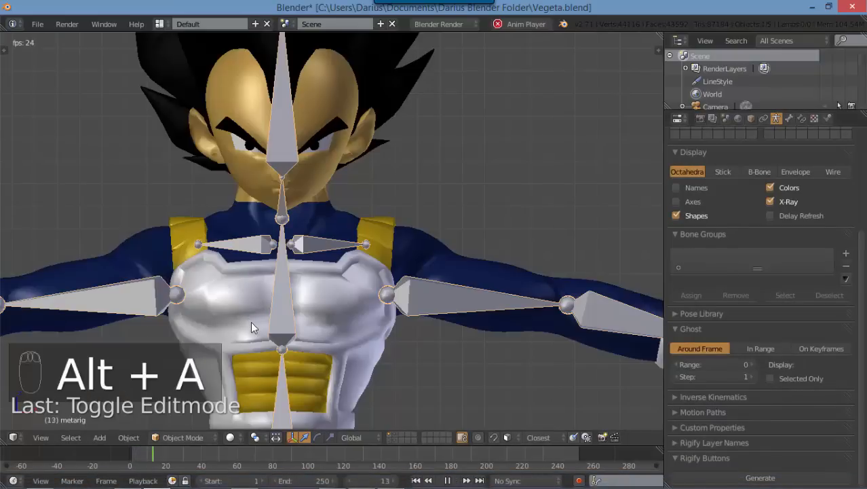
{"action": "left_click", "coordinate": [445, 480]}
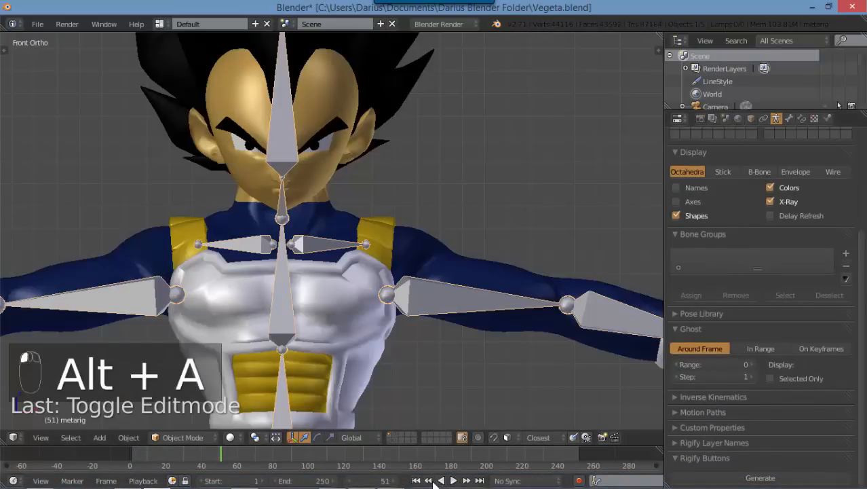
{"action": "left_click", "coordinate": [416, 481]}
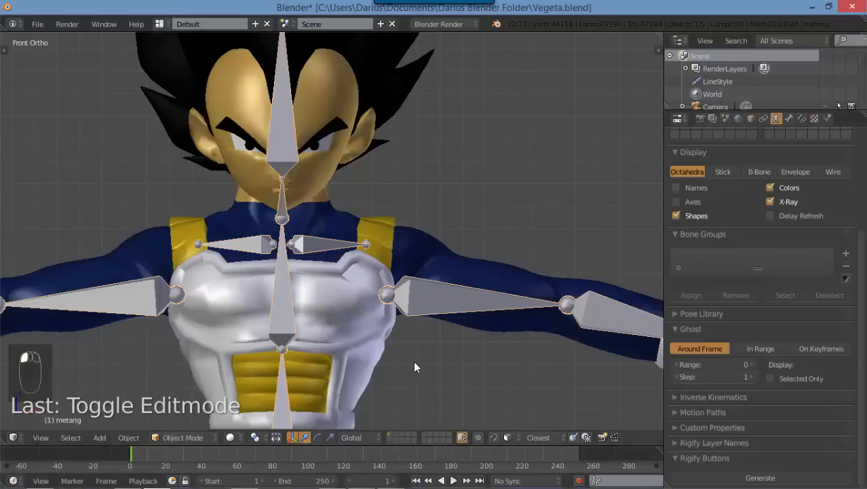
- Apply the location, rotation and scale of the metarig object
{"action": "key", "text": "ctrl+a"}
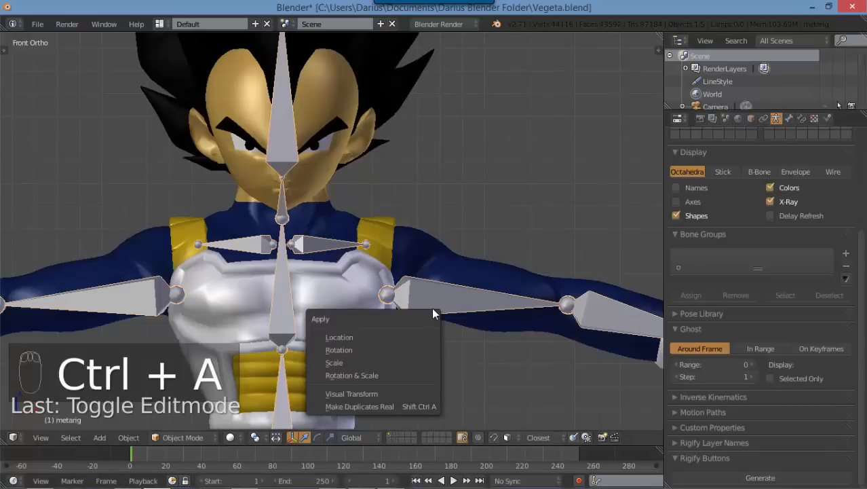
{"action": "left_click", "coordinate": [357, 337]}
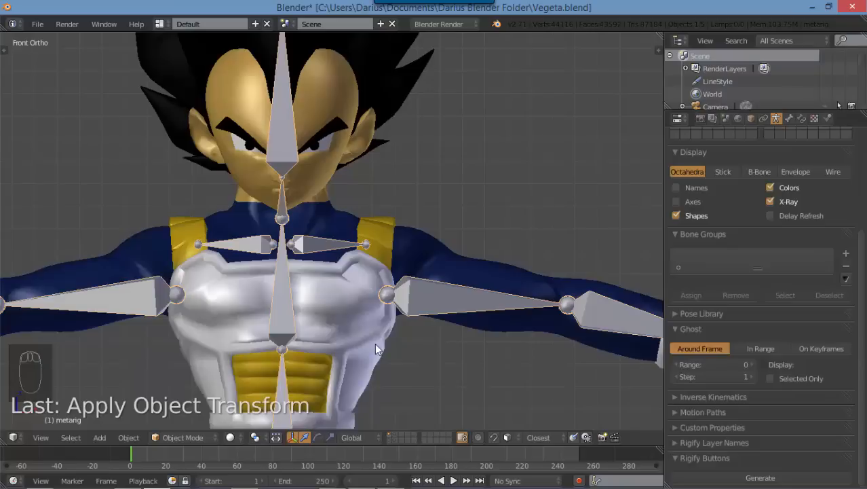
{"action": "key", "text": "ctrl+a"}
{"action": "left_click", "coordinate": [372, 352]}
{"action": "key", "text": "ctrl+a"}
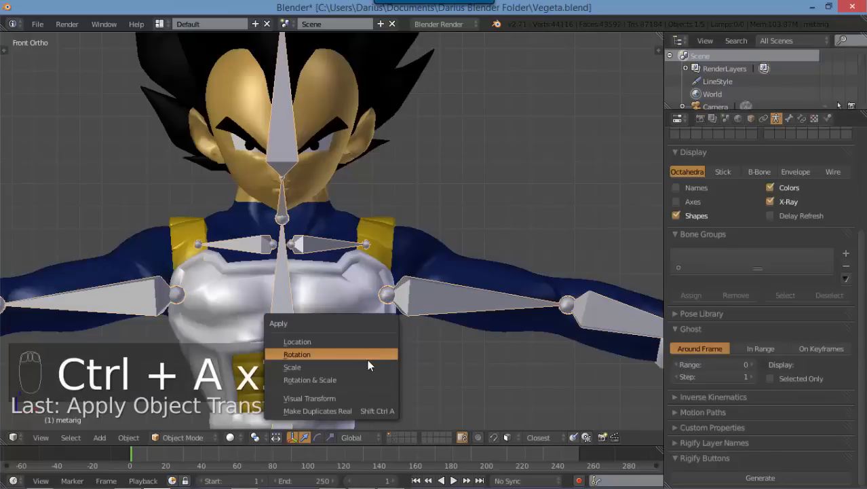
{"action": "left_click", "coordinate": [367, 367]}
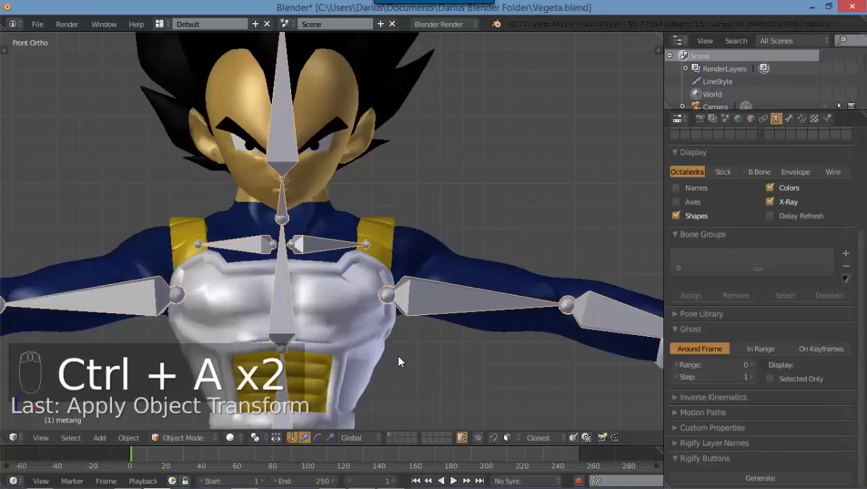
- Deselect everything, reselect only the metarig, and generate the Rigify control rig from it
{"action": "key", "text": "a"}
{"action": "scroll", "coordinate": [378, 298], "scroll_direction": "down", "scroll_amount": 4}
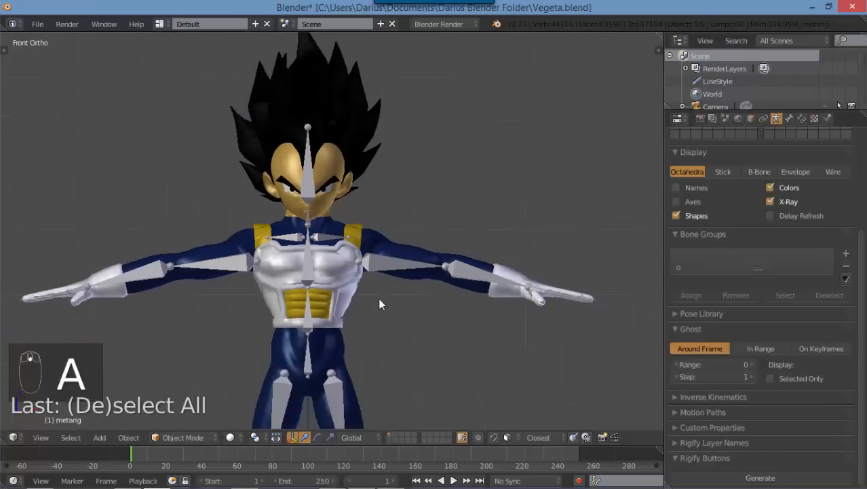
{"action": "scroll", "coordinate": [378, 297], "scroll_direction": "up", "scroll_amount": 3}
{"action": "right_click", "coordinate": [400, 300]}
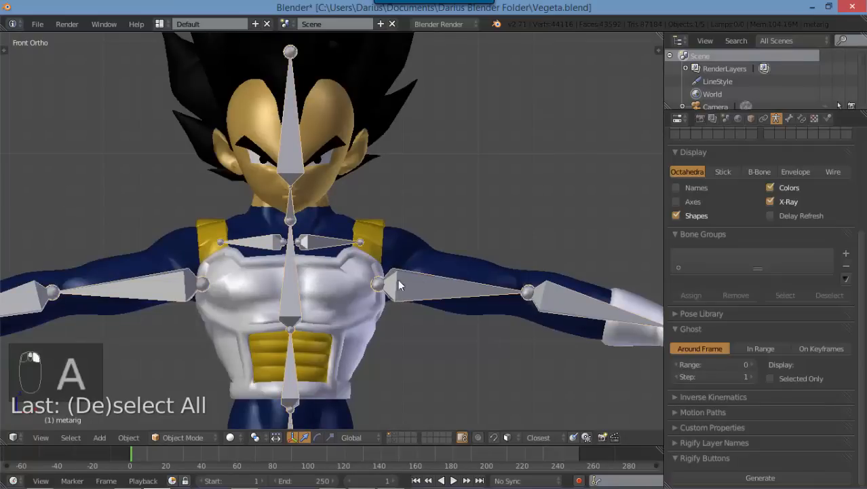
{"action": "left_click", "coordinate": [706, 476]}
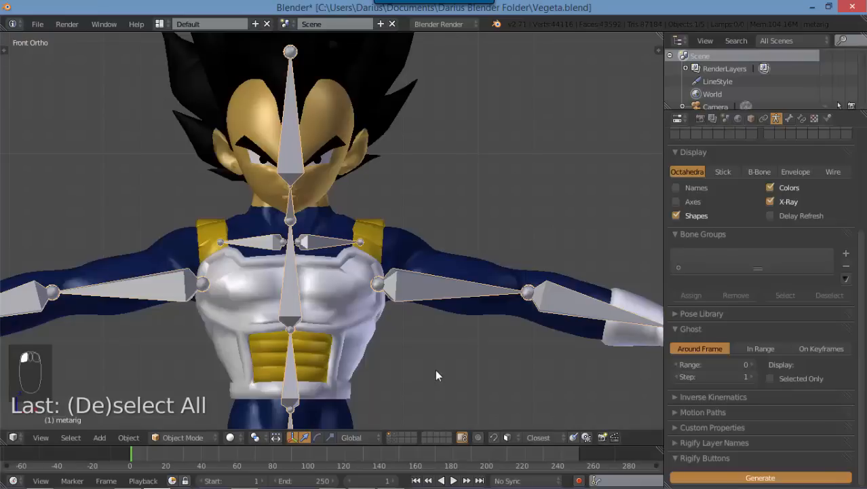
- Select the metarig on its own and move it to the last scene layer, layer 20
{"action": "scroll", "coordinate": [437, 375], "scroll_direction": "down", "scroll_amount": 2}
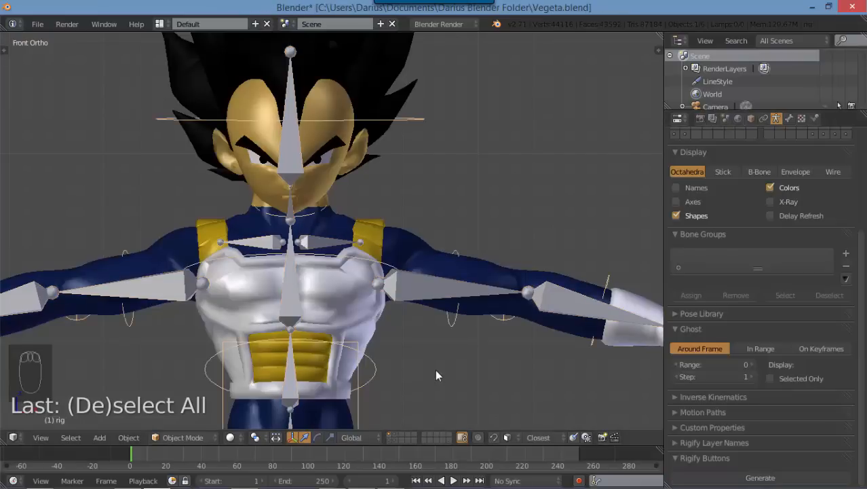
{"action": "scroll", "coordinate": [387, 331], "scroll_direction": "down", "scroll_amount": 2}
{"action": "middle_click_drag", "start_coordinate": [387, 331], "coordinate": [377, 316]}
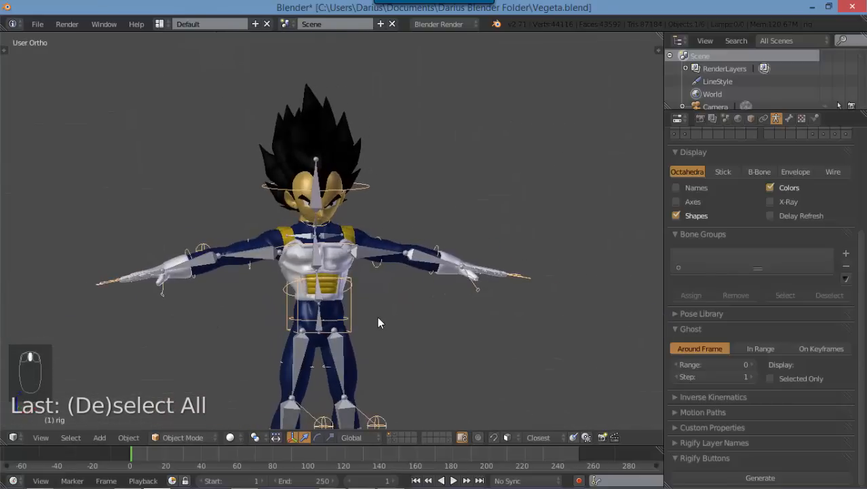
{"action": "scroll", "coordinate": [378, 317], "scroll_direction": "up", "scroll_amount": 5}
{"action": "right_click", "coordinate": [352, 260]}
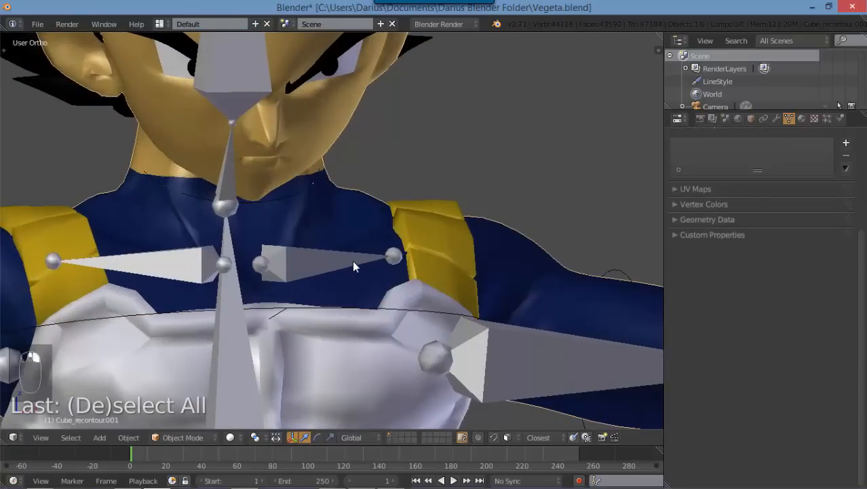
{"action": "right_click", "coordinate": [352, 260]}
{"action": "key", "text": "m"}
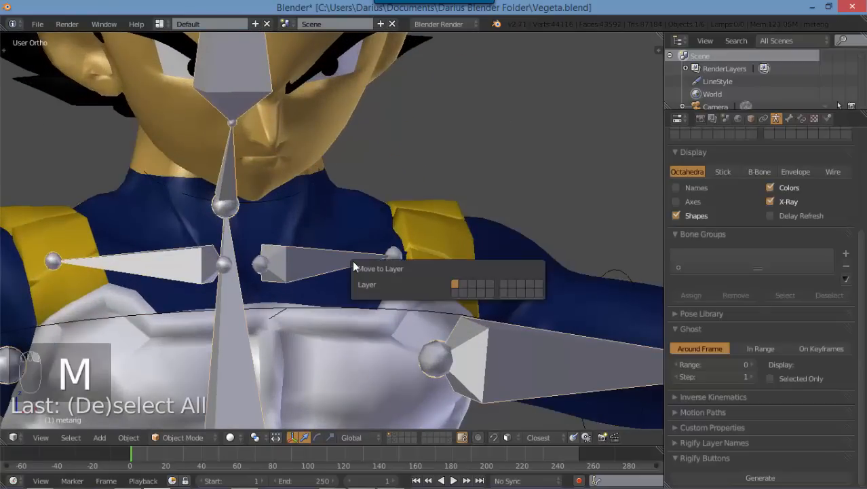
{"action": "left_click", "coordinate": [539, 295]}
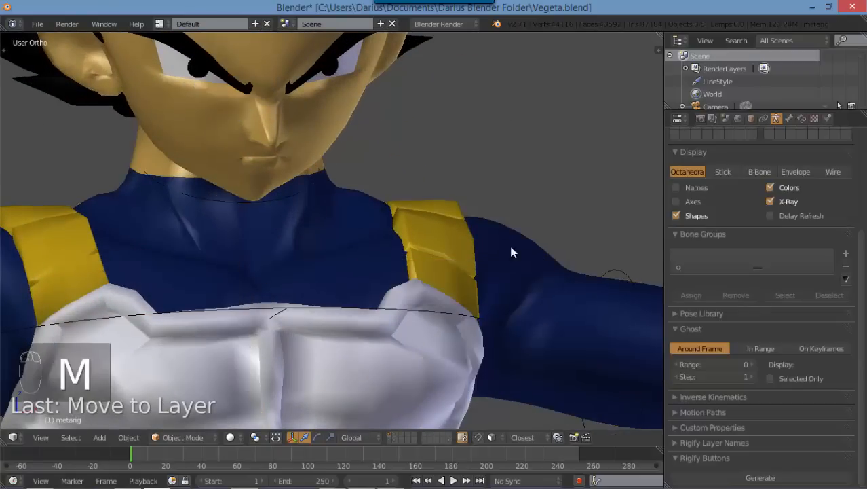
- Move the generated control rig to scene layer 3 and display that layer together with the character's layer
{"action": "left_click", "coordinate": [427, 312]}
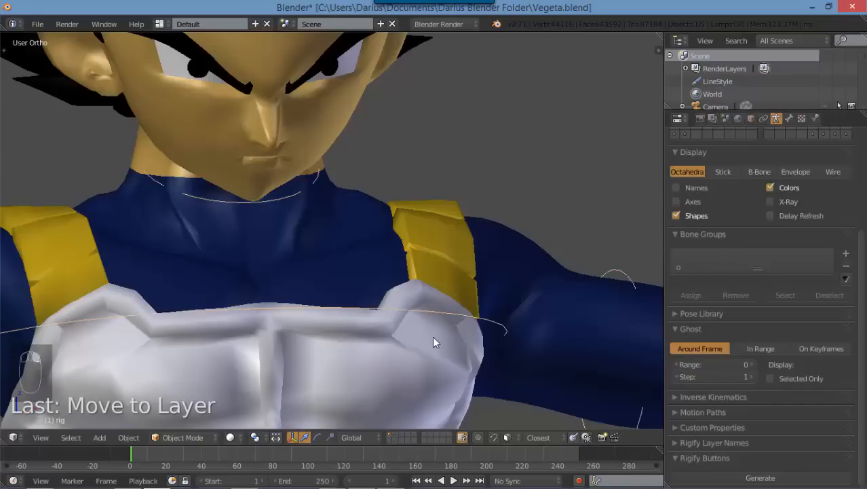
{"action": "scroll", "coordinate": [432, 332], "scroll_direction": "down", "scroll_amount": 4}
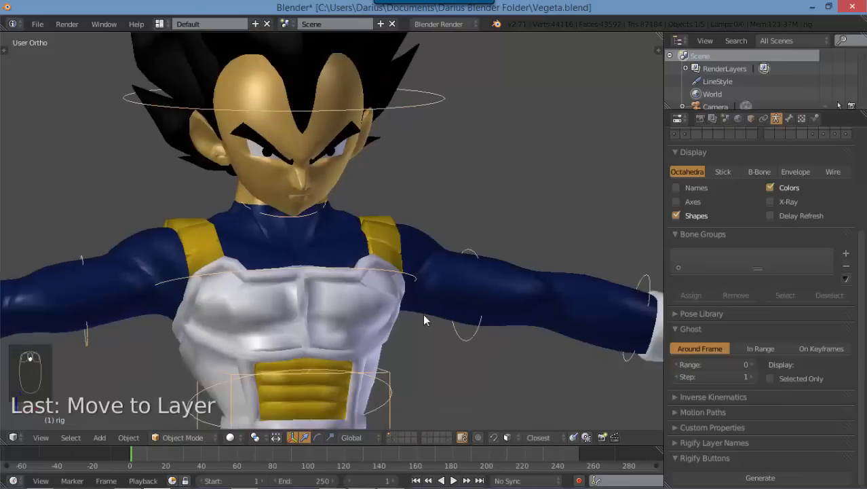
{"action": "scroll", "coordinate": [418, 314], "scroll_direction": "up", "scroll_amount": 3}
{"action": "key", "text": "m"}
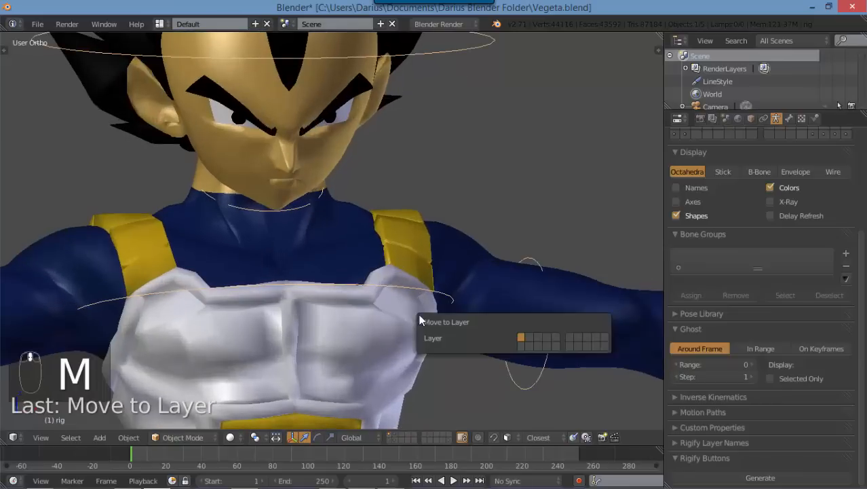
{"action": "left_click", "coordinate": [539, 338]}
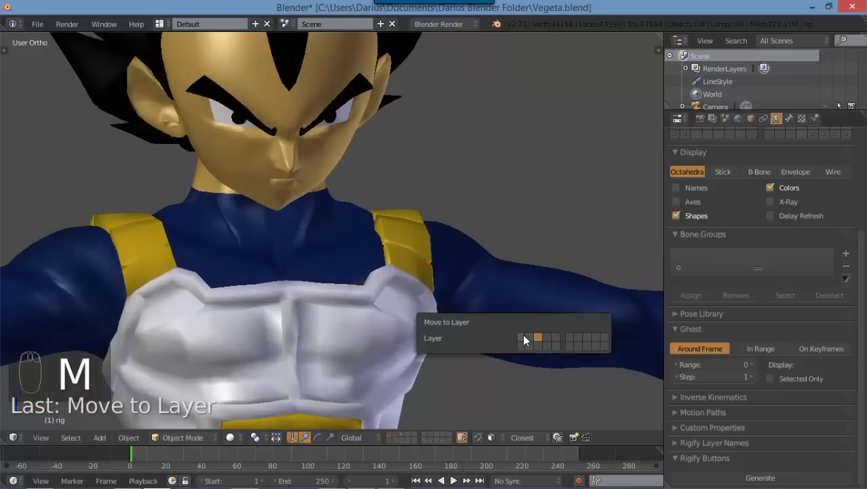
{"action": "left_click", "coordinate": [401, 435], "text": "shift"}
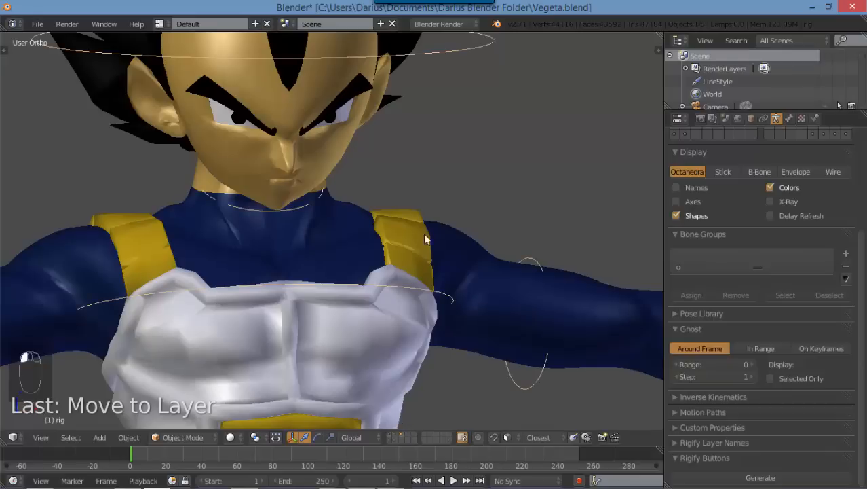
- Put the generated rig in Pose Mode, select its head control, turn on X-Ray display, and switch to the front view
{"action": "middle_click_drag", "start_coordinate": [438, 68], "coordinate": [440, 107], "text": "shift"}
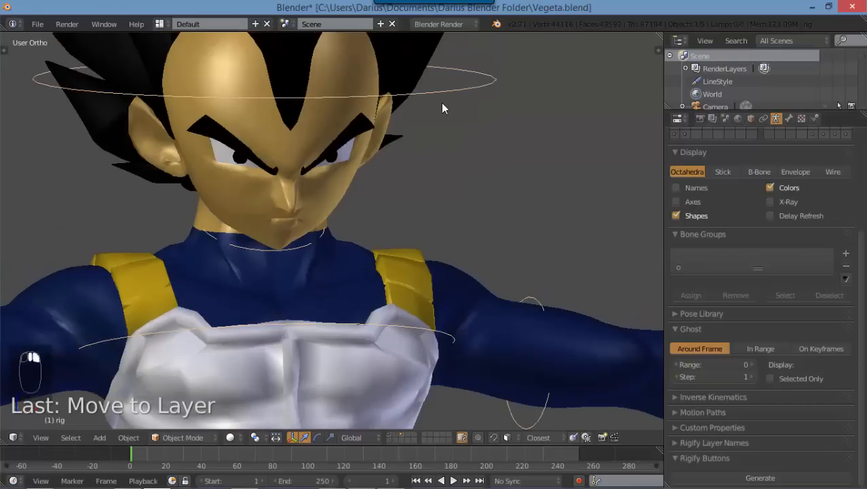
{"action": "key", "text": "ctrl+Tab"}
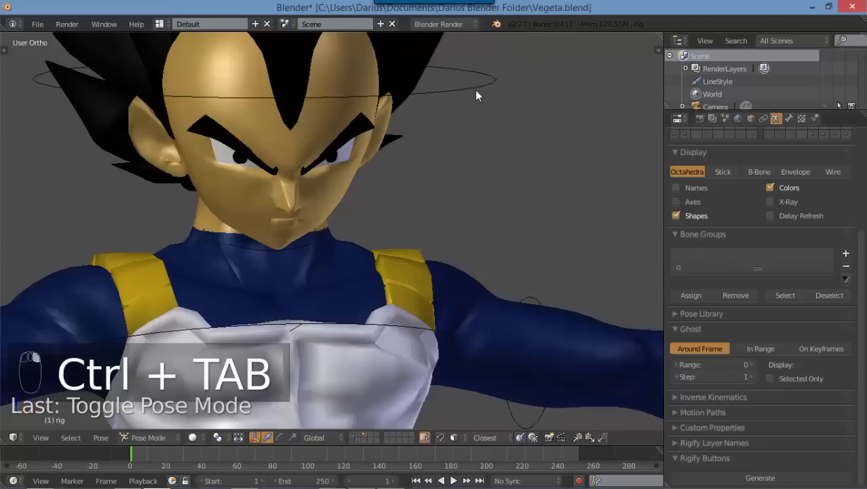
{"action": "right_click", "coordinate": [475, 89]}
{"action": "left_click", "coordinate": [770, 204]}
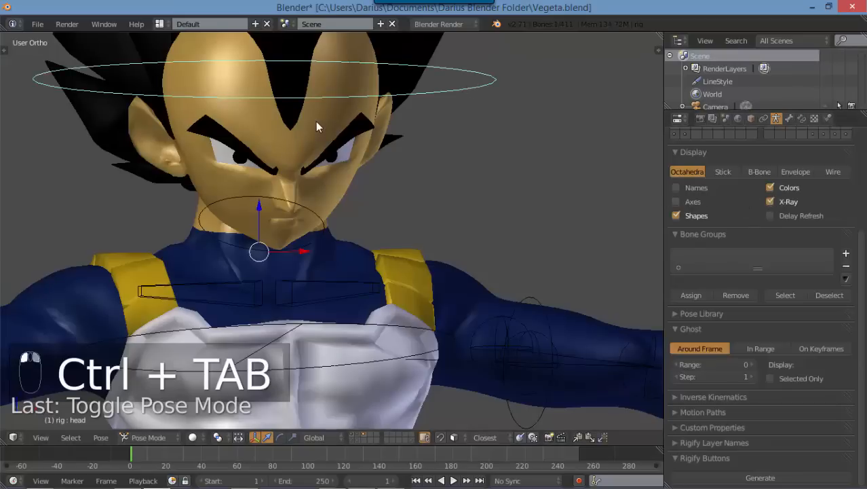
{"action": "scroll", "coordinate": [397, 178], "scroll_direction": "down", "scroll_amount": 4}
{"action": "scroll", "coordinate": [520, 217], "scroll_direction": "up", "scroll_amount": 2}
{"action": "middle_click_drag", "start_coordinate": [520, 213], "coordinate": [438, 239]}
{"action": "key", "text": "KP_1"}
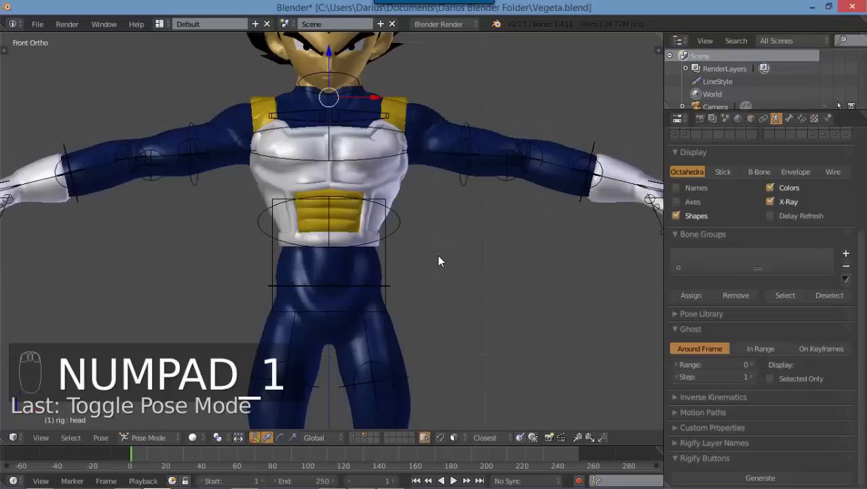
- Show the viewport sidebar and collapse its Screencast Keys, 3D Cursor, View and Transform sections so the full Rig Layers list fits
{"action": "key", "text": "n"}
{"action": "key", "text": "n"}
{"action": "scroll", "coordinate": [577, 285], "scroll_direction": "down", "scroll_amount": 5}
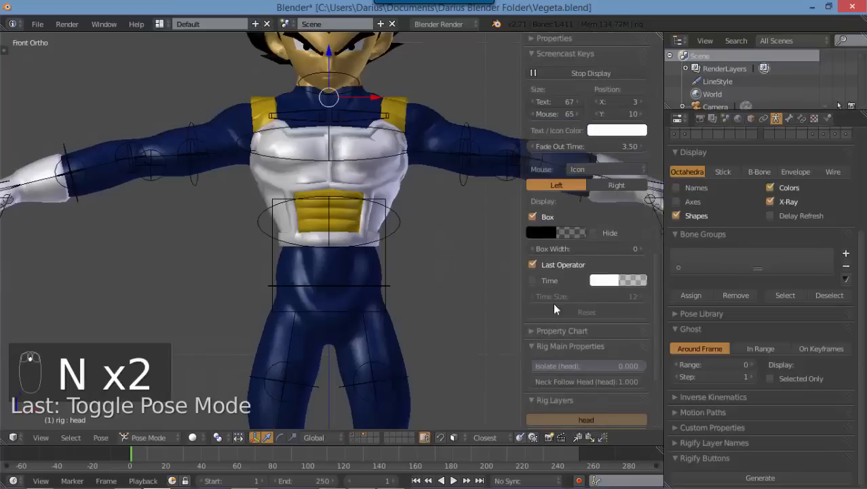
{"action": "scroll", "coordinate": [562, 129], "scroll_direction": "up", "scroll_amount": 3}
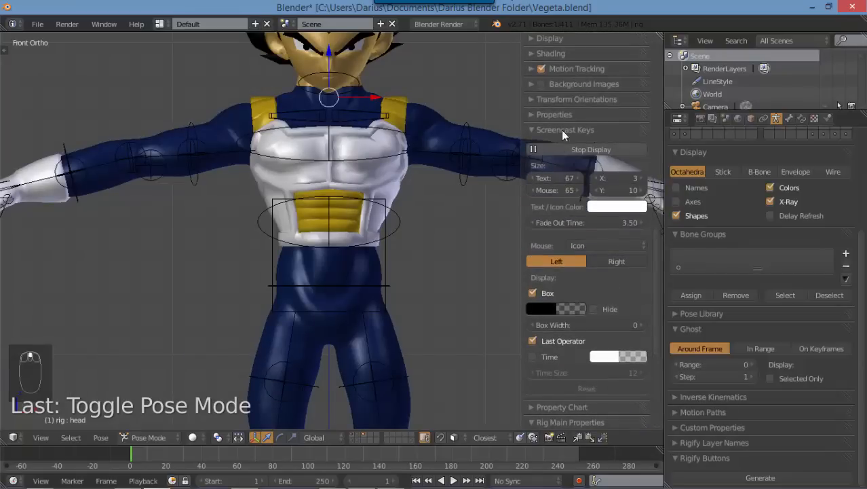
{"action": "left_click", "coordinate": [564, 130]}
{"action": "scroll", "coordinate": [557, 128], "scroll_direction": "up", "scroll_amount": 1}
{"action": "left_click", "coordinate": [540, 80]}
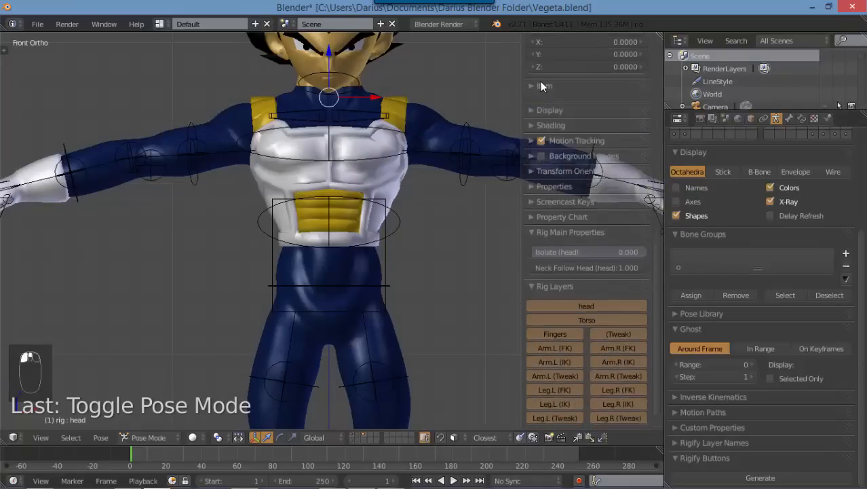
{"action": "scroll", "coordinate": [539, 81], "scroll_direction": "up", "scroll_amount": 4}
{"action": "left_click", "coordinate": [552, 110]}
{"action": "scroll", "coordinate": [549, 106], "scroll_direction": "up", "scroll_amount": 5}
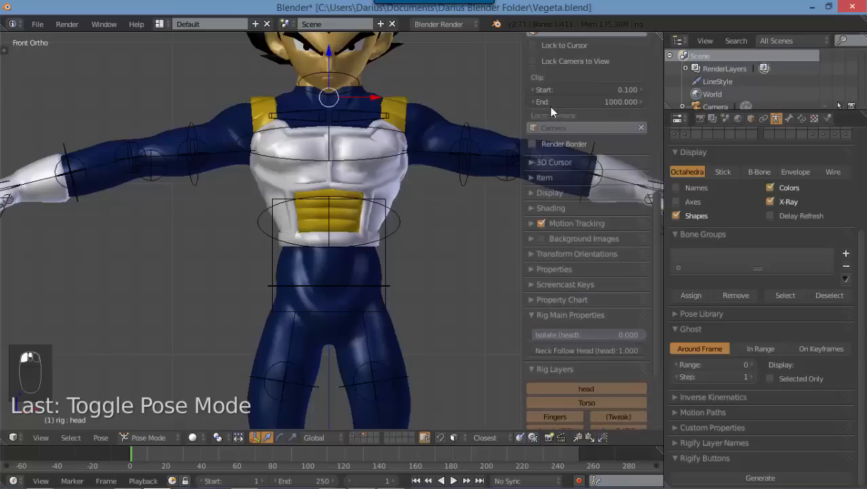
{"action": "left_click", "coordinate": [562, 90]}
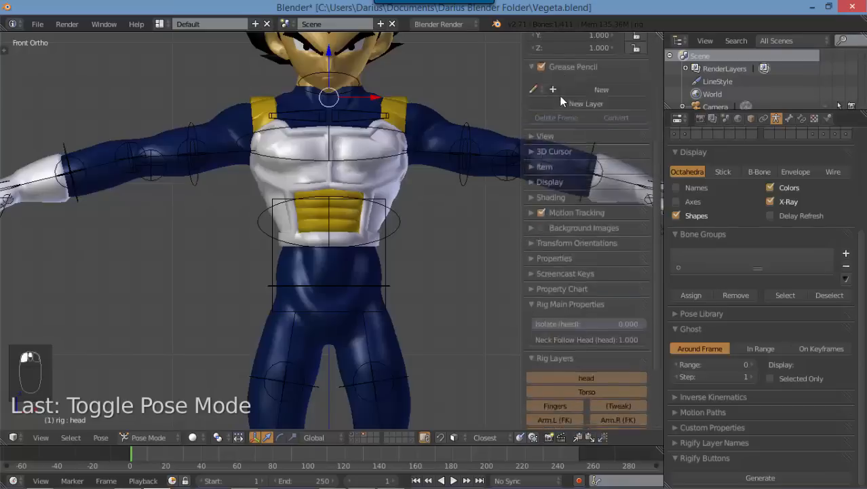
{"action": "scroll", "coordinate": [550, 98], "scroll_direction": "up", "scroll_amount": 8}
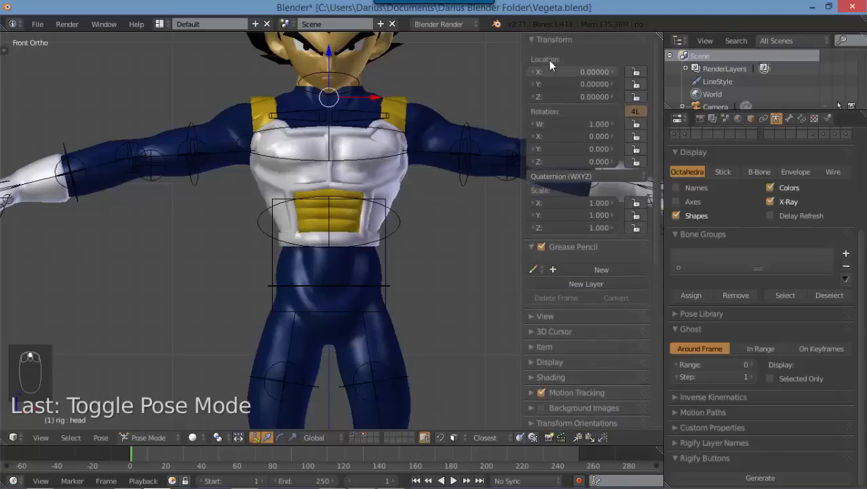
{"action": "left_click", "coordinate": [551, 43]}
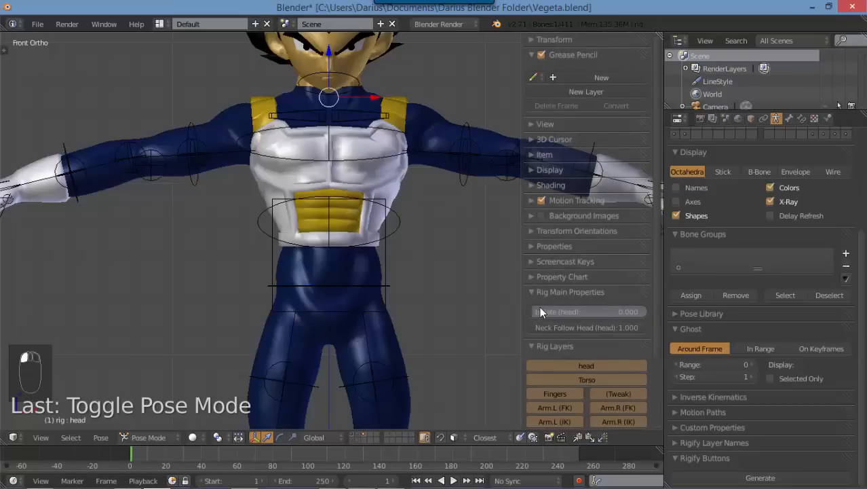
{"action": "scroll", "coordinate": [570, 285], "scroll_direction": "down", "scroll_amount": 3}
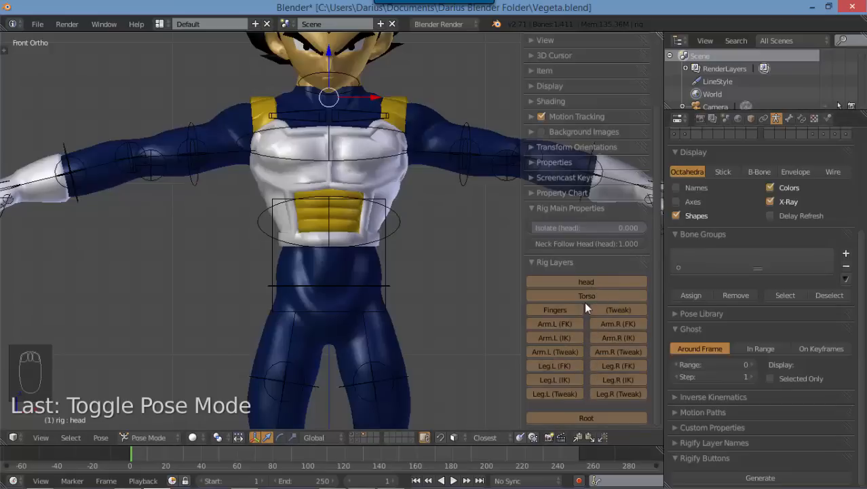
- Hide the FK and Tweak rig layers of both arms and both legs, leaving their IK layers shown
{"action": "left_click", "coordinate": [561, 323]}
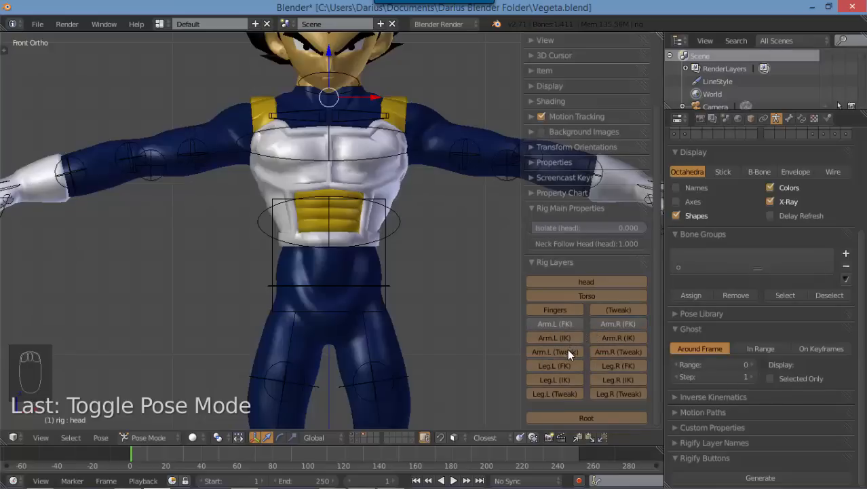
{"action": "left_click", "coordinate": [567, 350]}
{"action": "left_click", "coordinate": [602, 350]}
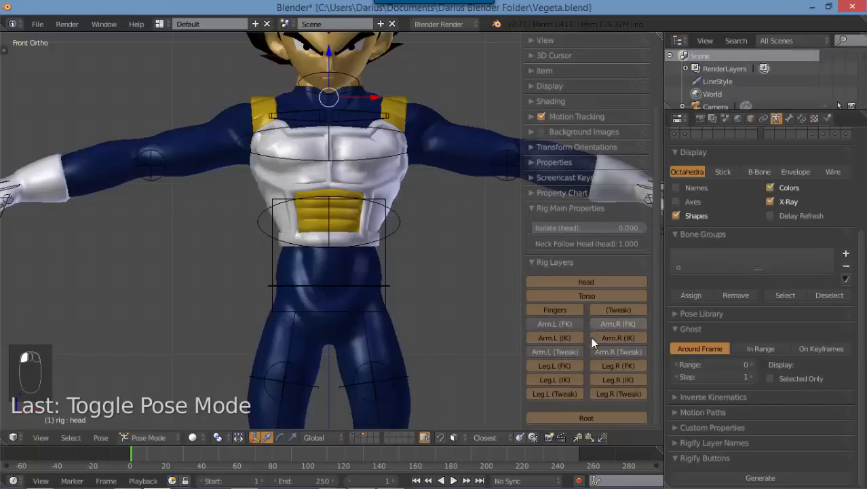
{"action": "left_click", "coordinate": [553, 366]}
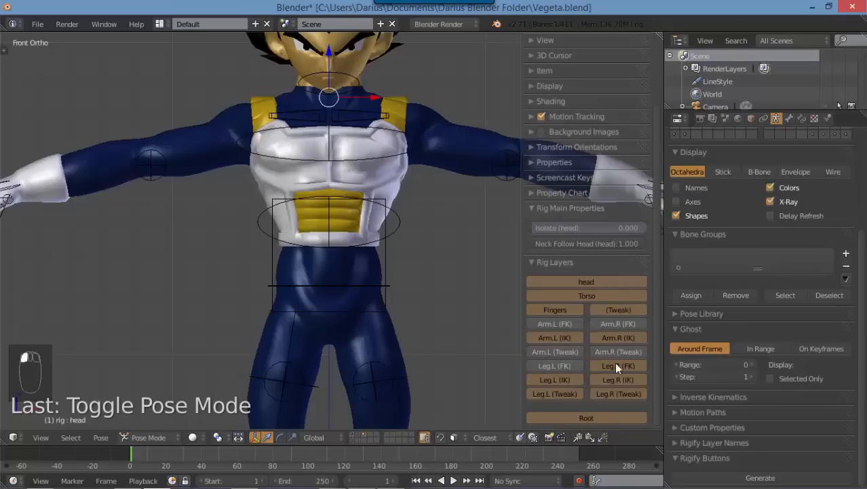
{"action": "left_click", "coordinate": [615, 364]}
{"action": "left_click", "coordinate": [558, 395]}
{"action": "left_click", "coordinate": [621, 395]}
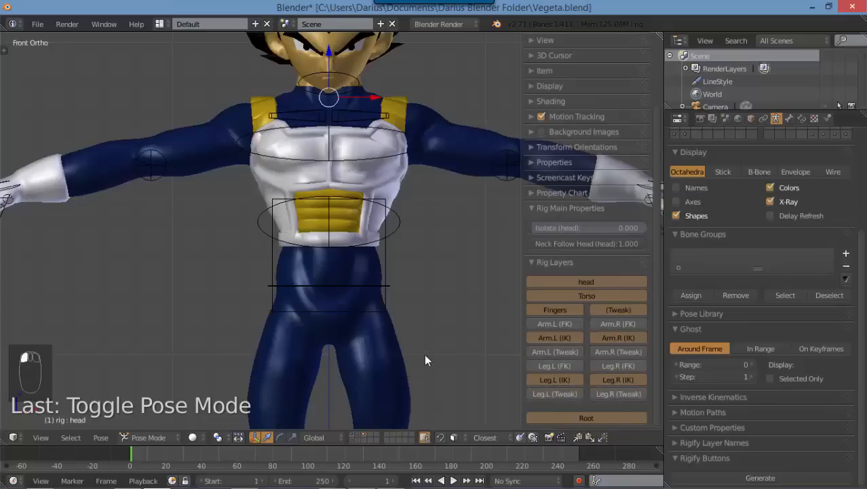
- Turn on armature layer 30 in the Skeleton settings to show the rig's deformation bones
{"action": "scroll", "coordinate": [400, 316], "scroll_direction": "down", "scroll_amount": 4}
{"action": "scroll", "coordinate": [399, 316], "scroll_direction": "up", "scroll_amount": 4}
{"action": "scroll", "coordinate": [800, 181], "scroll_direction": "up", "scroll_amount": 4}
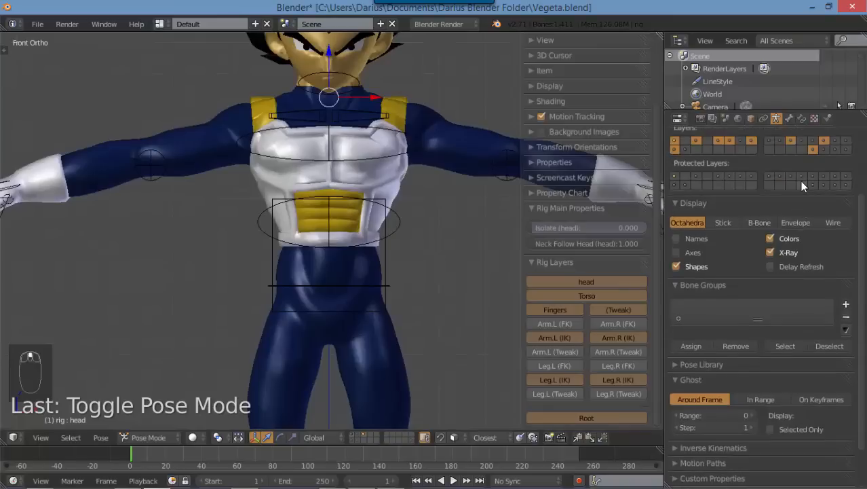
{"action": "scroll", "coordinate": [720, 182], "scroll_direction": "up", "scroll_amount": 2}
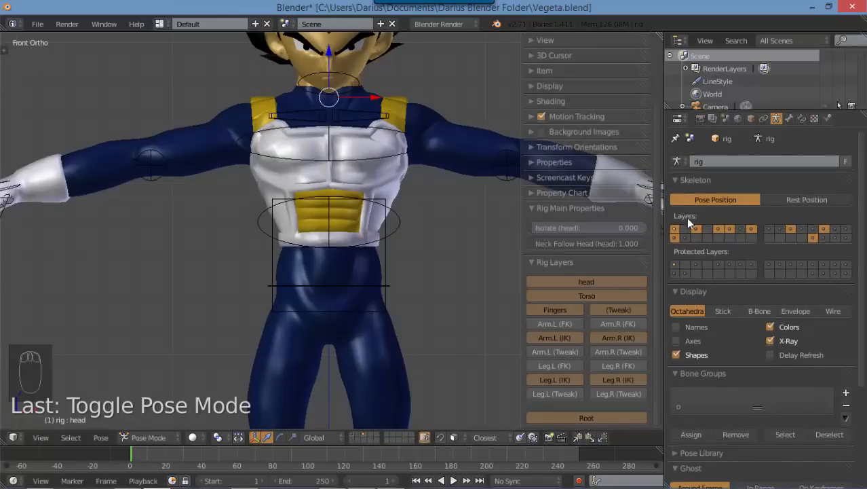
{"action": "left_click", "coordinate": [823, 238]}
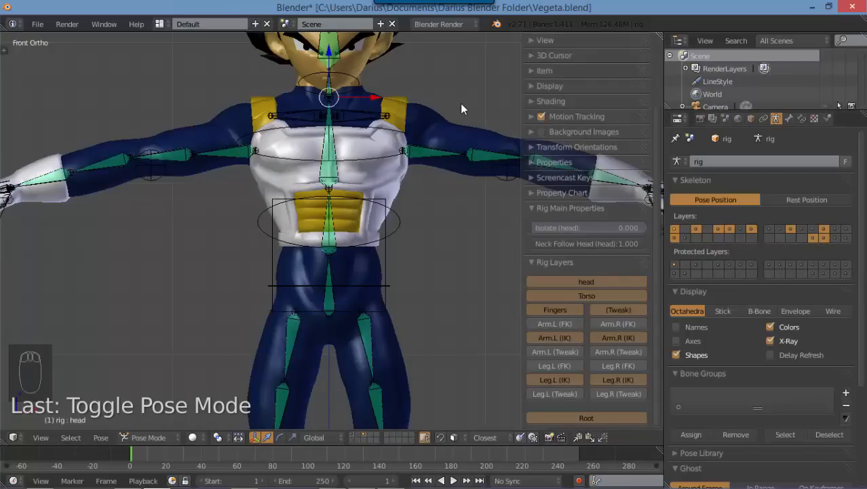
- Enter Edit Mode on the rig and select the left upper-arm deformation bone DEF-upper_arm.02.L from the top view
{"action": "scroll", "coordinate": [458, 101], "scroll_direction": "down", "scroll_amount": 3}
{"action": "scroll", "coordinate": [458, 99], "scroll_direction": "up", "scroll_amount": 2}
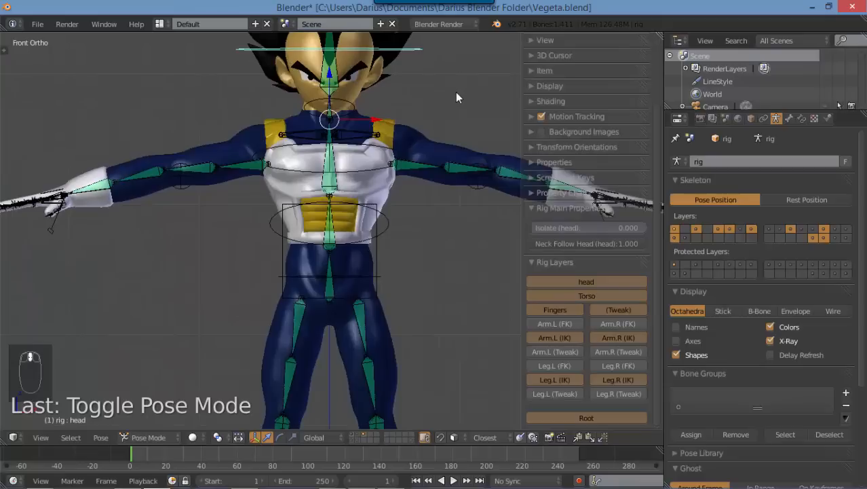
{"action": "scroll", "coordinate": [450, 110], "scroll_direction": "up", "scroll_amount": 2}
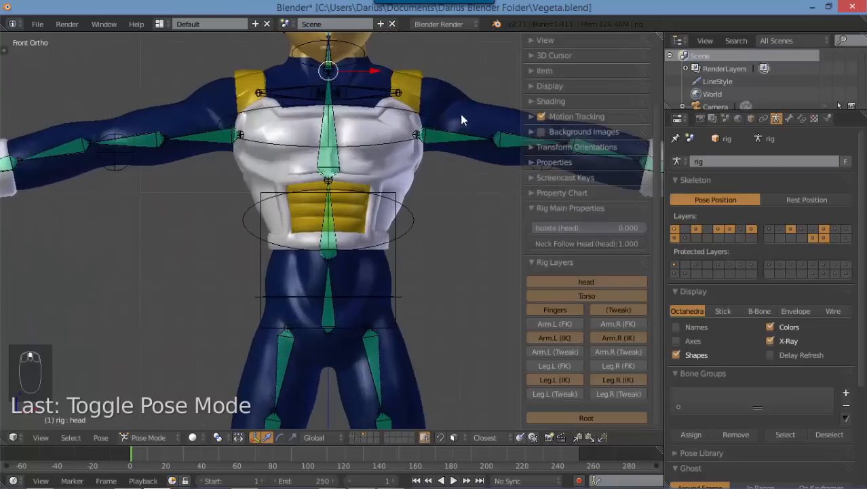
{"action": "middle_click_drag", "start_coordinate": [460, 114], "coordinate": [397, 115], "text": "shift"}
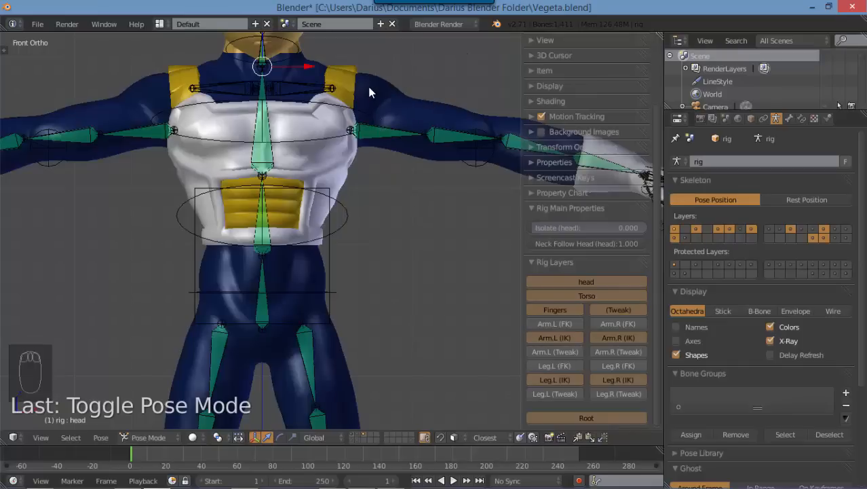
{"action": "key", "text": "Tab"}
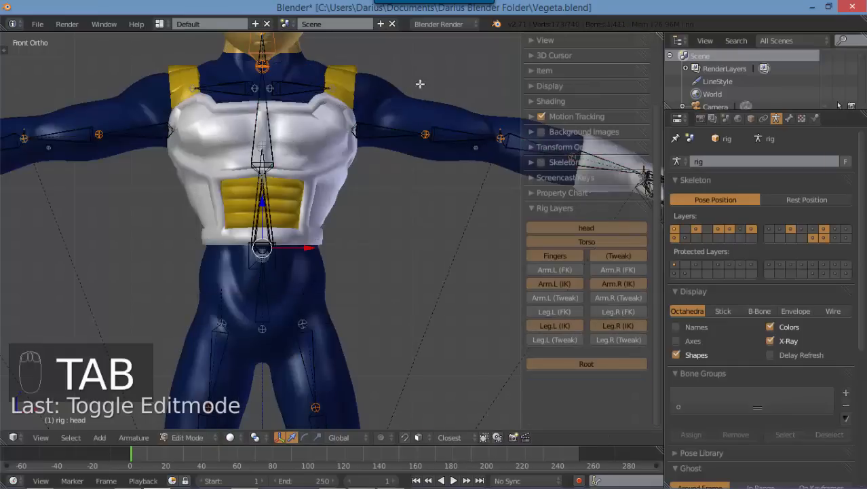
{"action": "middle_click_drag", "start_coordinate": [368, 86], "coordinate": [416, 209]}
{"action": "right_click", "coordinate": [388, 173]}
{"action": "key", "text": "KP_7"}
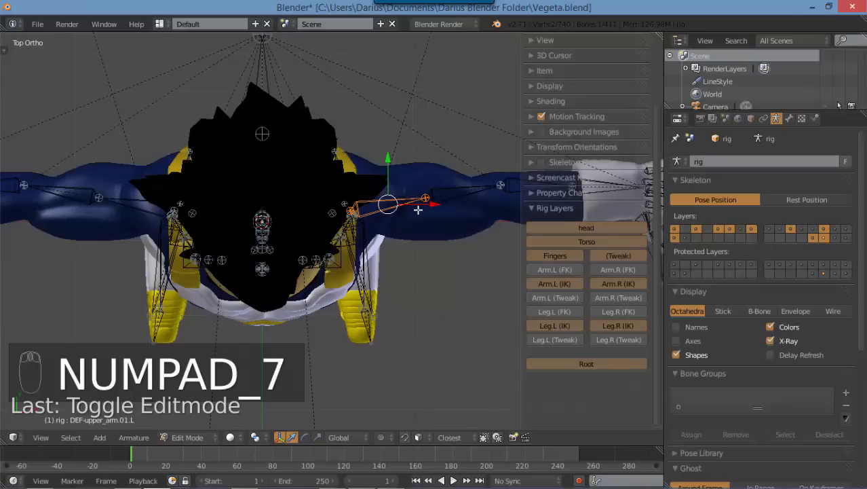
{"action": "scroll", "coordinate": [418, 208], "scroll_direction": "up", "scroll_amount": 2}
{"action": "middle_click_drag", "start_coordinate": [418, 209], "coordinate": [323, 231], "text": "shift"}
{"action": "middle_click_drag", "start_coordinate": [397, 223], "coordinate": [333, 201], "text": "shift"}
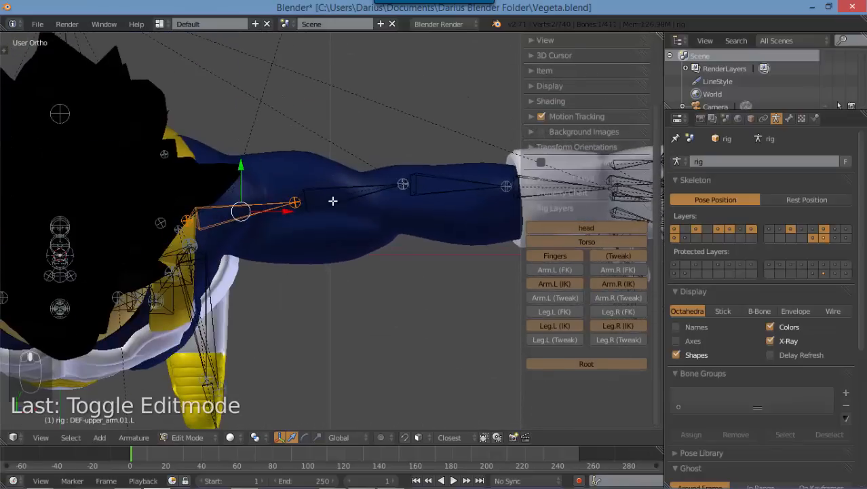
{"action": "key", "text": "KP_1"}
{"action": "key", "text": "KP_7"}
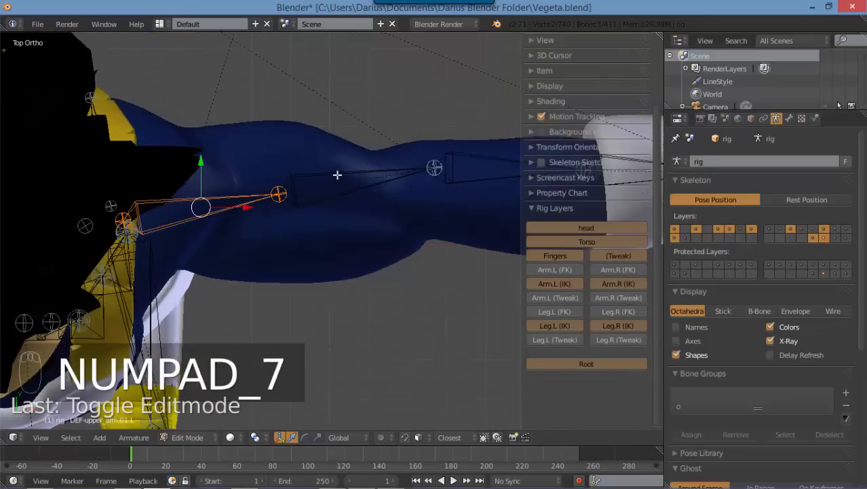
{"action": "right_click", "coordinate": [335, 176]}
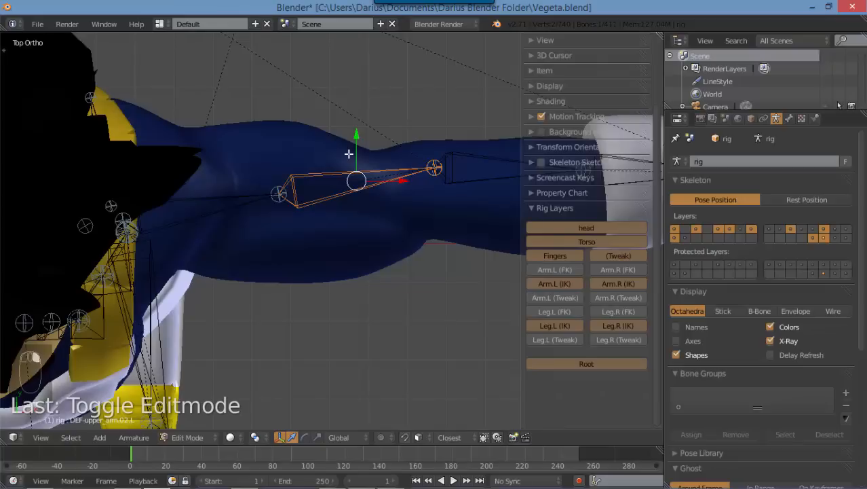
- Hide the sidebar, then duplicate the selected upper-arm bone and place the copy toward the back edge of the arm
{"action": "key", "text": "t"}
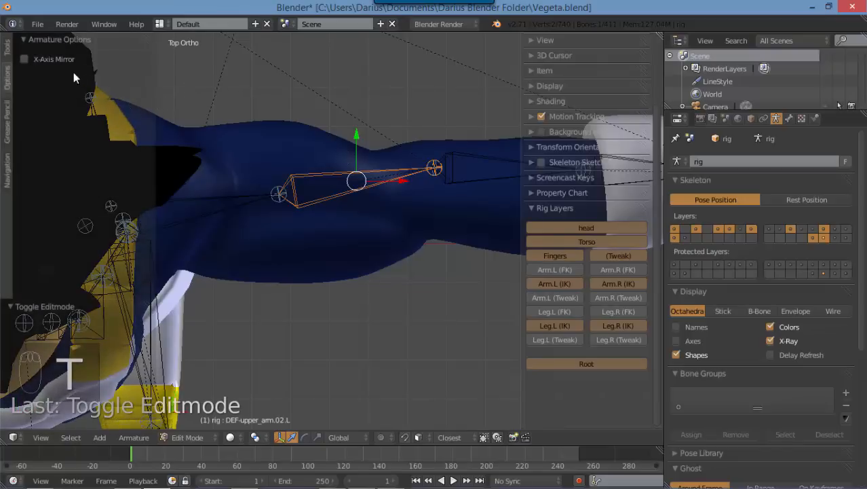
{"action": "key", "text": "t"}
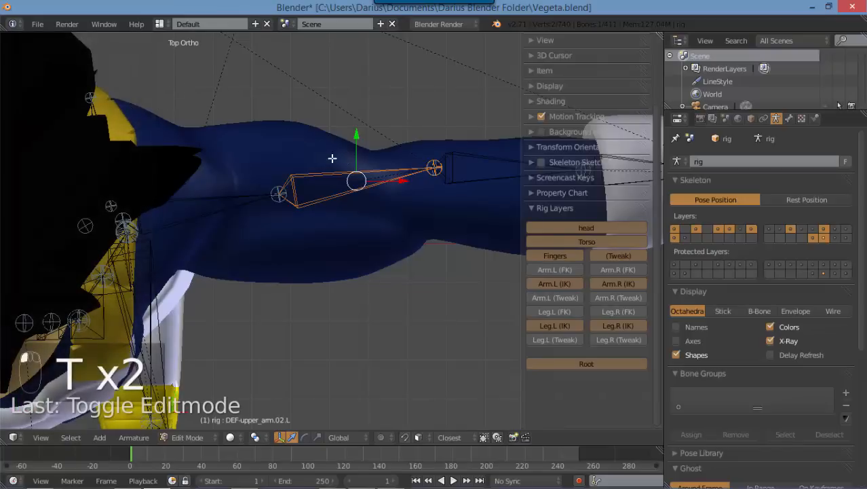
{"action": "scroll", "coordinate": [340, 190], "scroll_direction": "up", "scroll_amount": 2}
{"action": "scroll", "coordinate": [353, 193], "scroll_direction": "down", "scroll_amount": 1}
{"action": "key", "text": "n"}
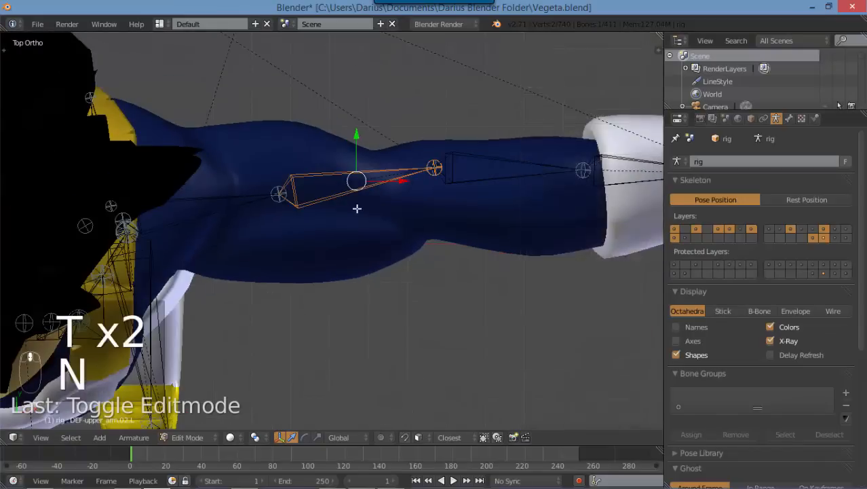
{"action": "scroll", "coordinate": [370, 204], "scroll_direction": "up", "scroll_amount": 1}
{"action": "scroll", "coordinate": [389, 201], "scroll_direction": "down", "scroll_amount": 1}
{"action": "key", "text": "shift+d"}
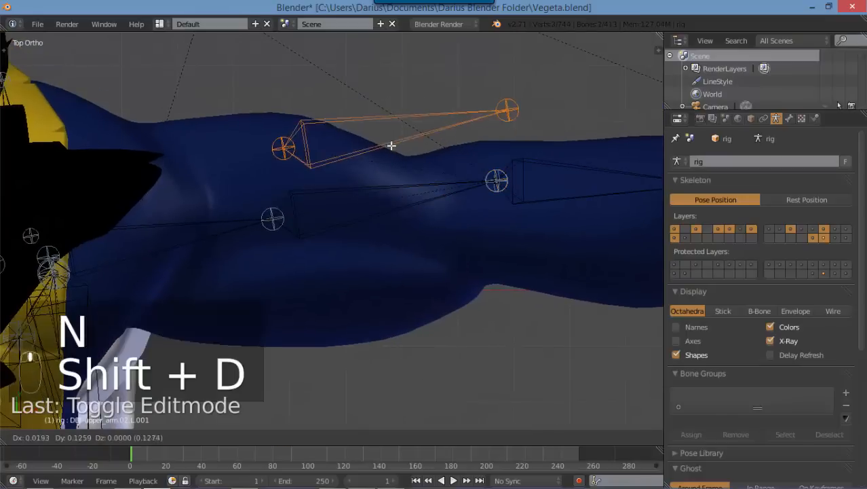
{"action": "left_click", "coordinate": [381, 138]}
- Rotate and move the duplicated bone so it lies along the back side of the left upper arm, ending near the elbow
{"action": "key", "text": "r"}
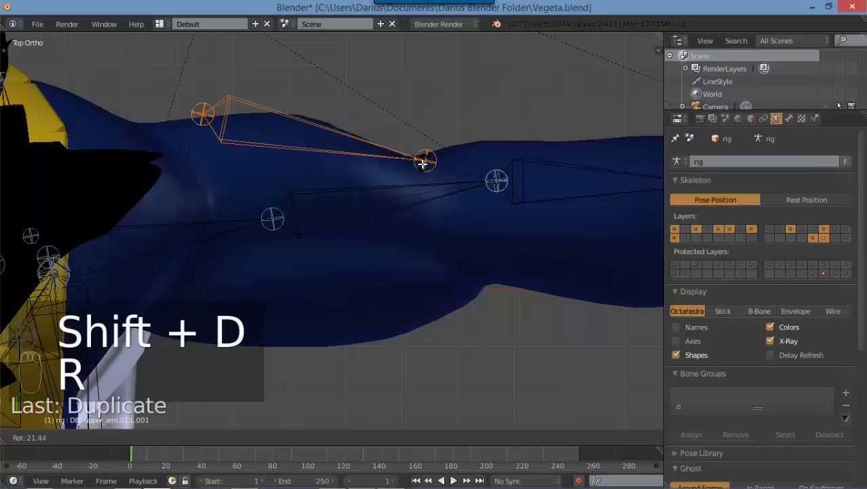
{"action": "left_click", "coordinate": [417, 139]}
{"action": "key", "text": "g"}
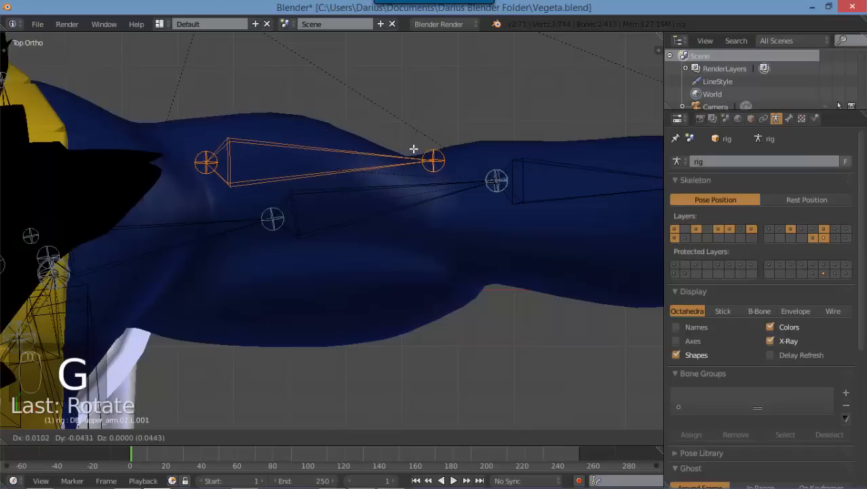
{"action": "left_click", "coordinate": [435, 144]}
{"action": "key", "text": "r"}
{"action": "left_click", "coordinate": [459, 145]}
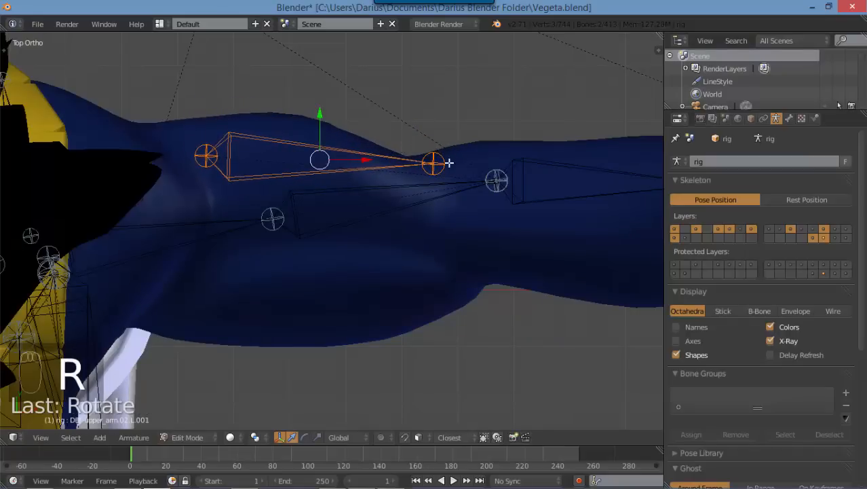
{"action": "key", "text": "g"}
{"action": "left_click", "coordinate": [447, 161]}
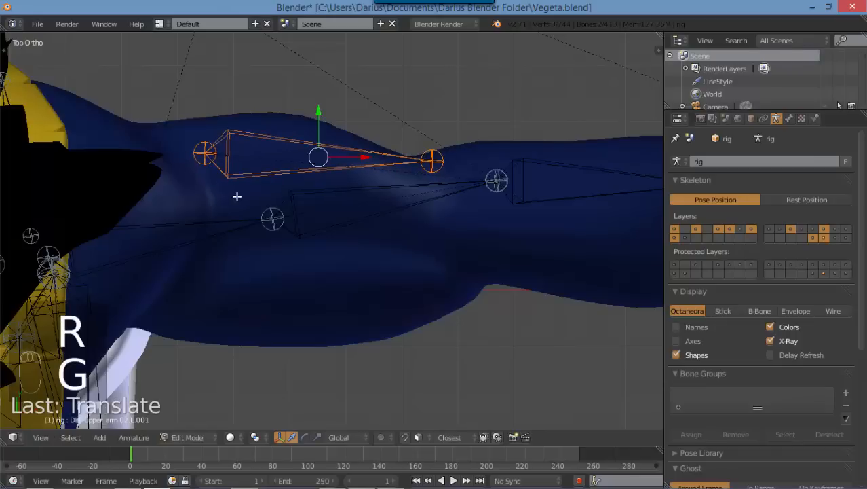
- Parent the duplicated bone behind the left upper arm to the bone DEF-upper_arm.01.L, keeping its offset
{"action": "right_click", "coordinate": [217, 221], "text": "shift"}
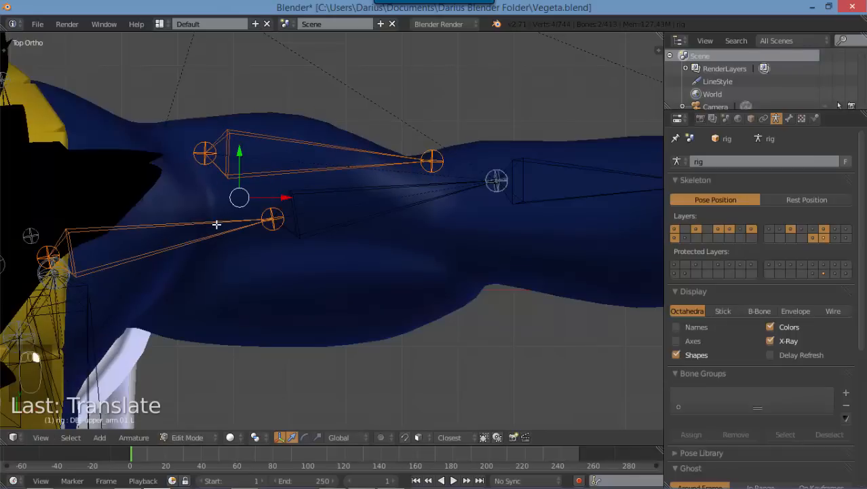
{"action": "key", "text": "ctrl+p"}
{"action": "left_click", "coordinate": [215, 223]}
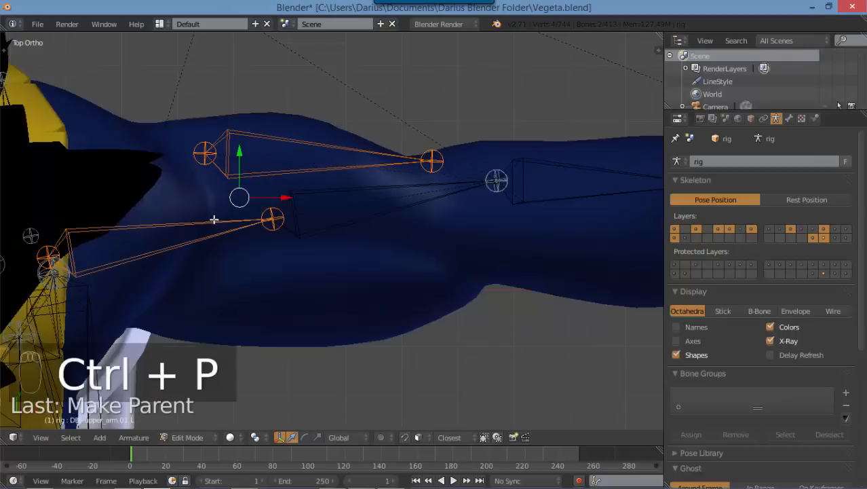
- Select only the duplicated left arm bone and rename it "Elbo stabalizer.L"
{"action": "right_click", "coordinate": [288, 139]}
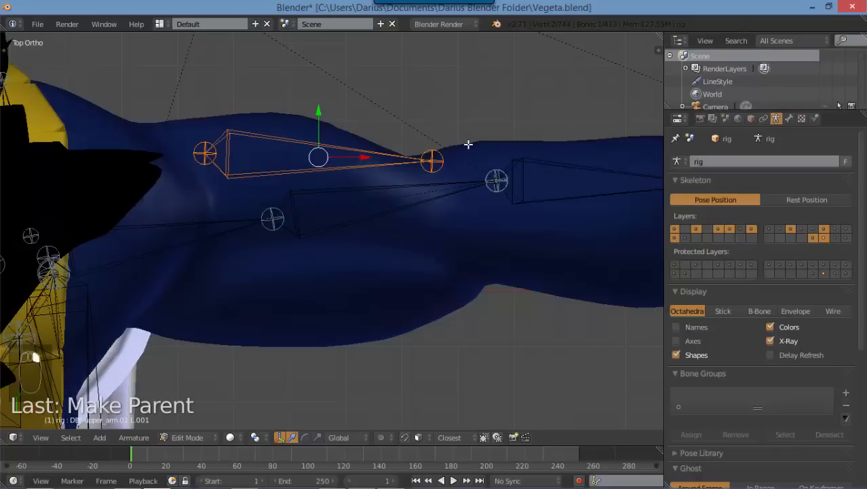
{"action": "key", "text": "n"}
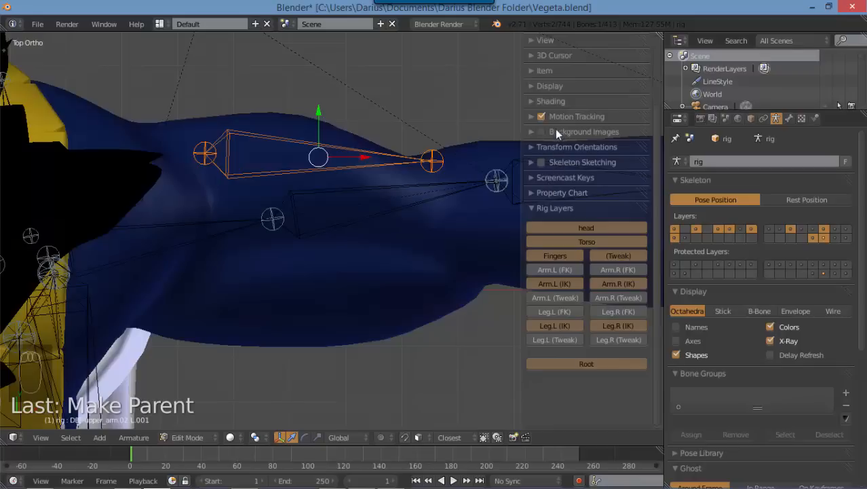
{"action": "left_click", "coordinate": [548, 70]}
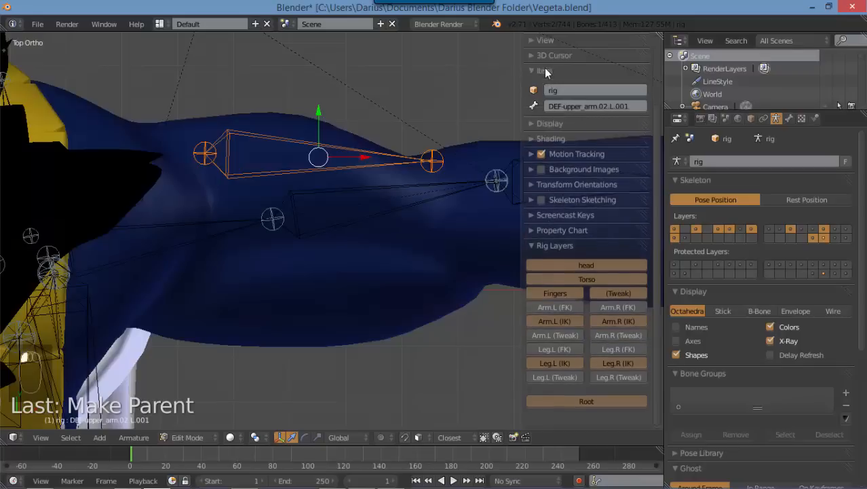
{"action": "left_click", "coordinate": [568, 105]}
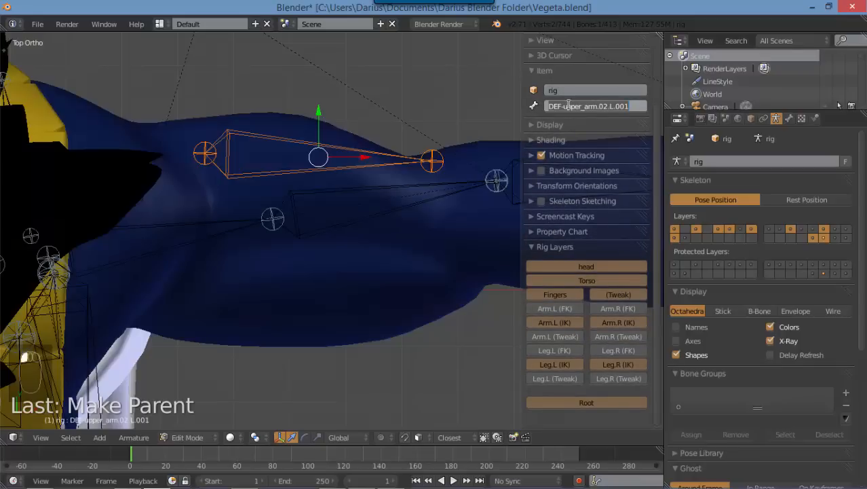
{"action": "type", "text": "Elbo stavlizer"}
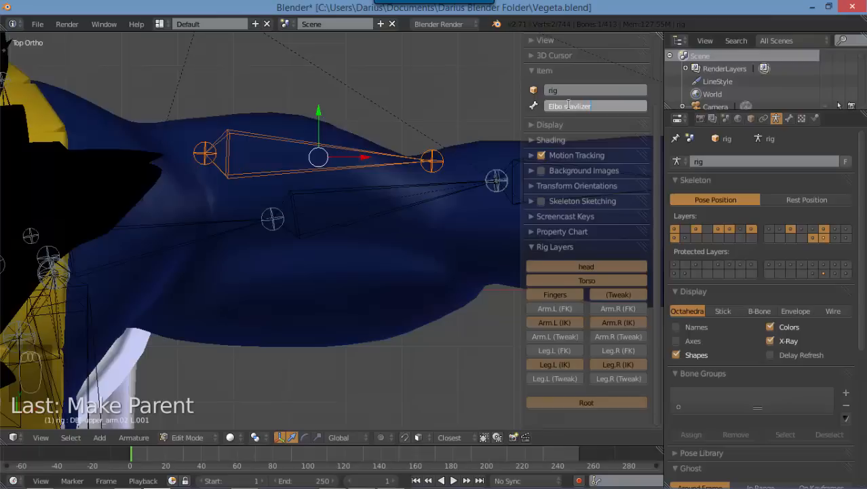
{"action": "key", "text": "BackSpace"}
{"action": "key", "text": "BackSpace"}
{"action": "key", "text": "BackSpace"}
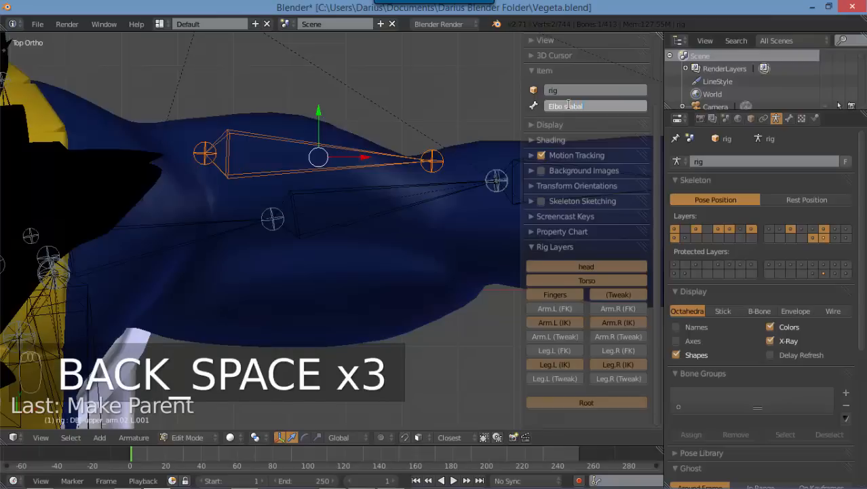
{"action": "type", "text": "abalizer.L"}
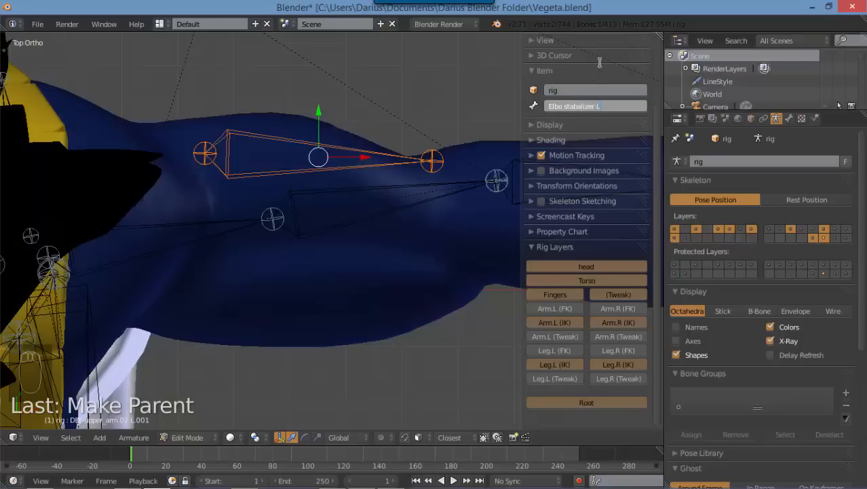
{"action": "key", "text": "Return"}
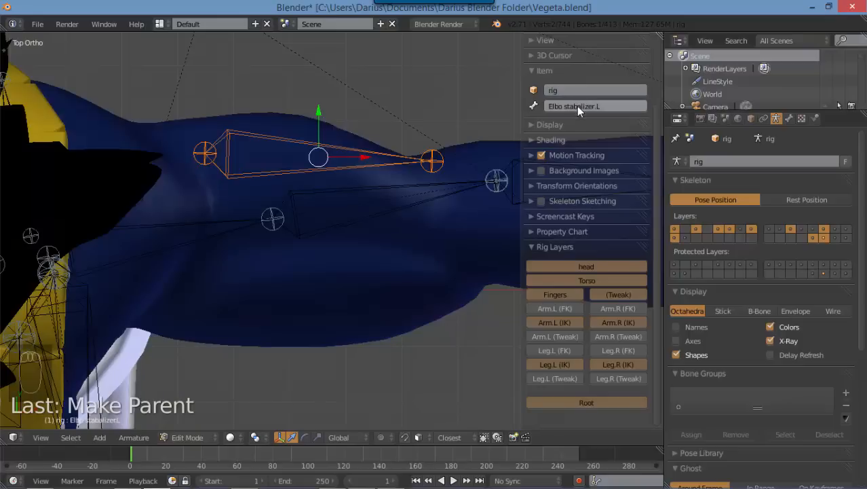
- Copy the left stabilizer's name onto the mirrored bone behind the right upper arm and change it to "Elbo stabalizer.R"
{"action": "key", "text": "ctrl+c"}
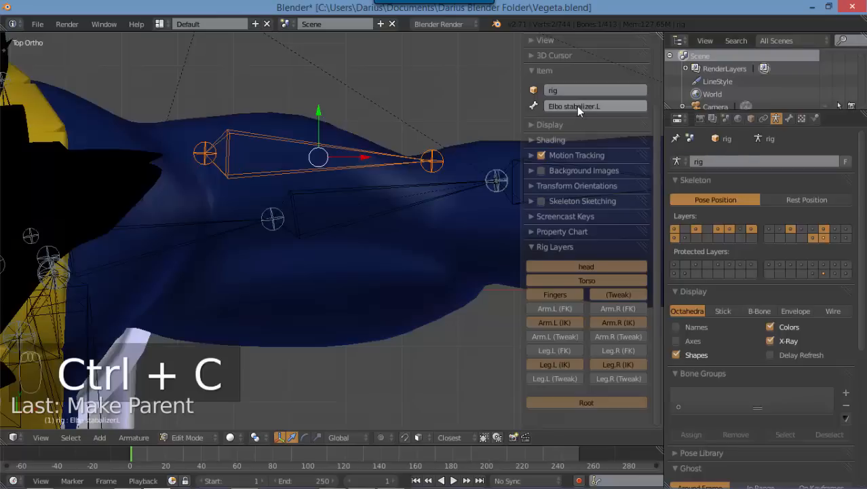
{"action": "scroll", "coordinate": [171, 164], "scroll_direction": "down", "scroll_amount": 5}
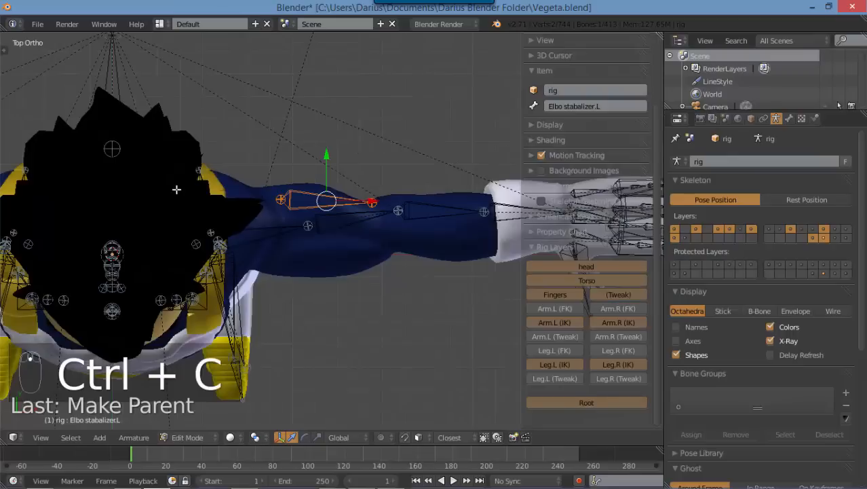
{"action": "middle_click_drag", "start_coordinate": [34, 177], "coordinate": [159, 174], "text": "shift"}
{"action": "middle_click_drag", "start_coordinate": [93, 184], "coordinate": [160, 191], "text": "shift"}
{"action": "right_click", "coordinate": [103, 202]}
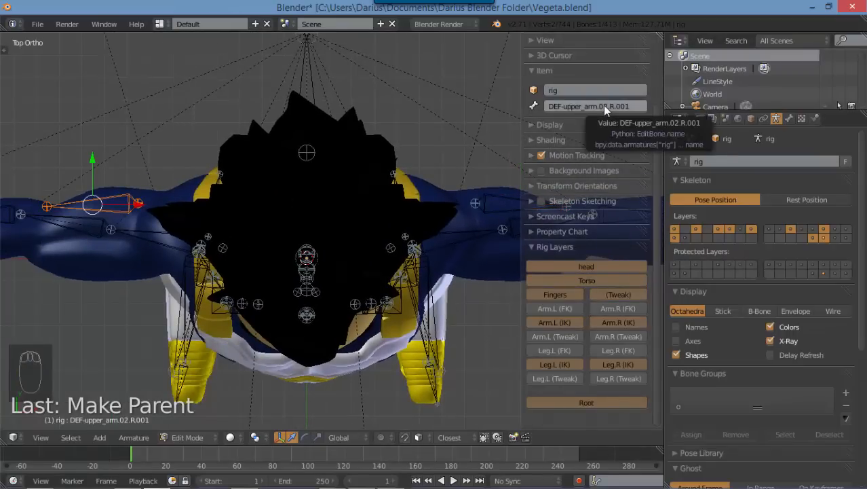
{"action": "key", "text": "ctrl+v"}
{"action": "key", "text": "Return"}
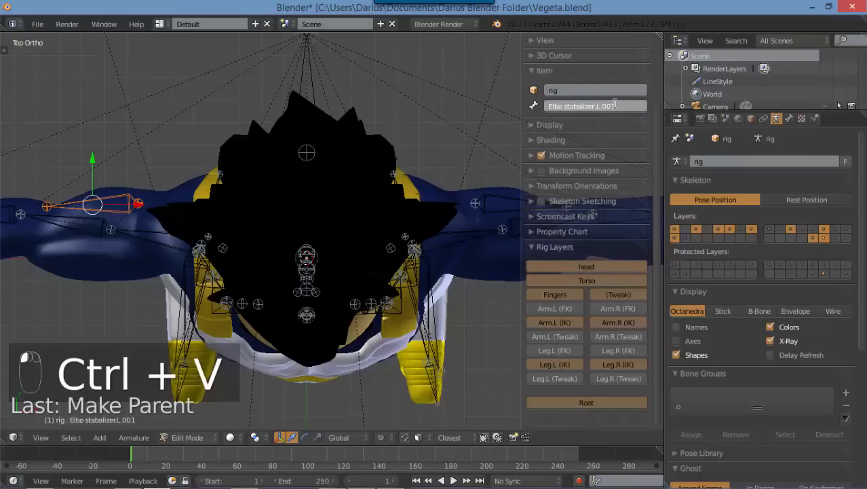
{"action": "key", "text": "BackSpace"}
{"action": "key", "text": "BackSpace"}
{"action": "key", "text": "BackSpace"}
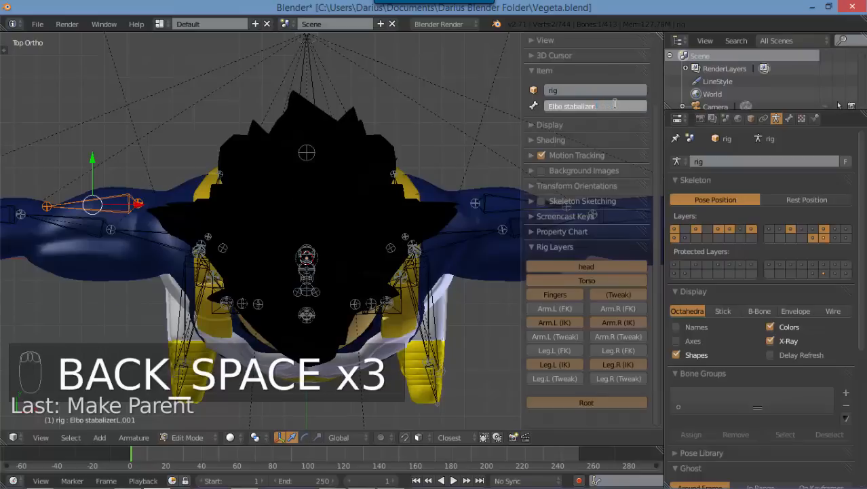
{"action": "key", "text": "Return"}
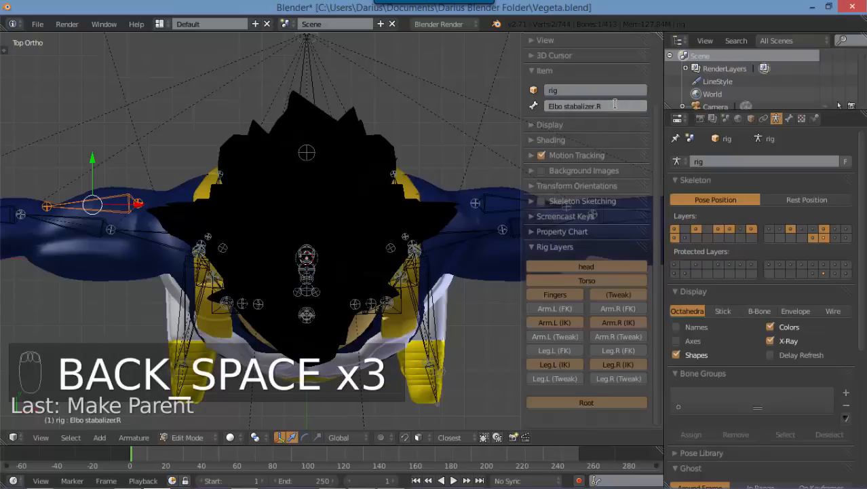
- Duplicate the thigh bone DEF-thigh.01.L in the right side view and place the copy behind it, inside the buttock
{"action": "middle_click_drag", "start_coordinate": [378, 283], "coordinate": [378, 183]}
{"action": "key", "text": "KP_3"}
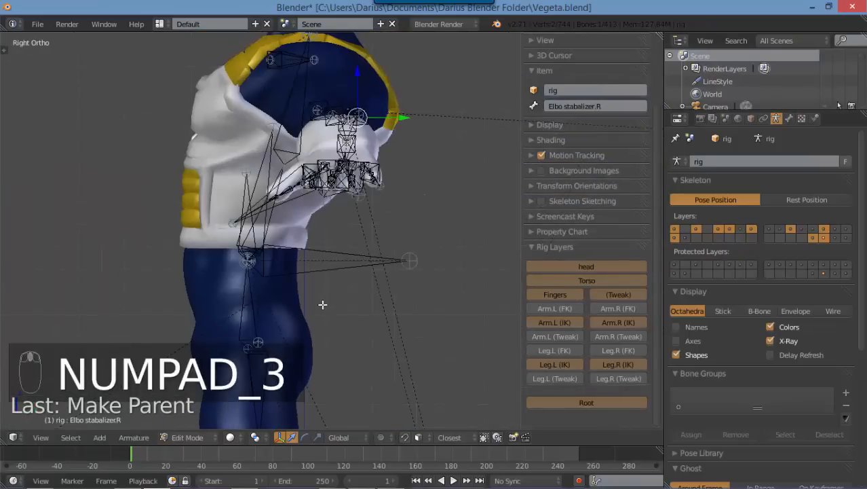
{"action": "scroll", "coordinate": [333, 265], "scroll_direction": "up", "scroll_amount": 3}
{"action": "right_click", "coordinate": [306, 271]}
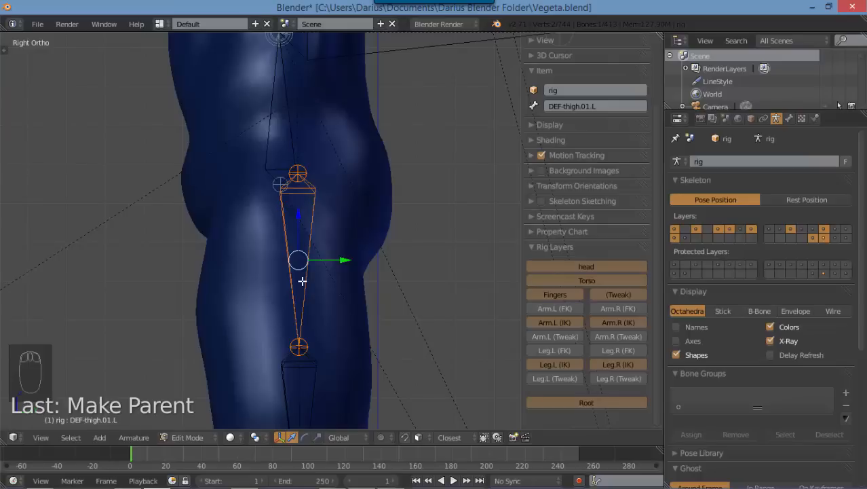
{"action": "key", "text": "shift+d"}
{"action": "left_click", "coordinate": [357, 236]}
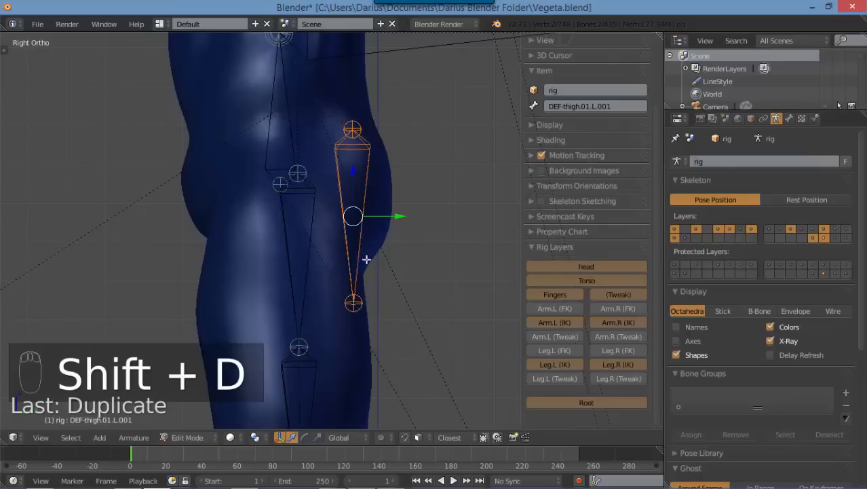
- Rotate the duplicated thigh bone until it lies roughly horizontal with its tip pointing backward, undoing any accidental hiding of it
{"action": "key", "text": "t"}
{"action": "key", "text": "r"}
{"action": "left_click", "coordinate": [419, 179]}
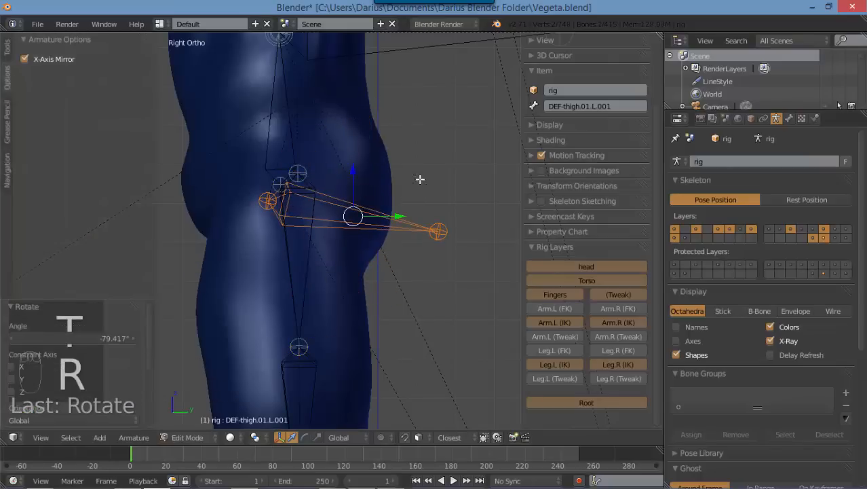
{"action": "key", "text": "t"}
{"action": "key", "text": "t"}
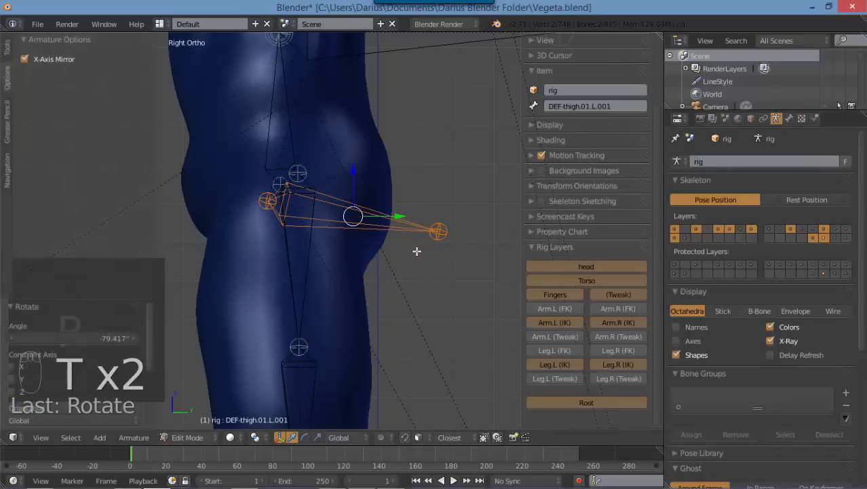
{"action": "key", "text": "t"}
{"action": "key", "text": "r"}
{"action": "key", "text": "h"}
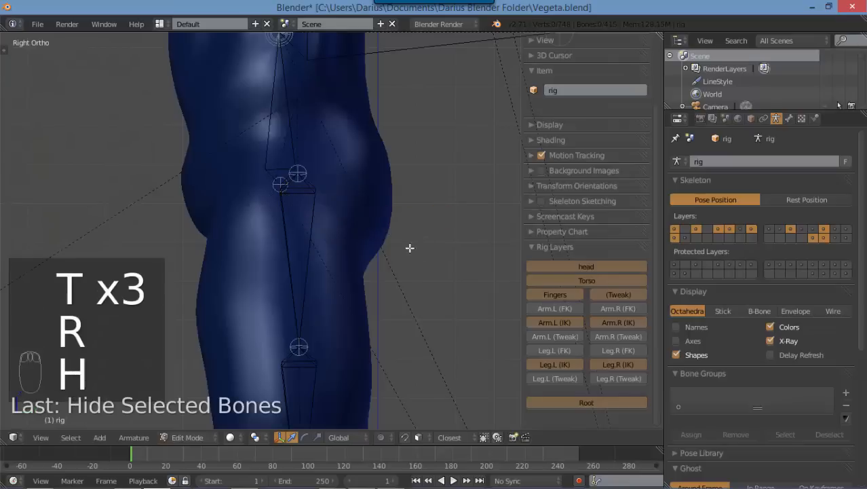
{"action": "key", "text": "ctrl+z"}
- Move the rotated bone slightly upward and scale it to about 0.59 so its tip ends at the buttock's surface
{"action": "key", "text": "g"}
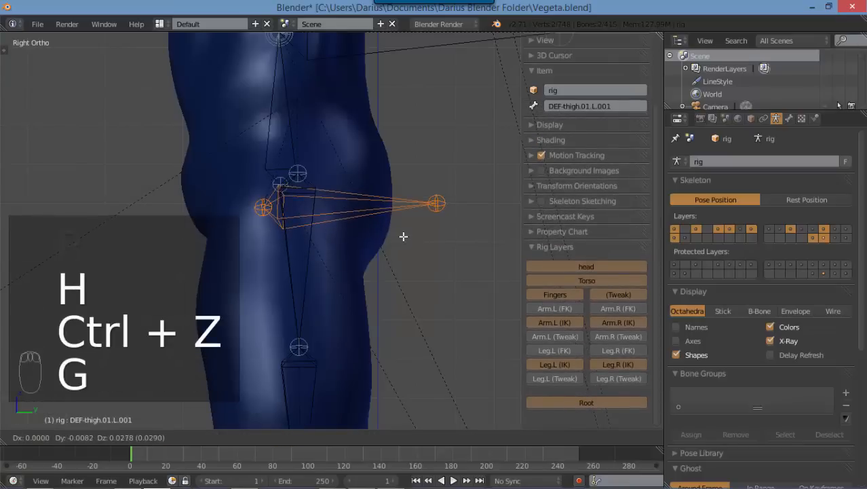
{"action": "left_click", "coordinate": [399, 233]}
{"action": "key", "text": "s"}
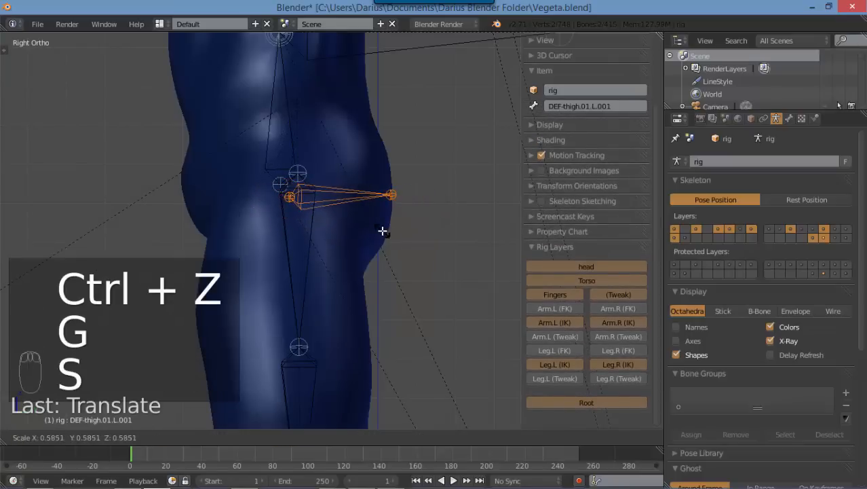
{"action": "left_click", "coordinate": [404, 226]}
- Move the buttock bone inward along the X axis by about 0.08, with its mirrored counterpart following
{"action": "middle_click_drag", "start_coordinate": [404, 225], "coordinate": [236, 198]}
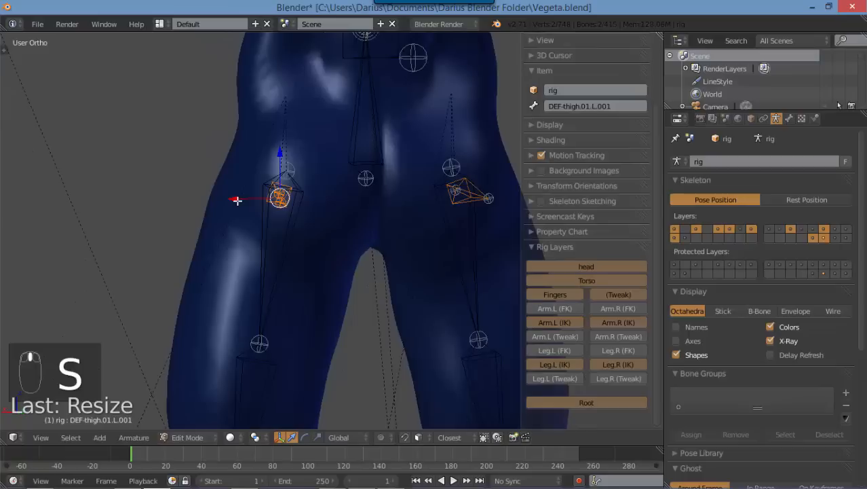
{"action": "key", "text": "g"}
{"action": "key", "text": "x"}
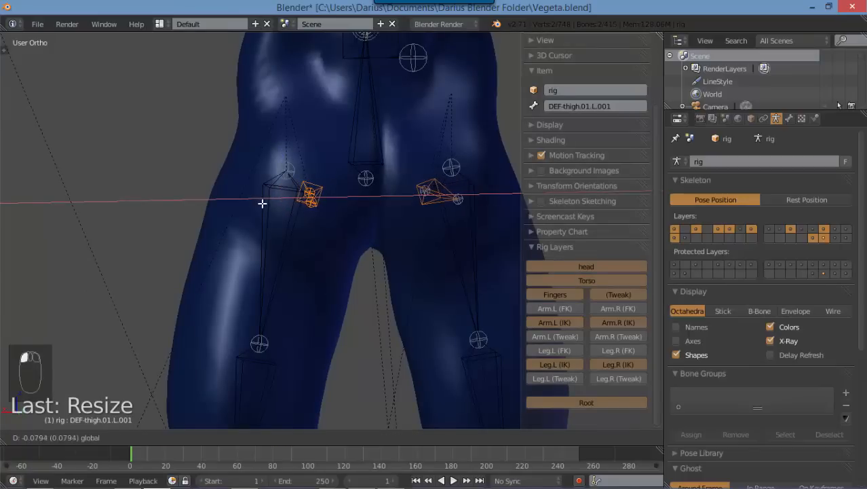
{"action": "left_click", "coordinate": [260, 202]}
- Return to the right side view and rename the left buttock bone "Butt Stabalizer.L"
{"action": "key", "text": "KP_3"}
{"action": "left_click", "coordinate": [579, 106]}
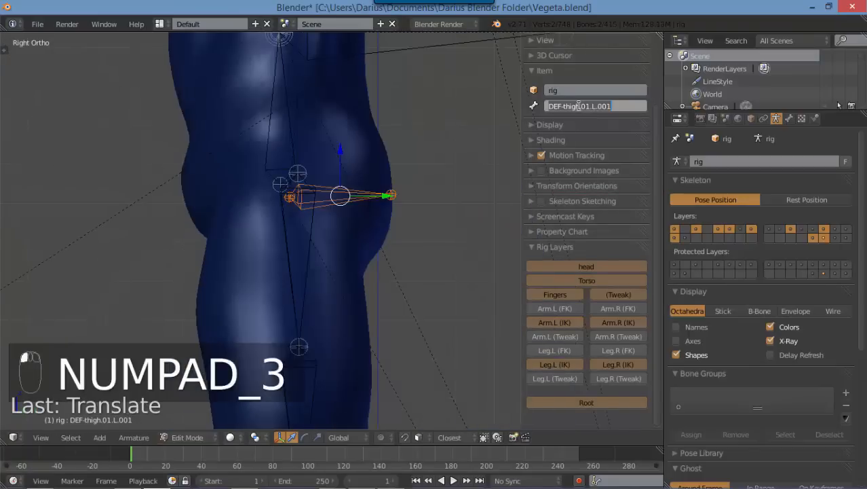
{"action": "type", "text": "Butt Stab"}
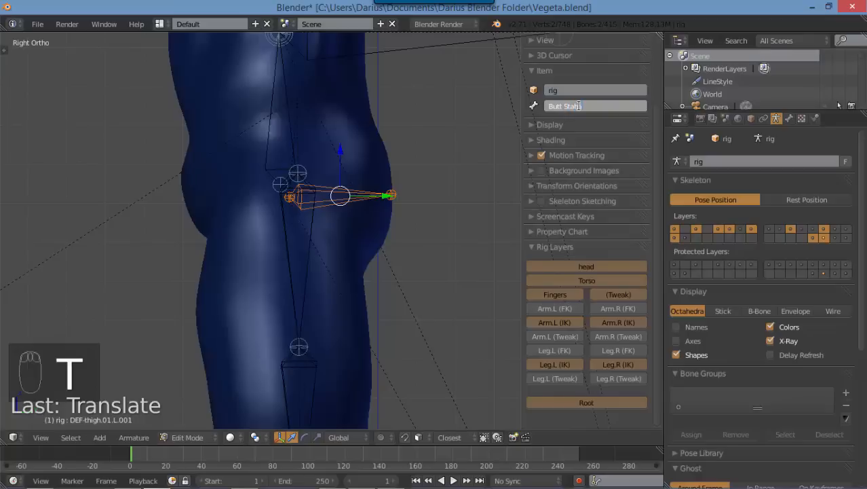
{"action": "type", "text": "ilizer"}
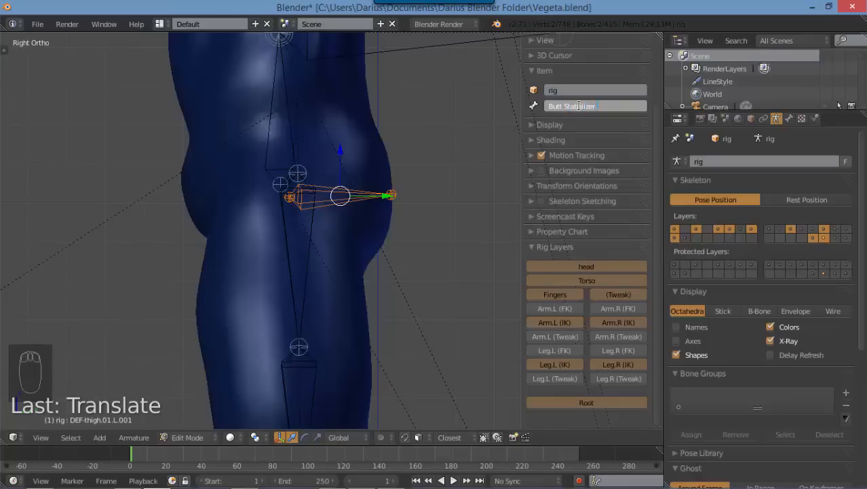
{"action": "type", "text": ".L"}
{"action": "key", "text": "Return"}
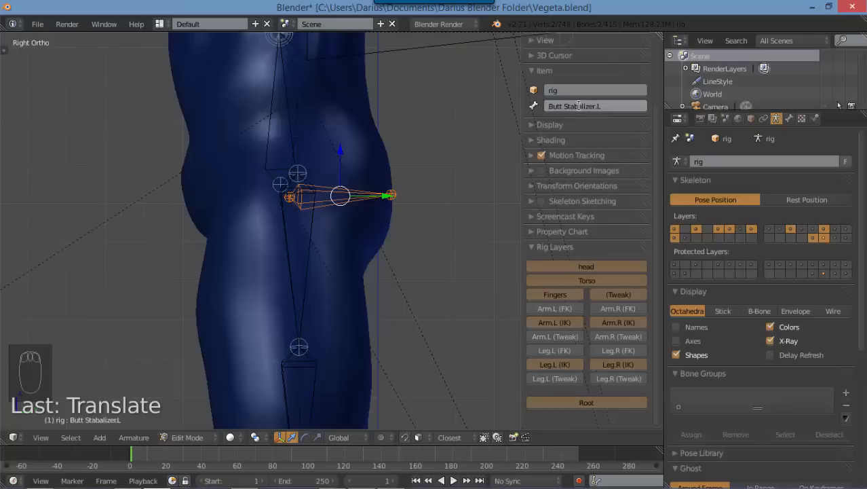
- Copy the left buttock bone's name onto its mirrored counterpart and change it to "Butt Stabalizer.R"
{"action": "key", "text": "ctrl+c"}
{"action": "middle_click_drag", "start_coordinate": [394, 195], "coordinate": [373, 173]}
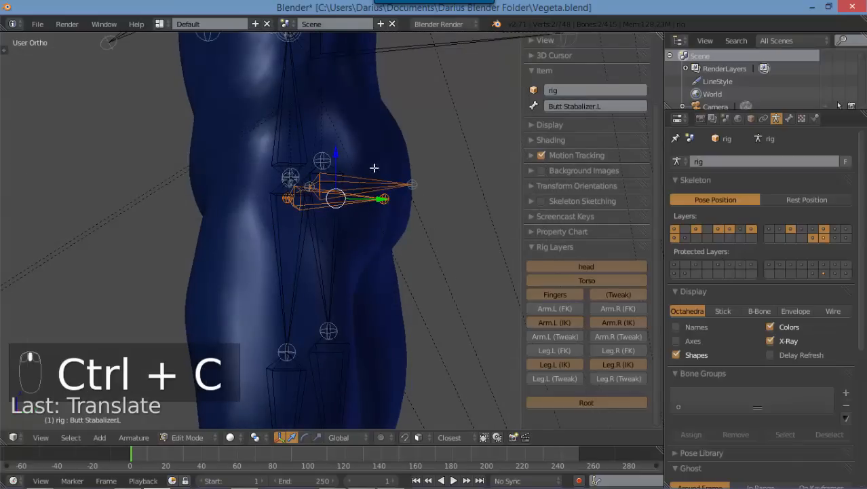
{"action": "right_click", "coordinate": [380, 182]}
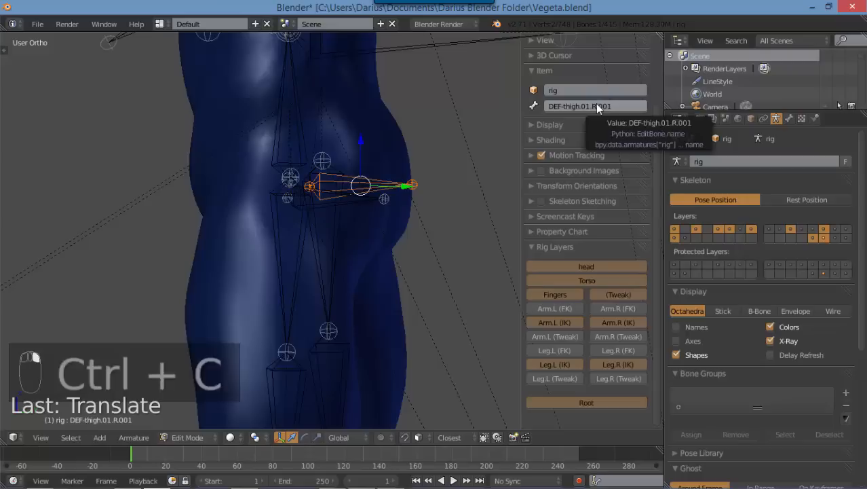
{"action": "key", "text": "ctrl+v"}
{"action": "left_click", "coordinate": [624, 105]}
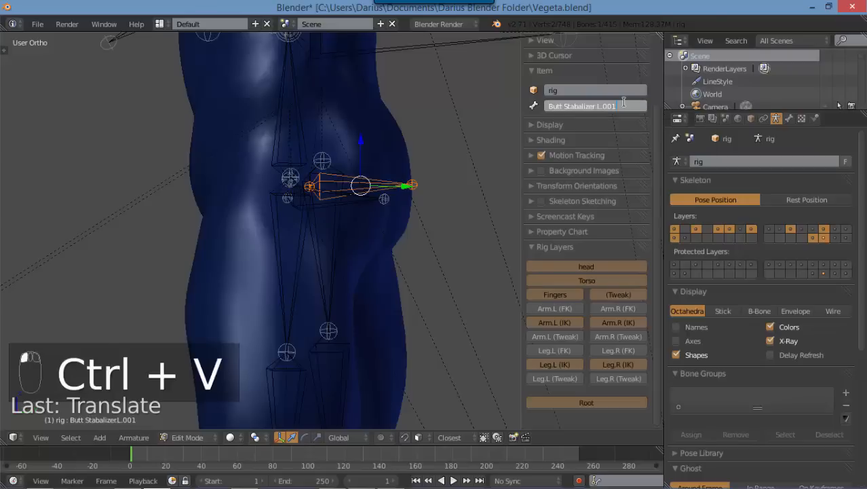
{"action": "key", "text": "BackSpace"}
{"action": "key", "text": "BackSpace"}
{"action": "key", "text": "BackSpace"}
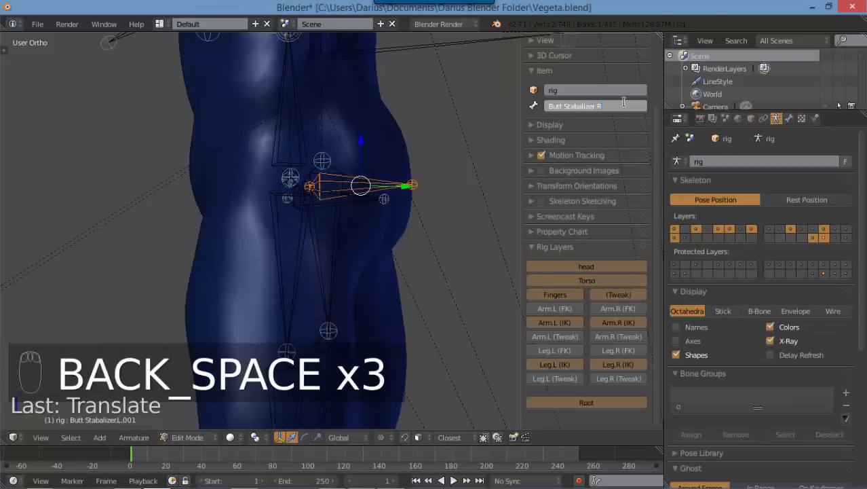
{"action": "key", "text": "Return"}
{"action": "scroll", "coordinate": [234, 205], "scroll_direction": "down", "scroll_amount": 3}
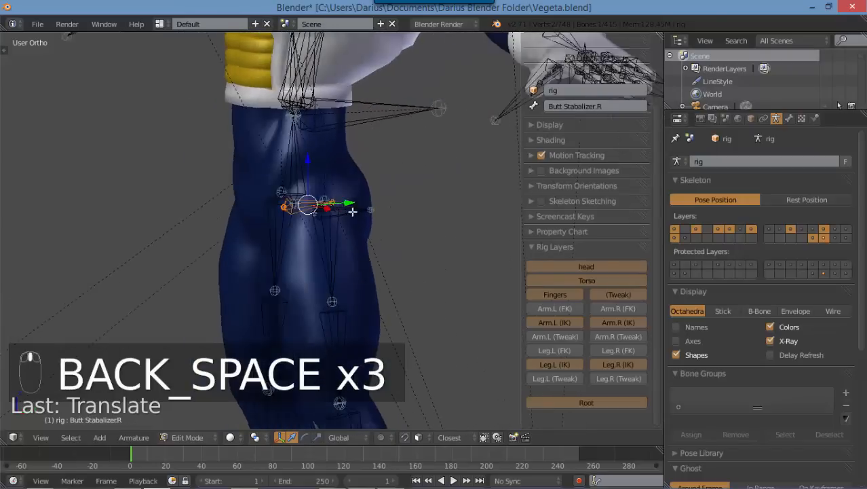
- Duplicate the left buttock bone in the right side view and place the copy about 0.34 forward, at the front of the hip
{"action": "mouse_move", "coordinate": [352, 212]}
{"action": "middle_mouse_down"}
{"action": "mouse_move", "coordinate": [443, 196]}
{"action": "mouse_move", "coordinate": [350, 218]}
{"action": "mouse_move", "coordinate": [361, 209]}
{"action": "middle_mouse_up"}
{"action": "right_click", "coordinate": [362, 210]}
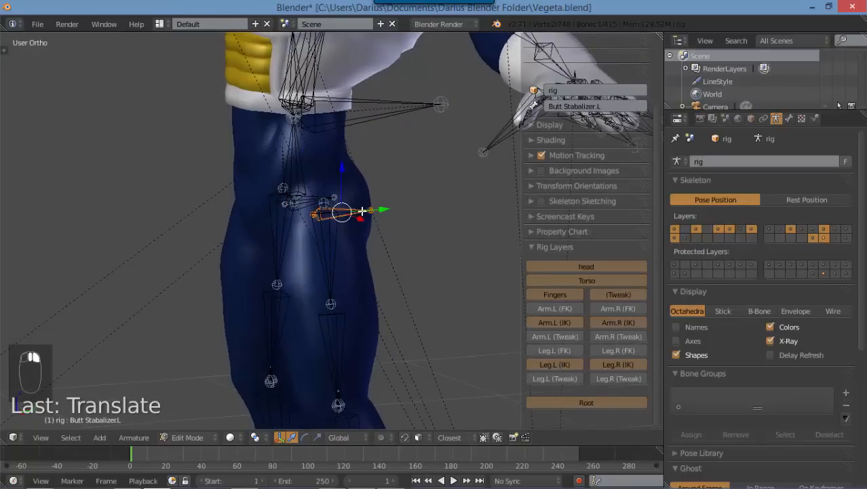
{"action": "key", "text": "KP_3"}
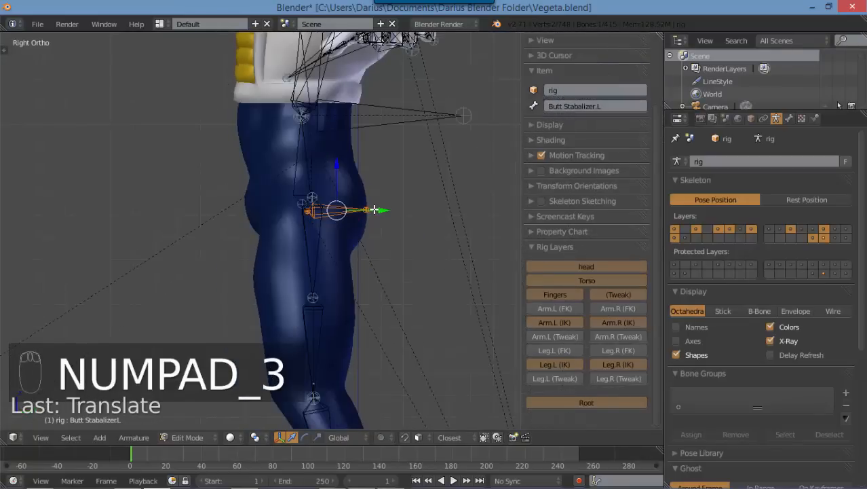
{"action": "key", "text": "shift+d"}
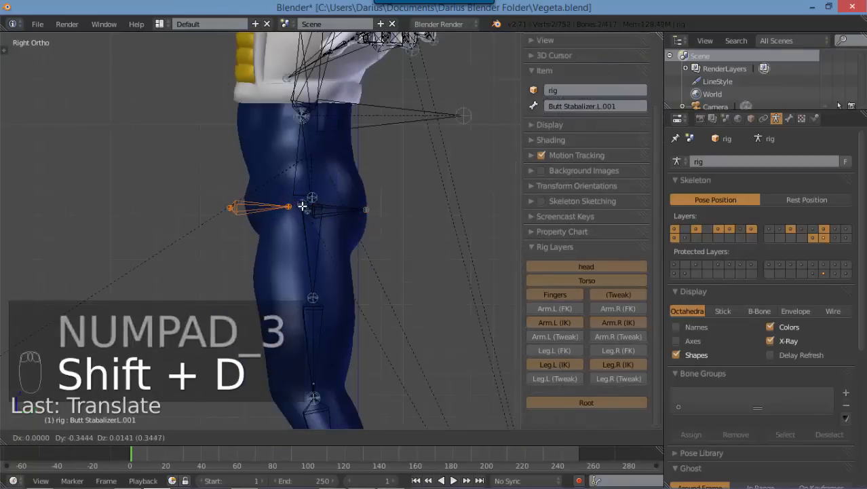
{"action": "left_click", "coordinate": [306, 204]}
- Rotate the duplicated bone until it stands nearly vertical with its tip down, and shift it slightly to the hip's front surface
{"action": "key", "text": "r"}
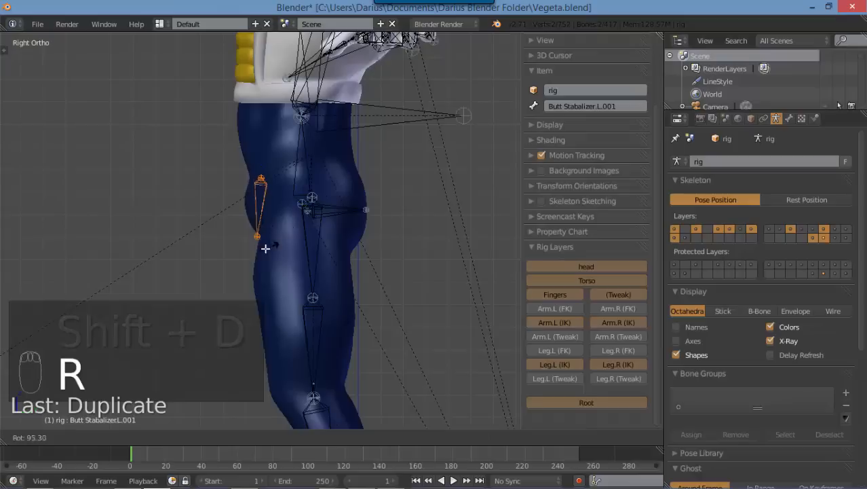
{"action": "left_click", "coordinate": [265, 243]}
{"action": "key", "text": "g"}
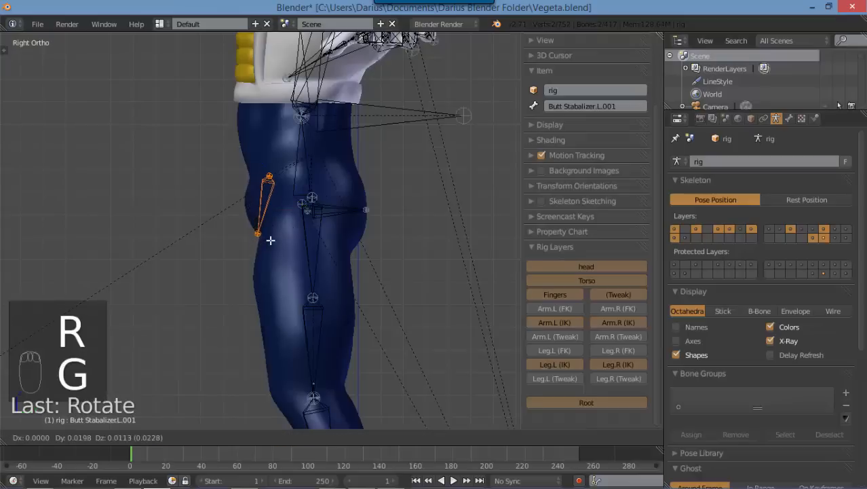
{"action": "left_click", "coordinate": [271, 238]}
- Rotate the front hip bone by about 37° in the front view so it slants inward toward the crotch, mirrored on the other side
{"action": "key", "text": "KP_1"}
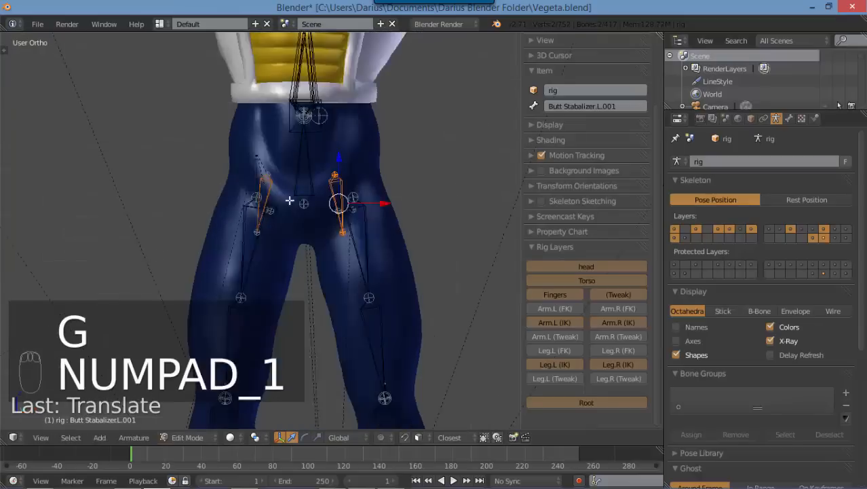
{"action": "key", "text": "r"}
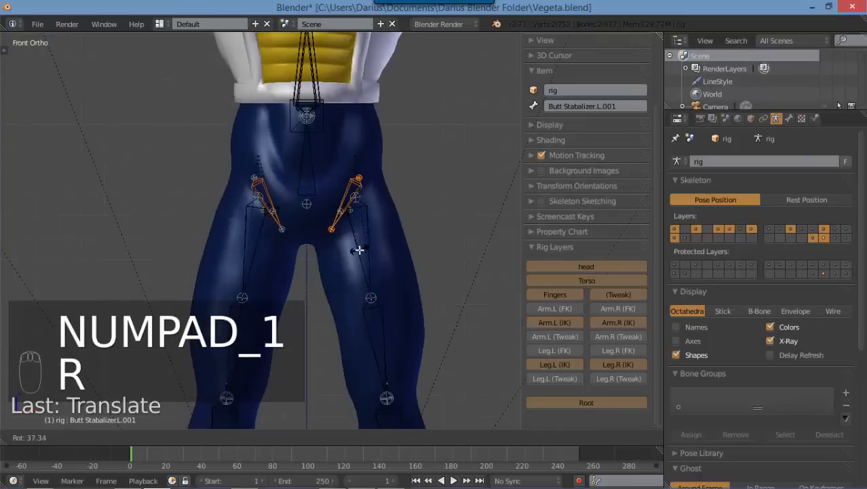
{"action": "left_click", "coordinate": [359, 248]}
- Rename the left front hip bone "Crotch Stabalizer.L"
{"action": "scroll", "coordinate": [359, 250], "scroll_direction": "up", "scroll_amount": 4}
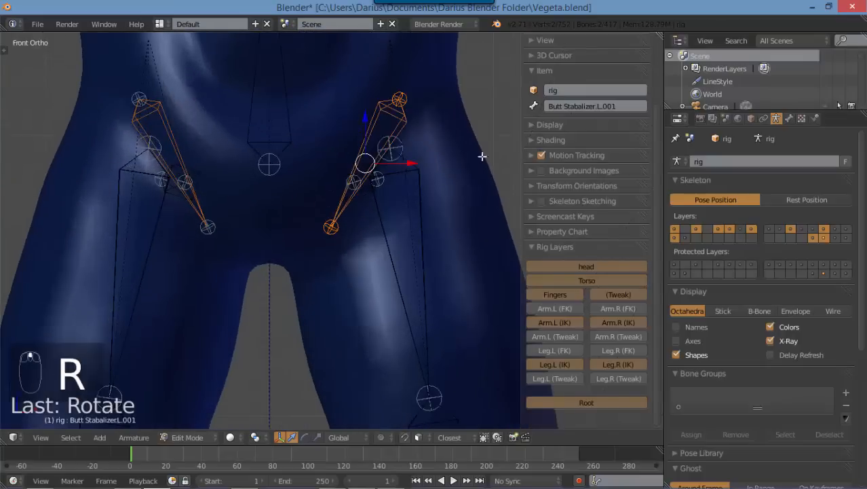
{"action": "left_click", "coordinate": [565, 107]}
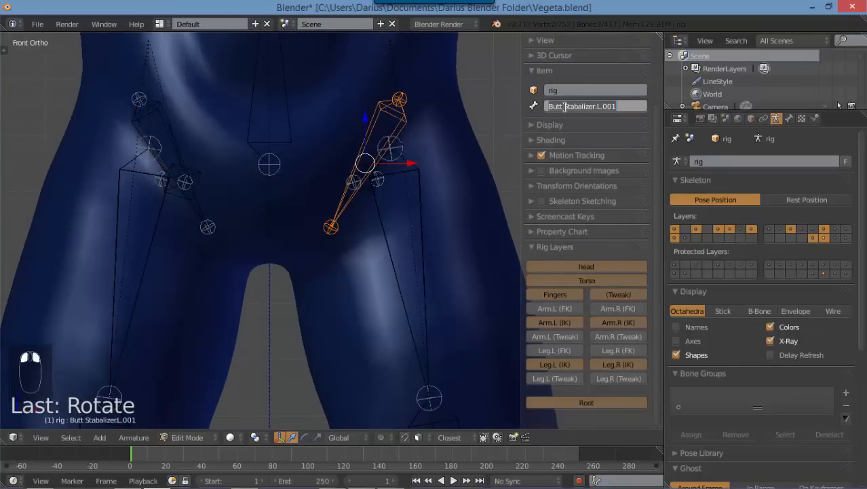
{"action": "type", "text": "Crotch"}
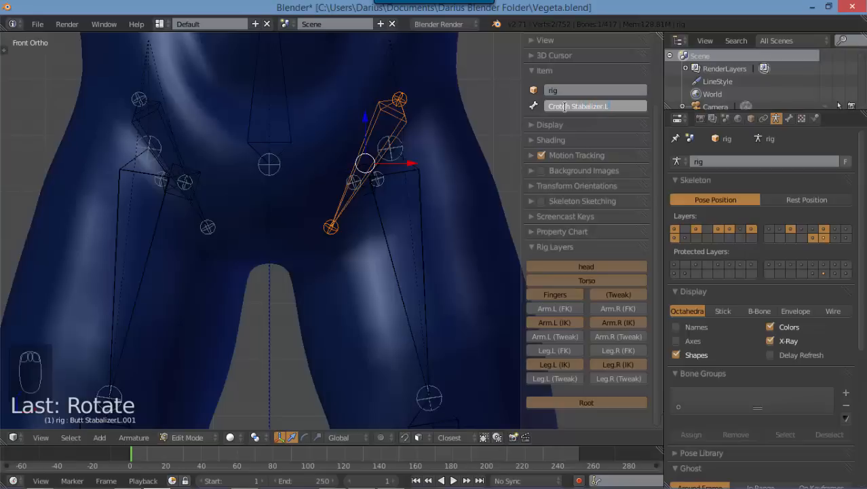
{"action": "key", "text": "Return"}
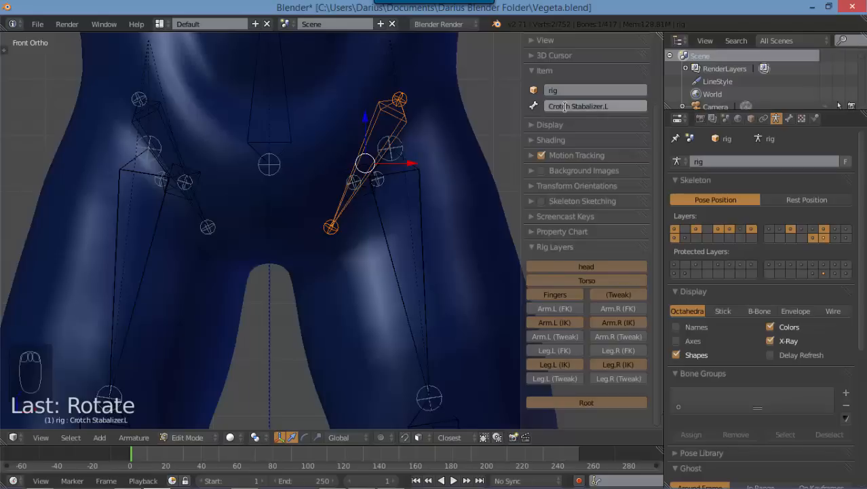
- Copy the left crotch bone's name onto its mirrored counterpart and change it to "Crotch Stabalizer.R"
{"action": "key", "text": "ctrl+c"}
{"action": "right_click_drag", "start_coordinate": [161, 119], "coordinate": [292, 117]}
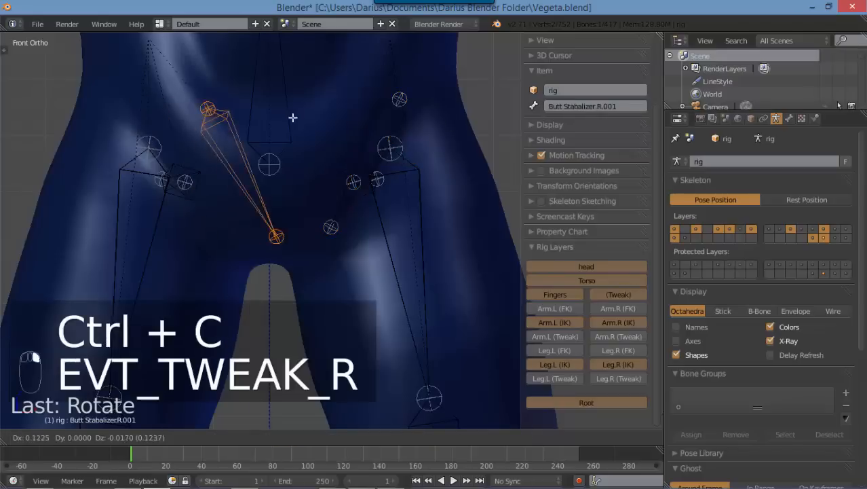
{"action": "right_click", "coordinate": [286, 114]}
{"action": "key", "text": "ctrl+v"}
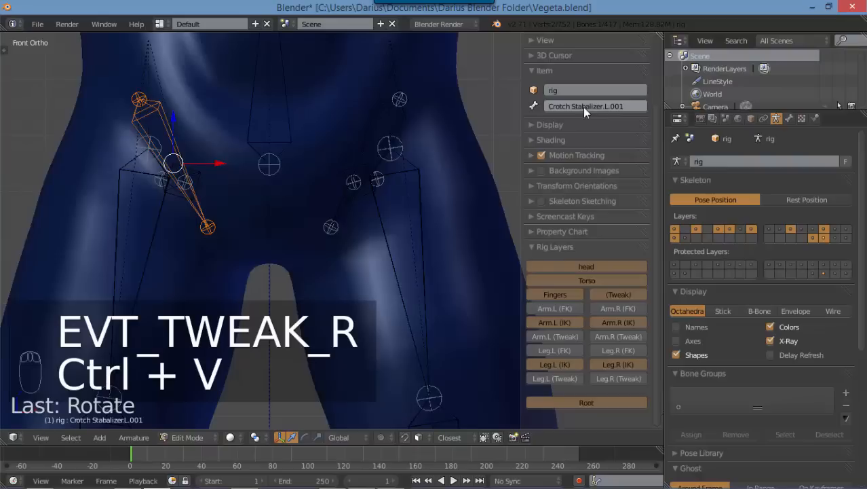
{"action": "left_click", "coordinate": [583, 107]}
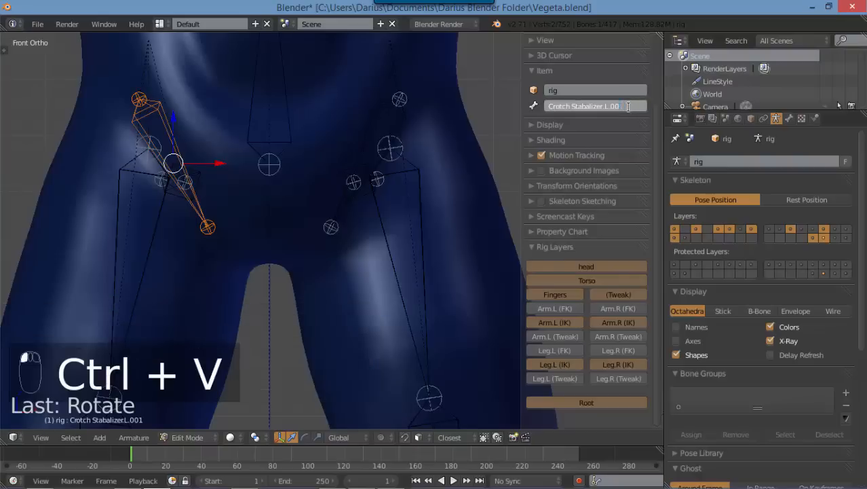
{"action": "key", "text": "BackSpace"}
{"action": "key", "text": "BackSpace"}
{"action": "key", "text": "BackSpace"}
{"action": "key", "text": "BackSpace"}
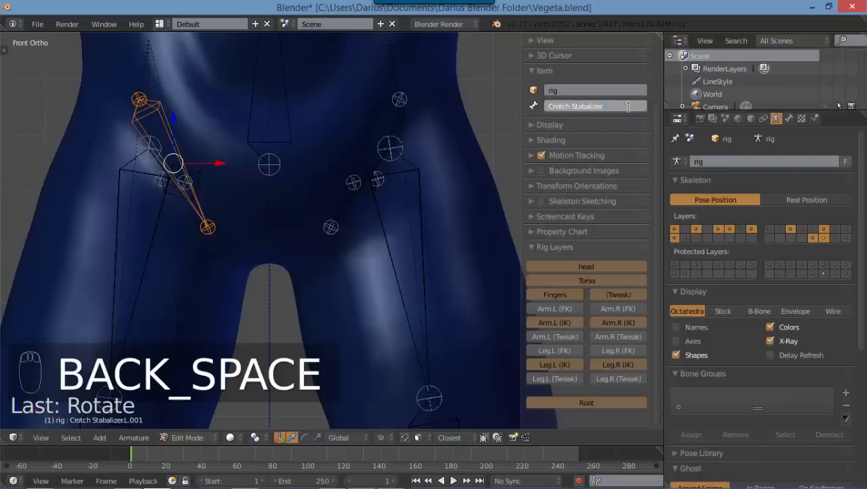
{"action": "type", "text": ".R"}
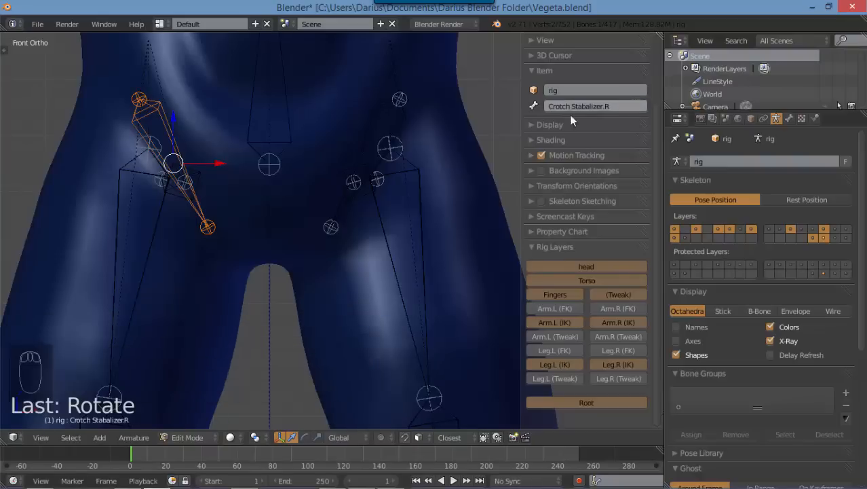
{"action": "key", "text": "Return"}
- Switch the rig to Pose Mode and delete the anchor, track and track.001 constraints from Crotch Stabalizer.R
{"action": "scroll", "coordinate": [317, 213], "scroll_direction": "down", "scroll_amount": 4}
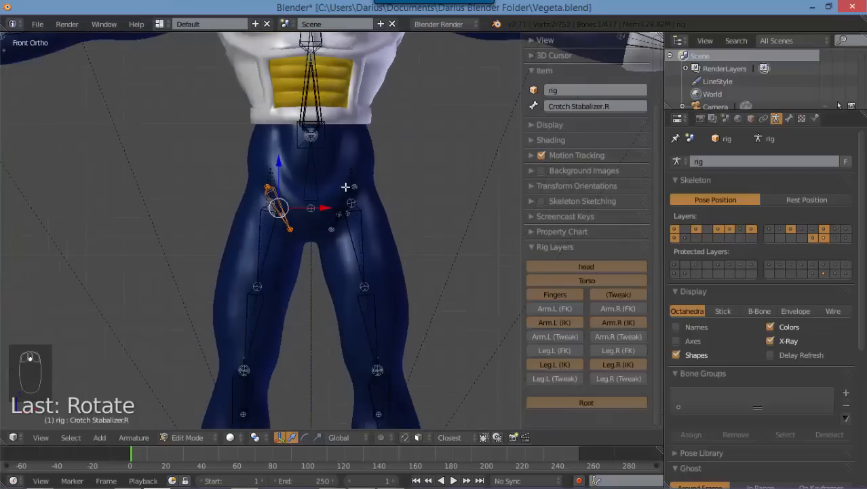
{"action": "scroll", "coordinate": [316, 171], "scroll_direction": "down", "scroll_amount": 1}
{"action": "scroll", "coordinate": [299, 239], "scroll_direction": "up", "scroll_amount": 5}
{"action": "key", "text": "Tab"}
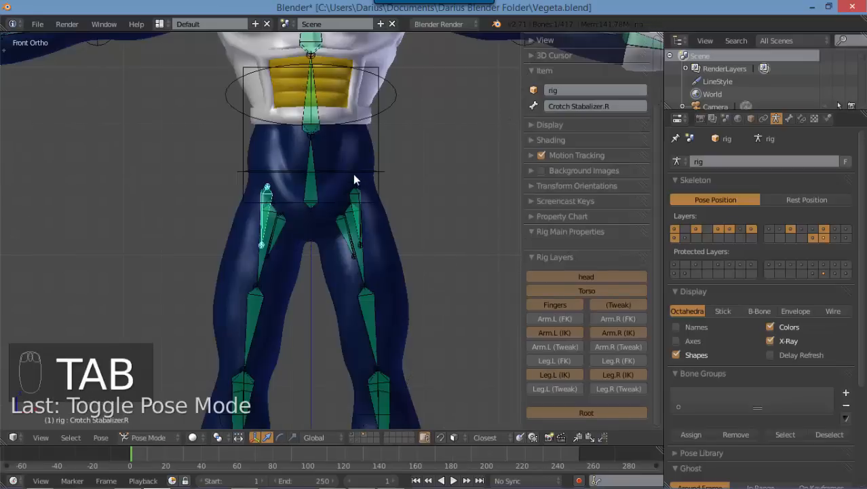
{"action": "scroll", "coordinate": [354, 179], "scroll_direction": "down", "scroll_amount": 4}
{"action": "scroll", "coordinate": [363, 204], "scroll_direction": "up", "scroll_amount": 2}
{"action": "middle_click_drag", "start_coordinate": [375, 204], "coordinate": [305, 197]}
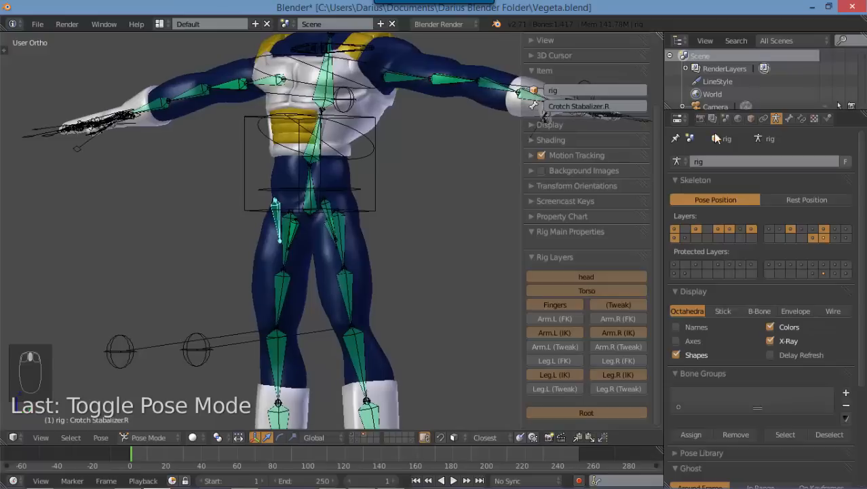
{"action": "left_click", "coordinate": [802, 119]}
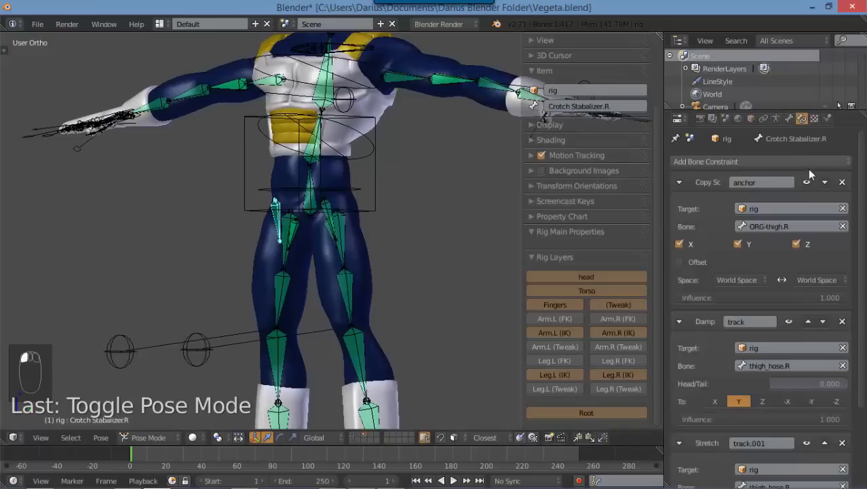
{"action": "left_click", "coordinate": [842, 183]}
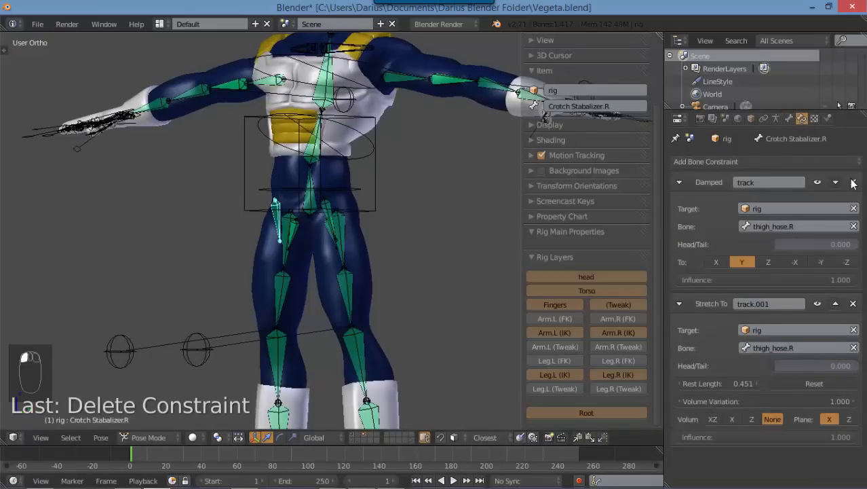
{"action": "left_click", "coordinate": [854, 183]}
{"action": "left_click", "coordinate": [854, 183]}
- Select Crotch Stabalizer.L and delete its anchor, track and track.001 constraints
{"action": "scroll", "coordinate": [370, 185], "scroll_direction": "up", "scroll_amount": 3}
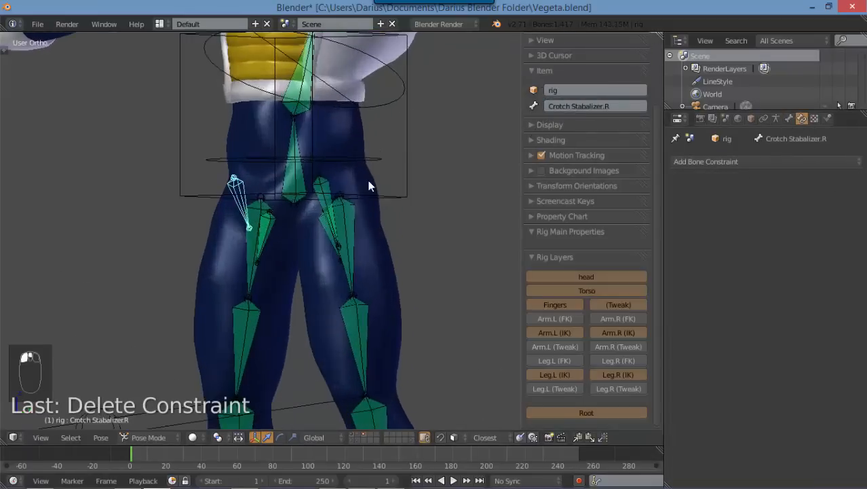
{"action": "scroll", "coordinate": [369, 185], "scroll_direction": "up", "scroll_amount": 2}
{"action": "right_click", "coordinate": [348, 174]}
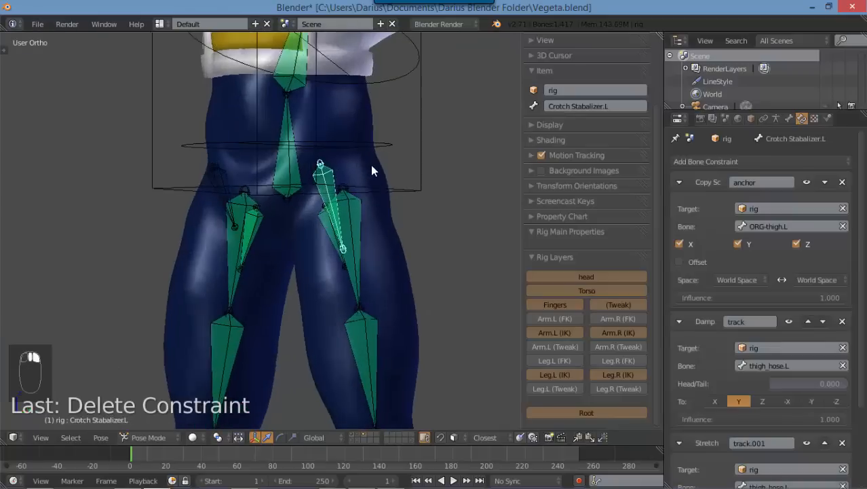
{"action": "scroll", "coordinate": [390, 166], "scroll_direction": "up", "scroll_amount": 1}
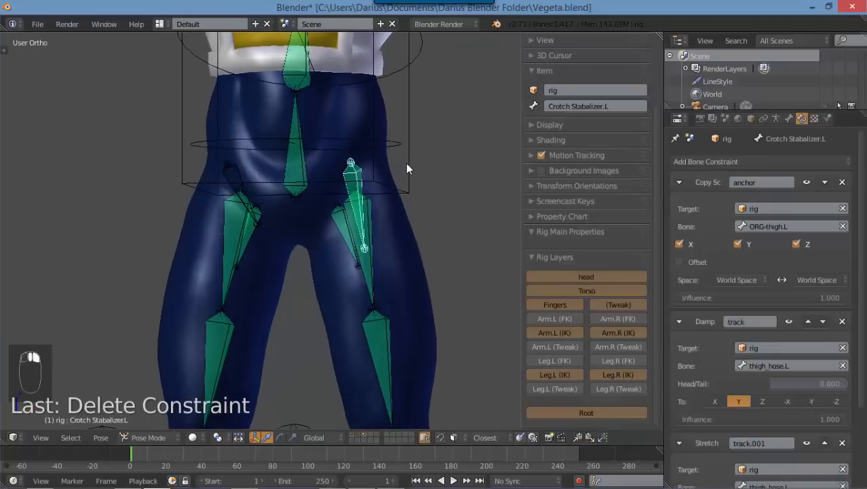
{"action": "left_click", "coordinate": [841, 182]}
{"action": "left_click", "coordinate": [853, 183]}
{"action": "left_click", "coordinate": [854, 182]}
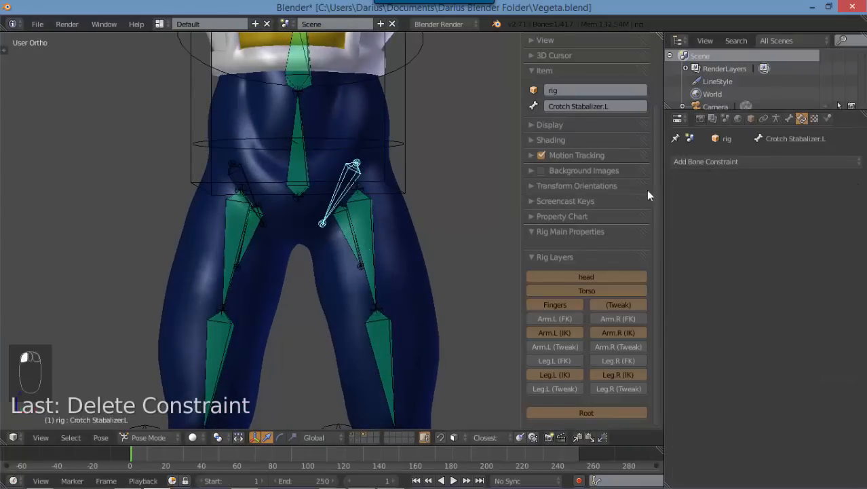
- Select Butt Stabalizer.L and delete all of its inherited bone constraints
{"action": "right_click", "coordinate": [353, 231]}
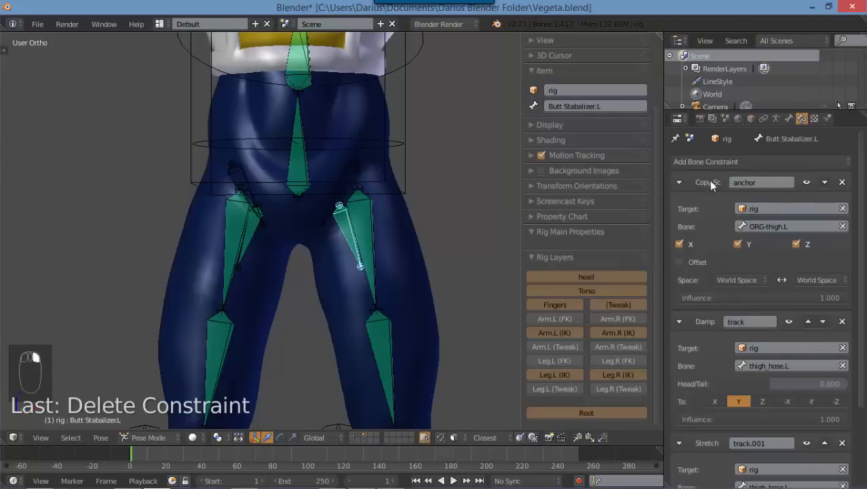
{"action": "left_click", "coordinate": [854, 183]}
{"action": "left_click", "coordinate": [854, 183]}
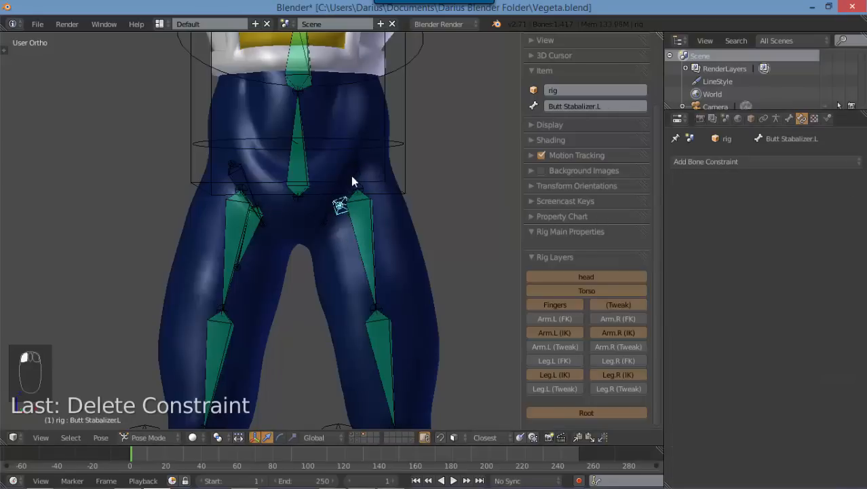
- Clear all inherited bone constraints from Butt Stabalizer.R as well
{"action": "right_click", "coordinate": [253, 237]}
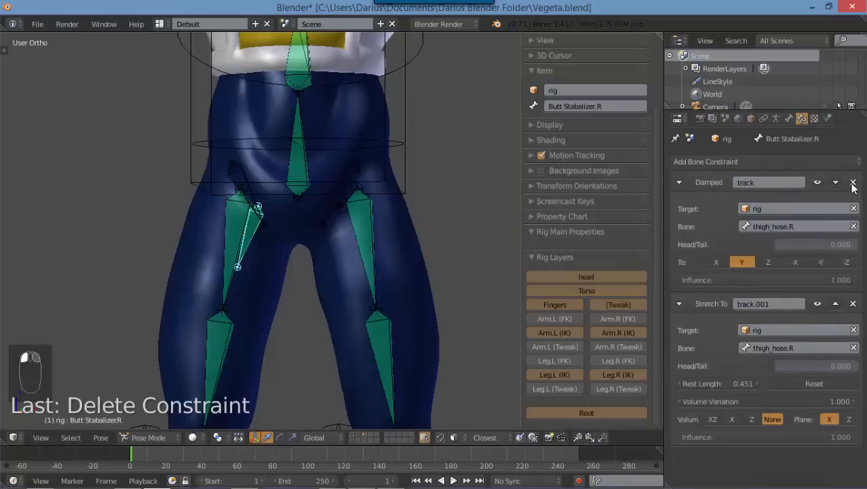
{"action": "left_click", "coordinate": [853, 183]}
{"action": "left_click", "coordinate": [854, 182]}
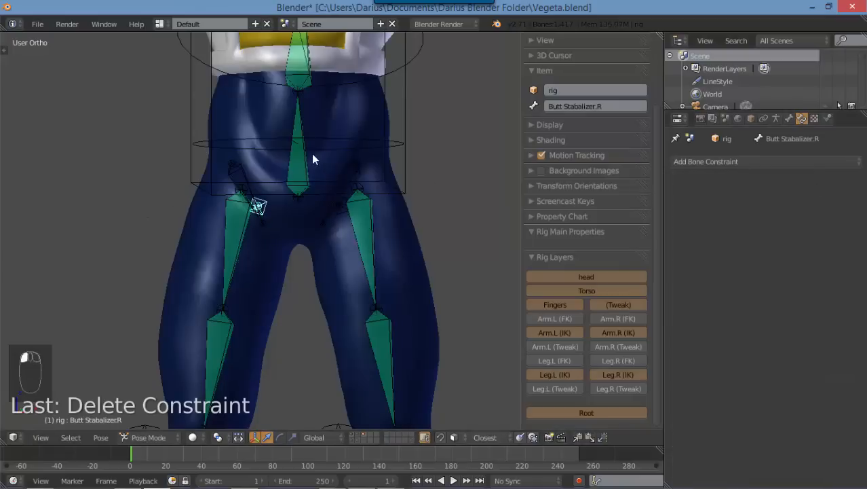
- Select Elbo stabalizer.L in Edit Mode, return to Pose Mode and delete its anchor, track and track.001 constraints
{"action": "scroll", "coordinate": [364, 234], "scroll_direction": "down", "scroll_amount": 6}
{"action": "middle_click_drag", "start_coordinate": [271, 228], "coordinate": [422, 199]}
{"action": "key", "text": "Tab"}
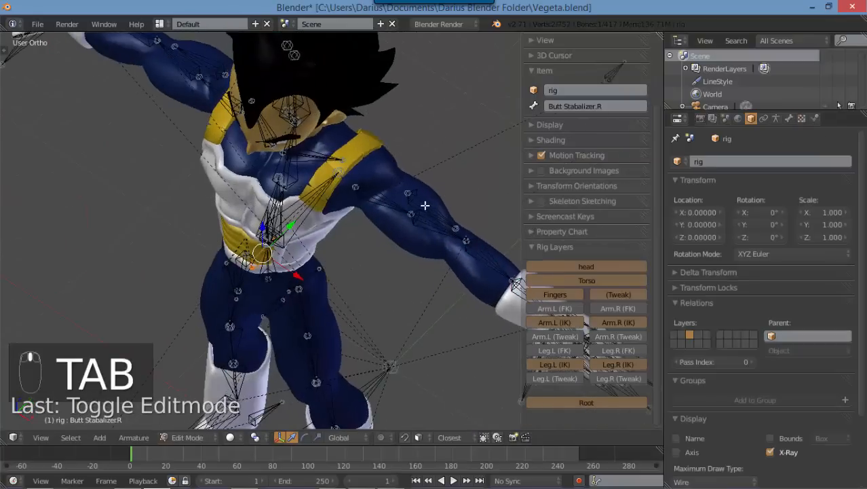
{"action": "right_click", "coordinate": [423, 207]}
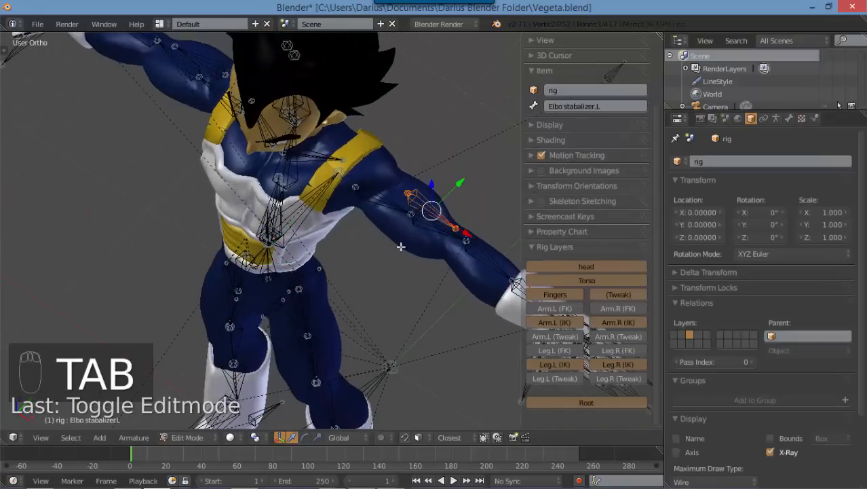
{"action": "key", "text": "Tab"}
{"action": "left_click", "coordinate": [842, 183]}
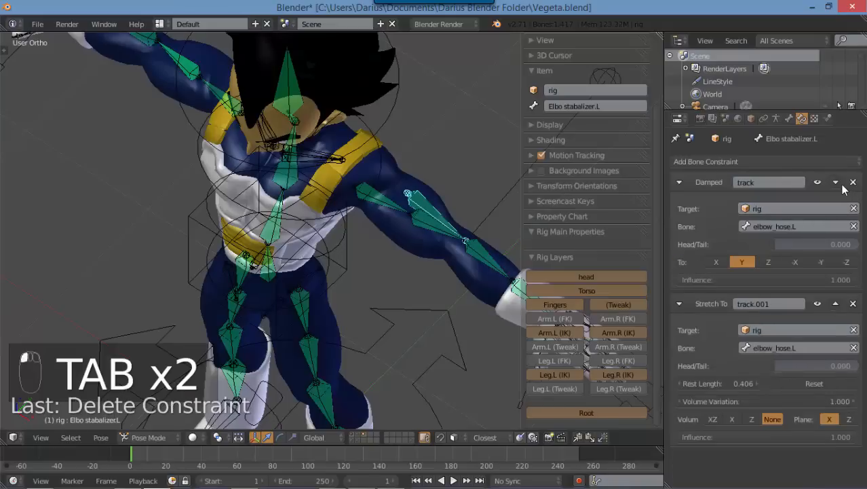
{"action": "left_click", "coordinate": [853, 184]}
{"action": "left_click", "coordinate": [853, 184]}
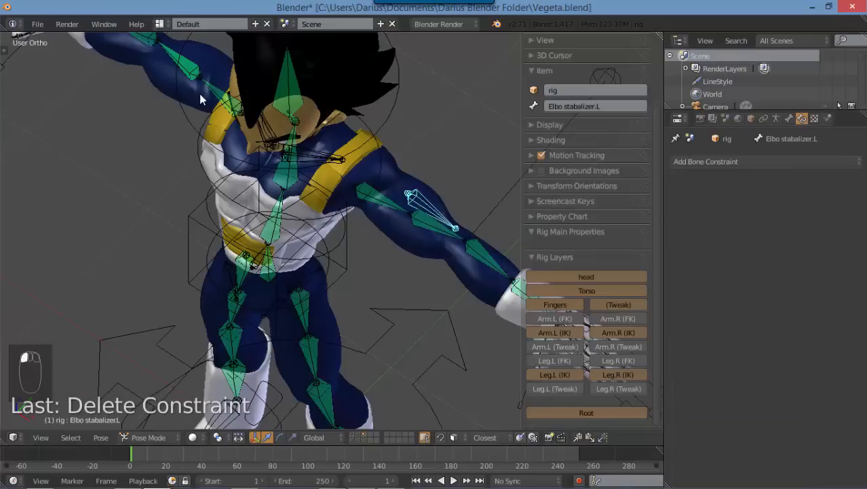
- Select Elbo stabalizer.R in Edit Mode, return to Pose Mode and delete its anchor, track and track.001 constraints
{"action": "key", "text": "Tab"}
{"action": "right_click", "coordinate": [221, 67]}
{"action": "key", "text": "Tab"}
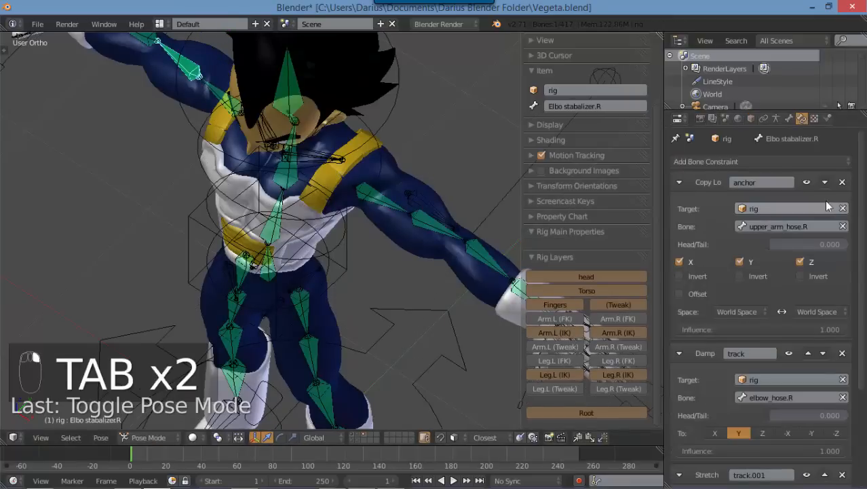
{"action": "left_click", "coordinate": [842, 183]}
{"action": "left_click", "coordinate": [855, 182]}
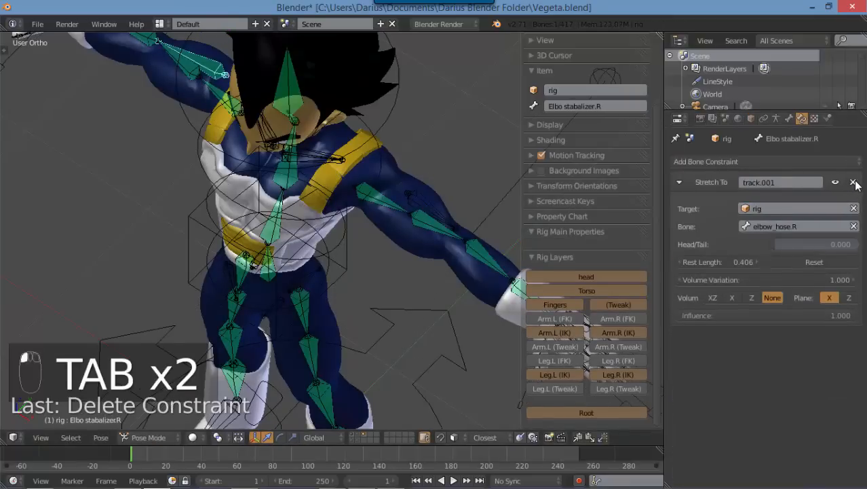
{"action": "left_click", "coordinate": [855, 184]}
- Check the character and its rig from the front
{"action": "scroll", "coordinate": [244, 189], "scroll_direction": "down", "scroll_amount": 4}
{"action": "middle_click_drag", "start_coordinate": [277, 280], "coordinate": [342, 230]}
{"action": "key", "text": "KP_1"}
{"action": "scroll", "coordinate": [323, 230], "scroll_direction": "up", "scroll_amount": 3}
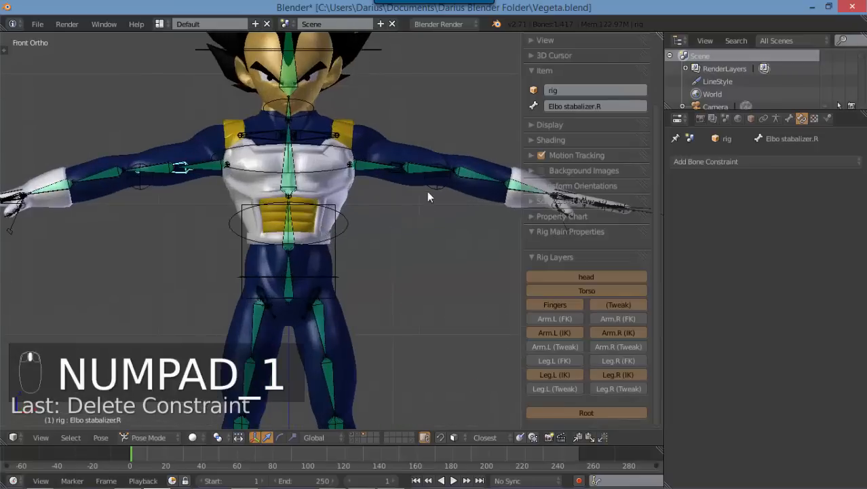
{"action": "scroll", "coordinate": [294, 98], "scroll_direction": "down", "scroll_amount": 5, "text": "shift"}
{"action": "scroll", "coordinate": [295, 99], "scroll_direction": "up", "scroll_amount": 2, "text": "shift"}
{"action": "scroll", "coordinate": [334, 212], "scroll_direction": "up", "scroll_amount": 5, "text": "shift"}
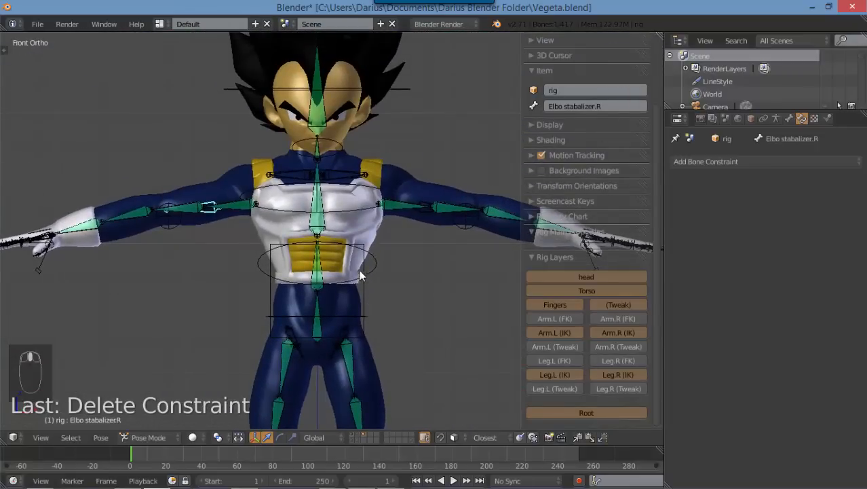
{"action": "scroll", "coordinate": [330, 284], "scroll_direction": "down", "scroll_amount": 4}
{"action": "scroll", "coordinate": [326, 286], "scroll_direction": "up", "scroll_amount": 7}
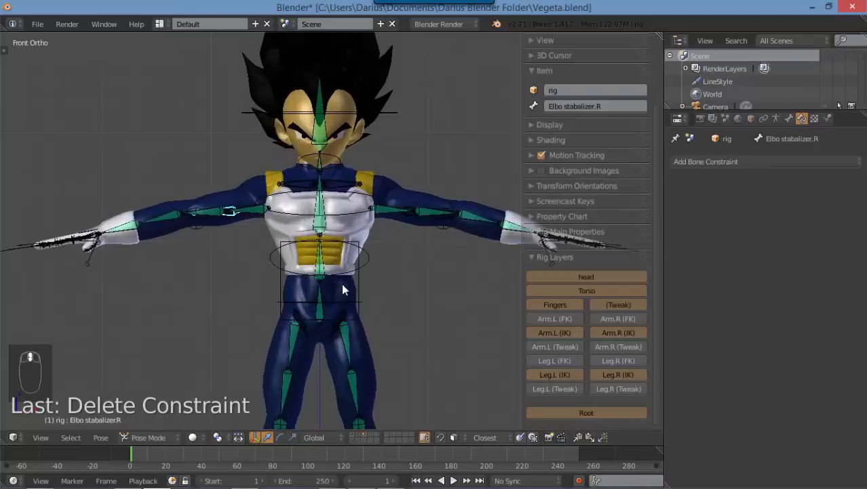
{"action": "scroll", "coordinate": [383, 258], "scroll_direction": "up", "scroll_amount": 2}
- Edit the Cube_recontour.001 body mesh and move the front neckline edge of the blue suit slightly inward and down
{"action": "scroll", "coordinate": [383, 259], "scroll_direction": "up", "scroll_amount": 6, "text": "shift"}
{"action": "right_click", "coordinate": [437, 240]}
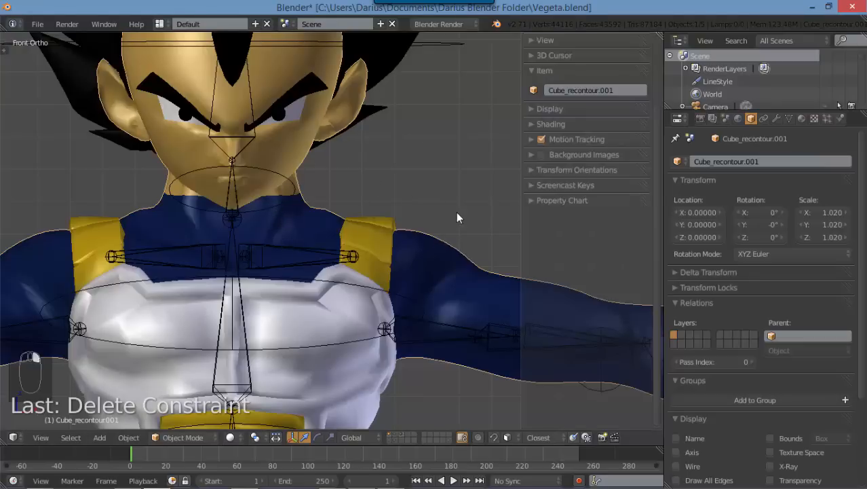
{"action": "mouse_move", "coordinate": [328, 251]}
{"action": "middle_mouse_down"}
{"action": "mouse_move", "coordinate": [199, 248]}
{"action": "mouse_move", "coordinate": [333, 248]}
{"action": "mouse_move", "coordinate": [323, 256]}
{"action": "middle_mouse_up"}
{"action": "key", "text": "KP_1"}
{"action": "scroll", "coordinate": [309, 249], "scroll_direction": "up", "scroll_amount": 1}
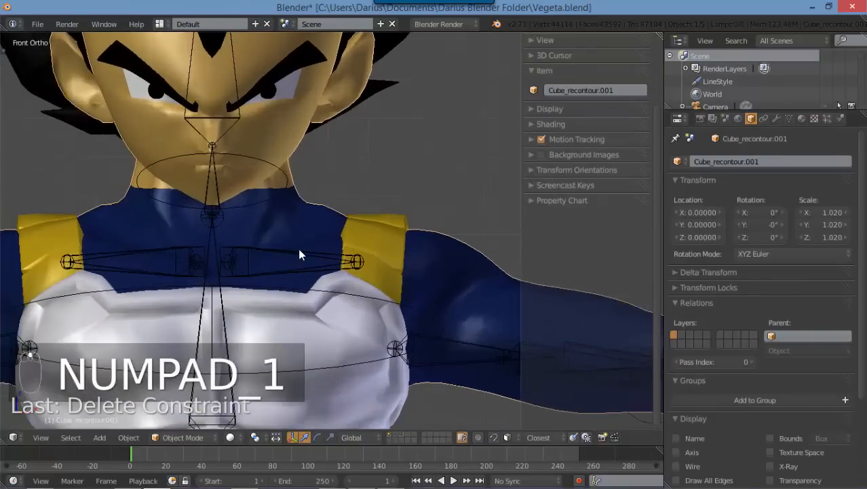
{"action": "key", "text": "Tab"}
{"action": "scroll", "coordinate": [332, 211], "scroll_direction": "up", "scroll_amount": 4}
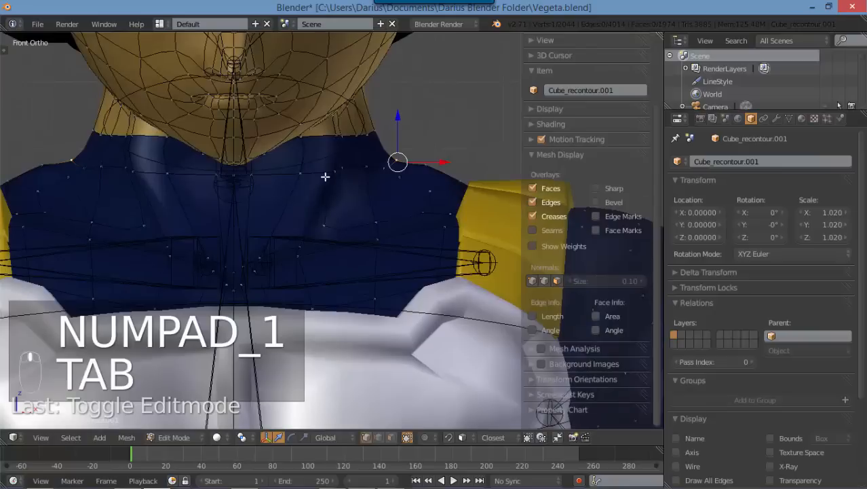
{"action": "right_click", "coordinate": [325, 175]}
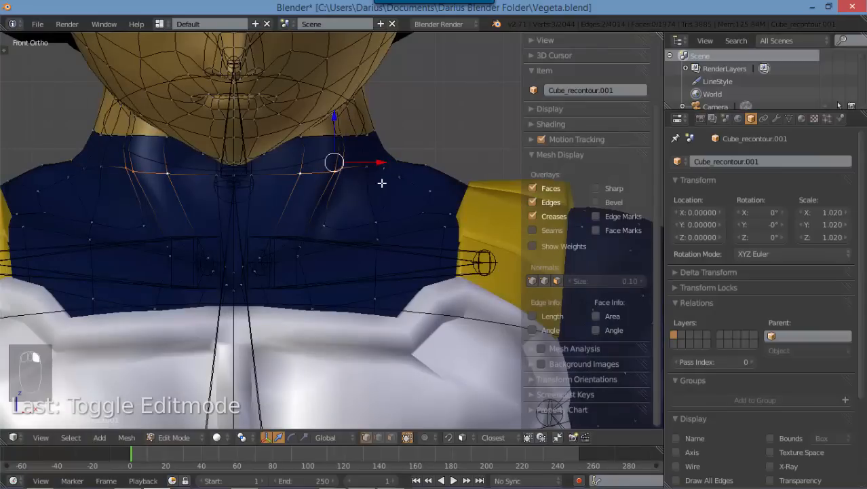
{"action": "key", "text": "g"}
{"action": "left_click", "coordinate": [355, 192]}
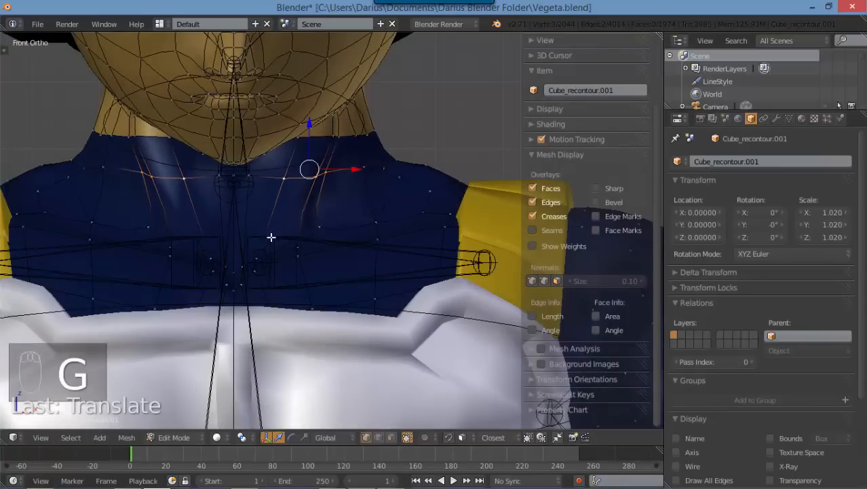
- Select the central throat vertices of the blue suit, extrude and scale them, raise the result slightly and leave Edit Mode
{"action": "middle_click_drag", "start_coordinate": [271, 236], "coordinate": [256, 266]}
{"action": "right_click", "coordinate": [272, 218]}
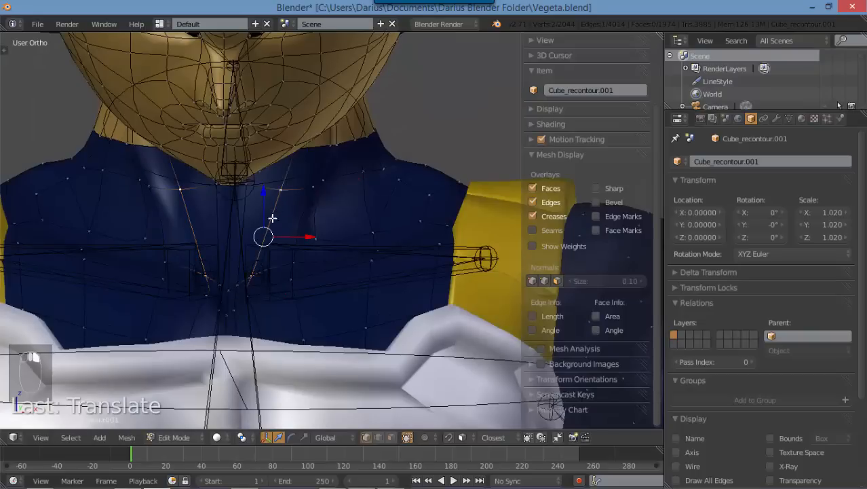
{"action": "right_click", "coordinate": [239, 280], "text": "shift"}
{"action": "right_click", "coordinate": [230, 287], "text": "shift"}
{"action": "middle_click_drag", "start_coordinate": [245, 228], "coordinate": [243, 177]}
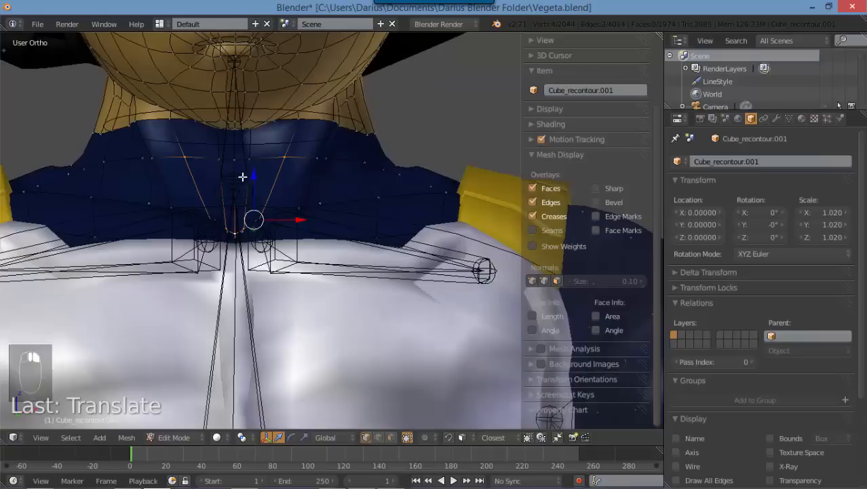
{"action": "right_click", "coordinate": [232, 165], "text": "shift"}
{"action": "right_click", "coordinate": [255, 163], "text": "shift"}
{"action": "right_click", "coordinate": [298, 126], "text": "shift"}
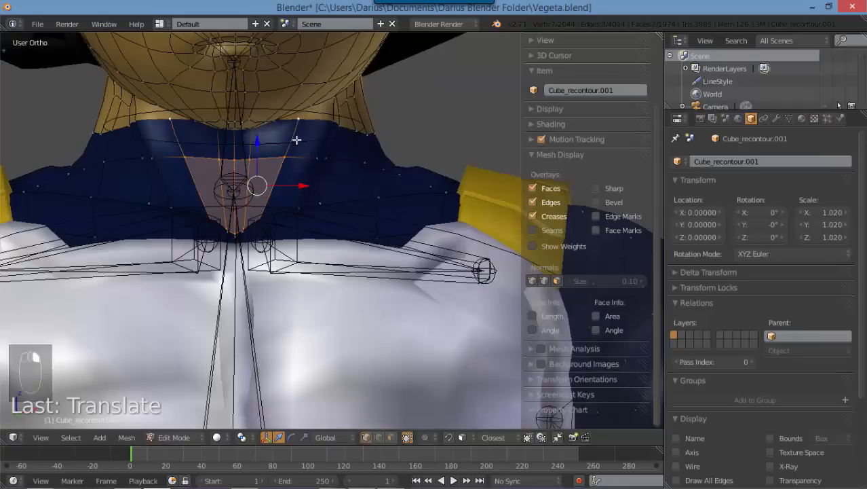
{"action": "middle_click_drag", "start_coordinate": [296, 140], "coordinate": [234, 148]}
{"action": "right_click", "coordinate": [230, 111], "text": "shift"}
{"action": "right_click", "coordinate": [271, 119], "text": "shift"}
{"action": "key", "text": "e"}
{"action": "left_click", "coordinate": [236, 174]}
{"action": "key", "text": "s"}
{"action": "left_click", "coordinate": [271, 237]}
{"action": "left_click_drag", "start_coordinate": [259, 96], "coordinate": [260, 77]}
{"action": "key", "text": "Tab"}
- Save the file and apply the body mesh's Mirror modifier
{"action": "middle_click_drag", "start_coordinate": [257, 169], "coordinate": [318, 201]}
{"action": "key", "text": "ctrl+w"}
{"action": "left_click", "coordinate": [319, 202]}
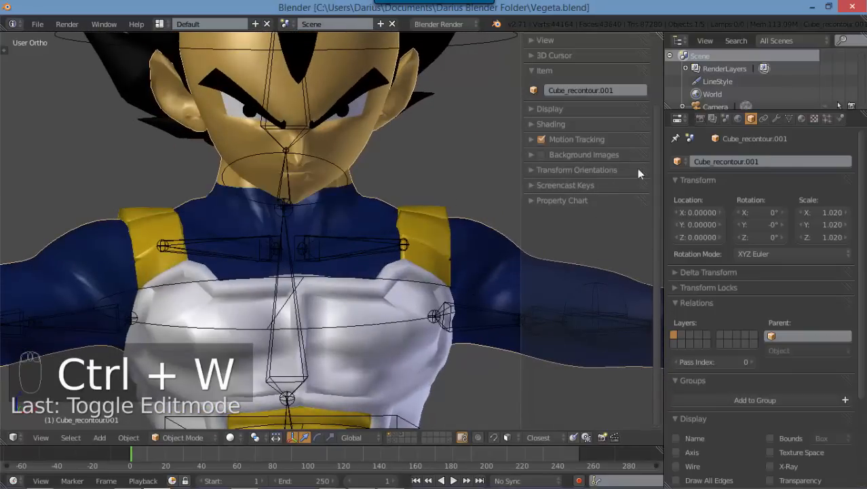
{"action": "left_click", "coordinate": [776, 118]}
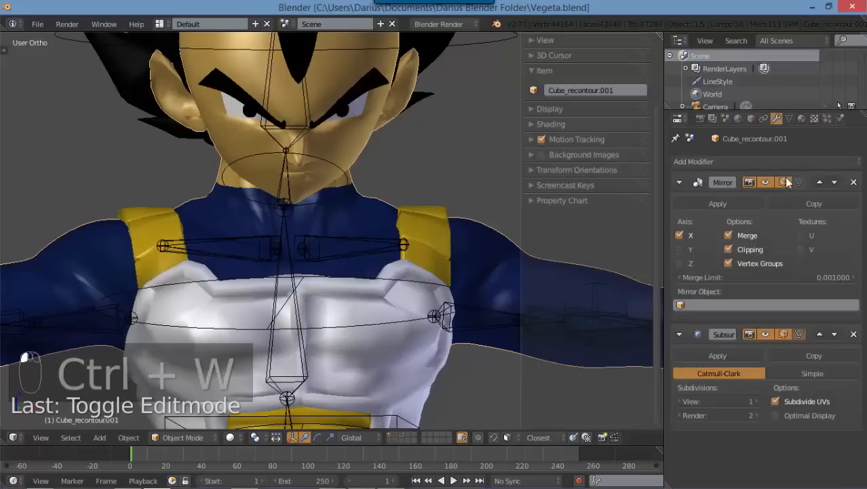
{"action": "left_click", "coordinate": [734, 203]}
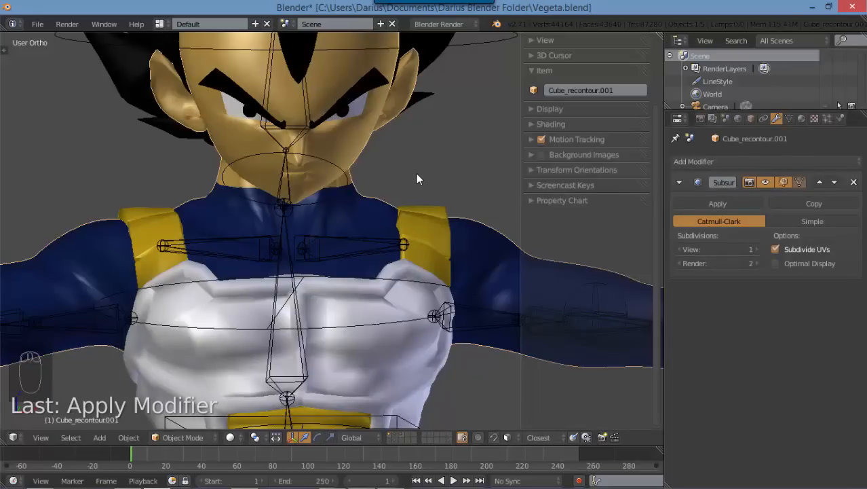
- Parent the body mesh to the rig with automatic weights
{"action": "key", "text": "KP_1"}
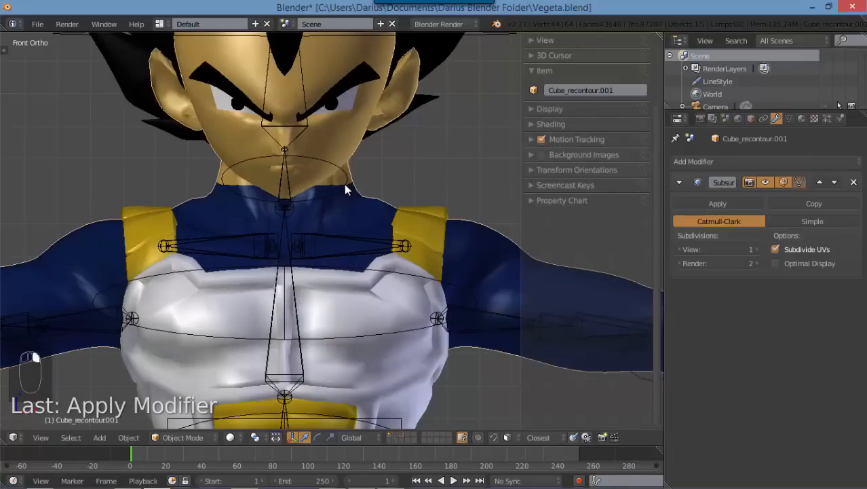
{"action": "right_click", "coordinate": [344, 184]}
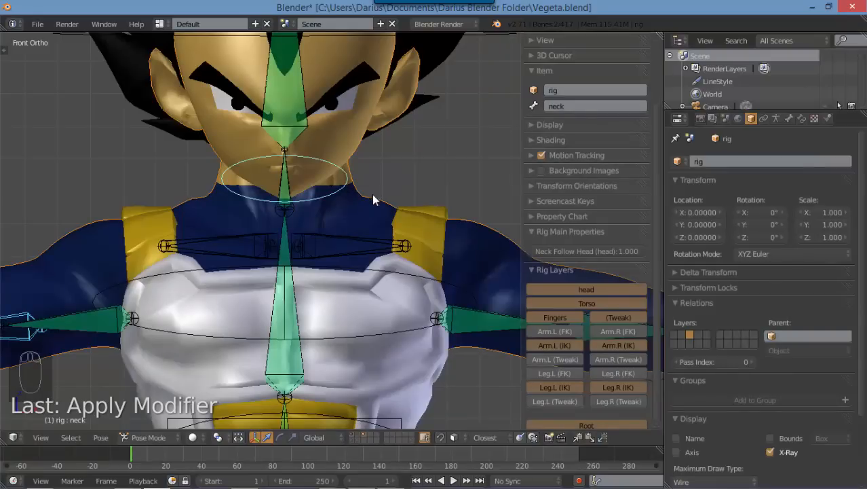
{"action": "key", "text": "ctrl+p"}
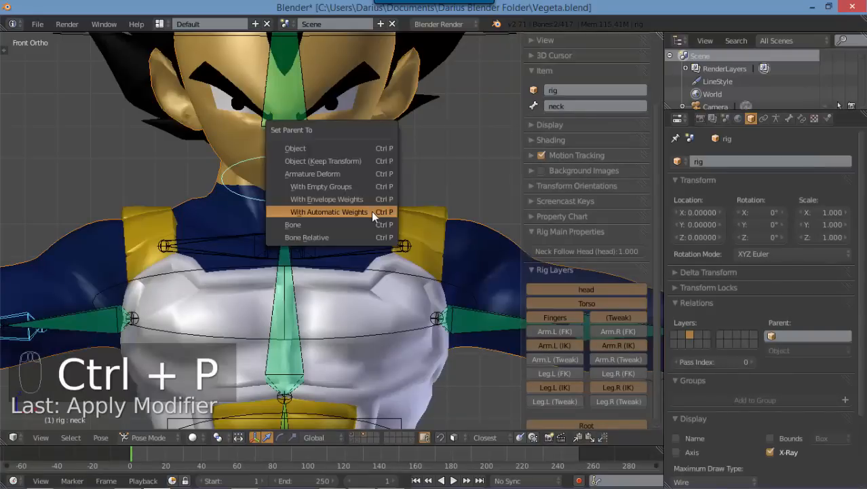
{"action": "left_click", "coordinate": [372, 211]}
- Test-rotate the head control, including trackball rotation, to check the mesh deformation, and cancel the rotation
{"action": "scroll", "coordinate": [312, 177], "scroll_direction": "down", "scroll_amount": 3}
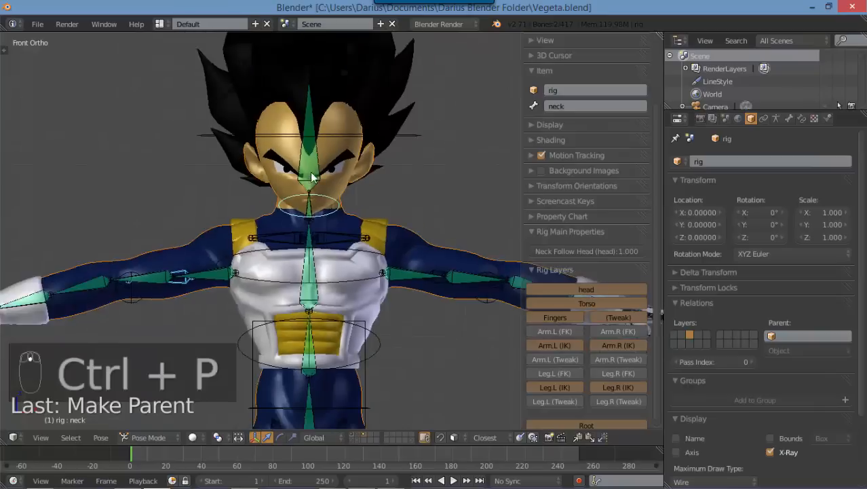
{"action": "scroll", "coordinate": [358, 156], "scroll_direction": "up", "scroll_amount": 3}
{"action": "scroll", "coordinate": [371, 126], "scroll_direction": "down", "scroll_amount": 2}
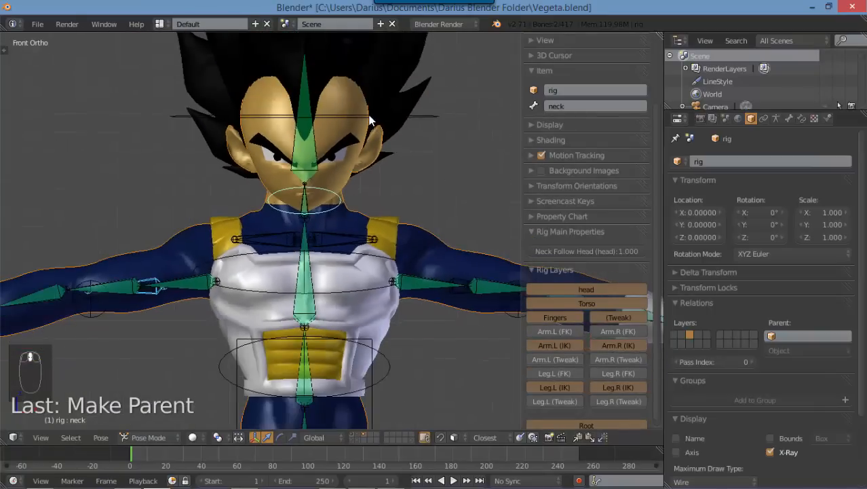
{"action": "right_click", "coordinate": [371, 120]}
{"action": "key", "text": "r"}
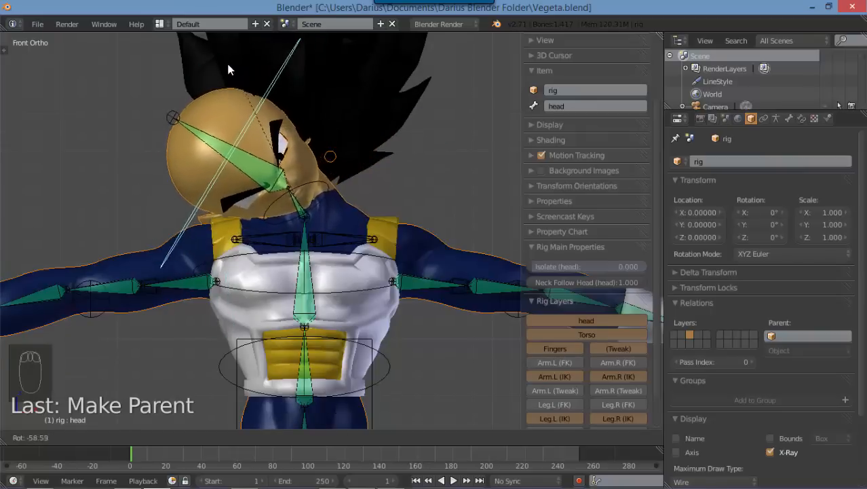
{"action": "key", "text": "r"}
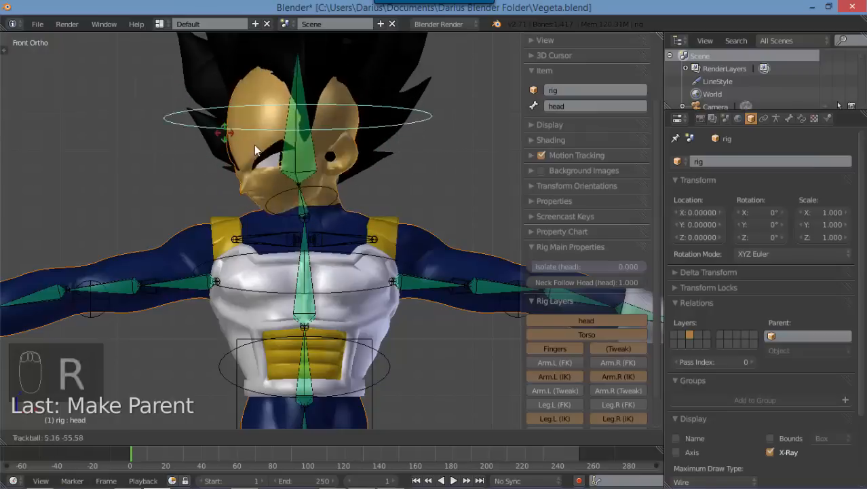
{"action": "right_click", "coordinate": [347, 214]}
- Select the hand.ik.L control in front view, test-move it to check the arm deformation, and cancel the move
{"action": "middle_click_drag", "start_coordinate": [299, 213], "coordinate": [85, 112], "text": "shift"}
{"action": "middle_click_drag", "start_coordinate": [415, 209], "coordinate": [435, 268]}
{"action": "right_click", "coordinate": [464, 219]}
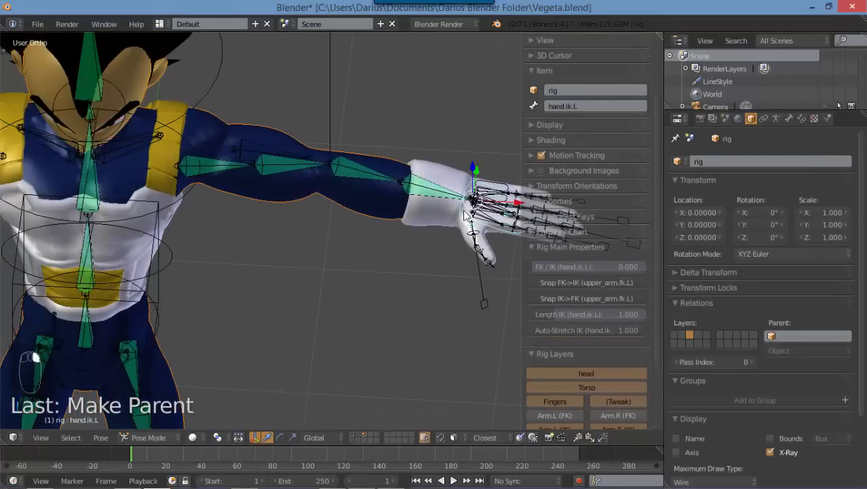
{"action": "key", "text": "KP_1"}
{"action": "scroll", "coordinate": [462, 215], "scroll_direction": "down", "scroll_amount": 4}
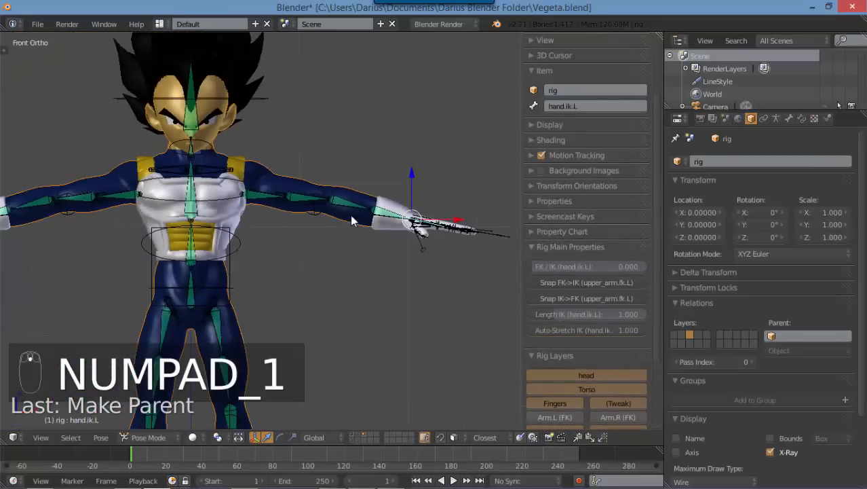
{"action": "key", "text": "g"}
{"action": "right_click", "coordinate": [479, 245]}
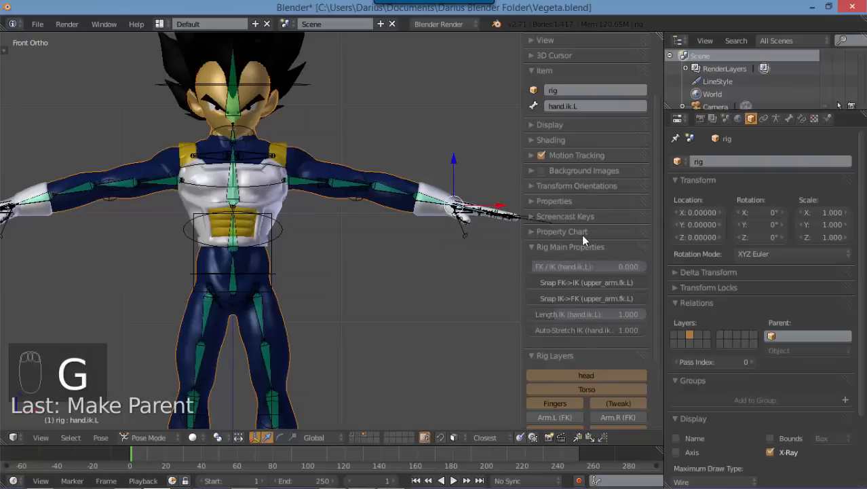
- Set FK/IK to 1.000 and Auto-Stretch IK to 0.000 for both hand.ik.L and hand.ik.R
{"action": "left_click_drag", "start_coordinate": [538, 266], "coordinate": [543, 269]}
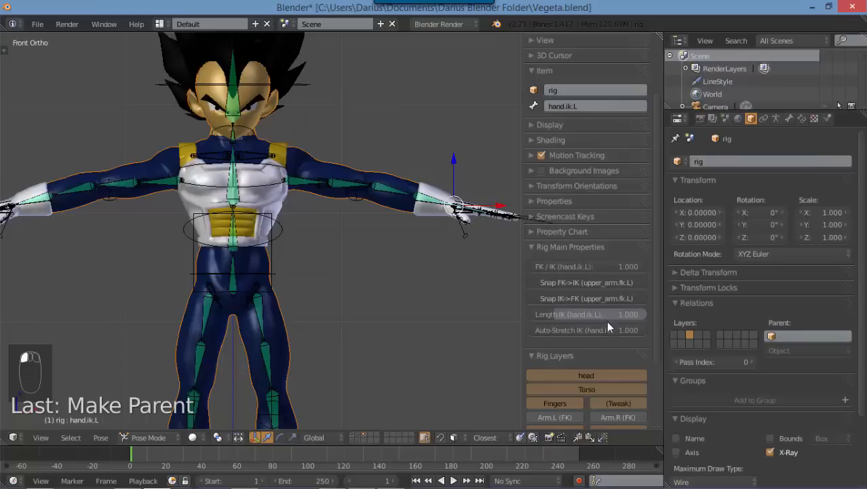
{"action": "left_click_drag", "start_coordinate": [603, 330], "coordinate": [376, 342]}
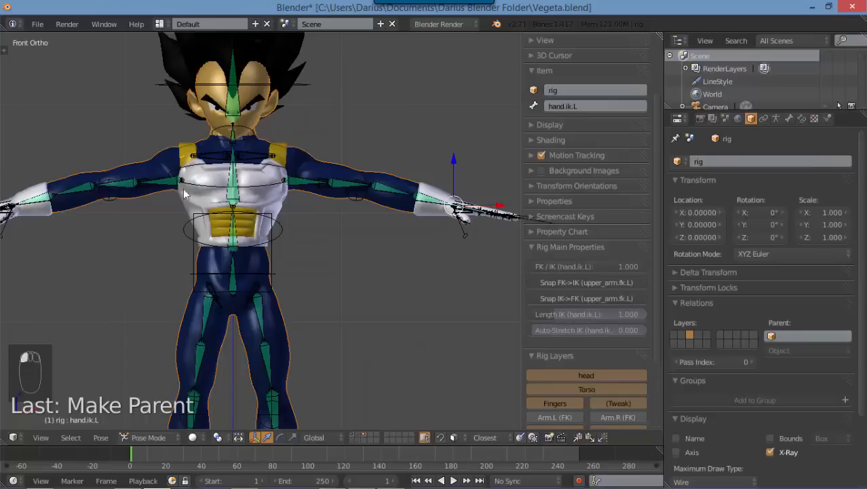
{"action": "middle_click_drag", "start_coordinate": [184, 195], "coordinate": [207, 207]}
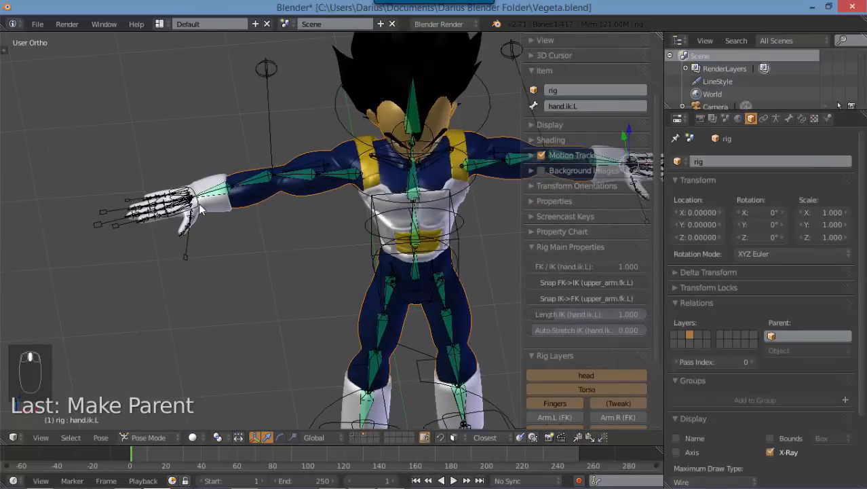
{"action": "right_click", "coordinate": [198, 211]}
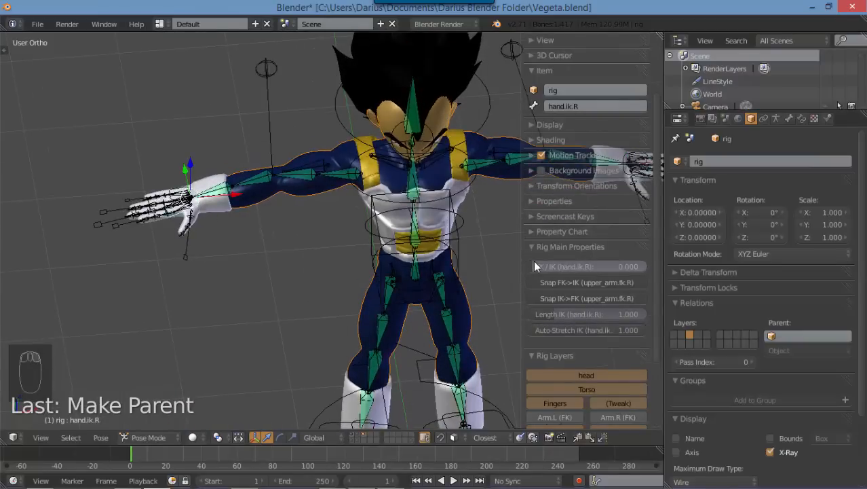
{"action": "left_click_drag", "start_coordinate": [538, 266], "coordinate": [782, 270]}
{"action": "left_click_drag", "start_coordinate": [632, 330], "coordinate": [532, 321]}
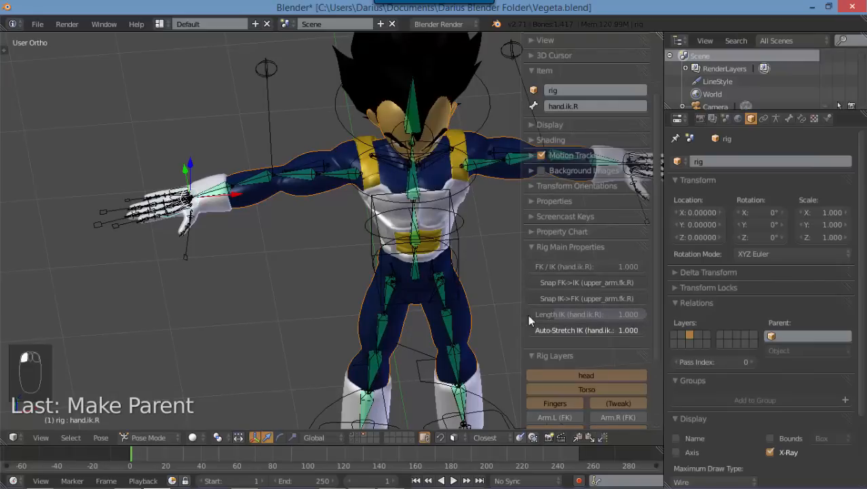
- Set FK/IK to 1.000 and Auto-Stretch IK to 0.000 for the foot.ik.L control
{"action": "middle_click_drag", "start_coordinate": [438, 253], "coordinate": [457, 262]}
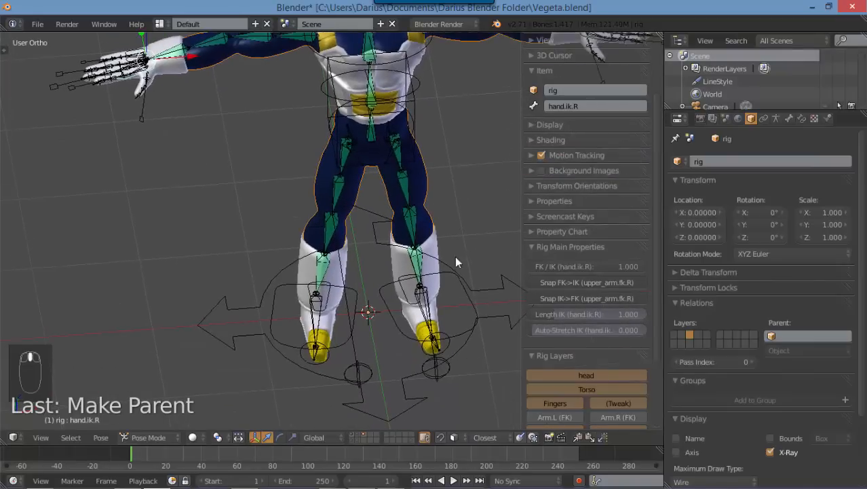
{"action": "right_click", "coordinate": [469, 301]}
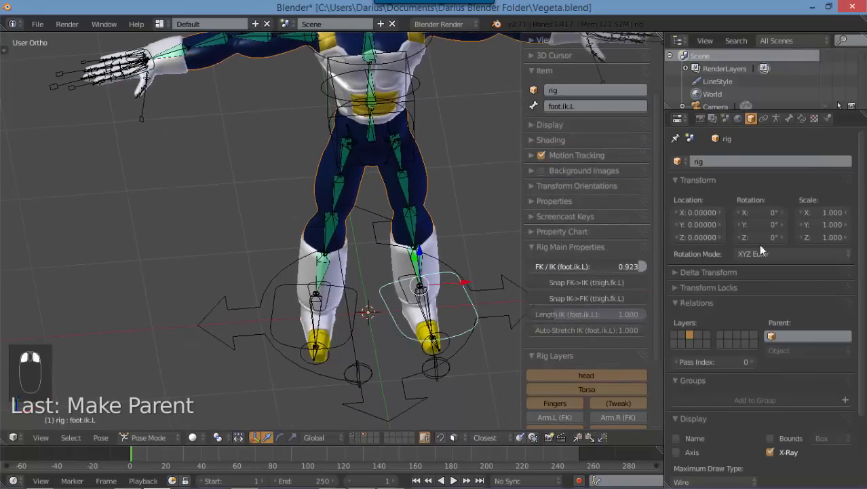
{"action": "left_click_drag", "start_coordinate": [625, 330], "coordinate": [509, 329]}
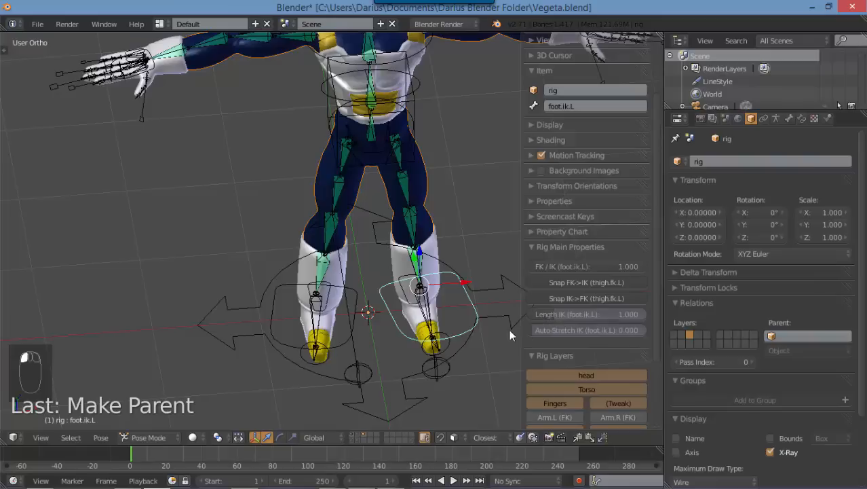
- Set FK/IK to 1.000 and Auto-Stretch IK to 0.000 for the foot.ik.R control
{"action": "right_click", "coordinate": [359, 294]}
{"action": "right_click", "coordinate": [274, 310]}
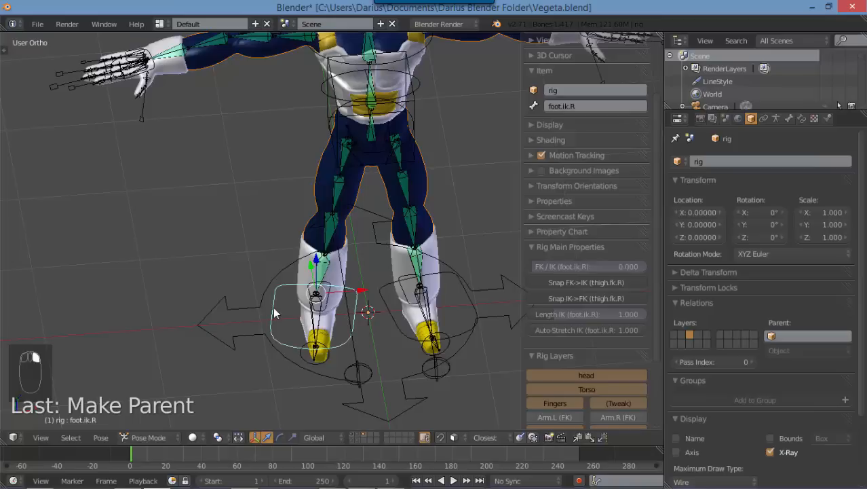
{"action": "left_click_drag", "start_coordinate": [576, 265], "coordinate": [635, 274]}
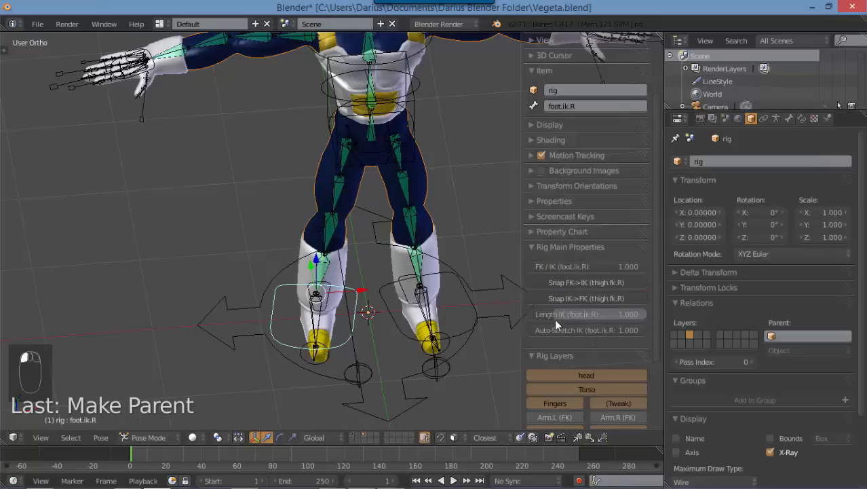
{"action": "left_click_drag", "start_coordinate": [625, 328], "coordinate": [446, 321]}
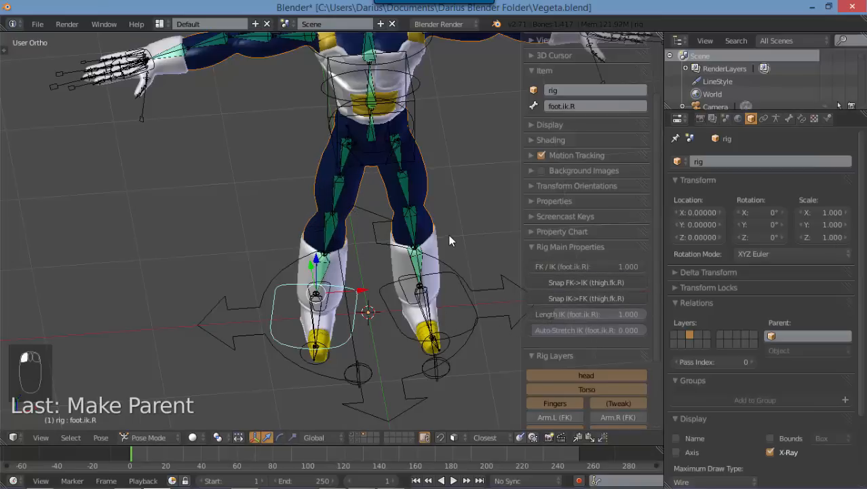
- Select the hand.ik.L control, test-move it down in front view to check how the arm and glove follow, and cancel the move
{"action": "key", "text": "KP_1"}
{"action": "middle_click_drag", "start_coordinate": [422, 132], "coordinate": [375, 289], "text": "shift"}
{"action": "scroll", "coordinate": [354, 249], "scroll_direction": "up", "scroll_amount": 3}
{"action": "middle_click_drag", "start_coordinate": [457, 235], "coordinate": [272, 139], "text": "shift"}
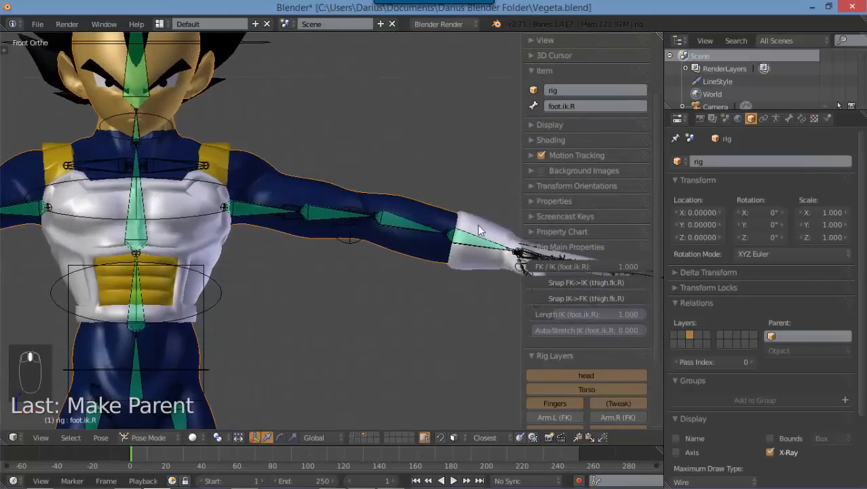
{"action": "middle_click_drag", "start_coordinate": [477, 224], "coordinate": [426, 178], "text": "shift"}
{"action": "middle_click_drag", "start_coordinate": [432, 210], "coordinate": [459, 161]}
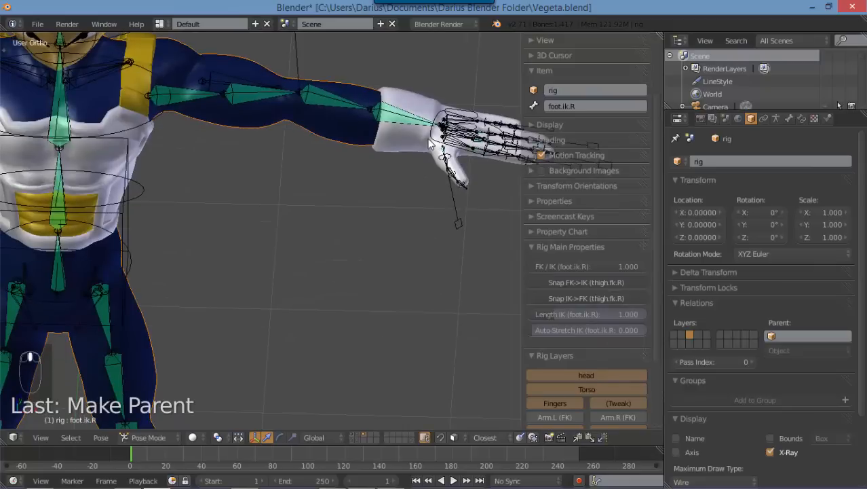
{"action": "right_click", "coordinate": [435, 140]}
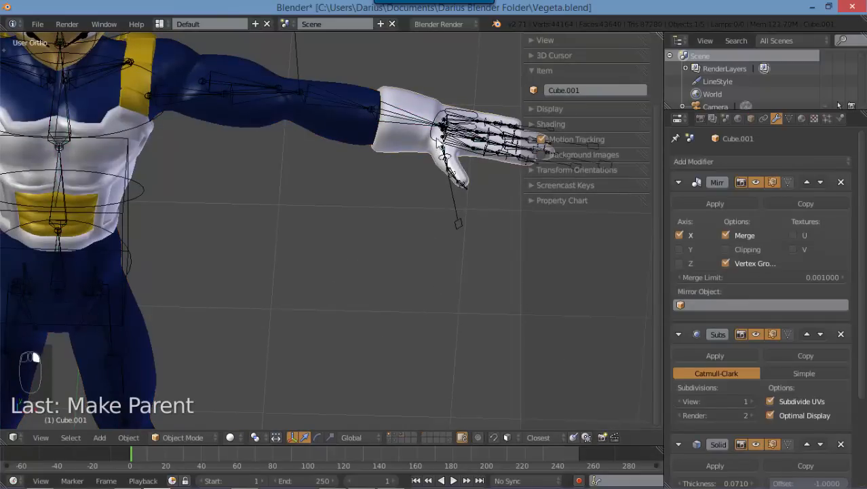
{"action": "right_click", "coordinate": [440, 117]}
{"action": "key", "text": "KP_1"}
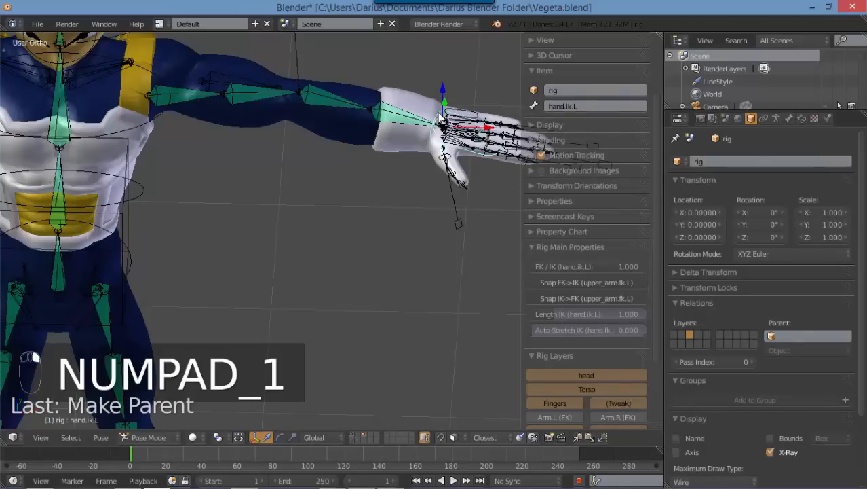
{"action": "key", "text": "g"}
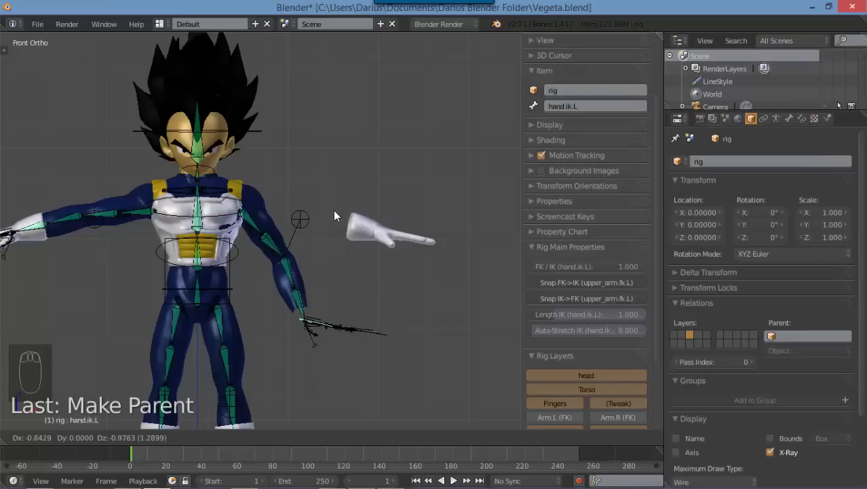
{"action": "right_click", "coordinate": [321, 225]}
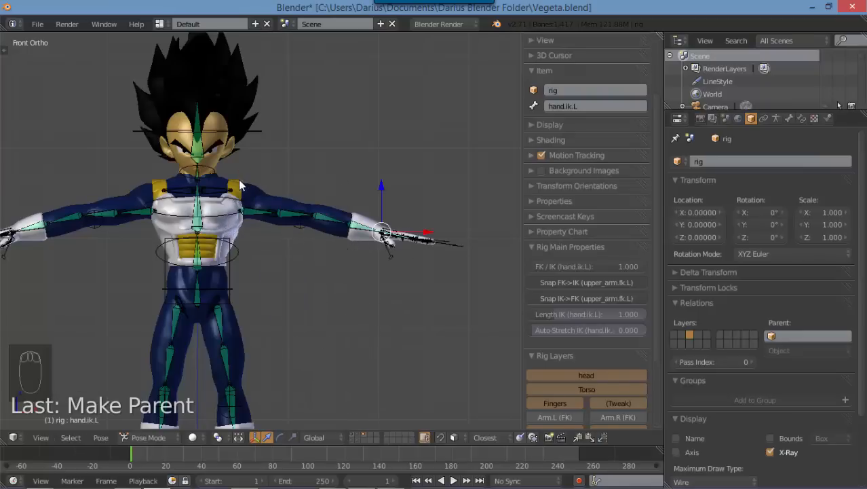
- Hide the chest armor to expose the body mesh and select the rig's hand.ik.L control
{"action": "right_click", "coordinate": [240, 182]}
{"action": "key", "text": "h"}
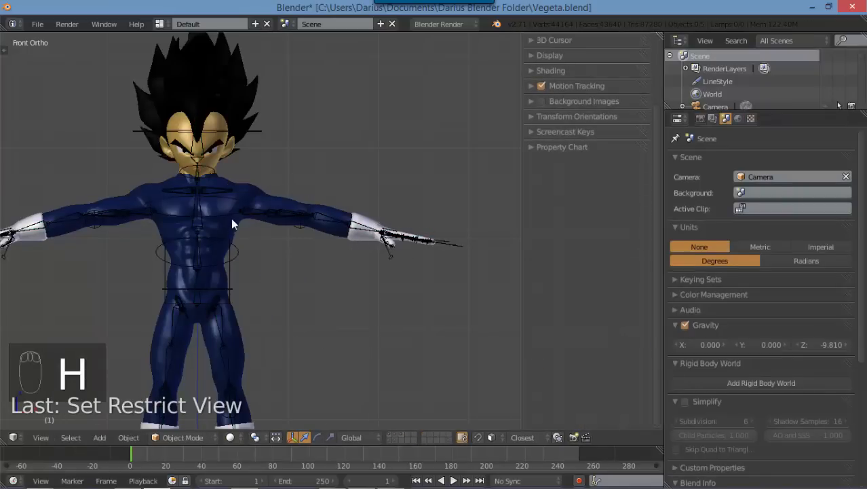
{"action": "middle_click_drag", "start_coordinate": [386, 259], "coordinate": [392, 303]}
{"action": "scroll", "coordinate": [420, 164], "scroll_direction": "up", "scroll_amount": 3}
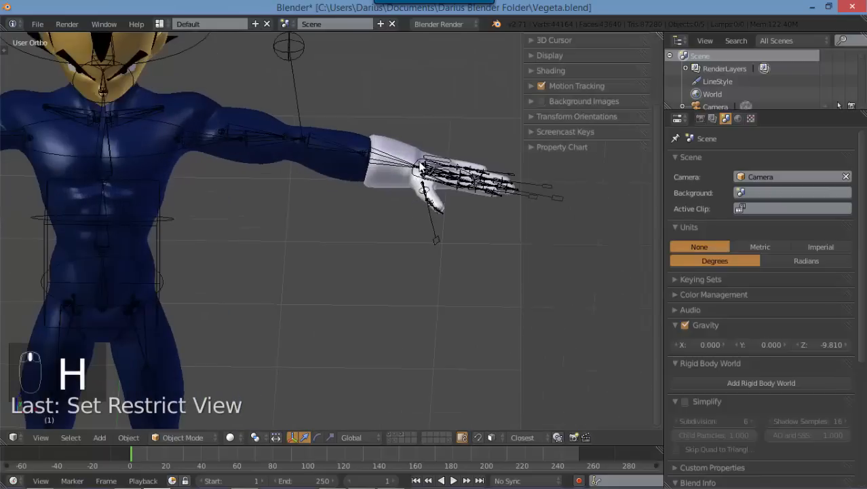
{"action": "right_click", "coordinate": [420, 164]}
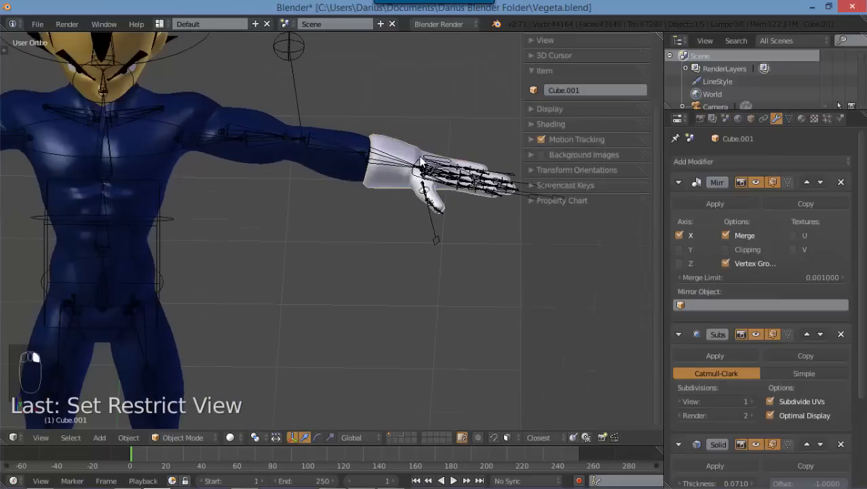
{"action": "right_click", "coordinate": [423, 169]}
{"action": "mouse_move", "coordinate": [423, 170]}
{"action": "middle_mouse_down"}
{"action": "mouse_move", "coordinate": [427, 217]}
{"action": "mouse_move", "coordinate": [428, 186]}
{"action": "mouse_move", "coordinate": [414, 159]}
{"action": "middle_mouse_up"}
{"action": "right_click", "coordinate": [410, 130]}
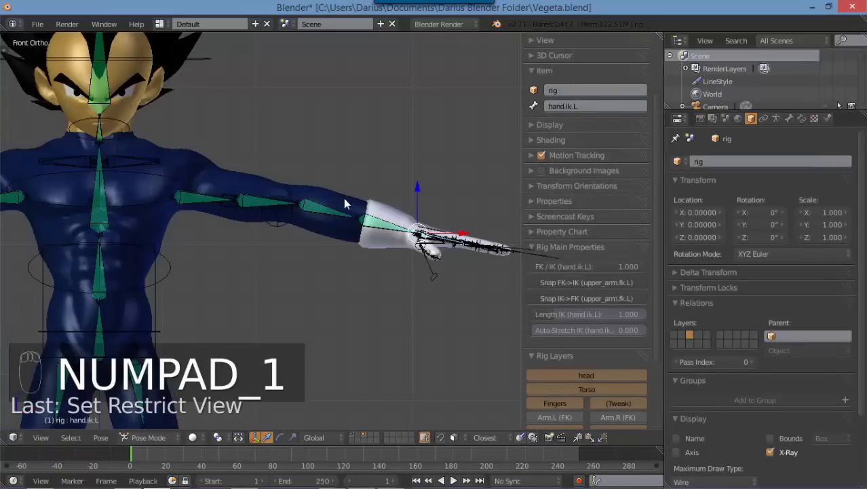
- In front view, test-move hand.ik.L down to the hip to check the elbow bend, and clear the control's pose location
{"action": "middle_click_drag", "start_coordinate": [343, 199], "coordinate": [402, 171], "text": "shift"}
{"action": "key", "text": "g"}
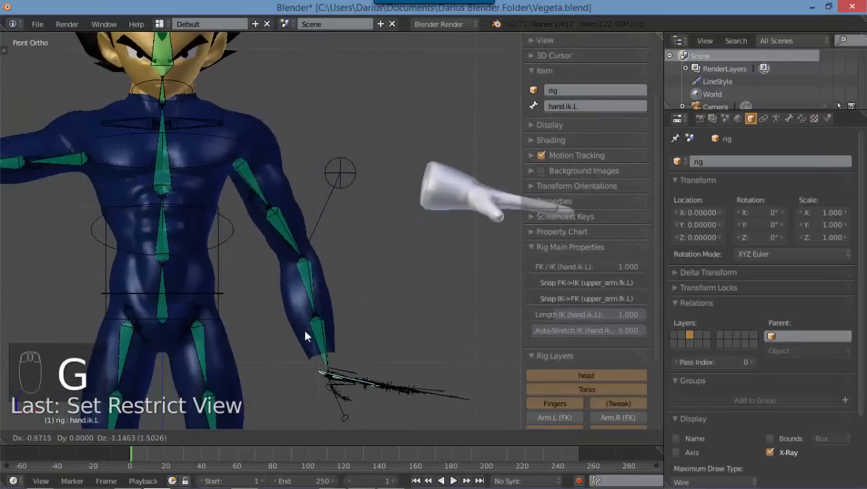
{"action": "left_click", "coordinate": [198, 229]}
{"action": "right_click", "coordinate": [285, 192]}
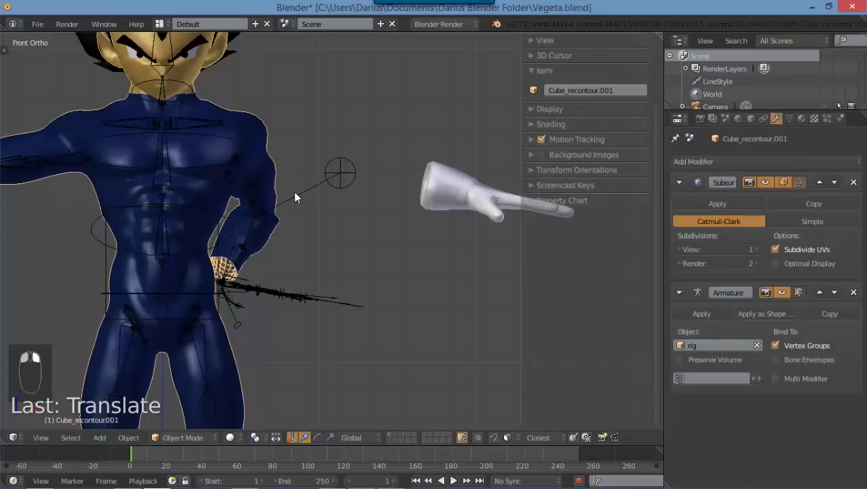
{"action": "key", "text": "ctrl+z"}
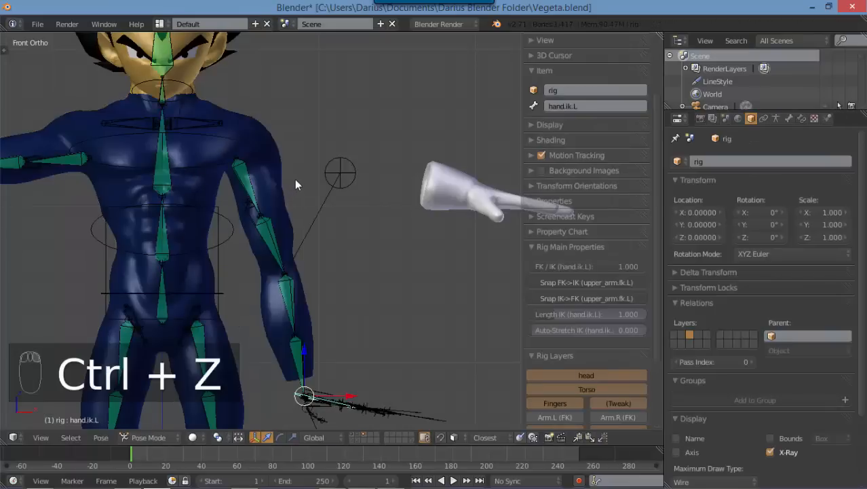
{"action": "key", "text": "g"}
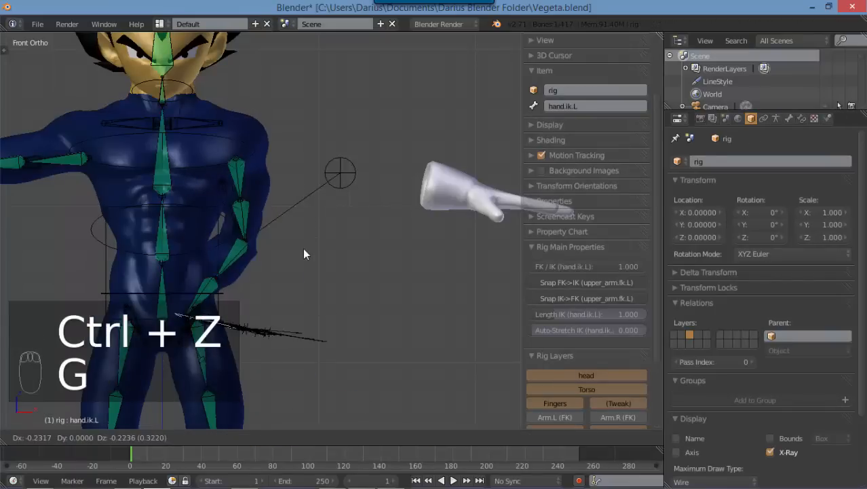
{"action": "left_click", "coordinate": [382, 335]}
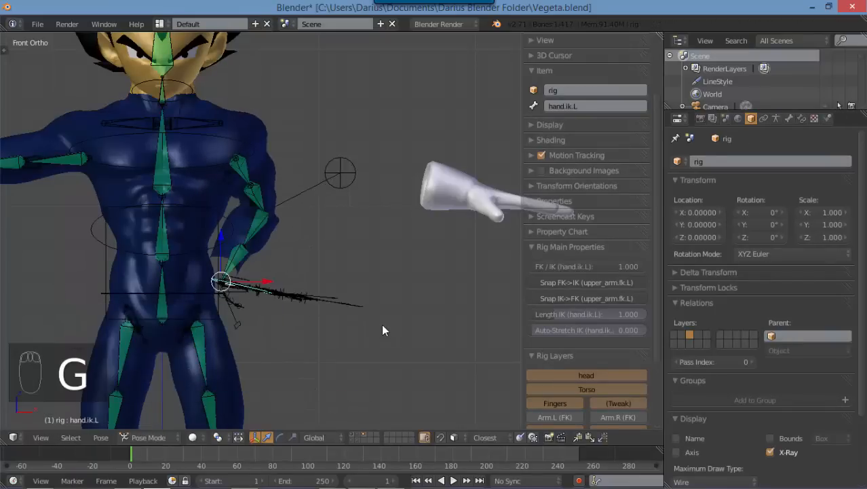
{"action": "key", "text": "alt+g"}
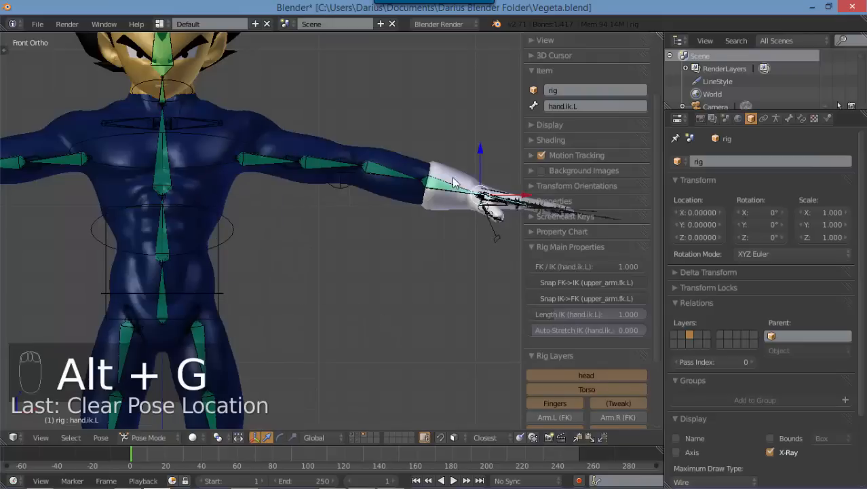
- Test-move hand.ik.L again to check the shoulder and arm deformation, and cancel the move
{"action": "key", "text": "g"}
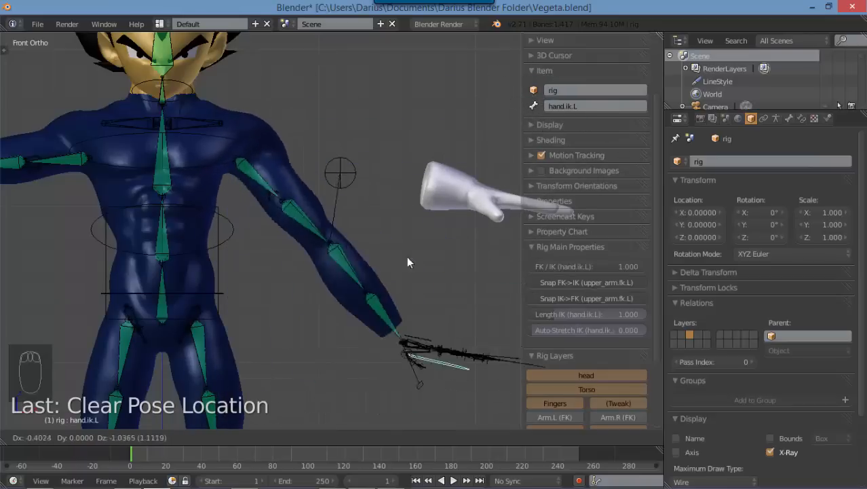
{"action": "right_click", "coordinate": [441, 153]}
{"action": "scroll", "coordinate": [305, 174], "scroll_direction": "up", "scroll_amount": 2}
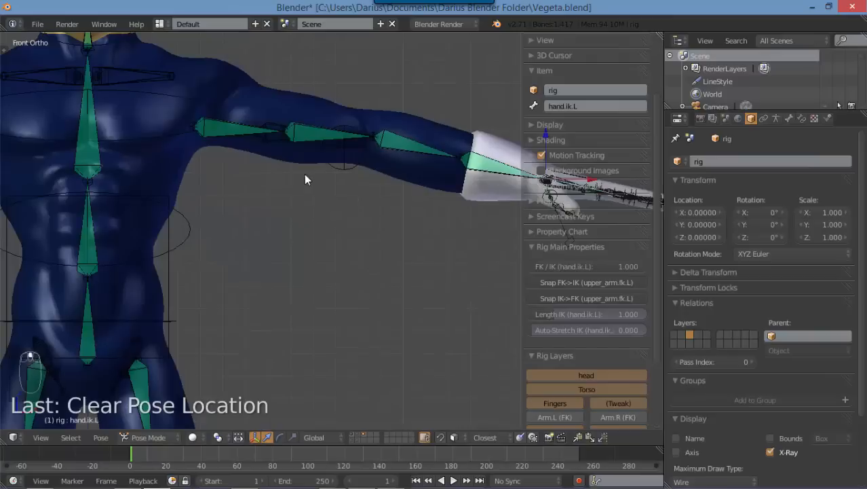
{"action": "middle_click_drag", "start_coordinate": [302, 152], "coordinate": [410, 259], "text": "shift"}
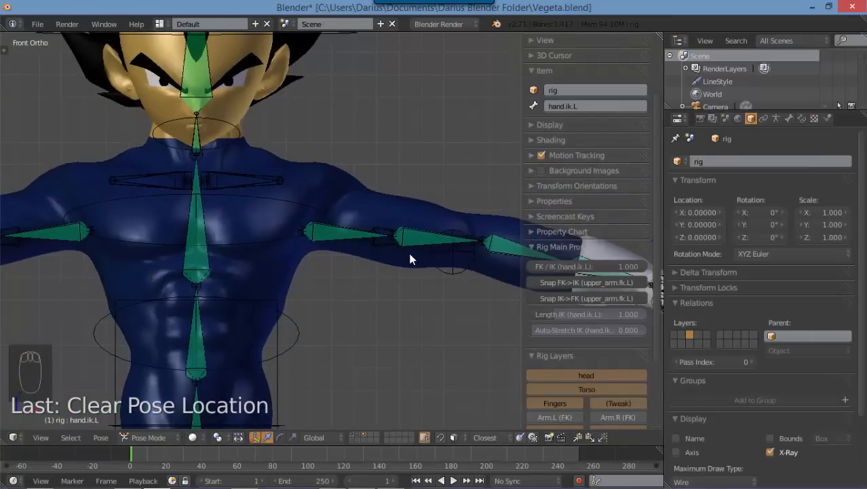
- Reveal the hidden chest armor in Object Mode and deselect all objects
{"action": "key", "text": "alt+h"}
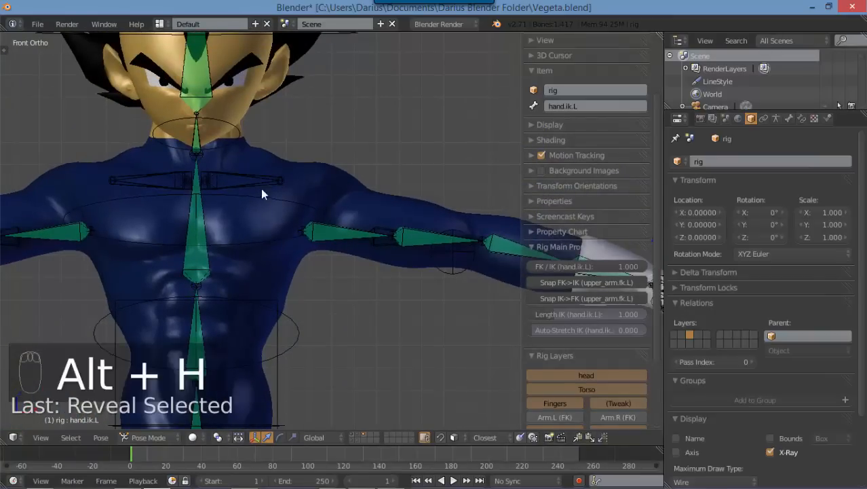
{"action": "right_click", "coordinate": [330, 178]}
{"action": "key", "text": "alt+h"}
{"action": "scroll", "coordinate": [328, 174], "scroll_direction": "down", "scroll_amount": 4}
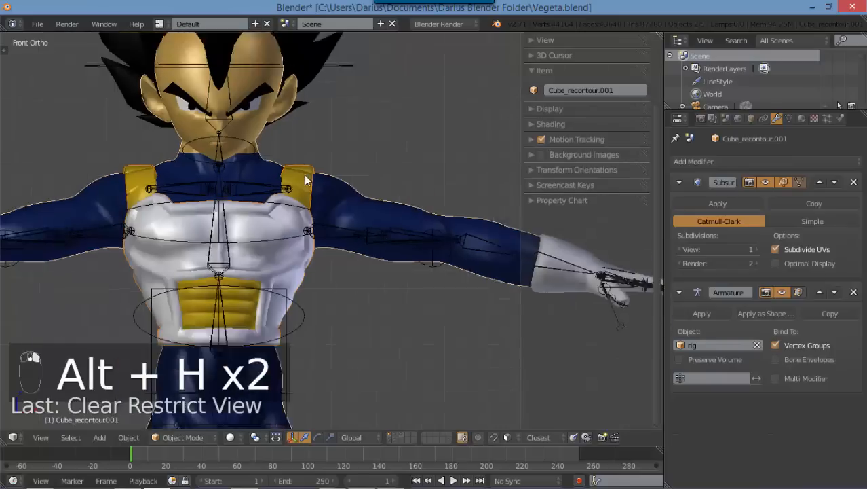
{"action": "scroll", "coordinate": [322, 202], "scroll_direction": "up", "scroll_amount": 3}
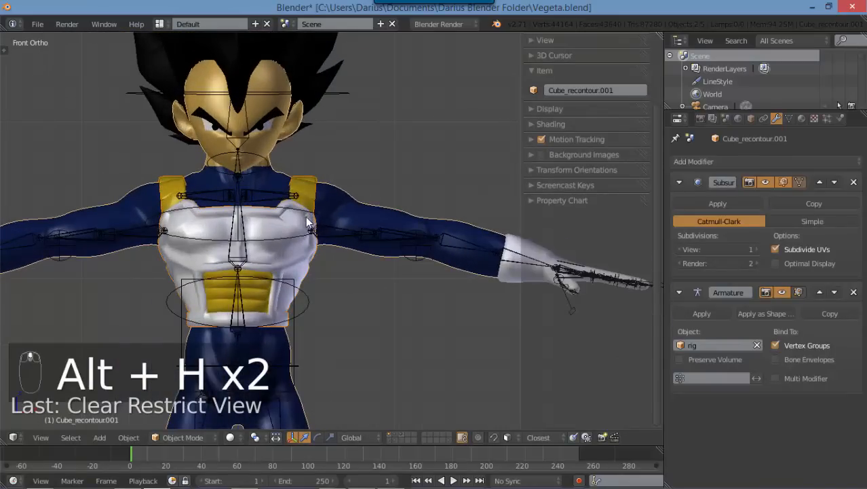
{"action": "key", "text": "a"}
{"action": "scroll", "coordinate": [335, 228], "scroll_direction": "down", "scroll_amount": 4}
{"action": "middle_click_drag", "start_coordinate": [293, 267], "coordinate": [333, 227], "text": "shift"}
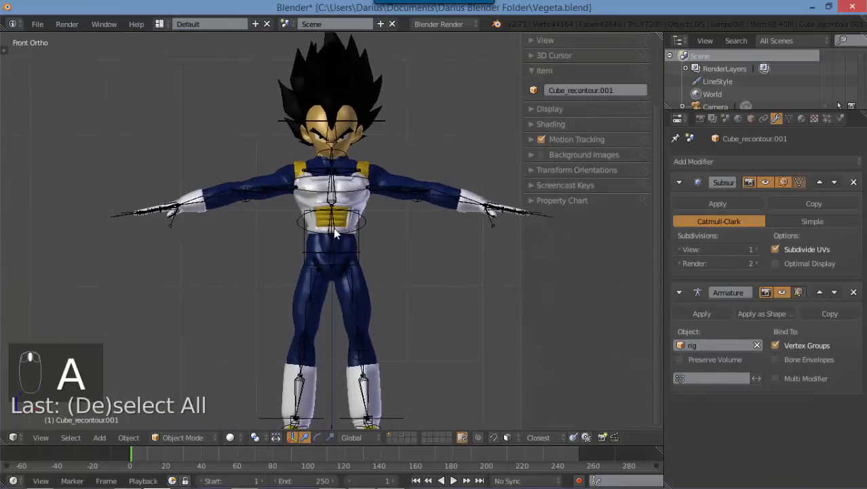